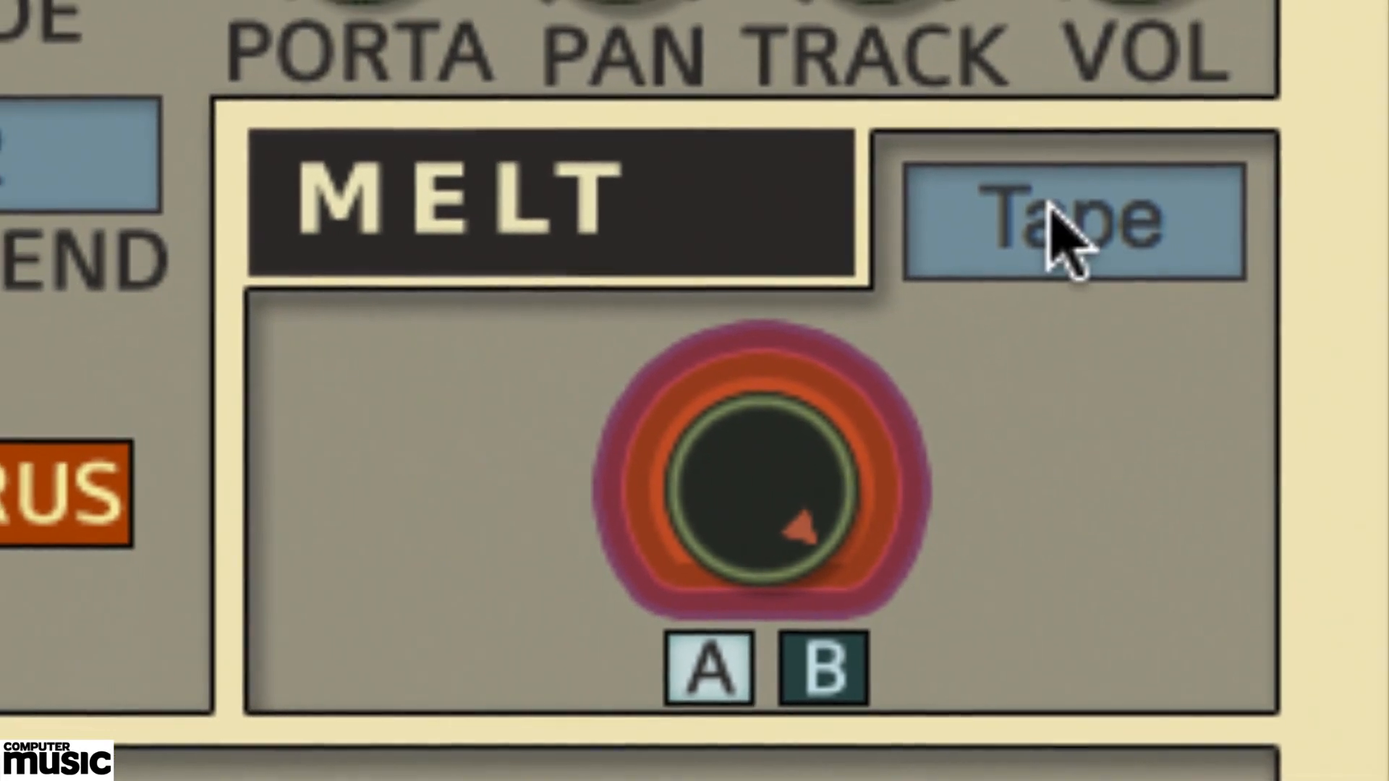
- Set the Melt mode to Circuit and select Melt System B
left_click(1045, 199)
left_click(1042, 321)
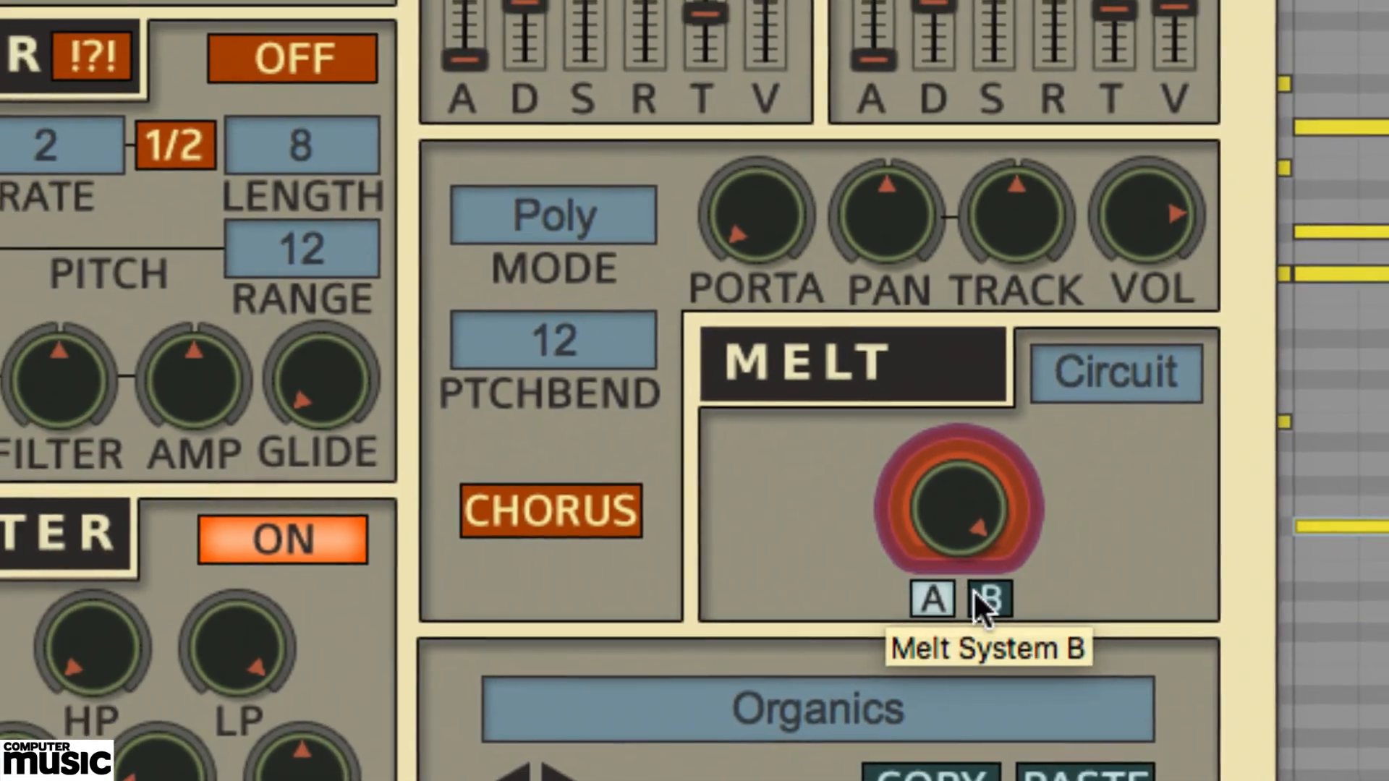
left_click(975, 592)
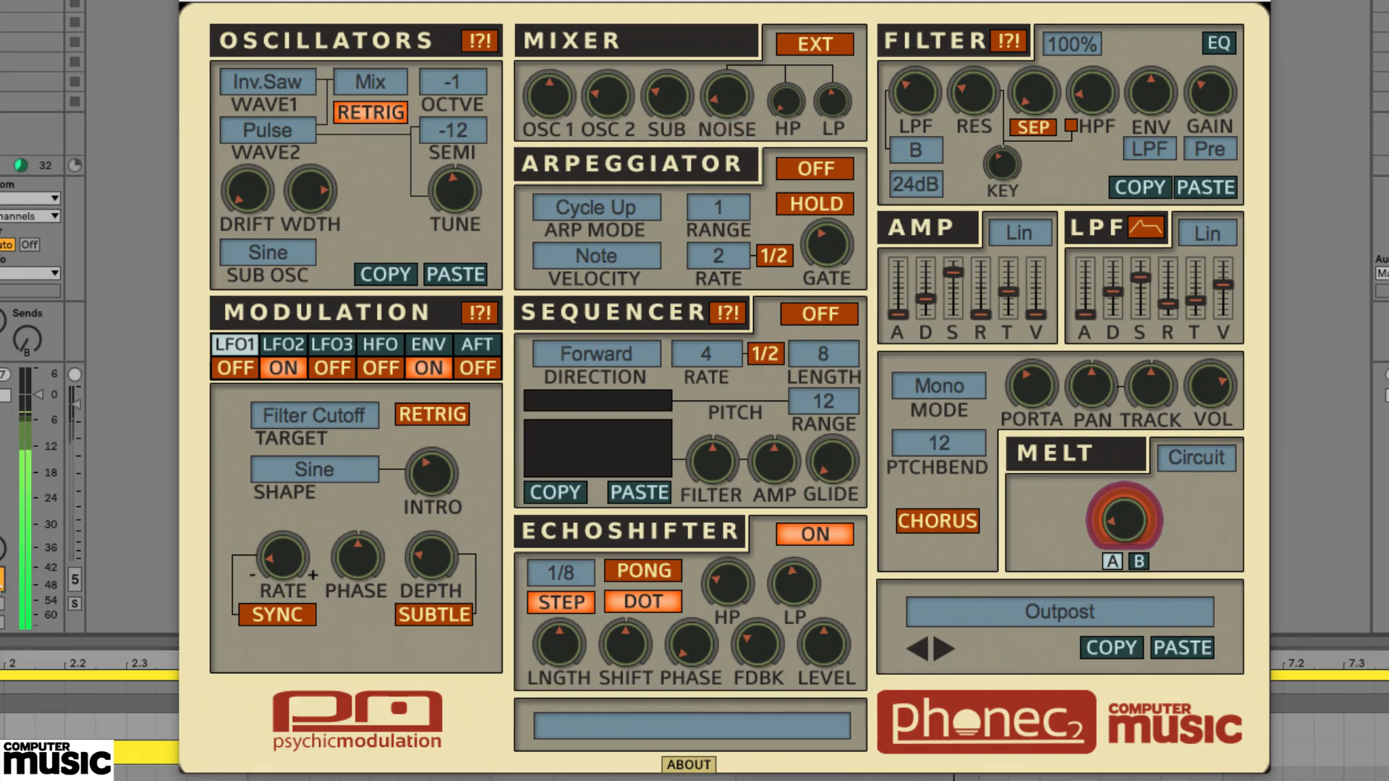
- Load the INIT preset in place of Outpost
left_click(997, 606)
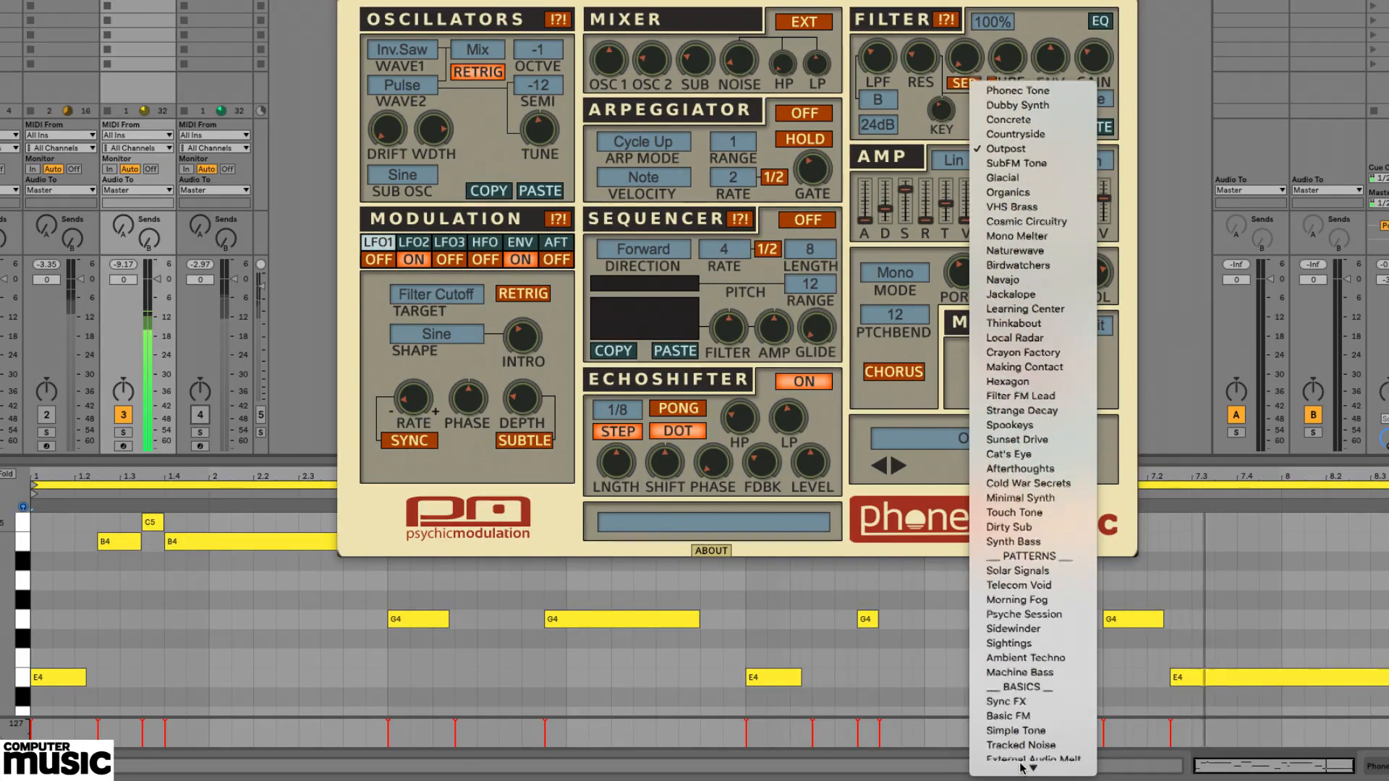
left_click(1022, 763)
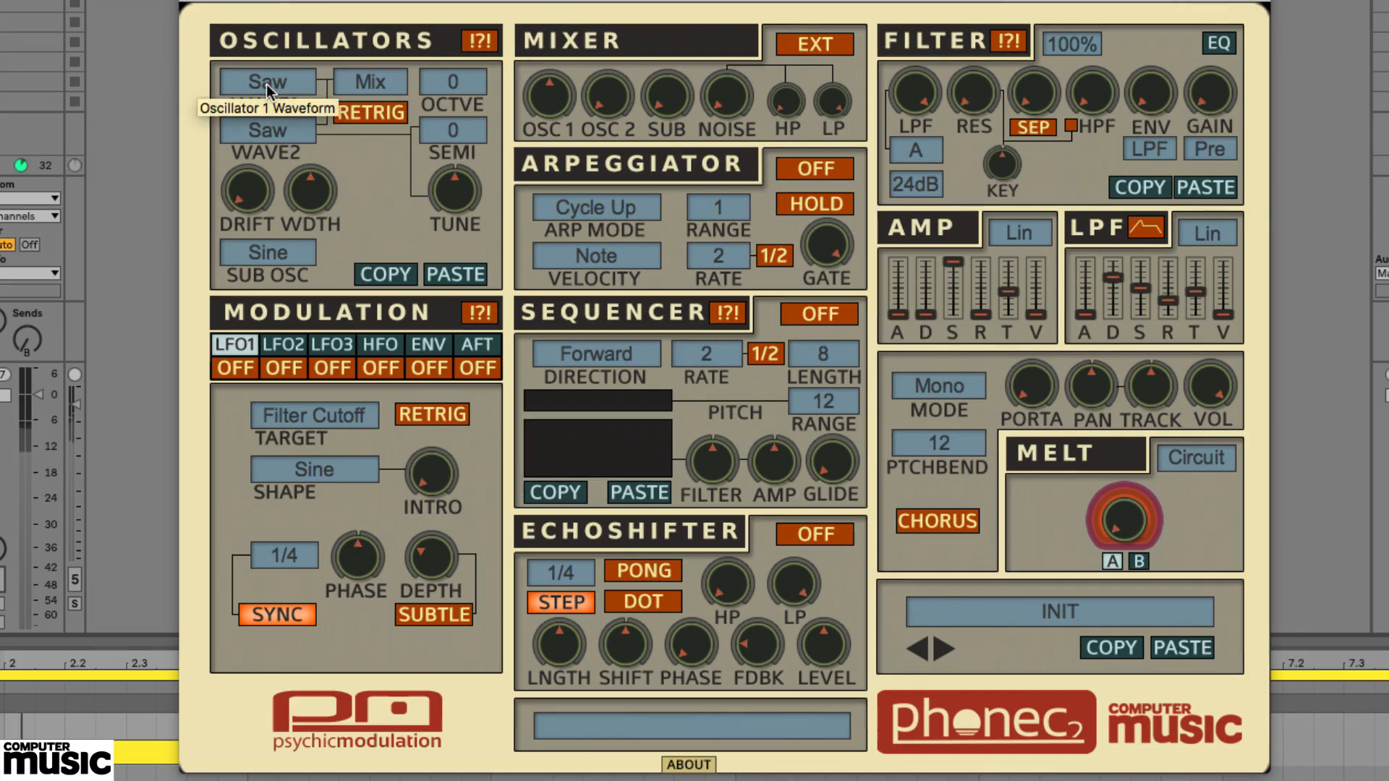
- Audition the Sine, Triangle, Peak, Cluster and Organ waveforms on oscillator wave 1, and settle on Bell
left_click(266, 84)
left_click(281, 107)
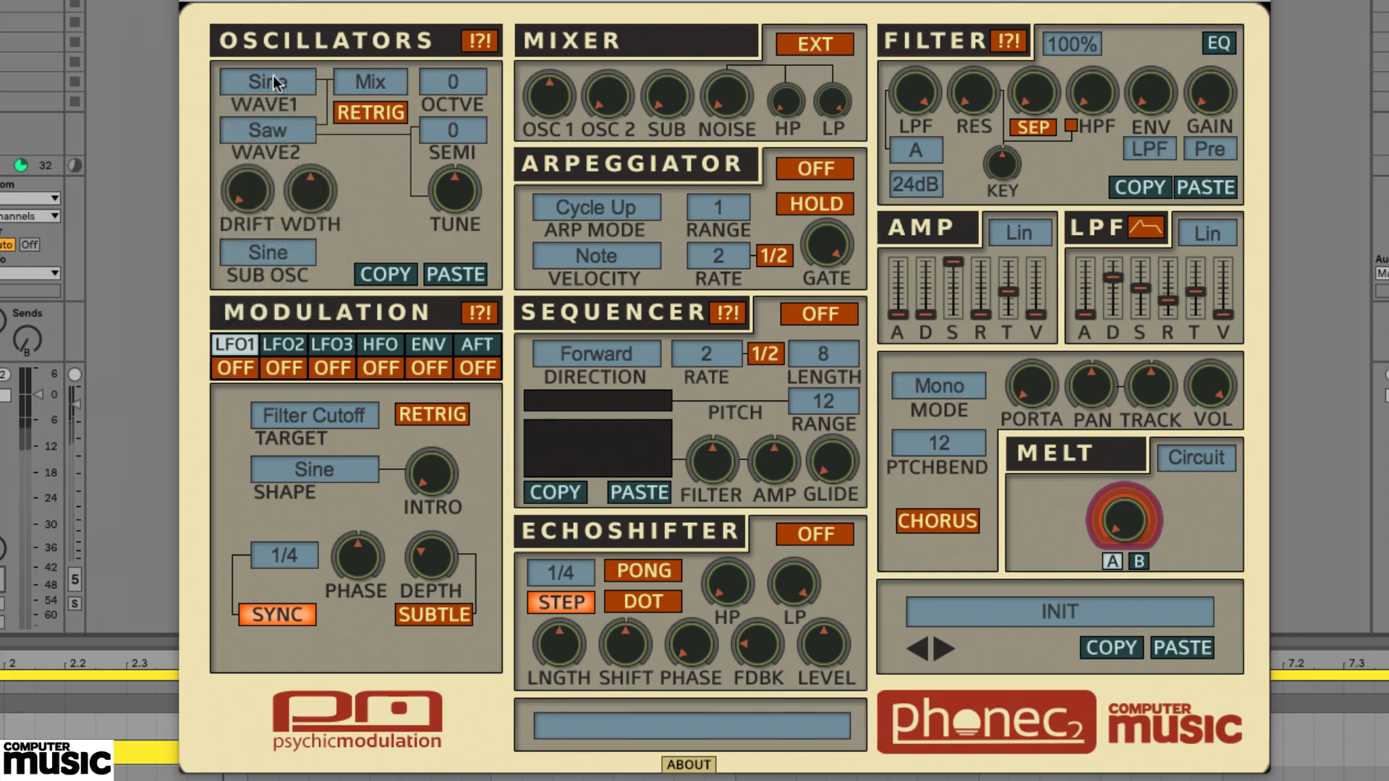
left_click(275, 84)
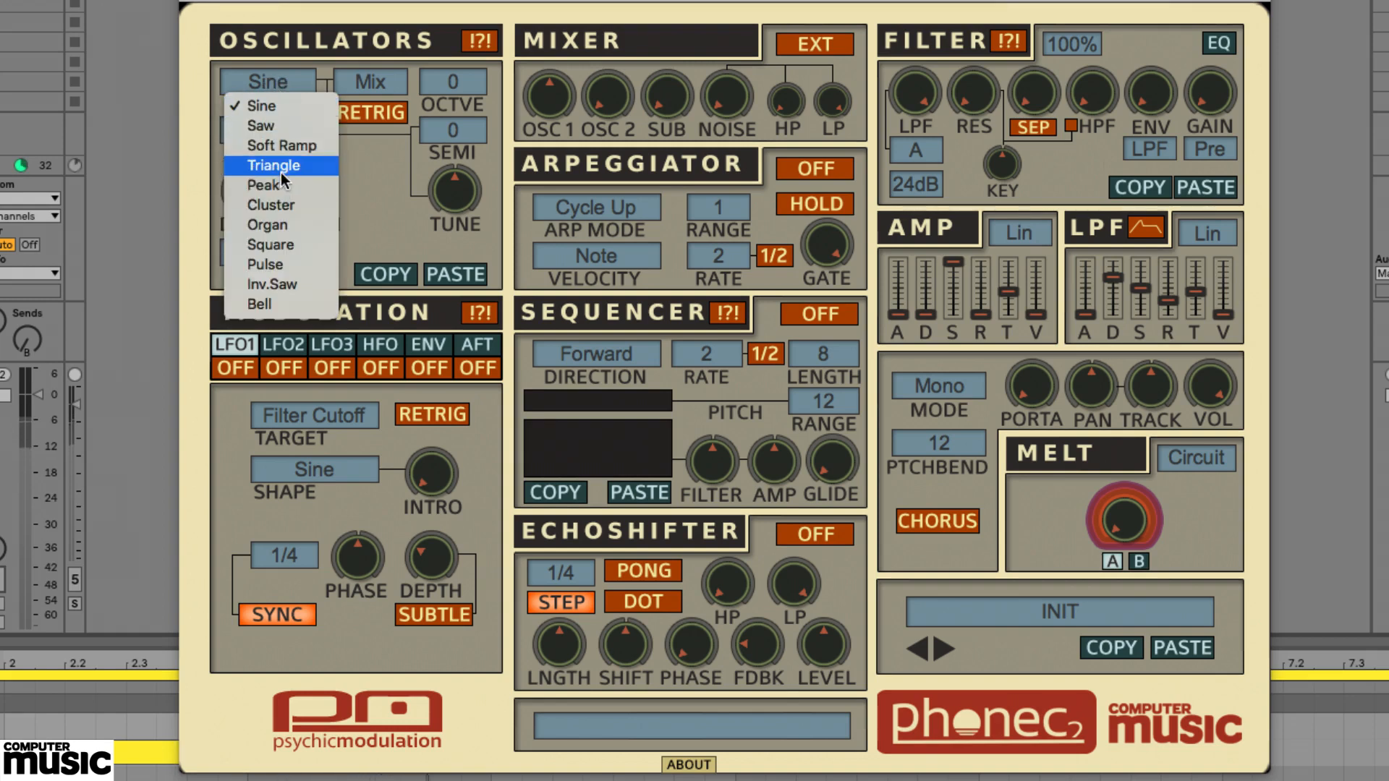
left_click(281, 166)
left_click(267, 85)
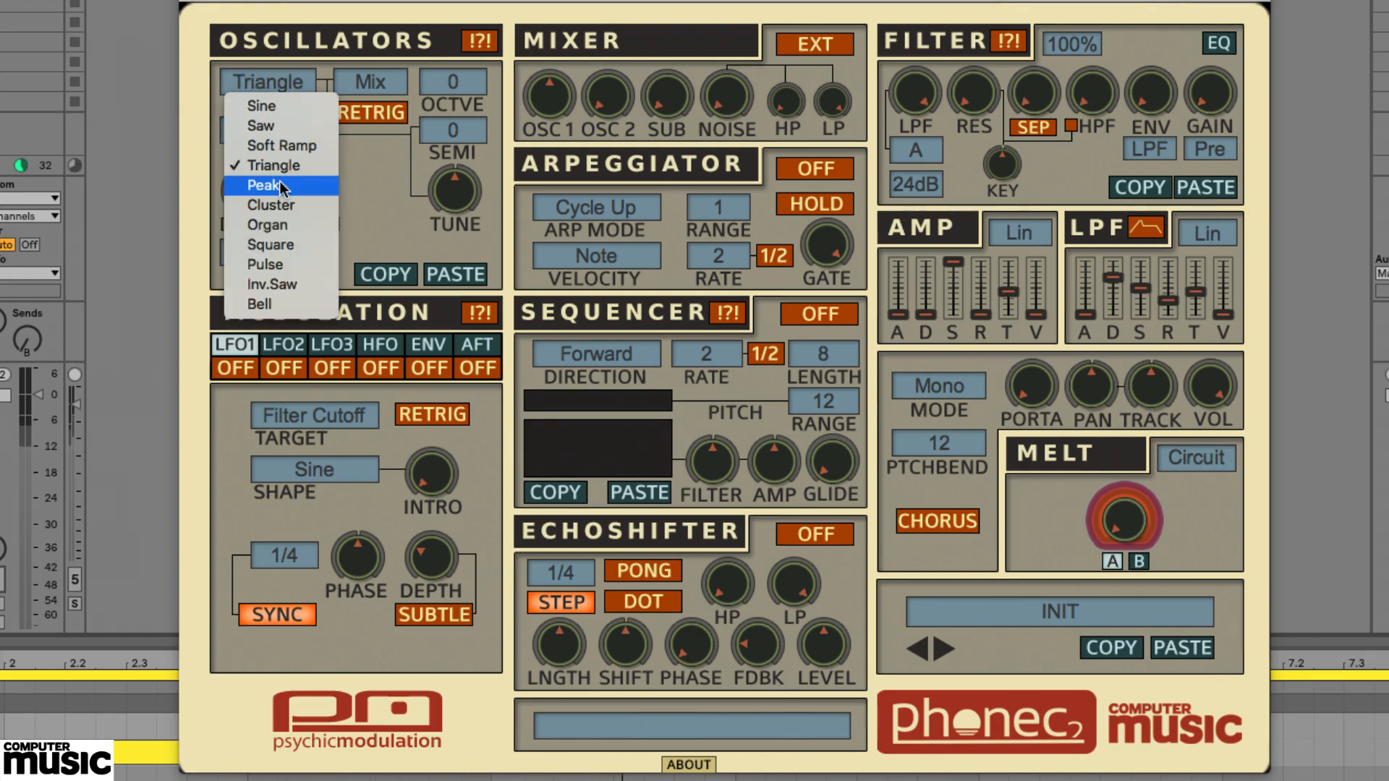
left_click(279, 183)
left_click(271, 82)
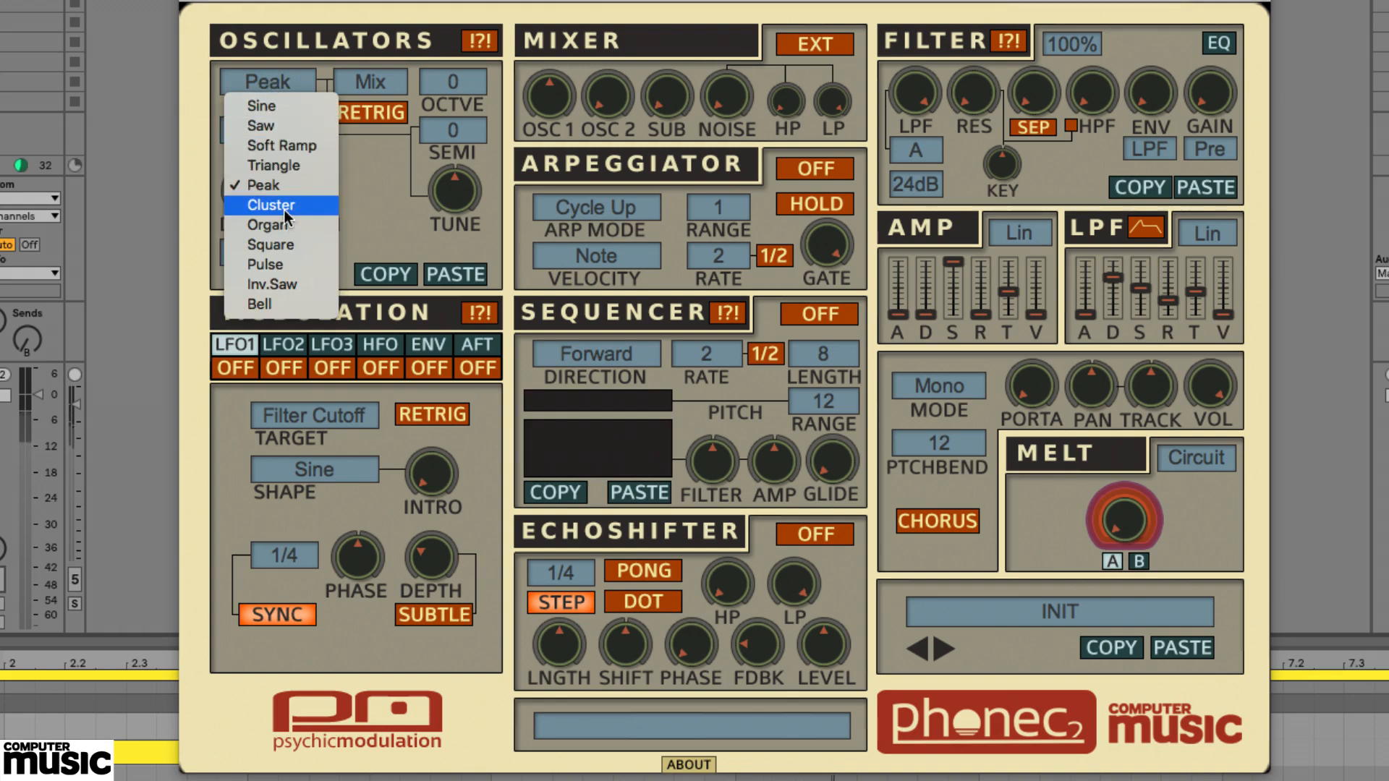
left_click(284, 210)
left_click(279, 82)
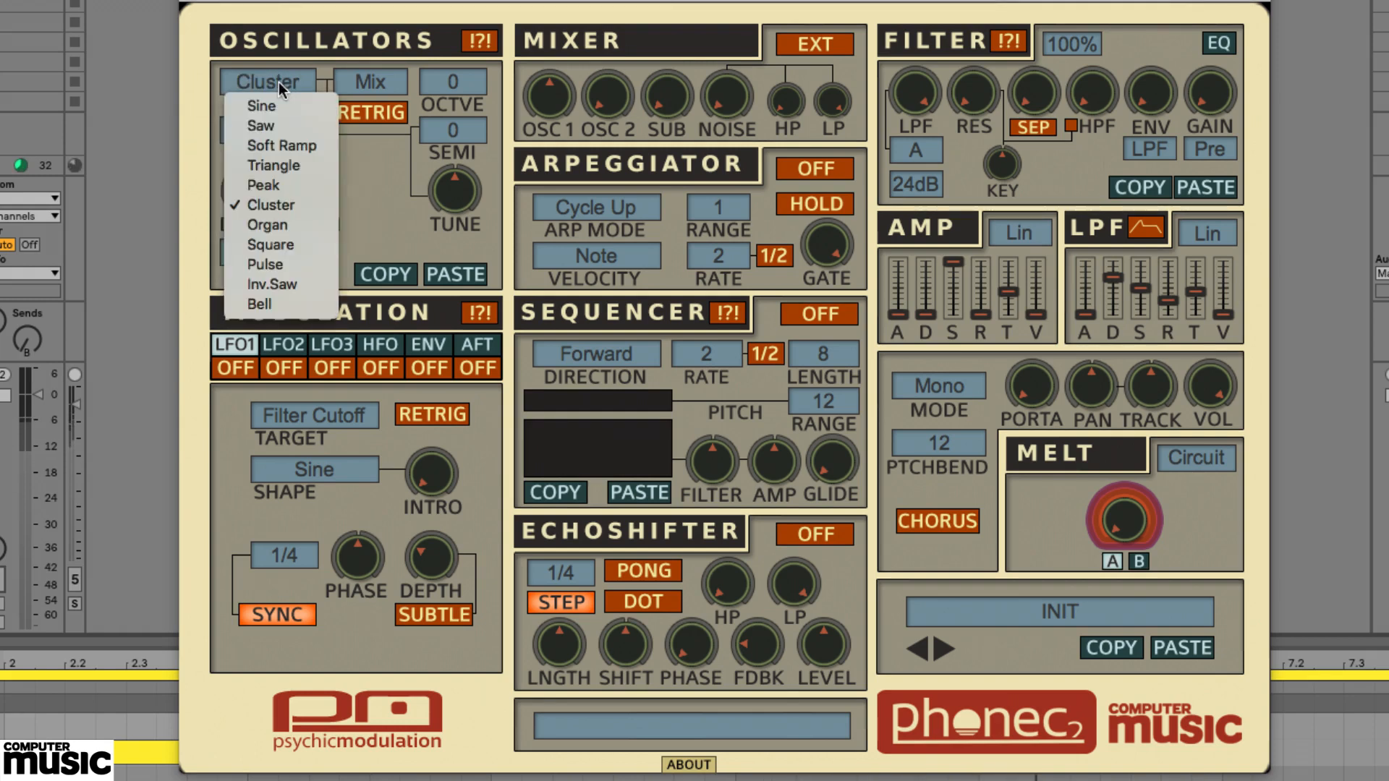
left_click(281, 224)
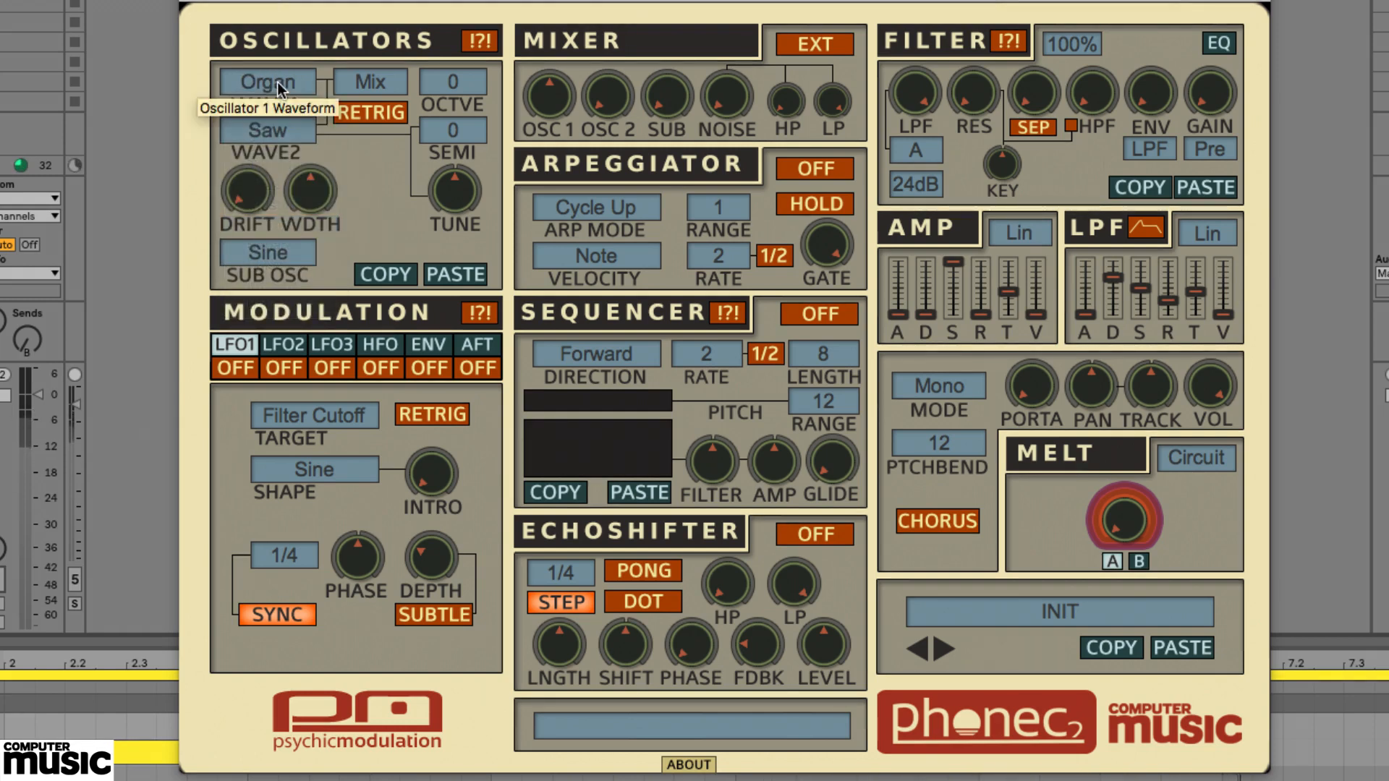
left_click(276, 81)
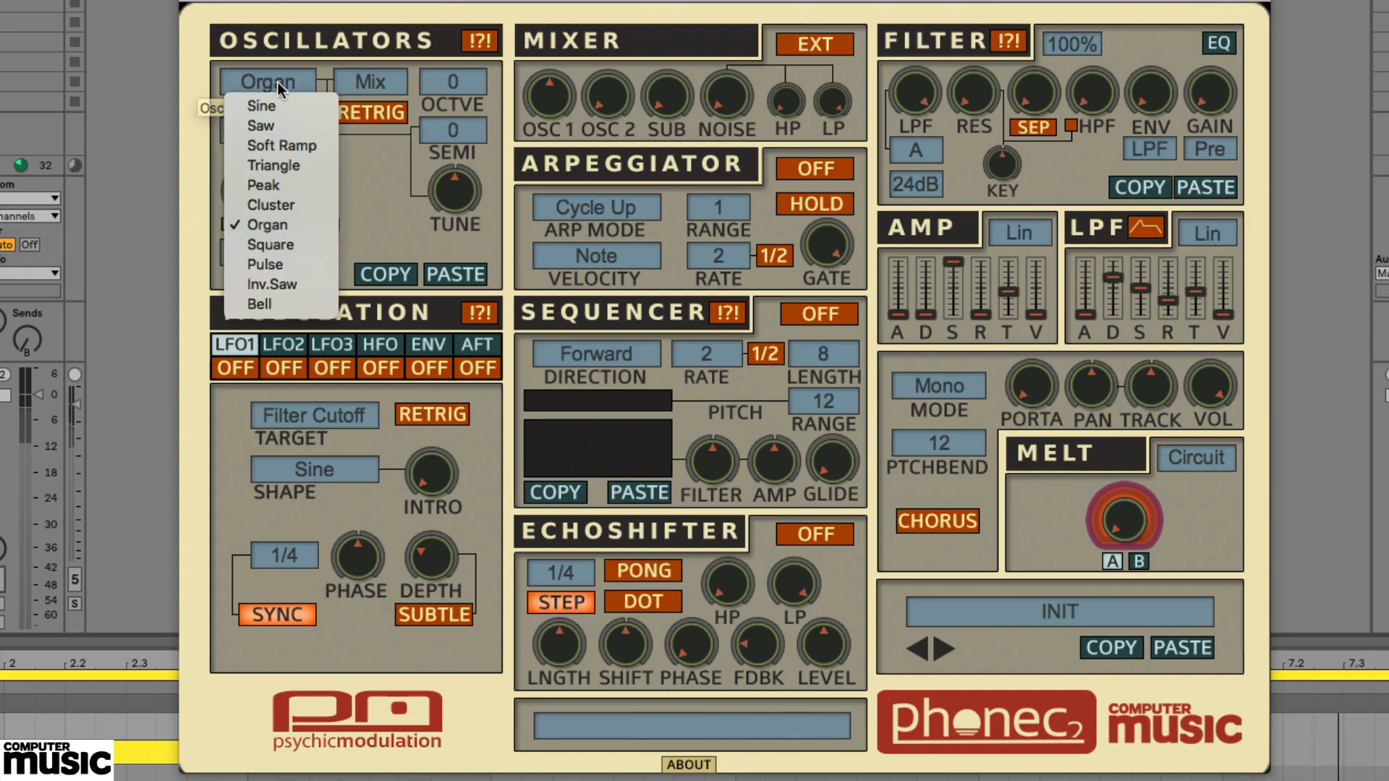
left_click(281, 307)
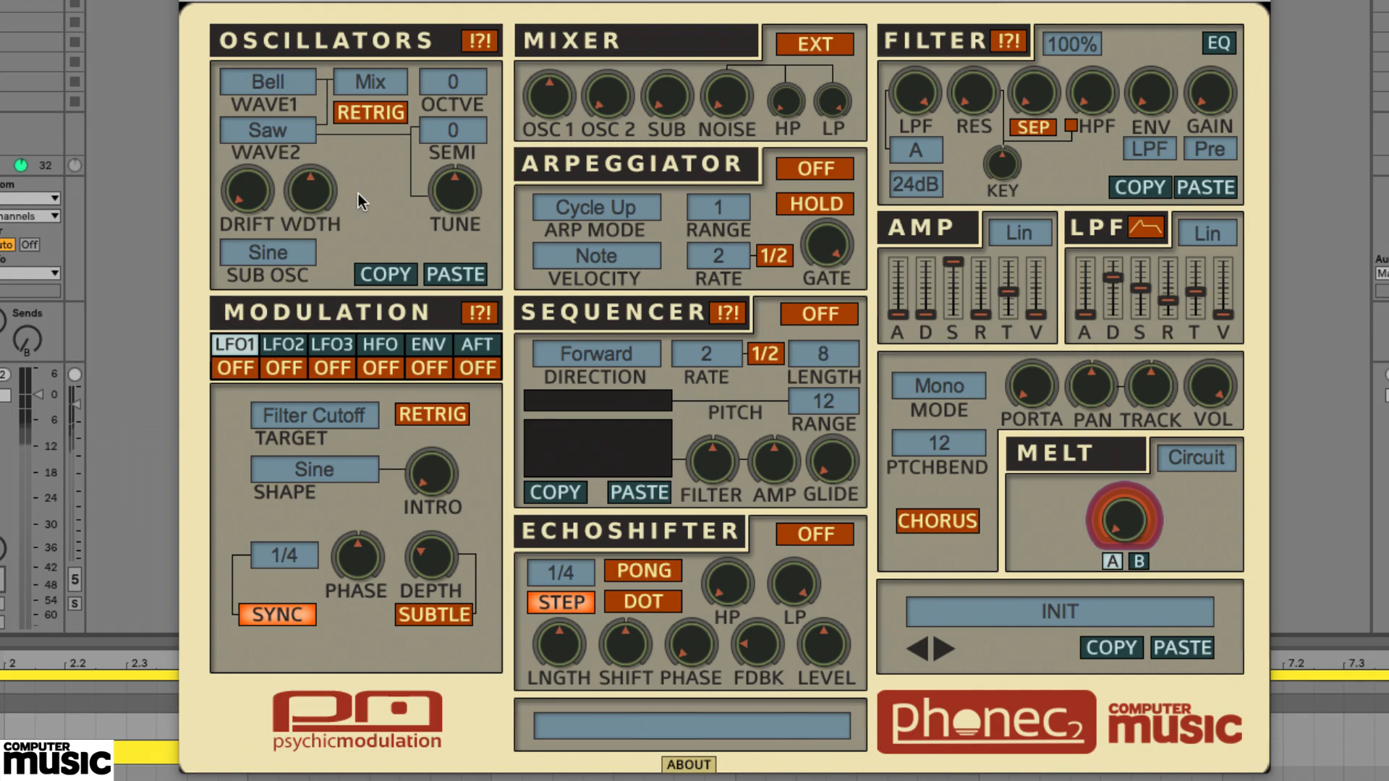
- Raise the oscillator 2 mix to about 41 and lower the oscillator octave to -1 and on to -2
left_click(448, 86)
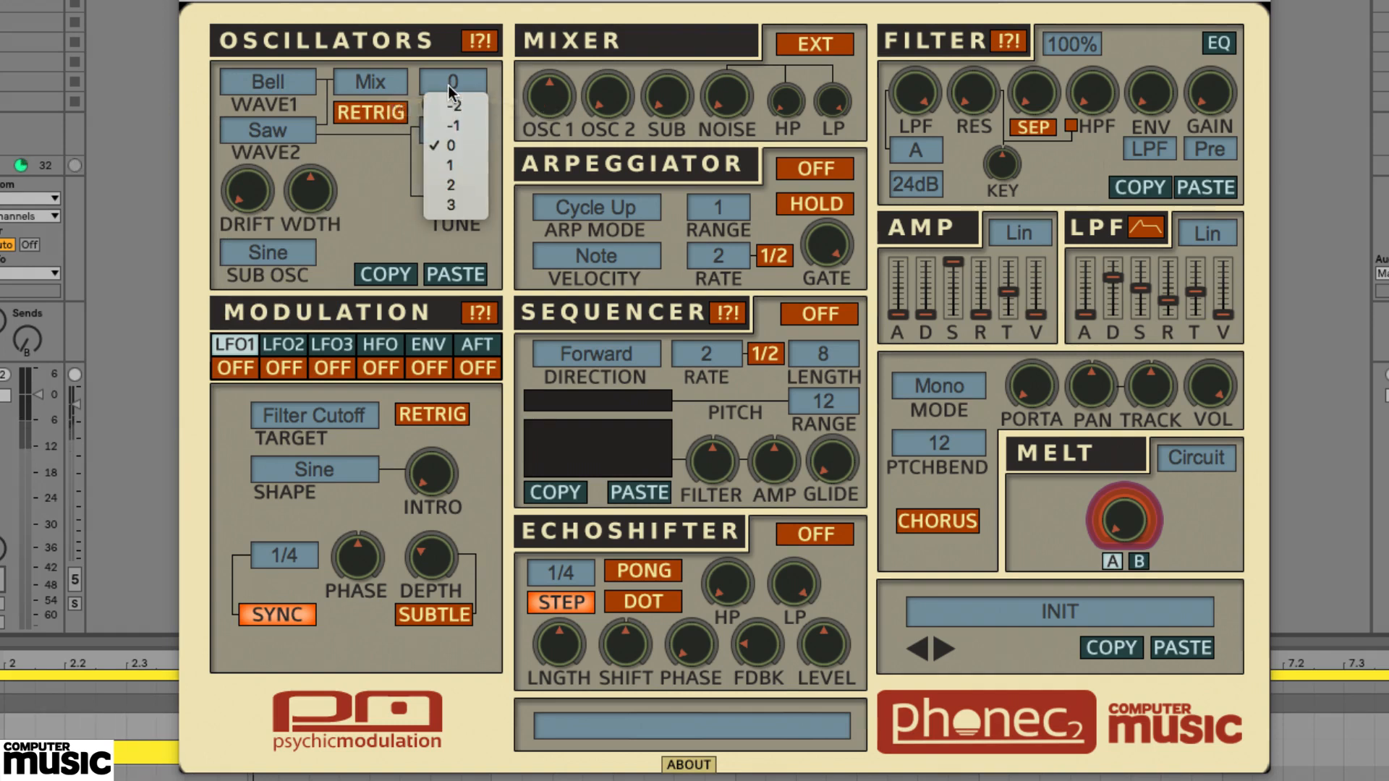
left_click(456, 127)
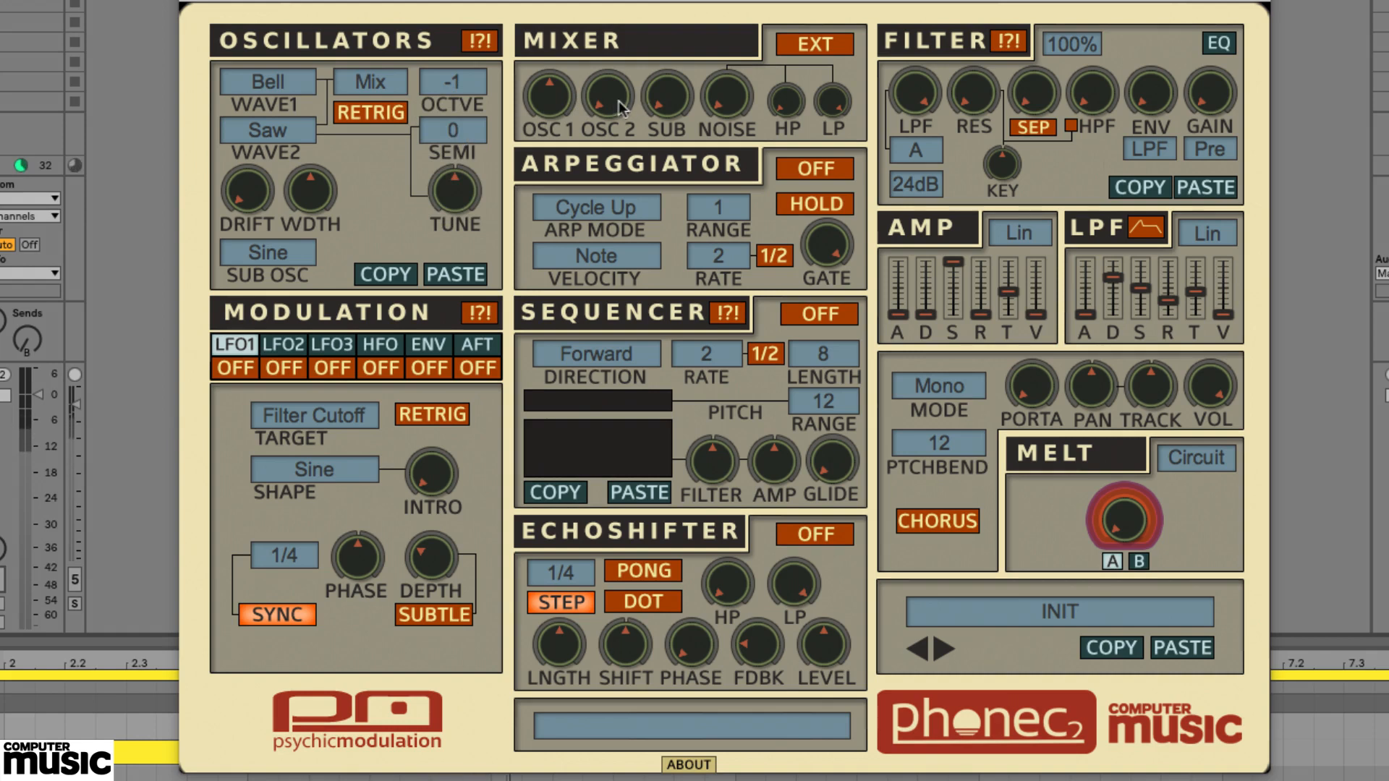
left_click_drag(618, 101, 627, 50)
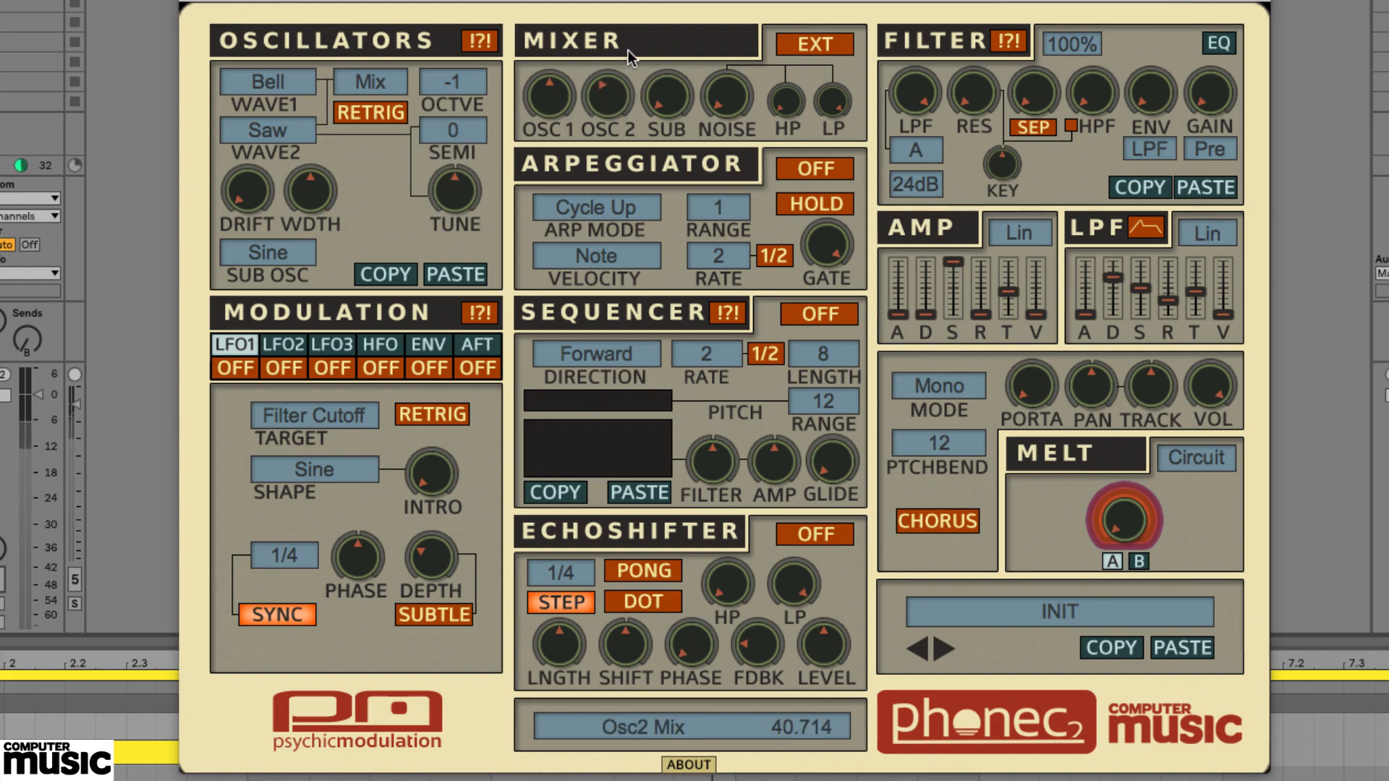
left_click(453, 82)
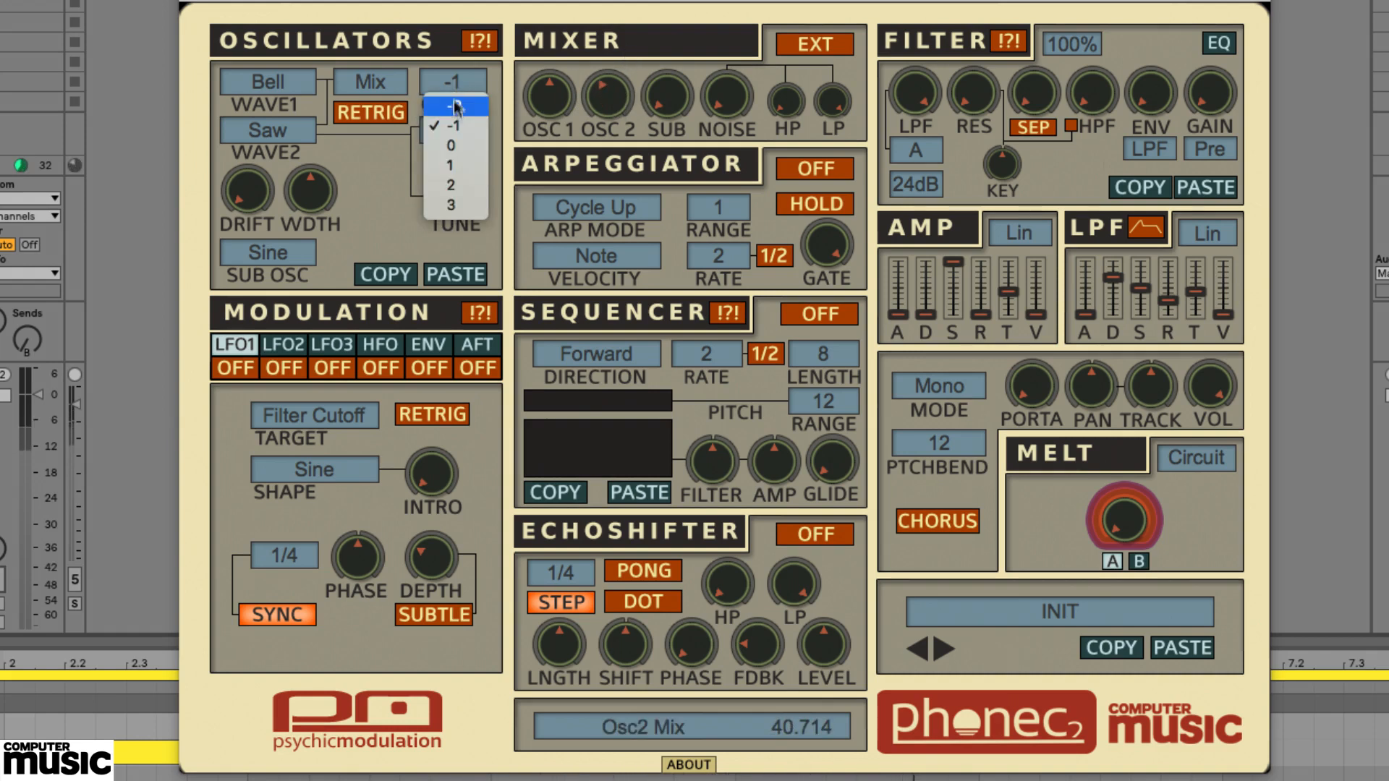
left_click(455, 108)
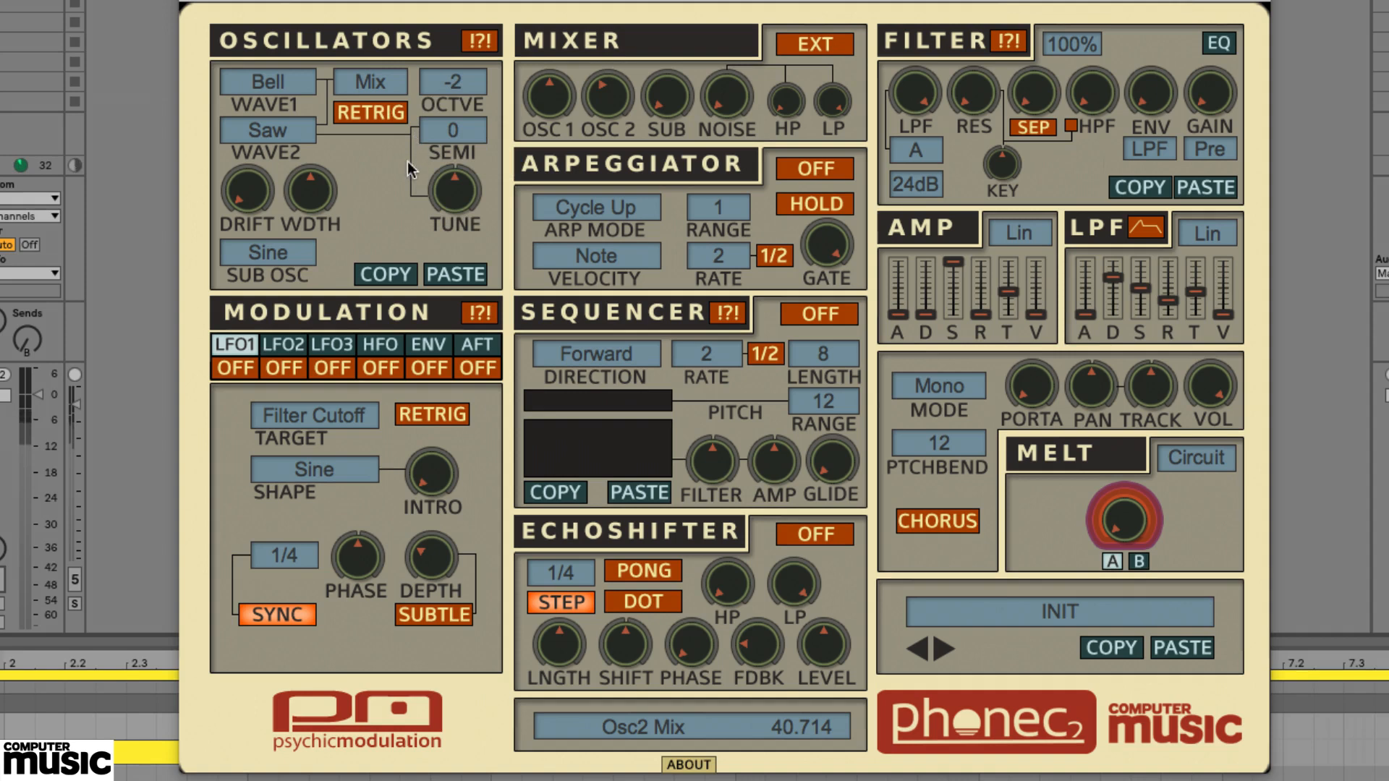
- Try wave 2 semitone shifts of -2, 4 and 5, and settle on -7
left_click(460, 132)
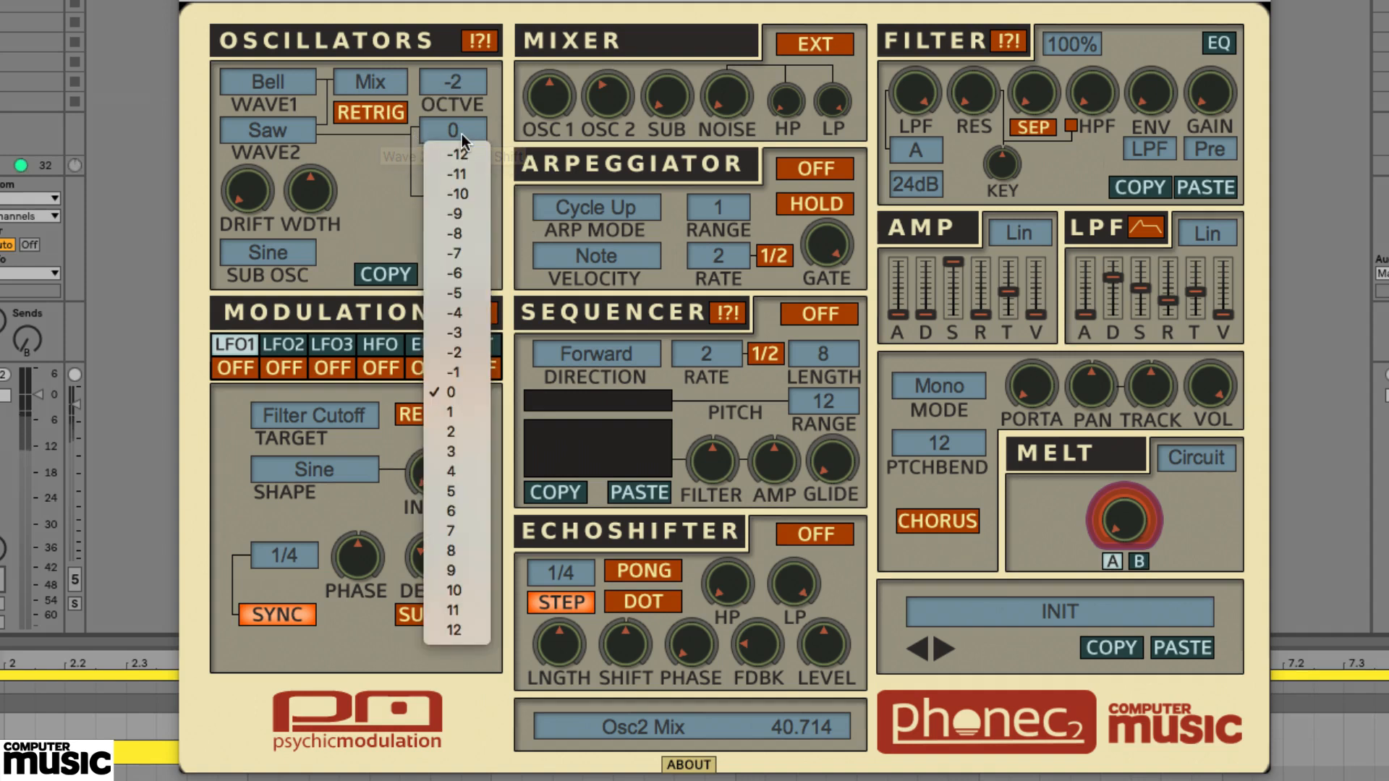
left_click(458, 358)
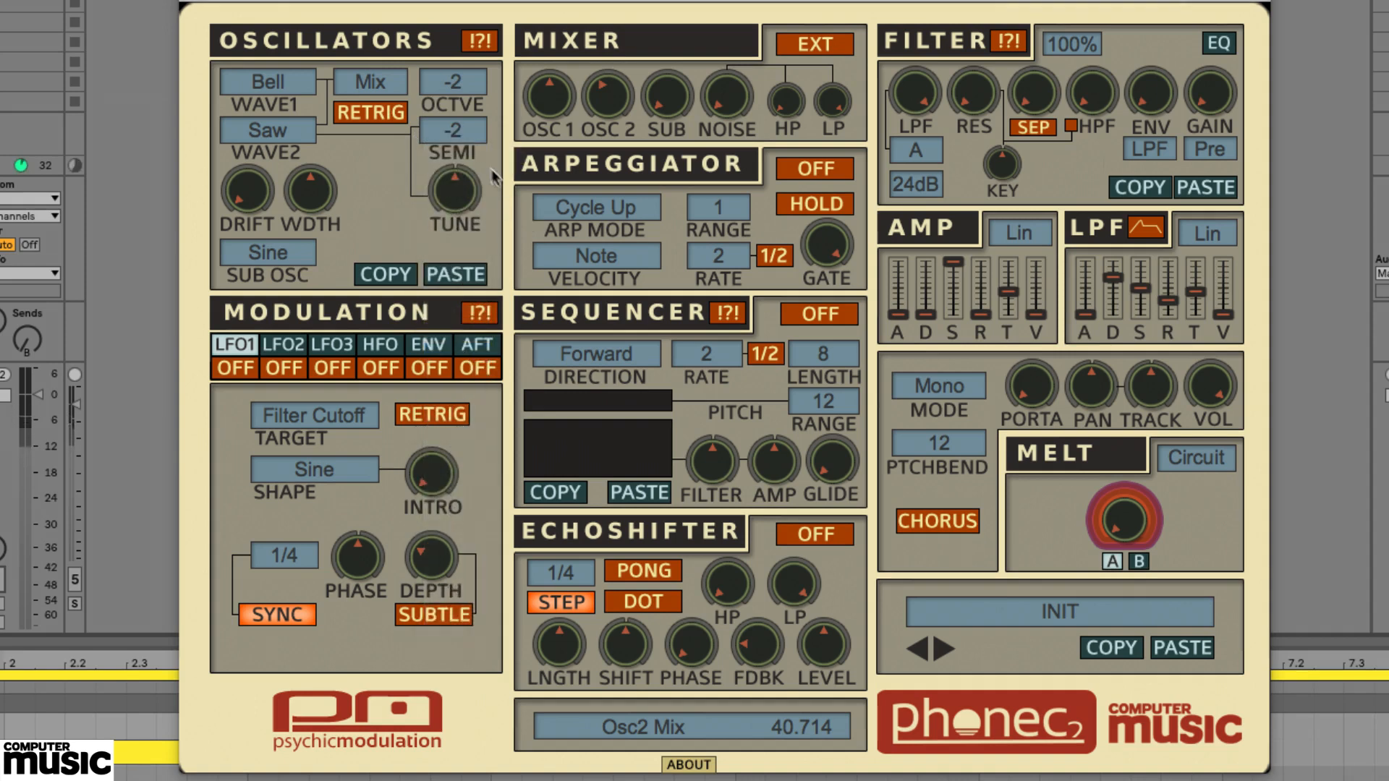
left_click(463, 137)
left_click(468, 471)
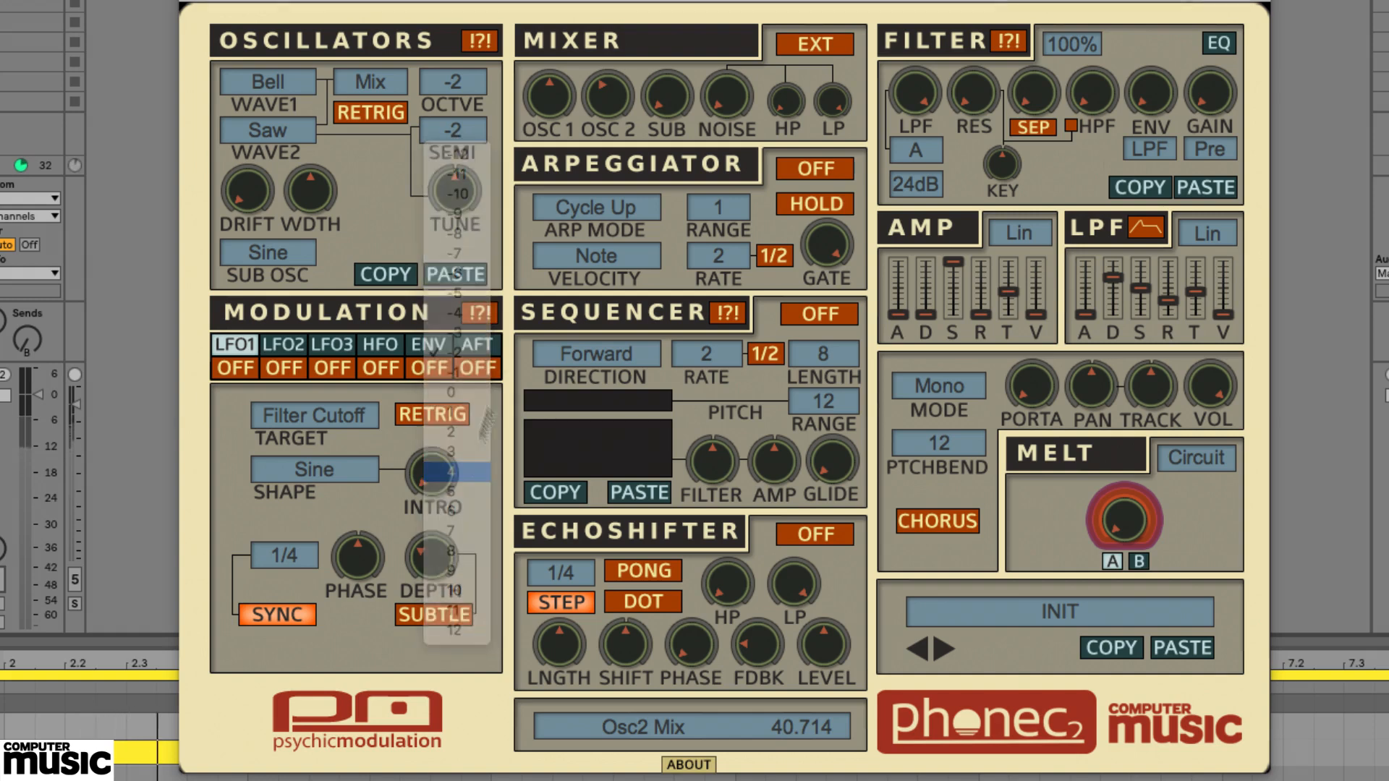
left_click(464, 133)
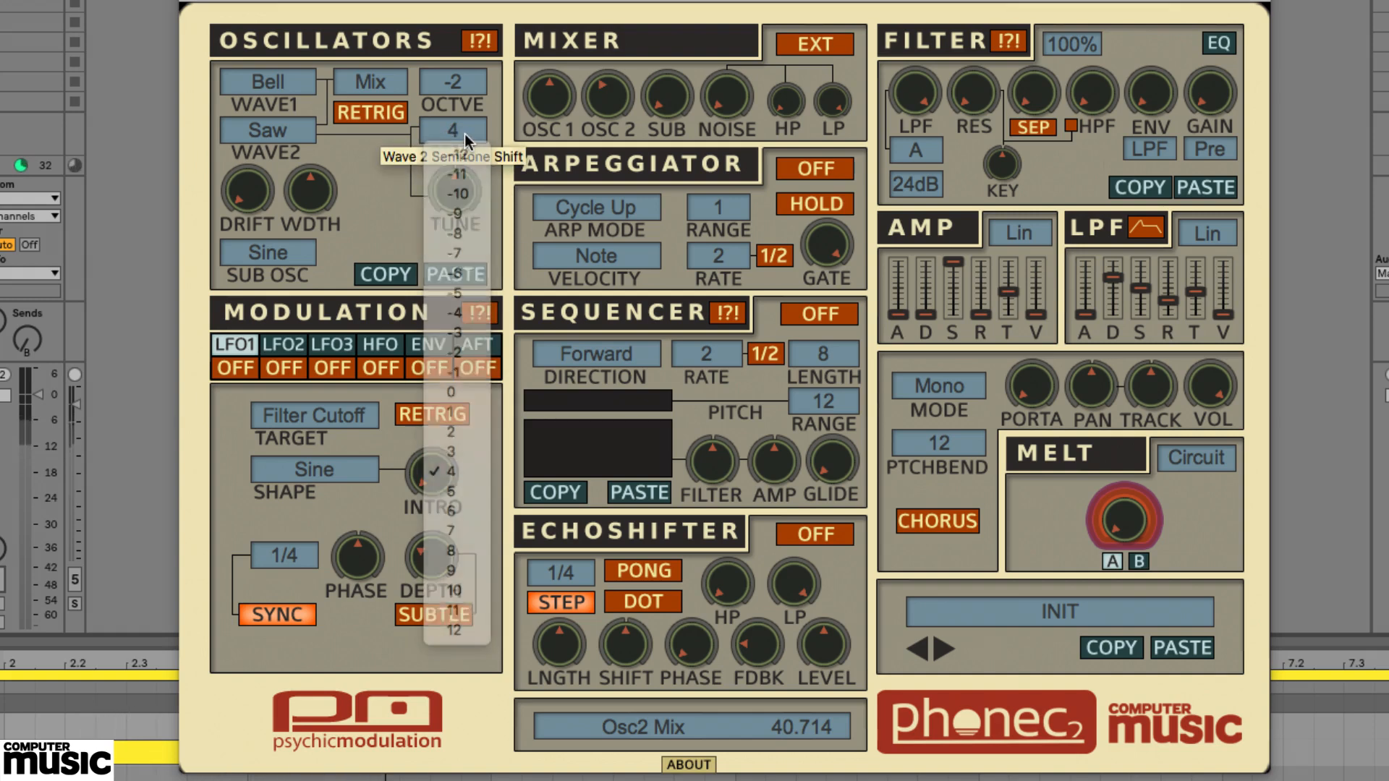
left_click(463, 491)
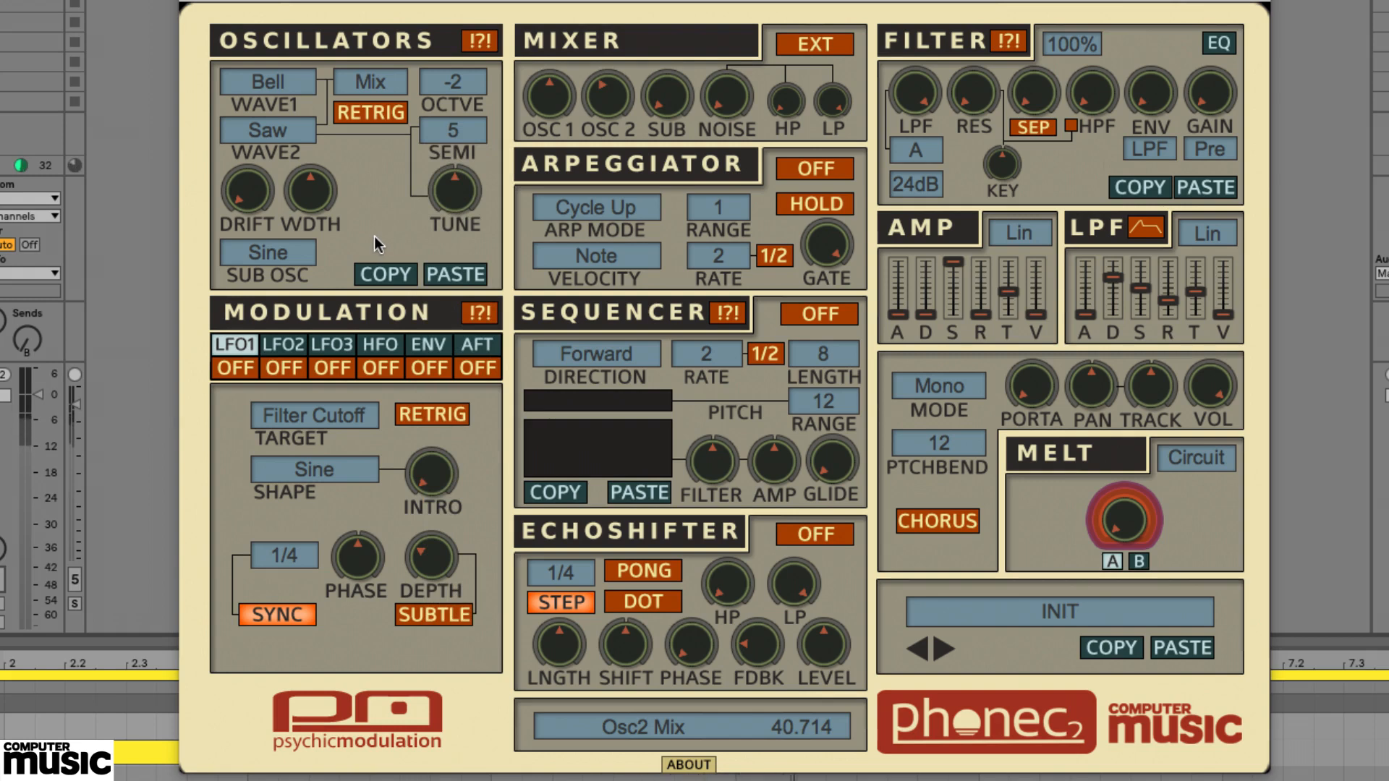
left_click(466, 133)
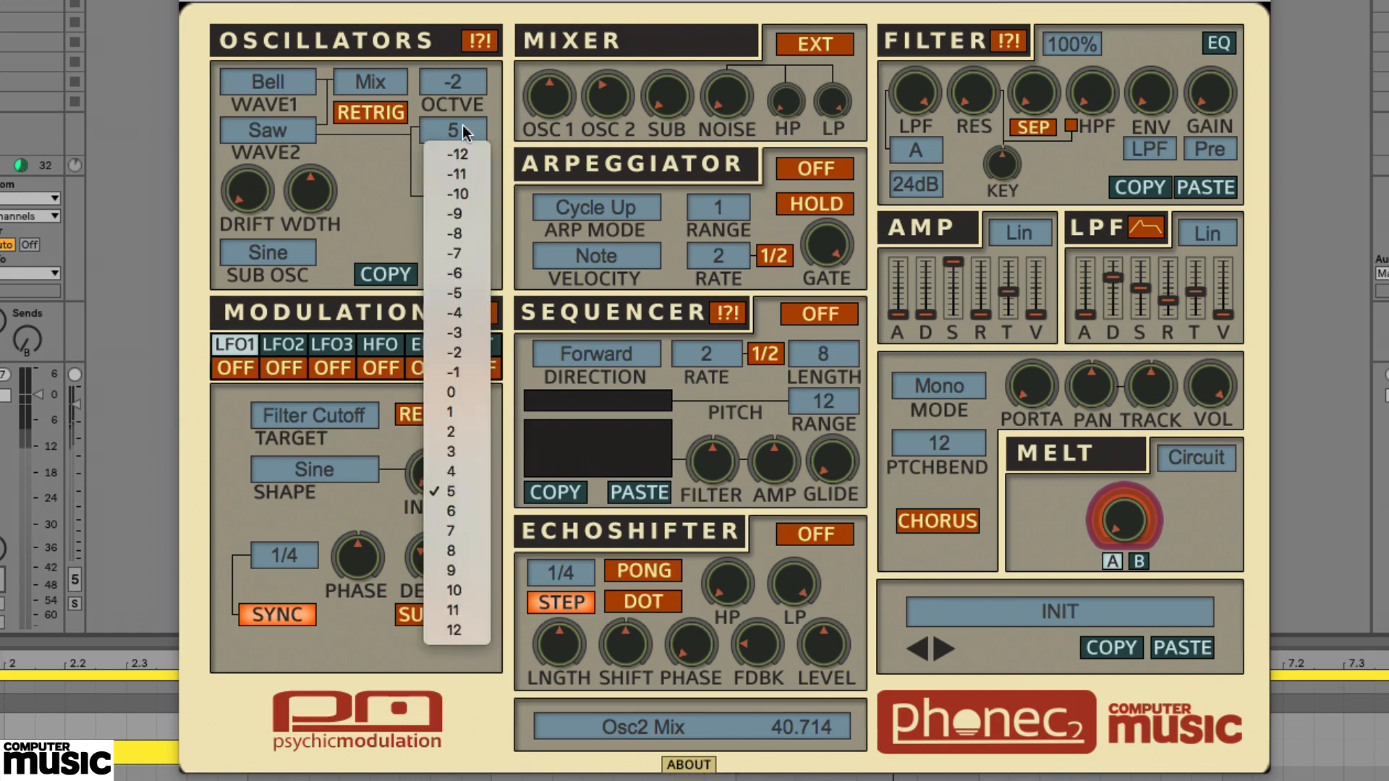
left_click(465, 252)
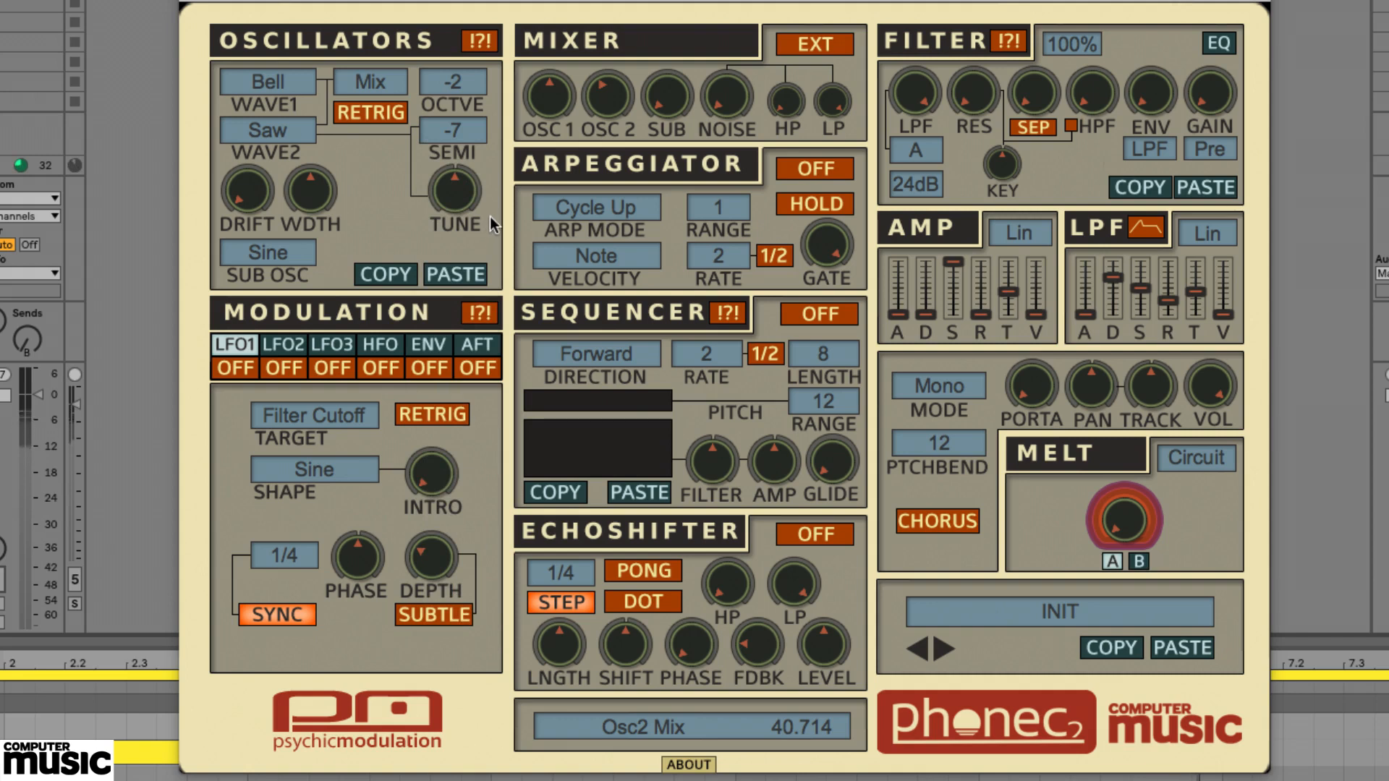
- Try a wave 2 fine tune of about -37 cents and settle on about 31 cents
left_click(452, 197)
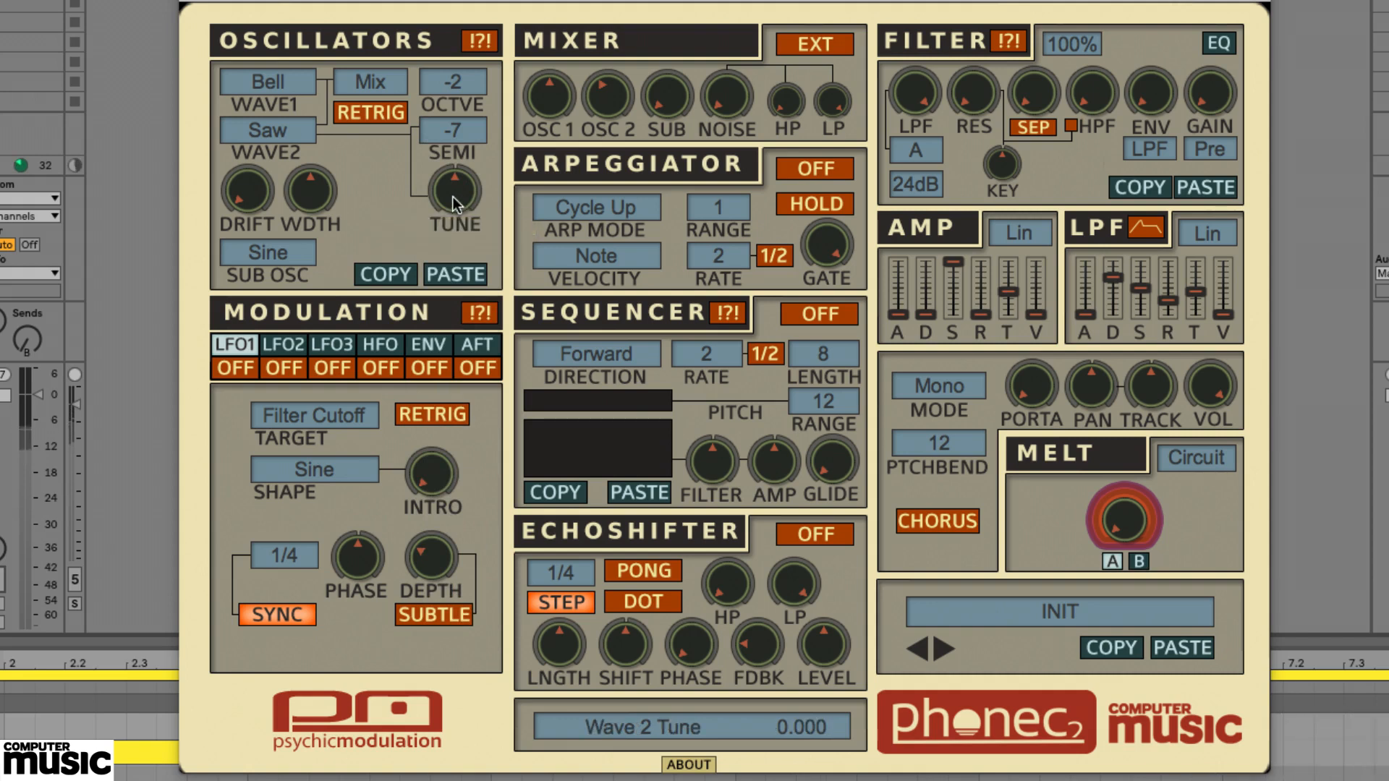
left_click_drag(453, 197, 440, 243)
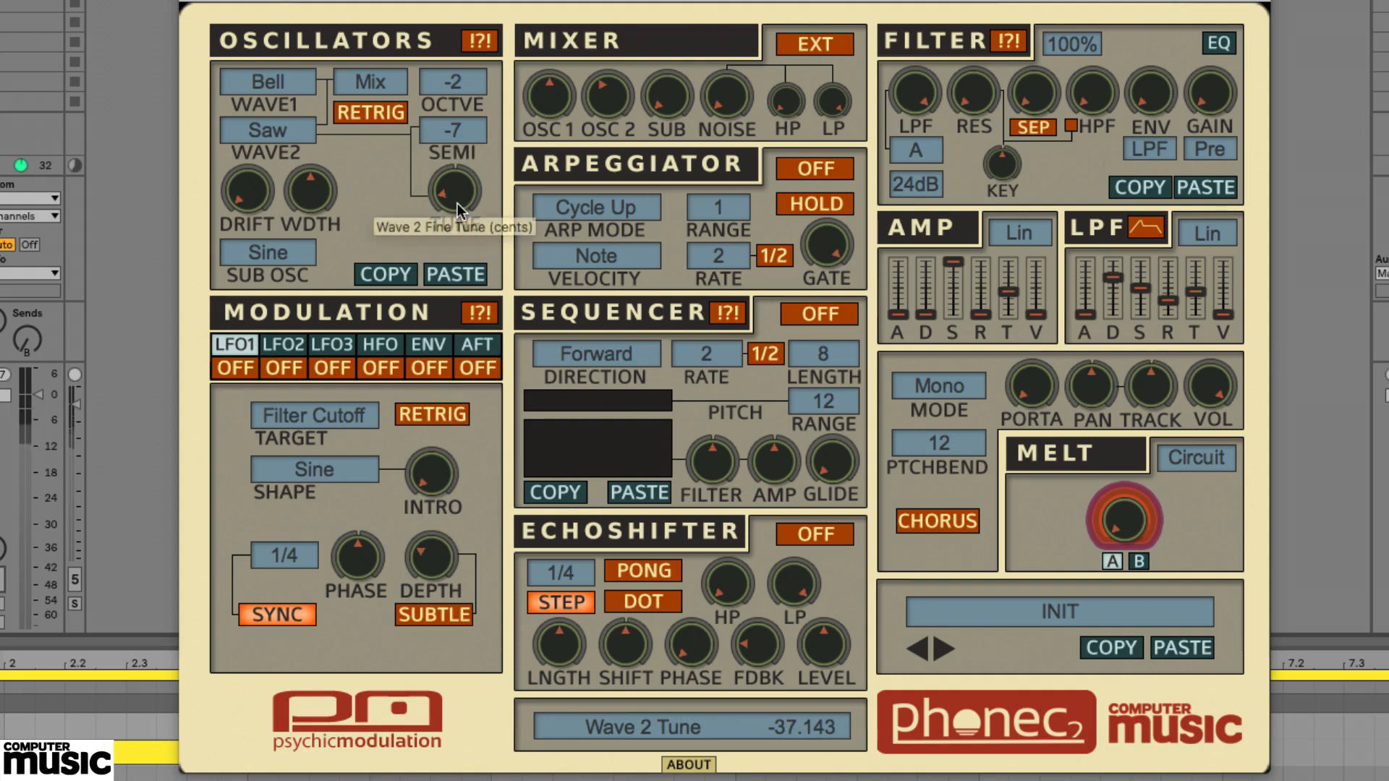
left_click_drag(457, 202, 479, 119)
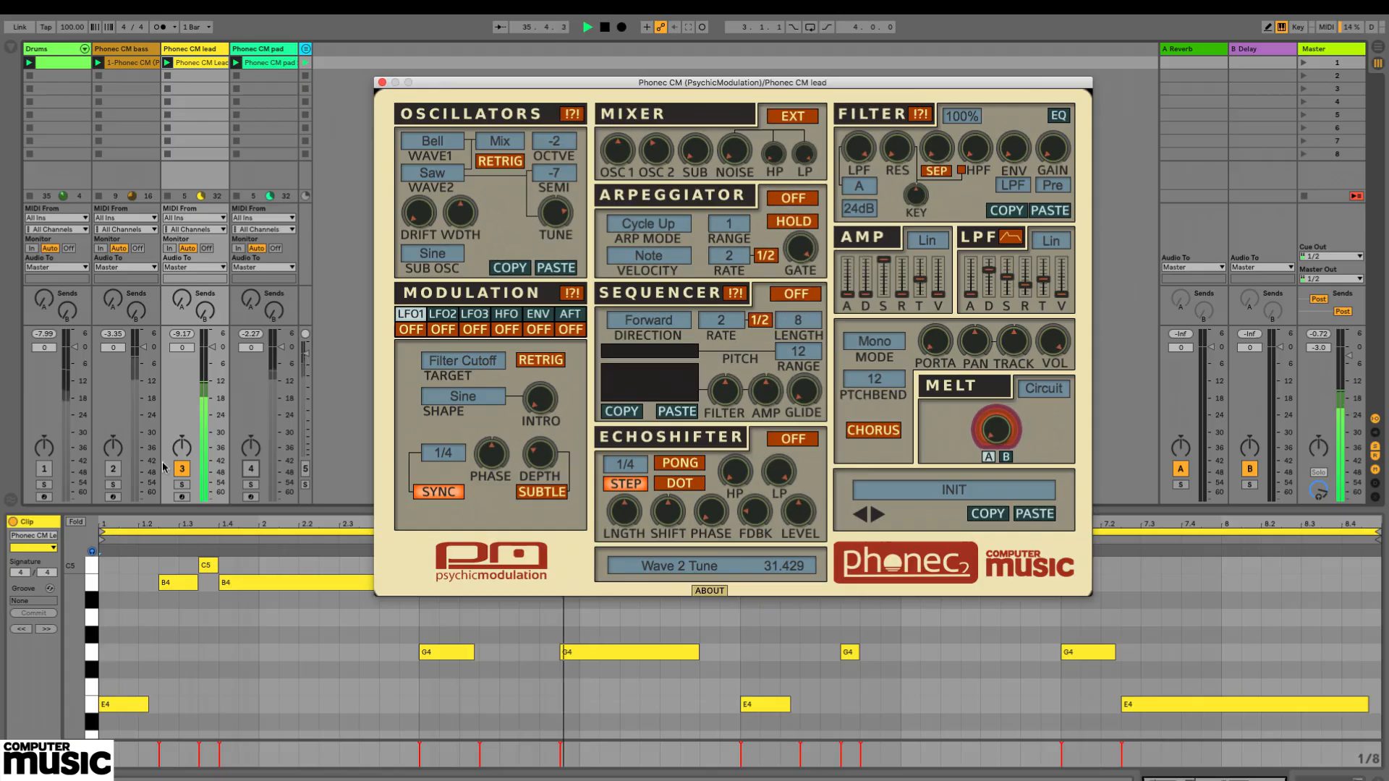
- Activate the Phonec CM bass track and open its Phonec instrument window
left_click(110, 470)
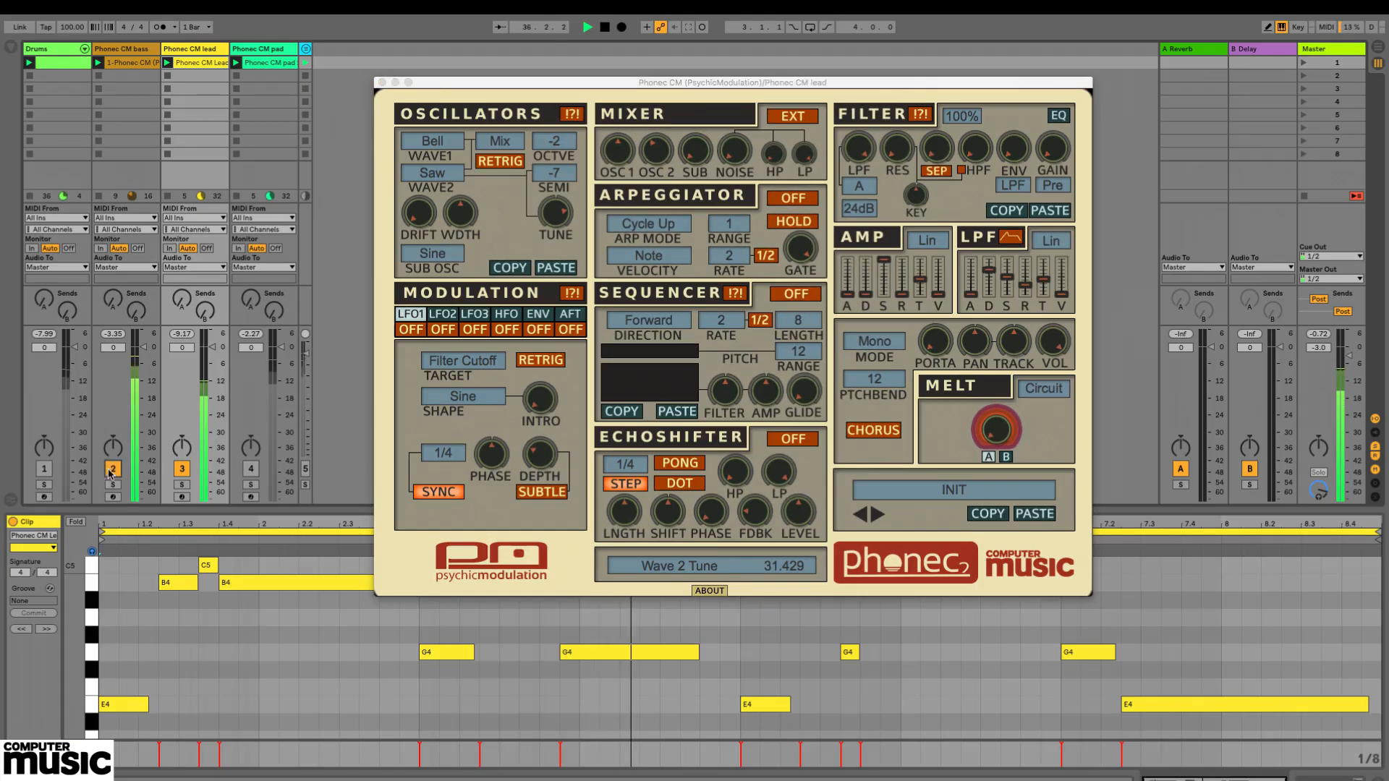
left_click(134, 66)
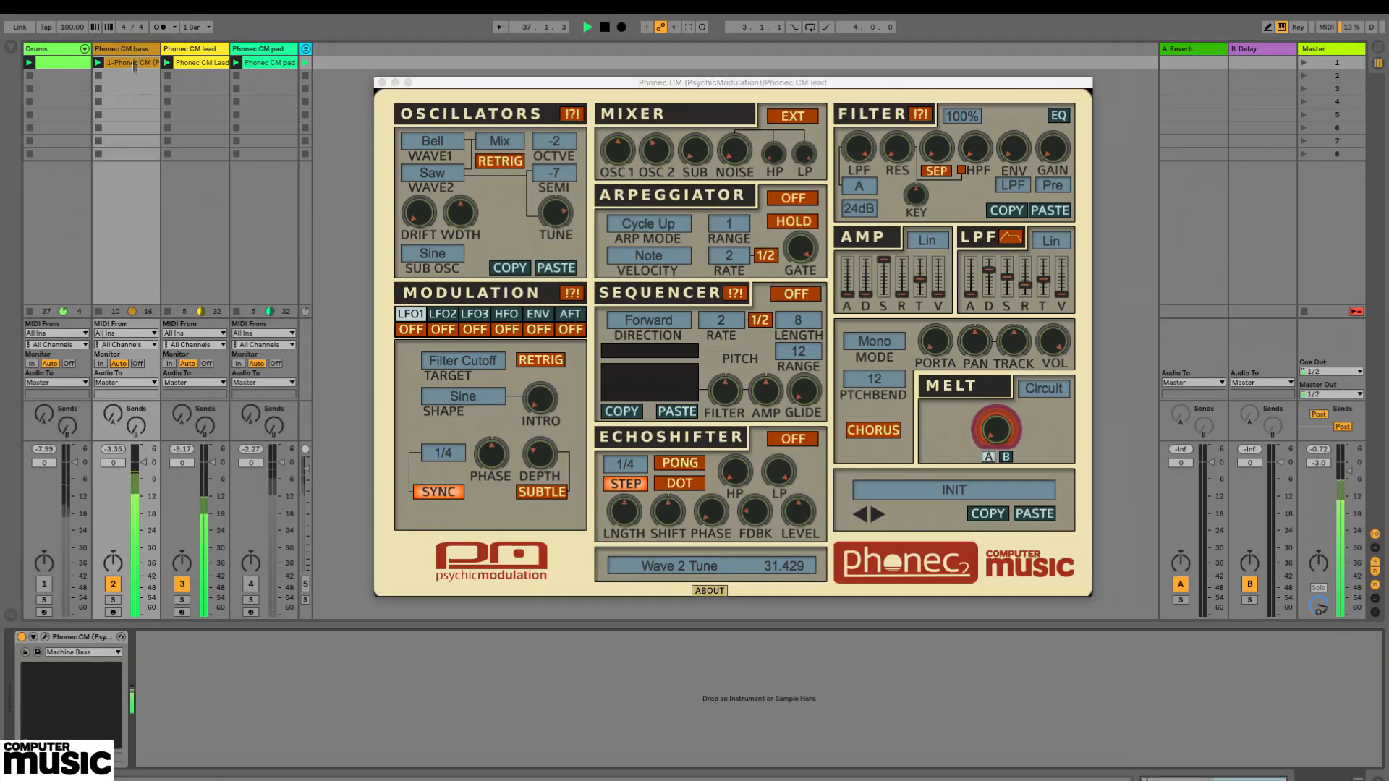
left_click(45, 637)
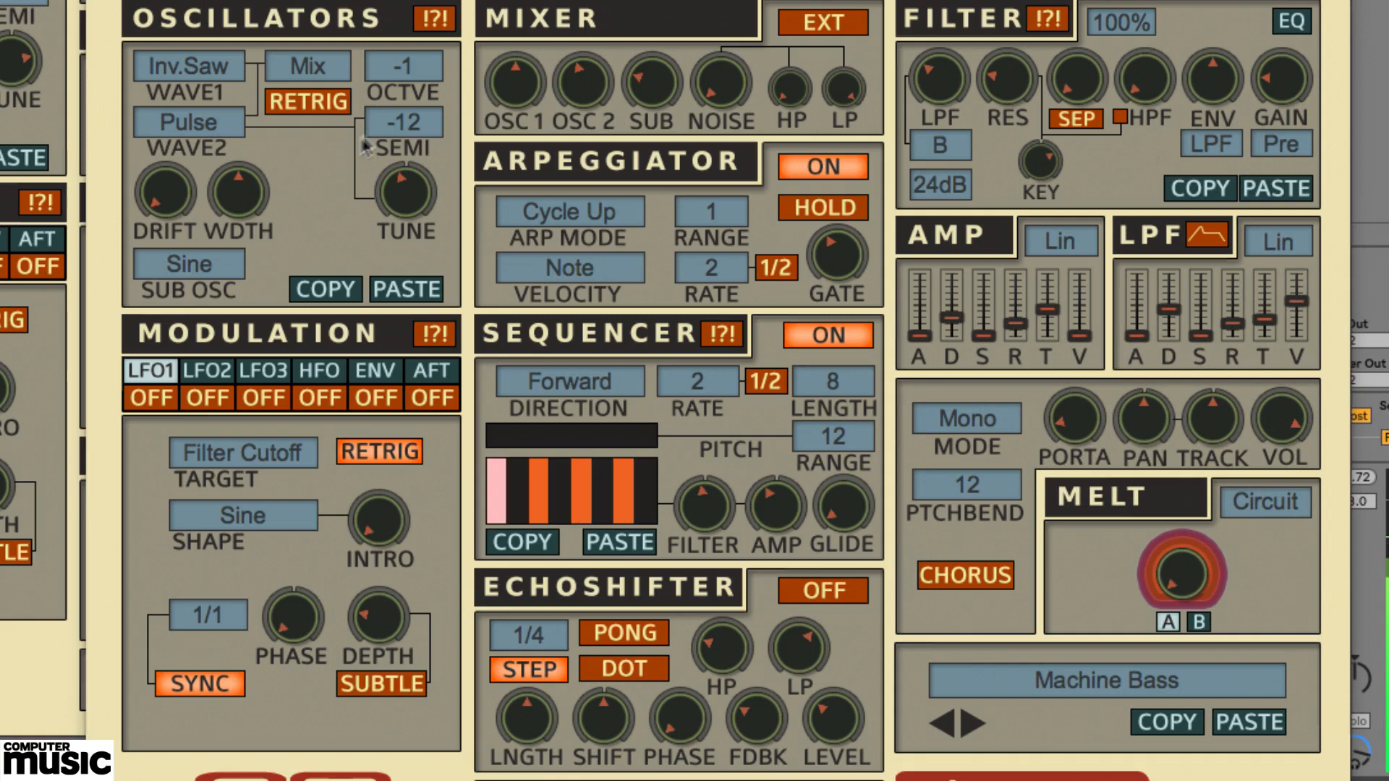
- Toggle the oscillator retrigger repeatedly on the Machine Bass patch to compare the sound
left_click(314, 102)
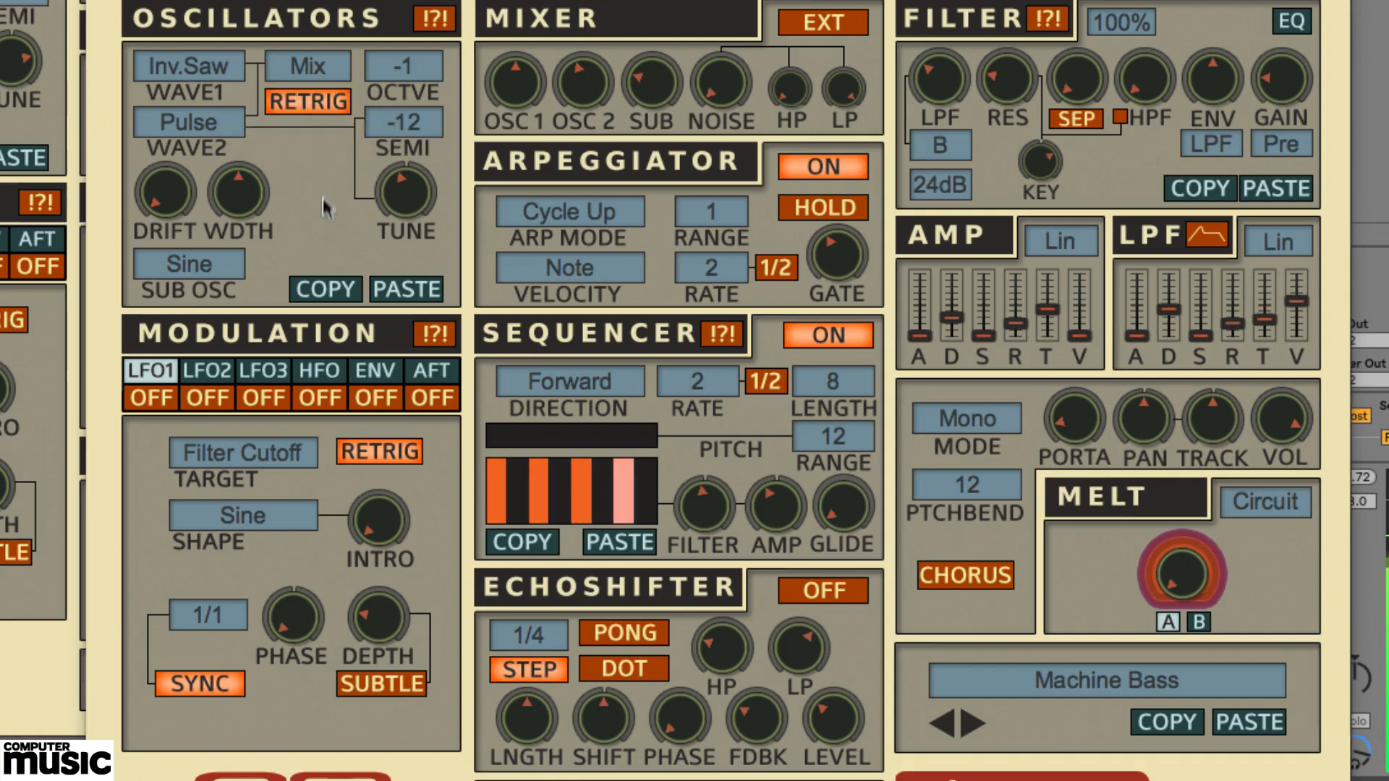
left_click(328, 101)
left_click(328, 101)
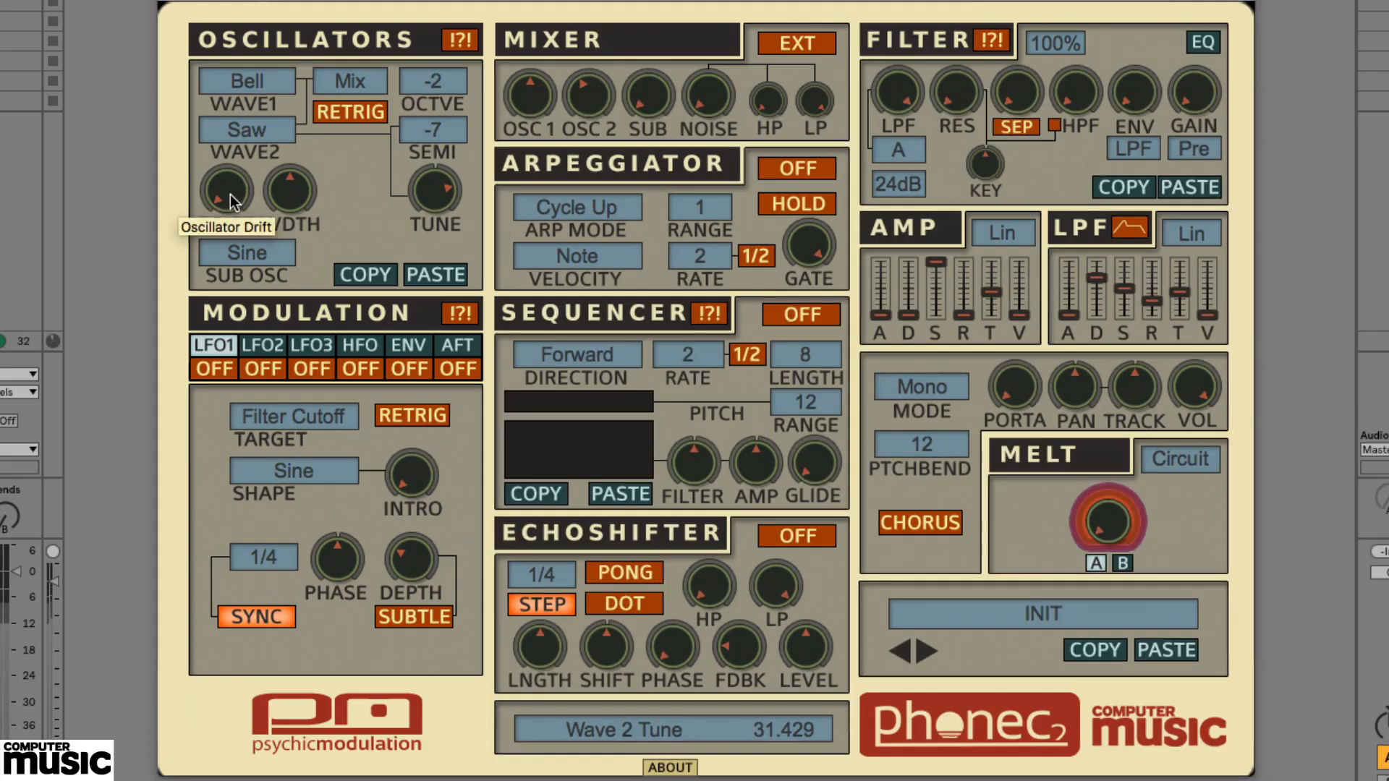
- Try the oscillator drift at 100 on the INIT patch and bring it down to about 34
left_click_drag(226, 189, 259, 26)
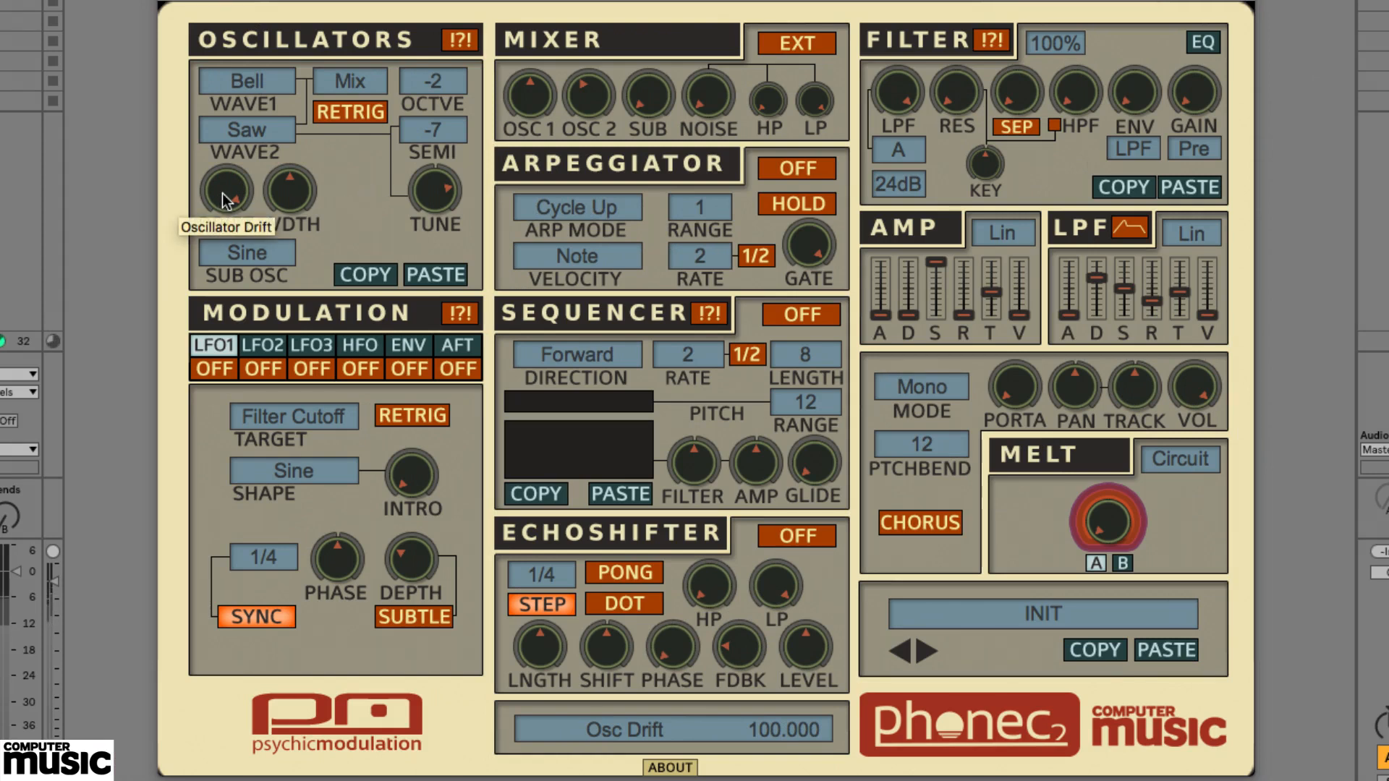
left_click_drag(226, 201, 235, 312)
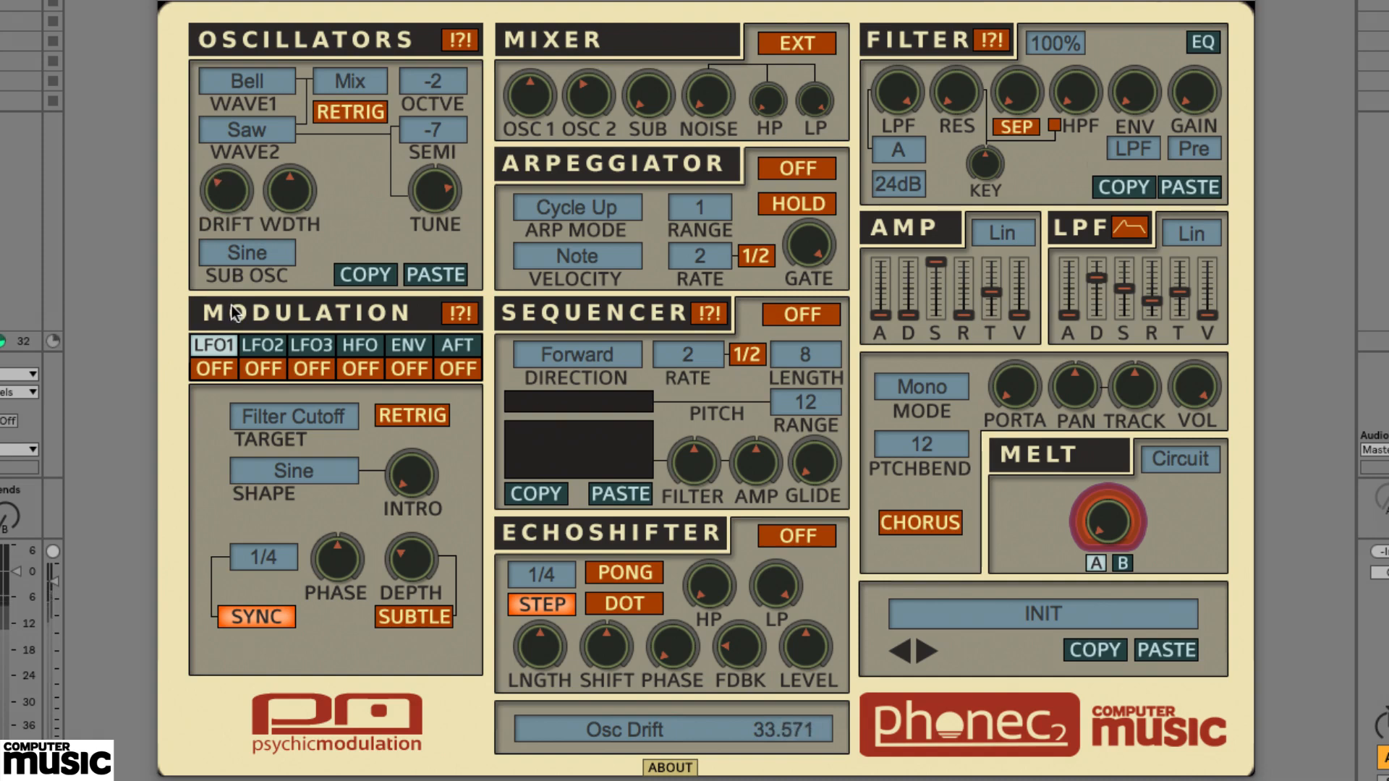
- Set wave 2 to Pulse on the INIT patch and try an oscillator pulse width of about 35%
left_click(260, 132)
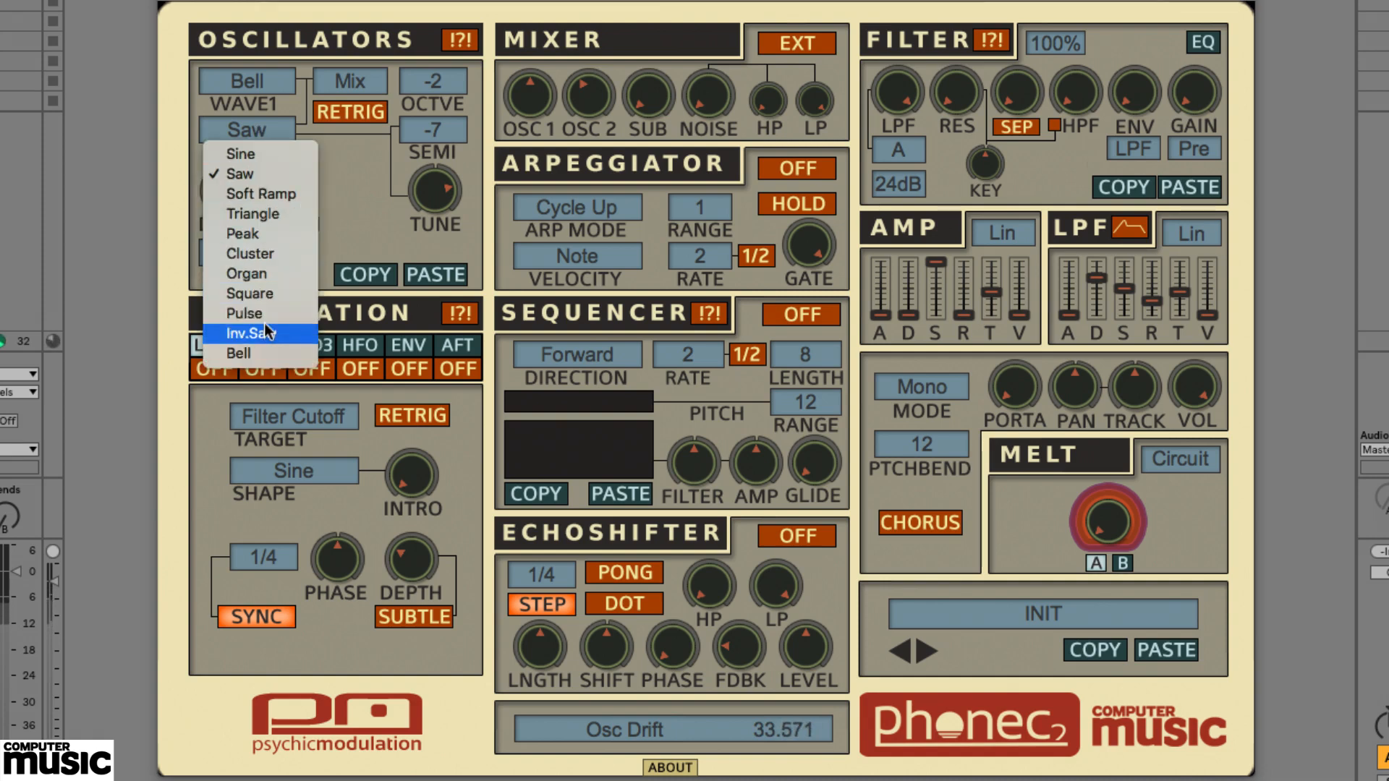
left_click(249, 311)
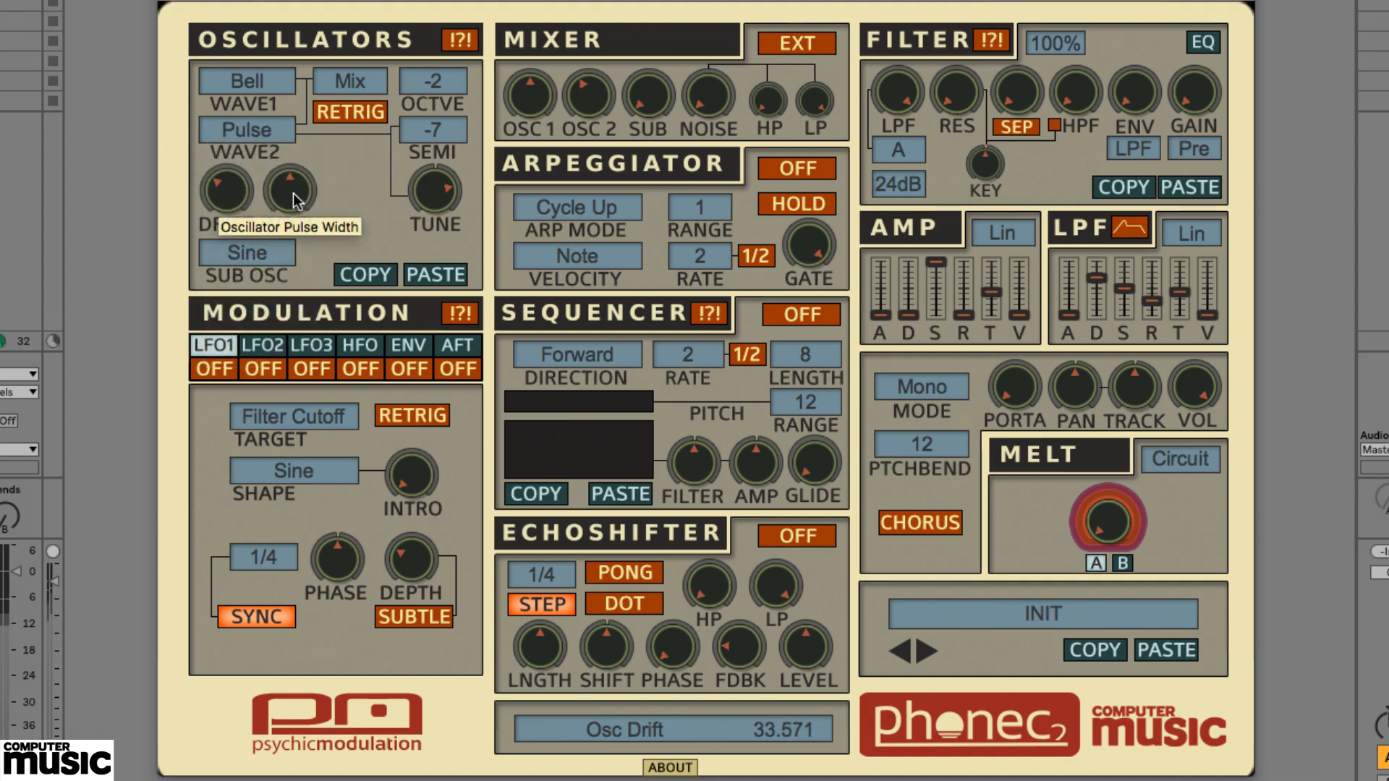
mouse_move(294, 199)
left_mouse_down()
mouse_move(280, 246)
mouse_move(276, 201)
left_mouse_up()
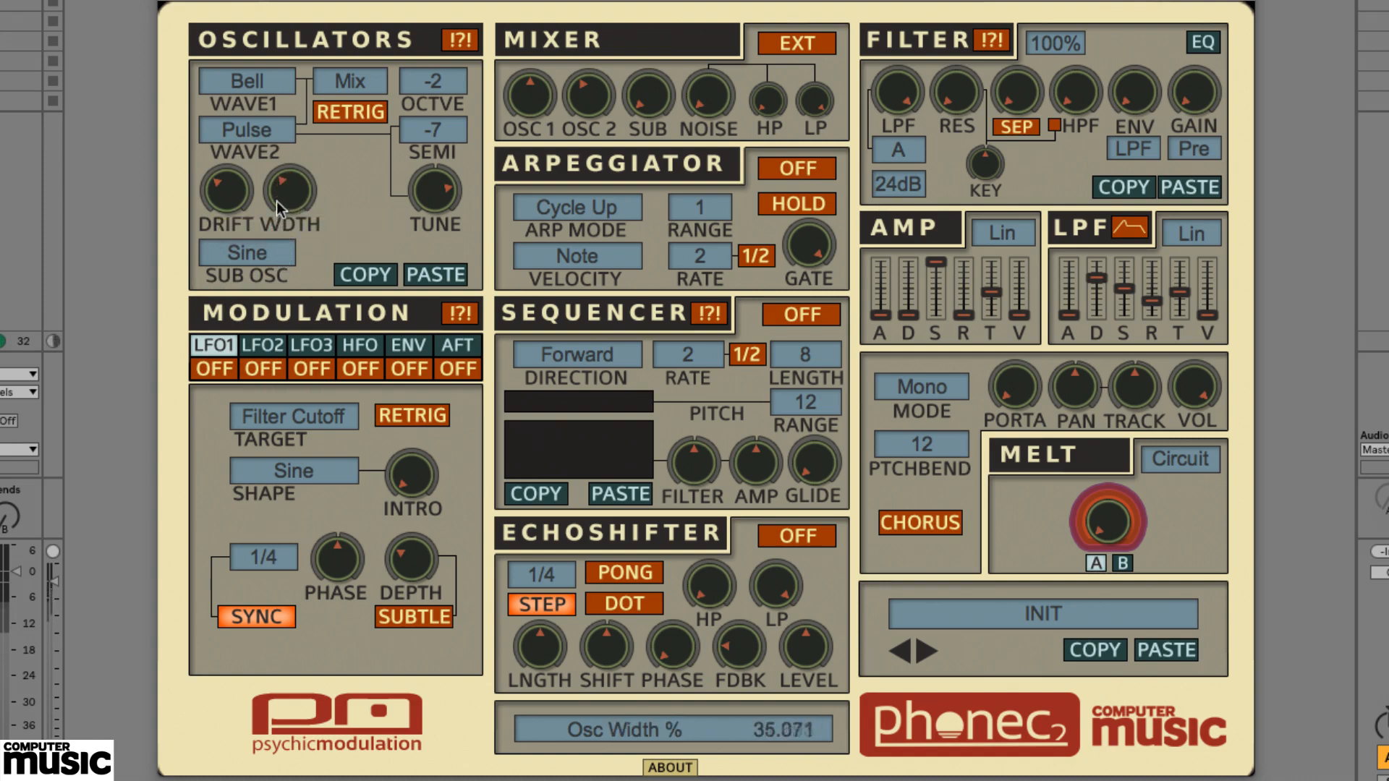
left_click_drag(281, 132, 302, 260)
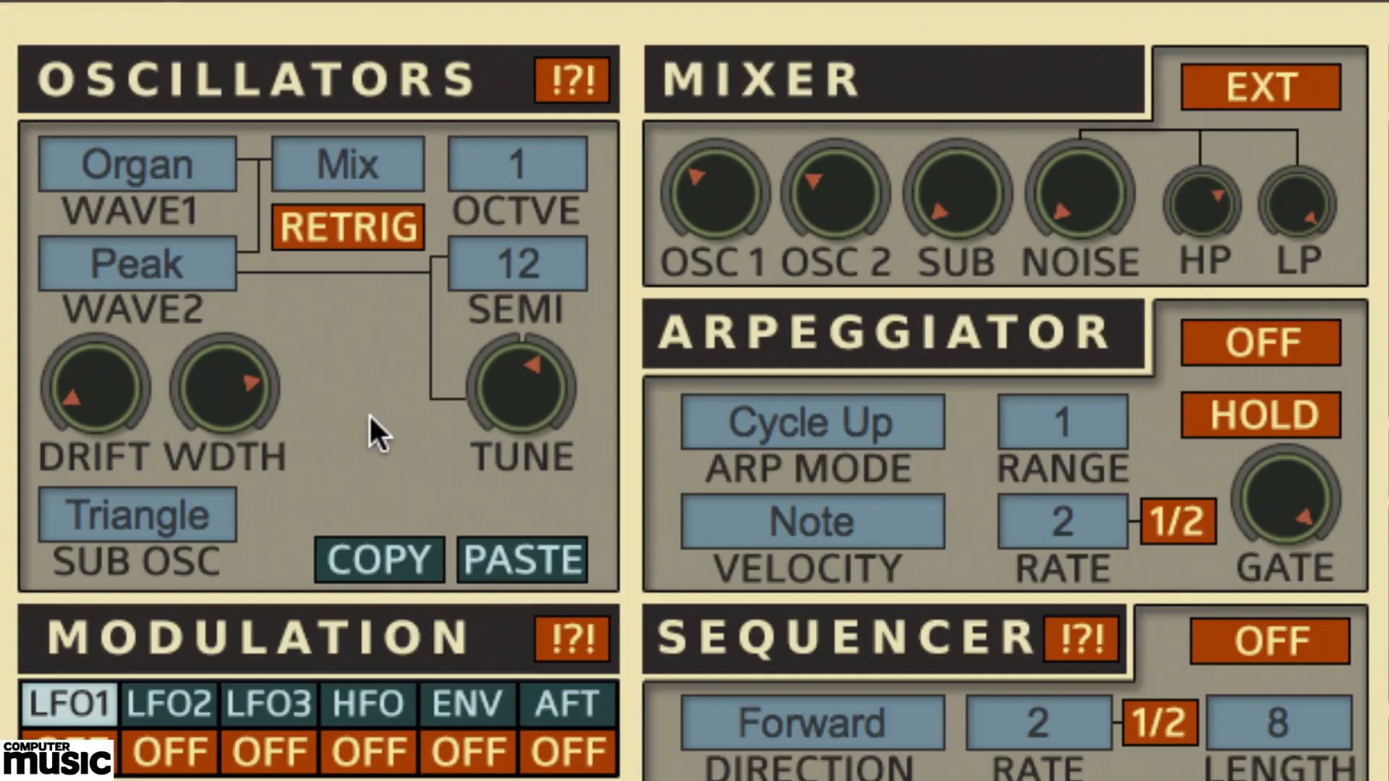
- Keep the oscillator mode at Mix while trying different oscillator 1 and 2 levels and wave 2 fine tunings
left_click(367, 173)
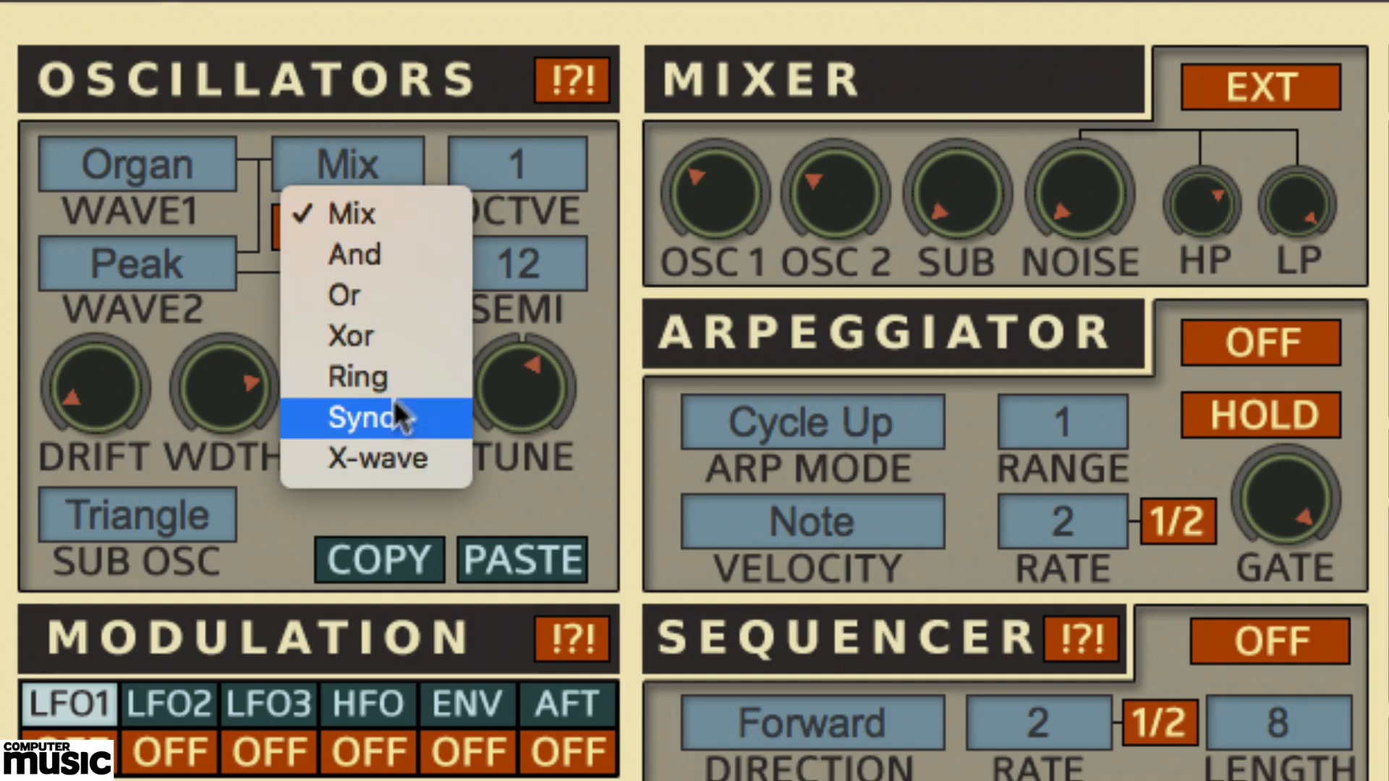
left_click(396, 220)
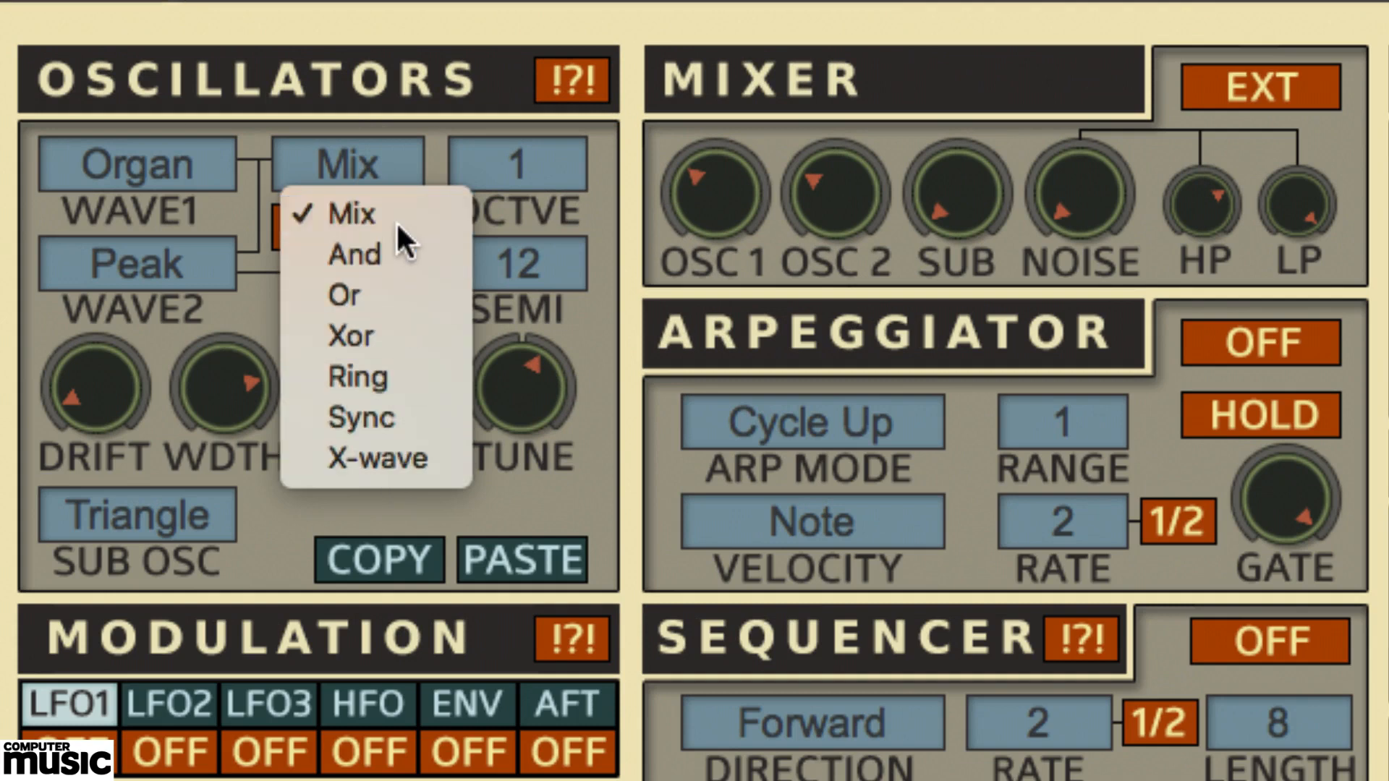
left_click_drag(833, 272, 838, 324)
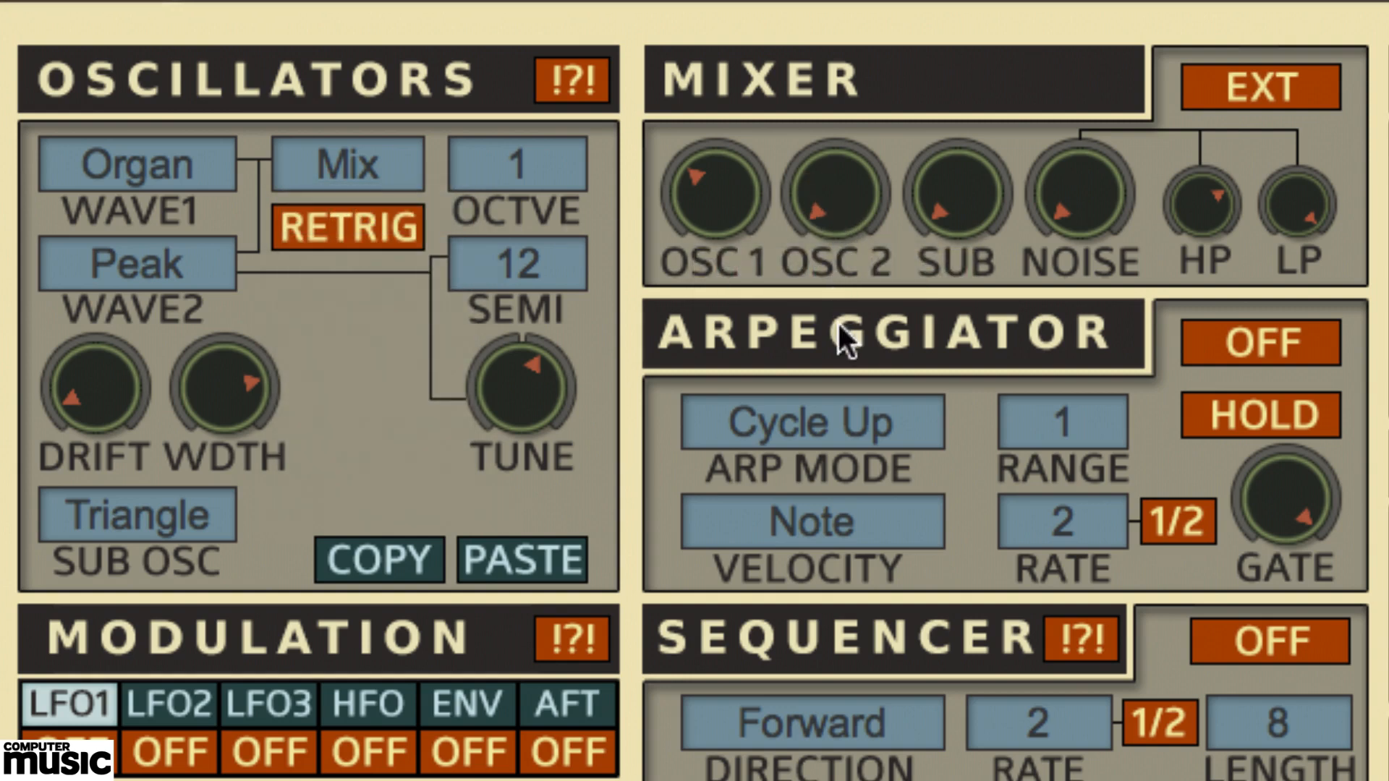
left_click_drag(742, 177, 730, 281)
left_click_drag(722, 192, 729, 112)
left_click_drag(519, 387, 539, 510)
left_click_drag(541, 453, 550, 413)
- Switch the oscillator mode to Ring and vary the wave 2 tuning while raising and lowering both oscillator levels
left_click(362, 163)
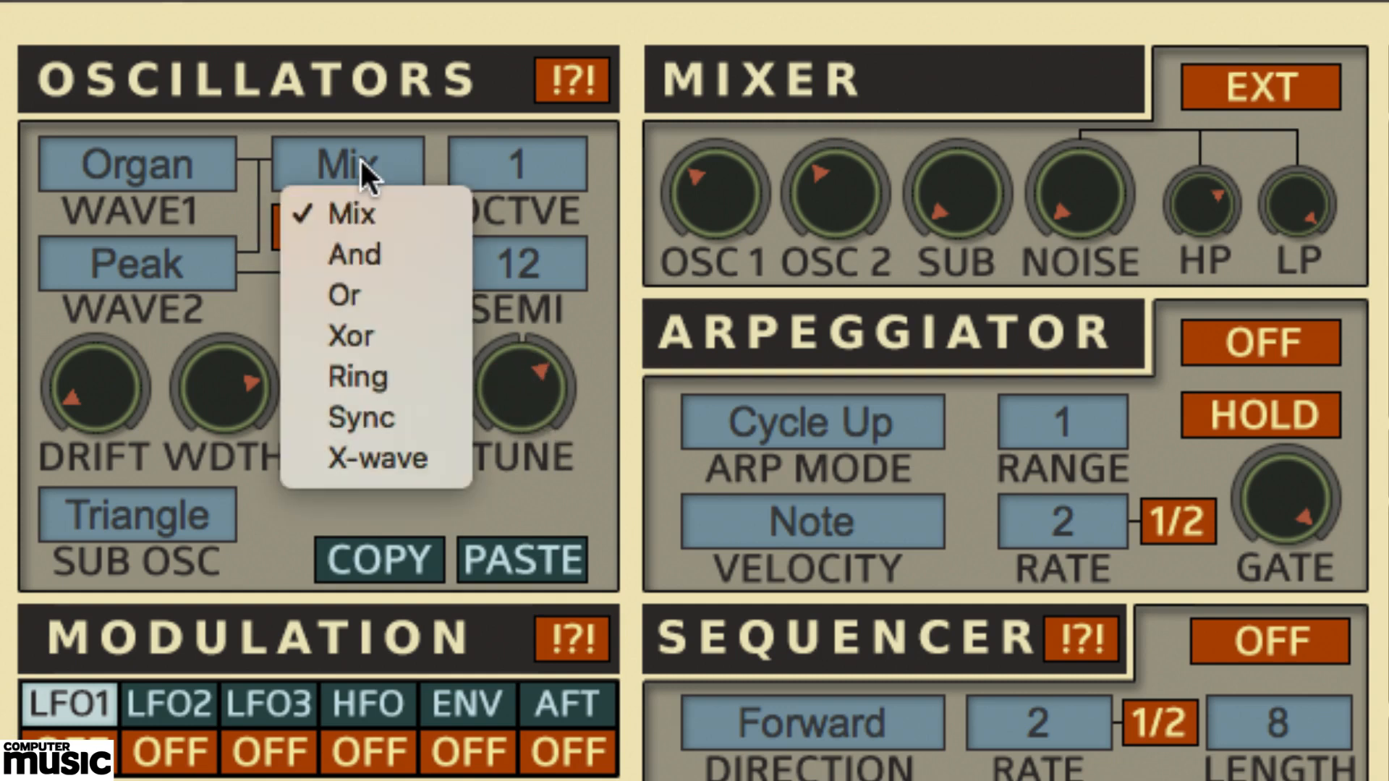
left_click(381, 389)
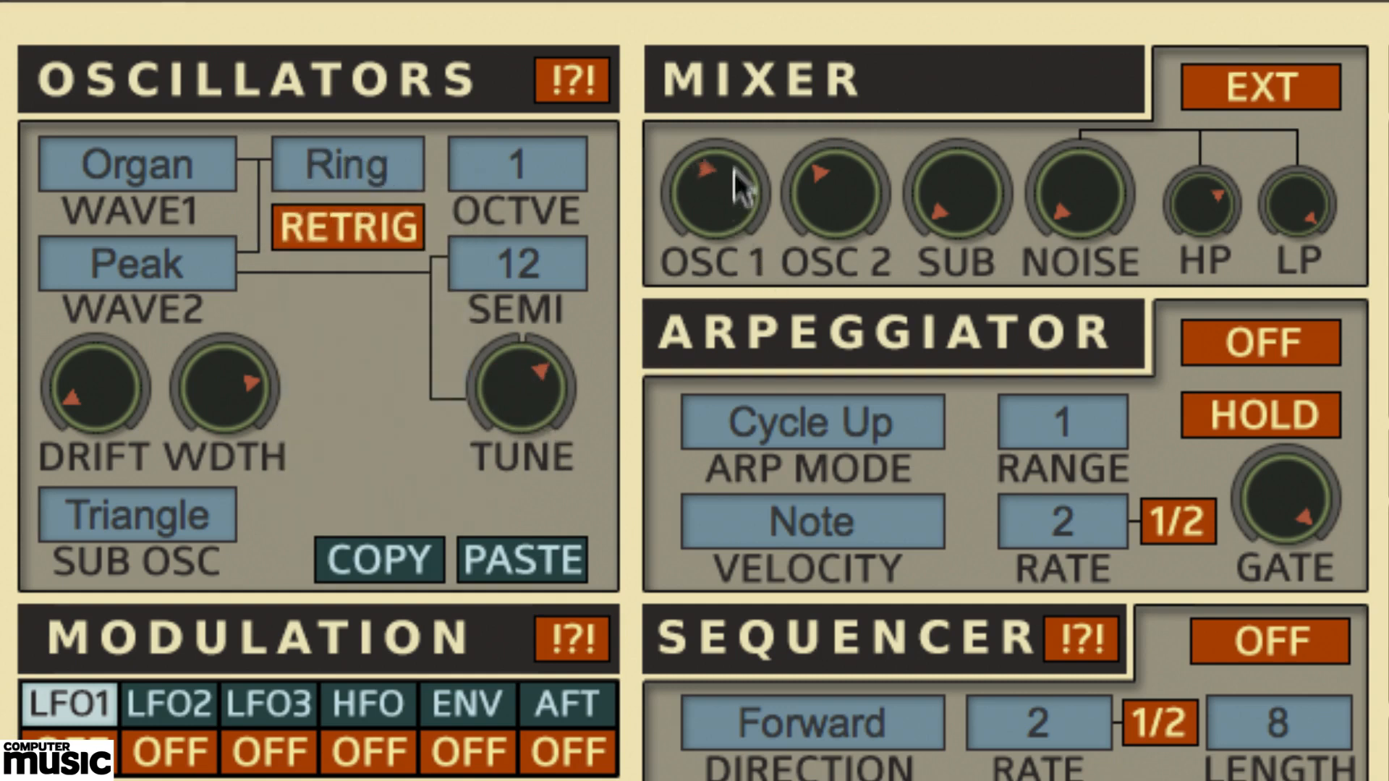
left_click_drag(734, 171, 748, 130)
left_click_drag(831, 179, 864, 51)
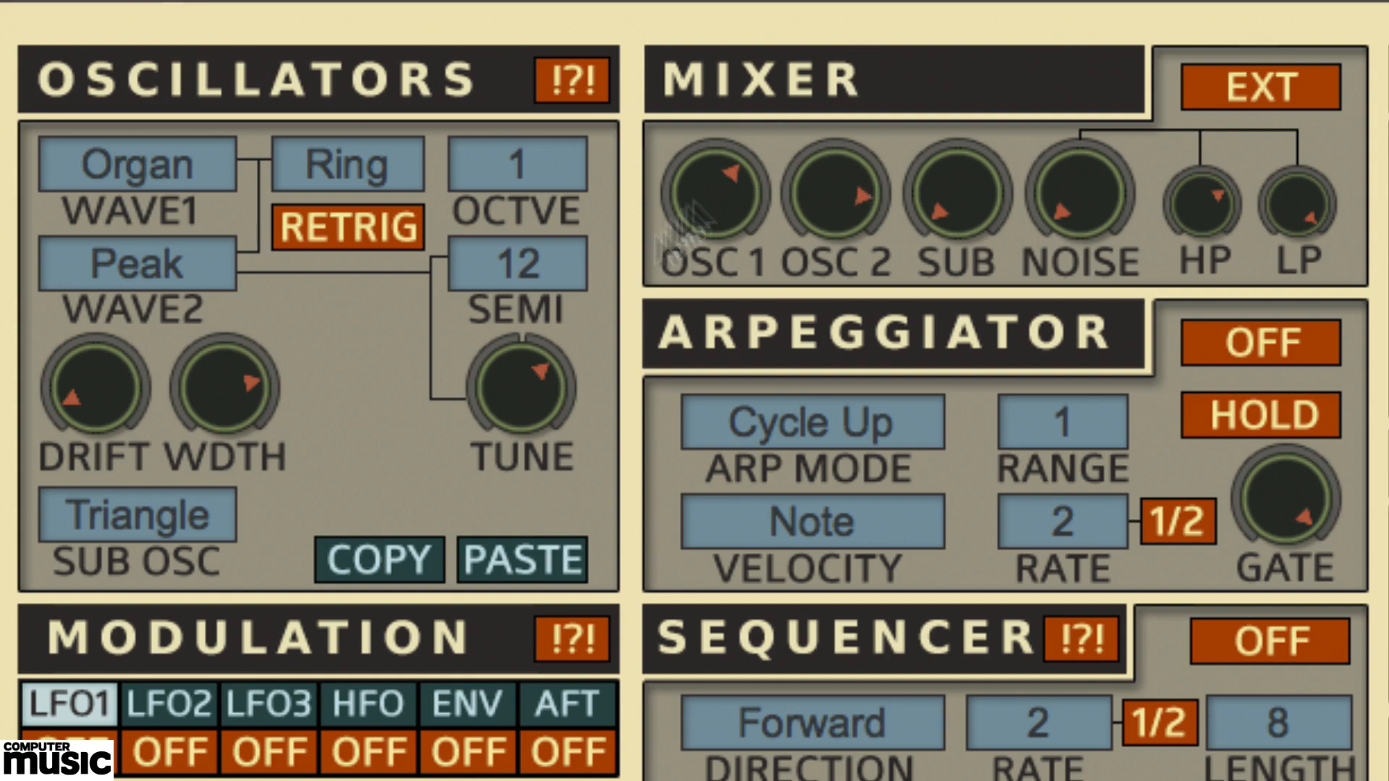
mouse_move(521, 425)
left_mouse_down()
mouse_move(532, 361)
mouse_move(533, 413)
left_mouse_up()
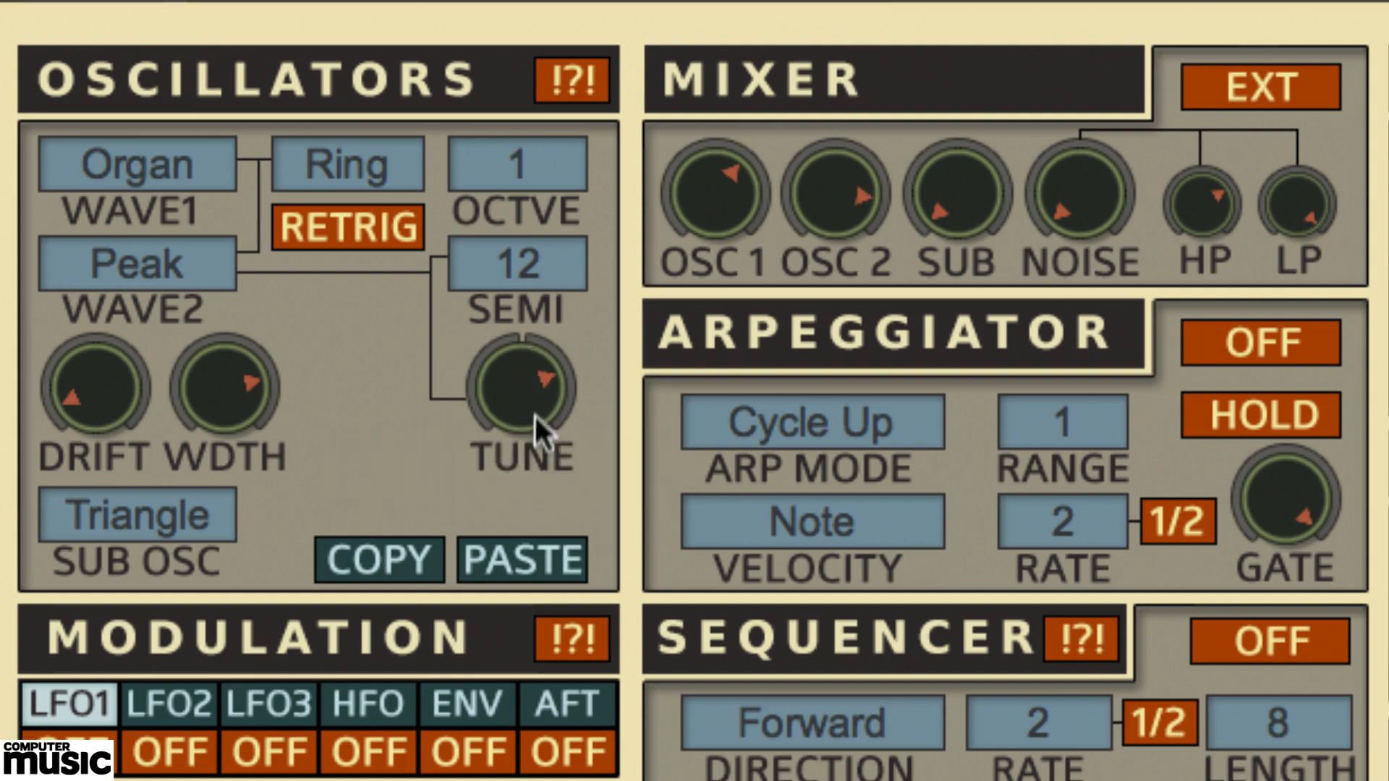
left_click_drag(545, 606, 552, 478)
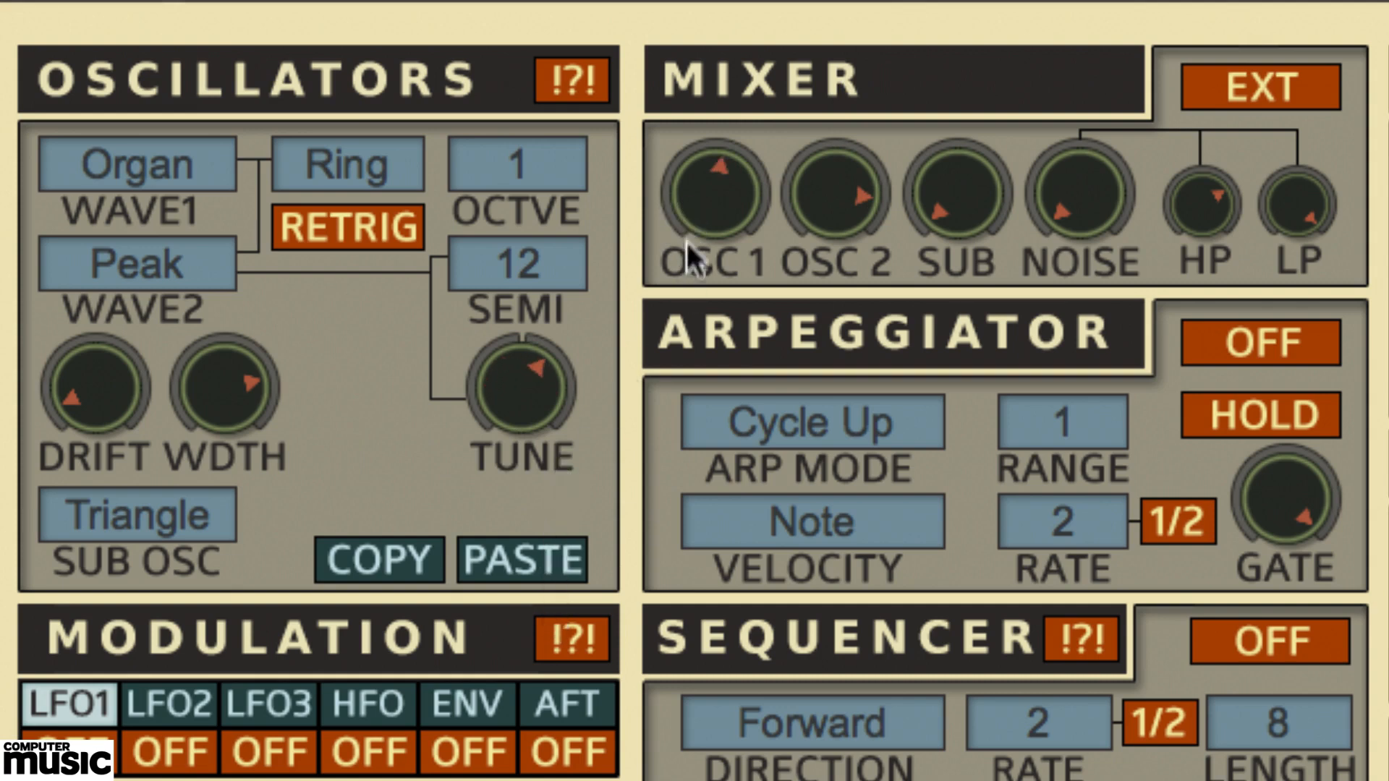
left_click_drag(686, 243, 692, 307)
left_click_drag(843, 190, 840, 341)
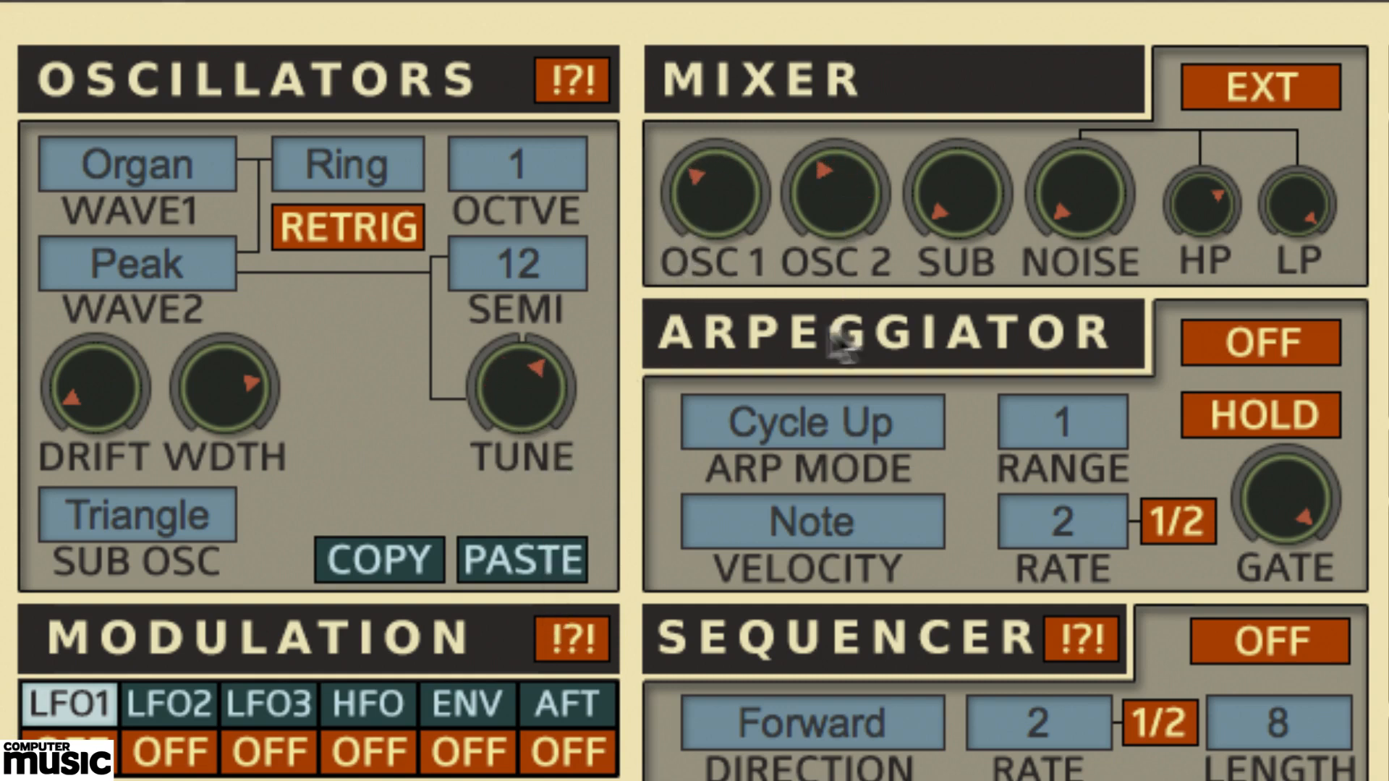
- Switch the oscillator mode to Sync and sweep the wave 2 fine tuning
left_click(366, 177)
left_click(388, 418)
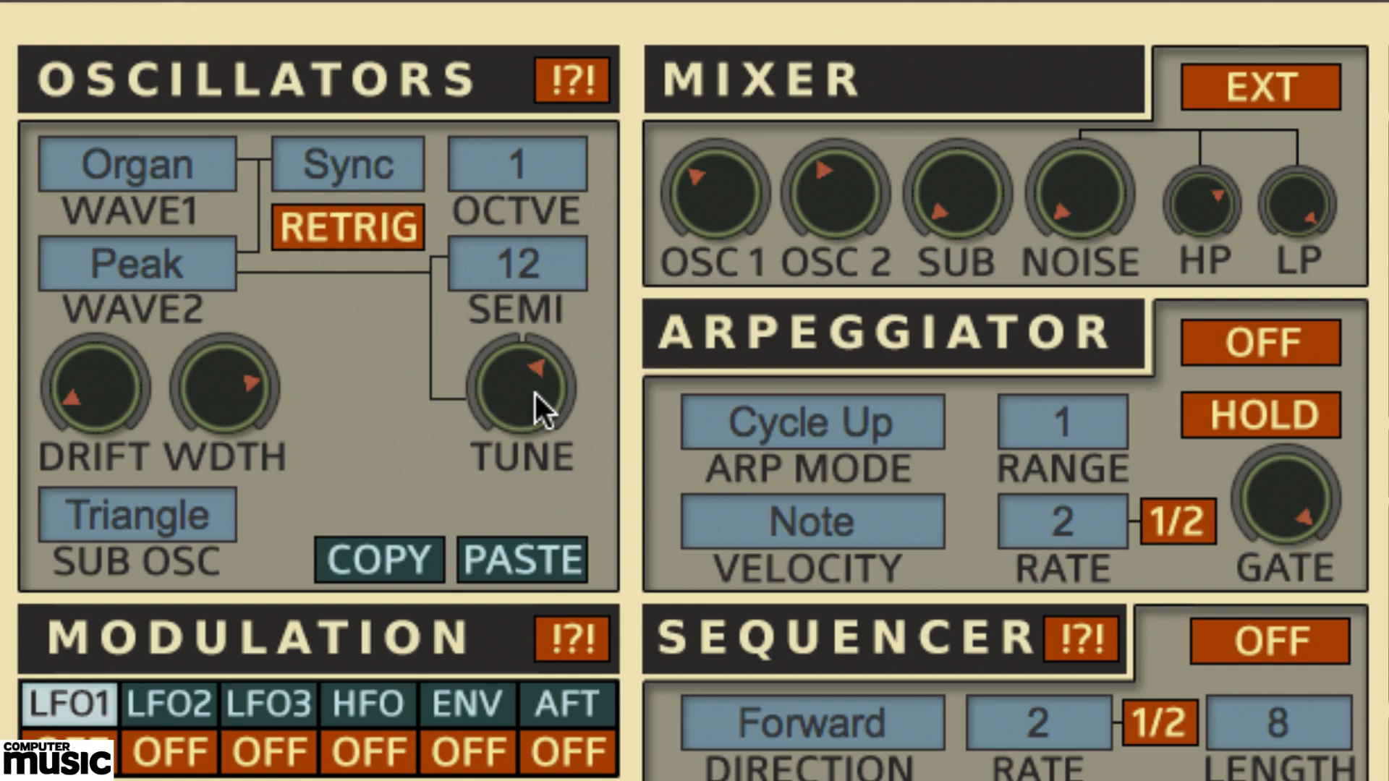
left_click_drag(535, 393, 578, 452)
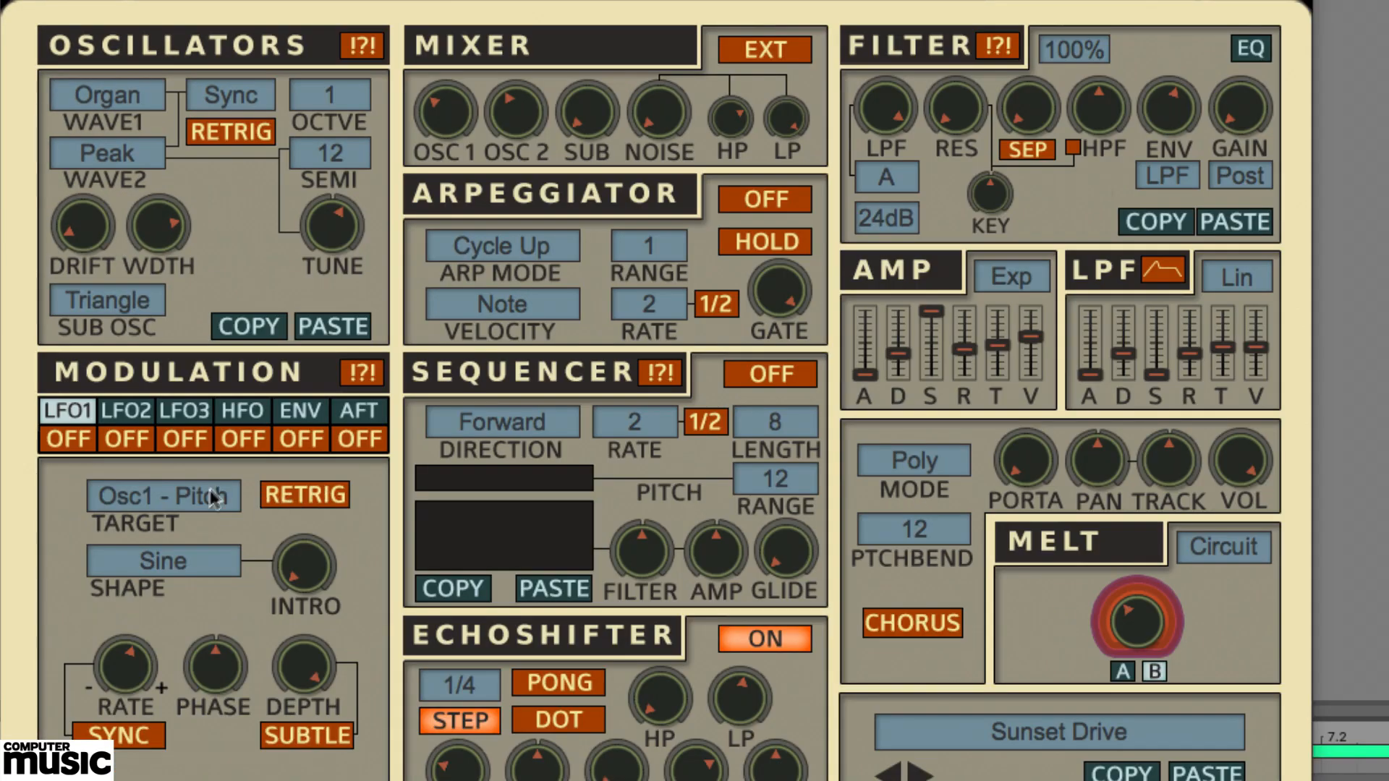
- Target LFO1 at Osc2 - Pitch, enable it to try the modulation and its depth, and turn LFO1 off again
left_click(306, 780)
left_click(197, 571)
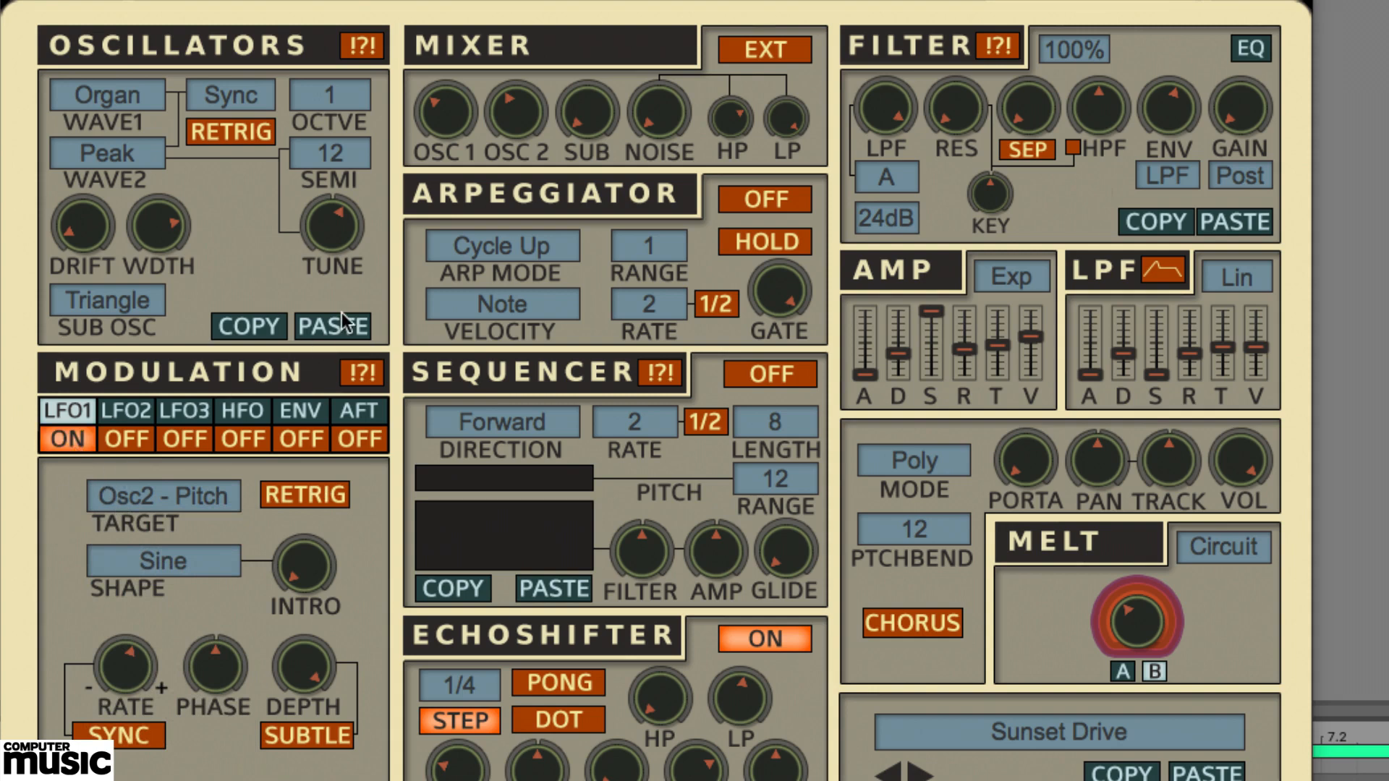
left_click_drag(309, 677, 305, 778)
left_click(71, 439)
- Switch the oscillator mode to X-wave and try different wave 2 tunings and oscillator 1 and 2 levels
left_click(238, 100)
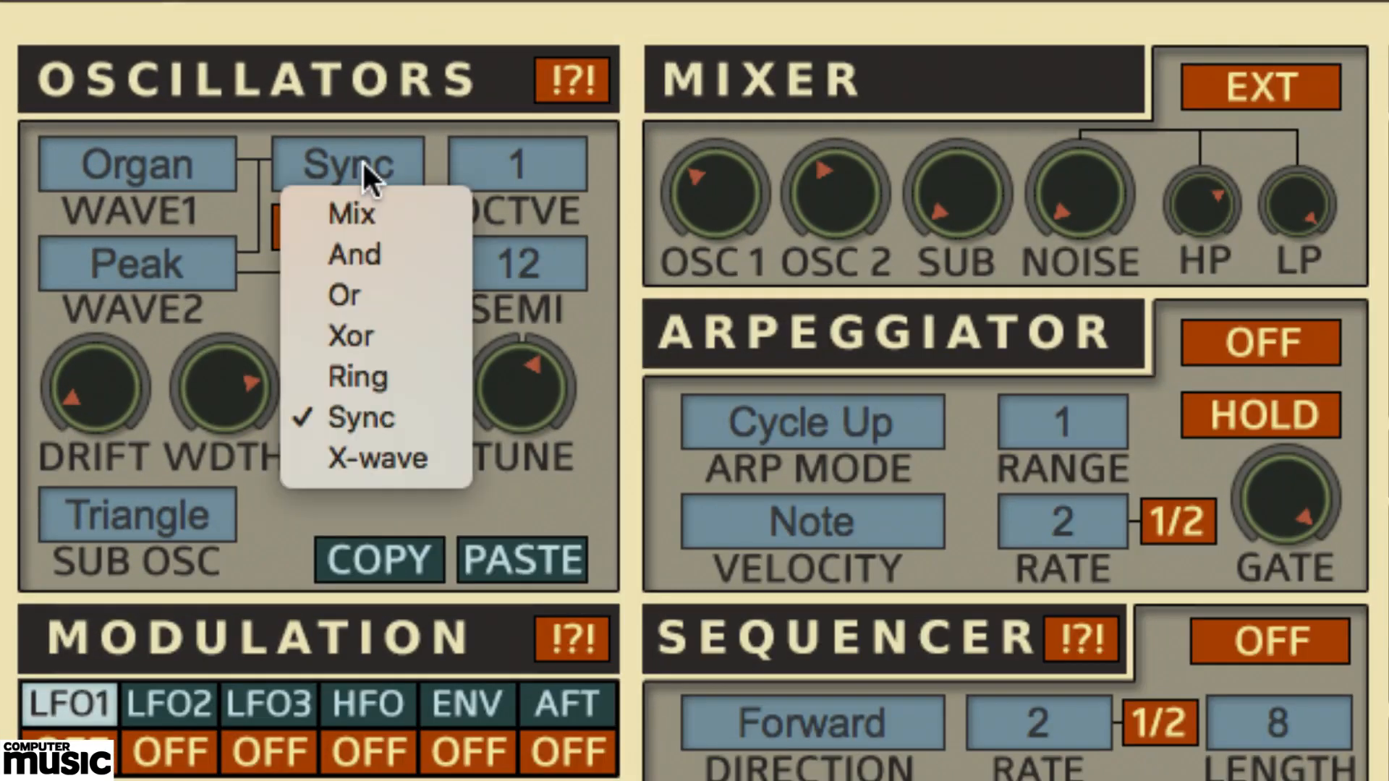
left_click(381, 452)
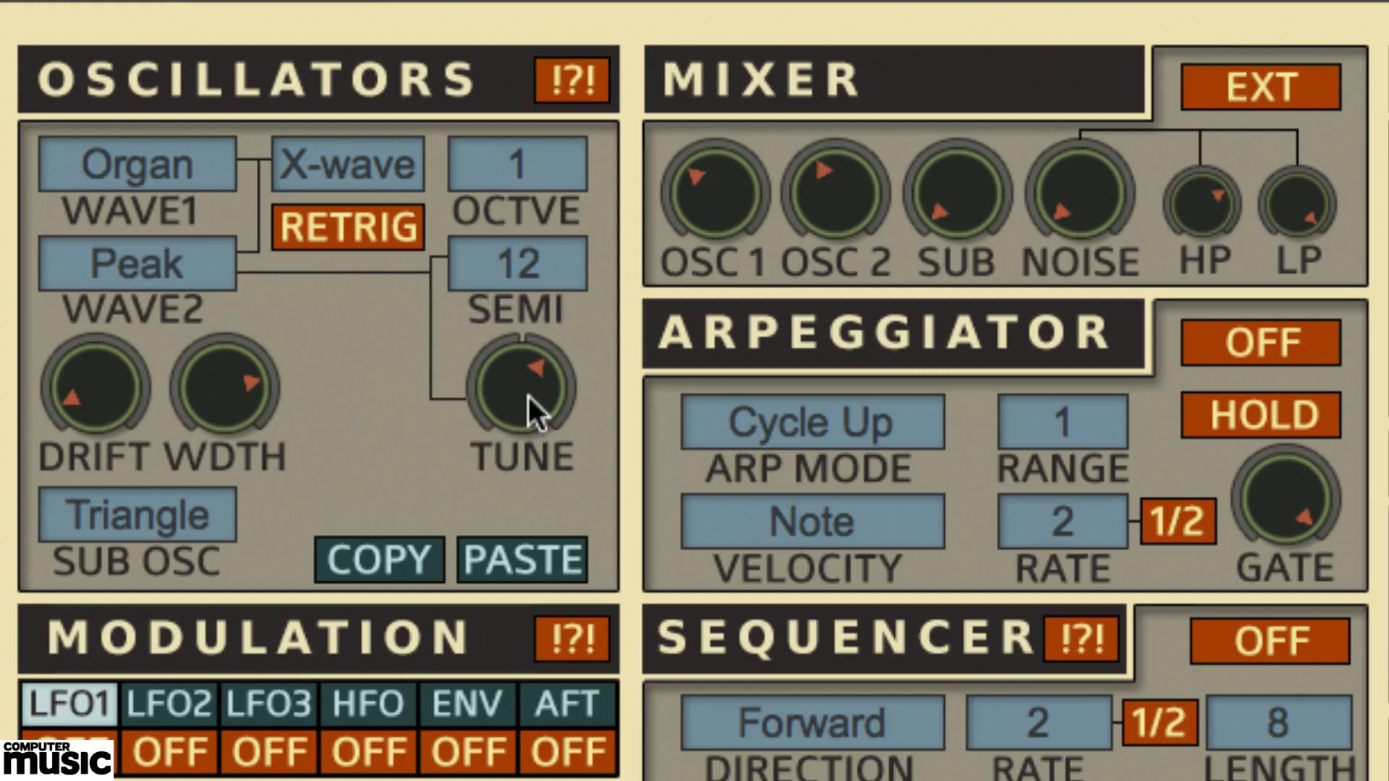
left_click_drag(527, 395, 577, 351)
left_click_drag(714, 278, 713, 305)
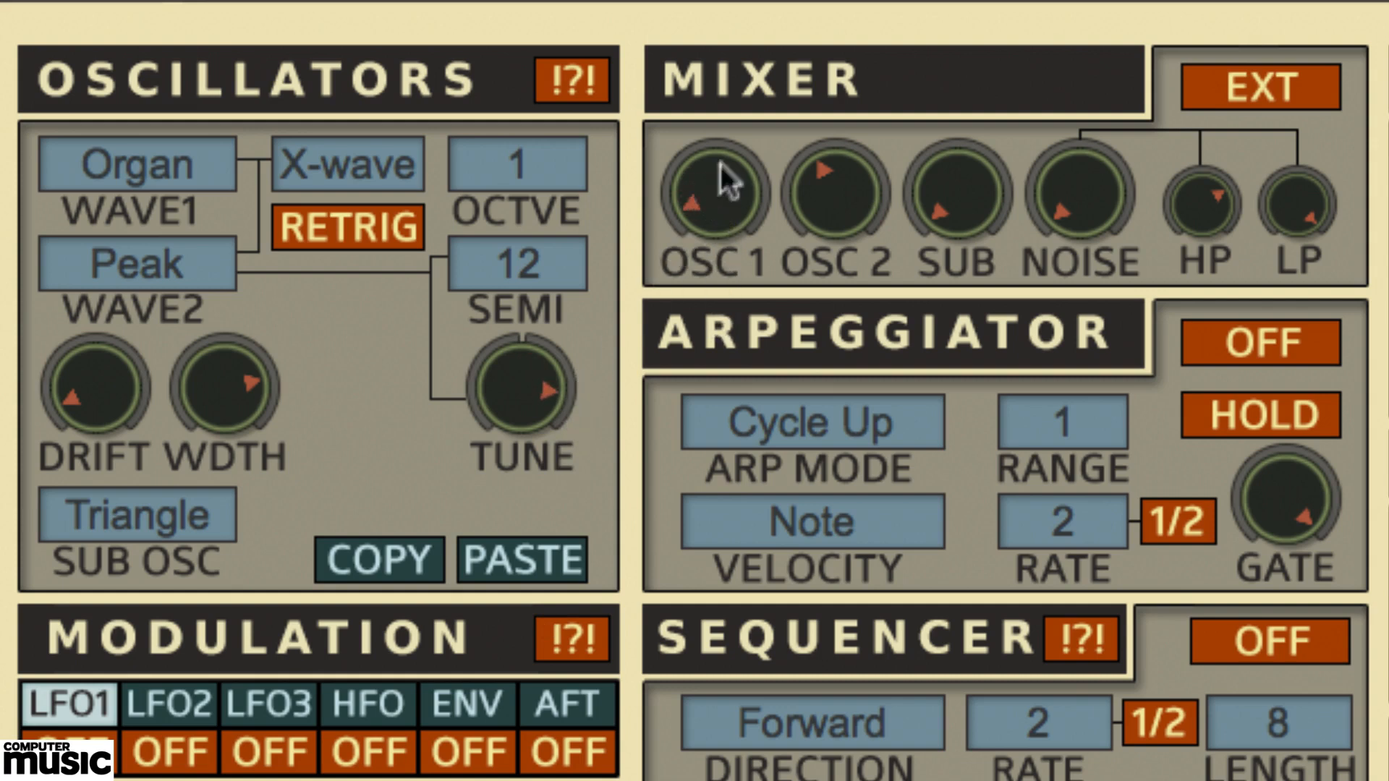
left_click_drag(720, 163, 747, 115)
left_click_drag(823, 265, 831, 330)
left_click_drag(507, 391, 526, 667)
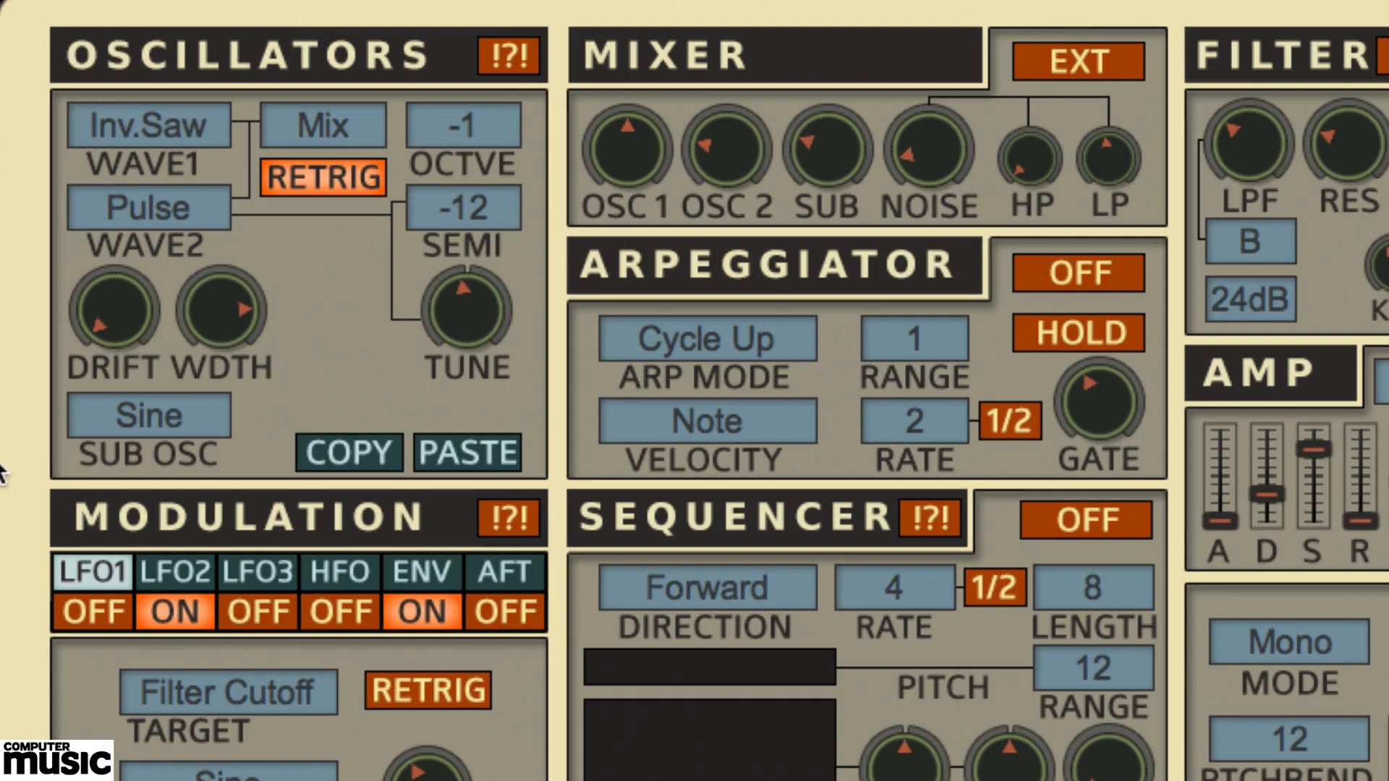
- Try the And and Or oscillator modes on the Inv.Saw and Pulse waves, varying the logic switching point in each
left_click(340, 122)
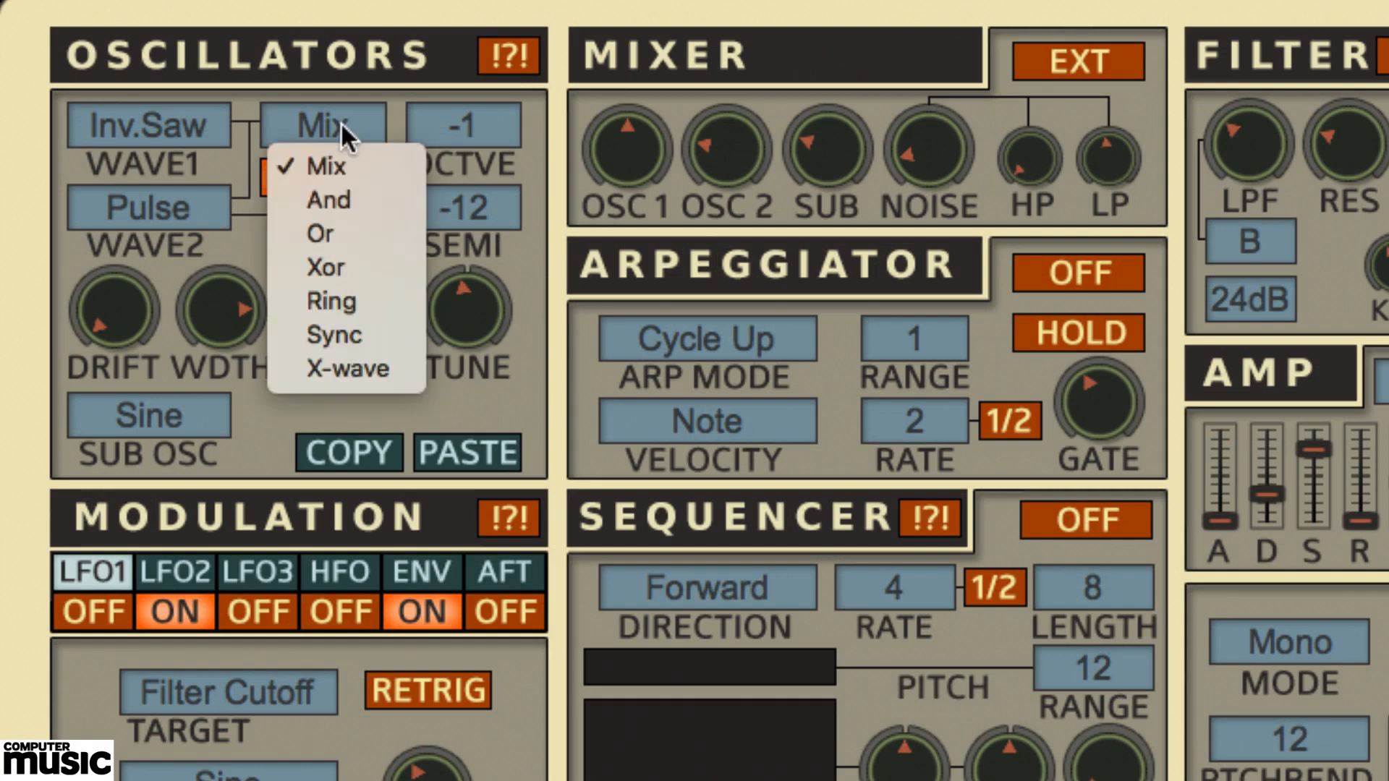
left_click(348, 199)
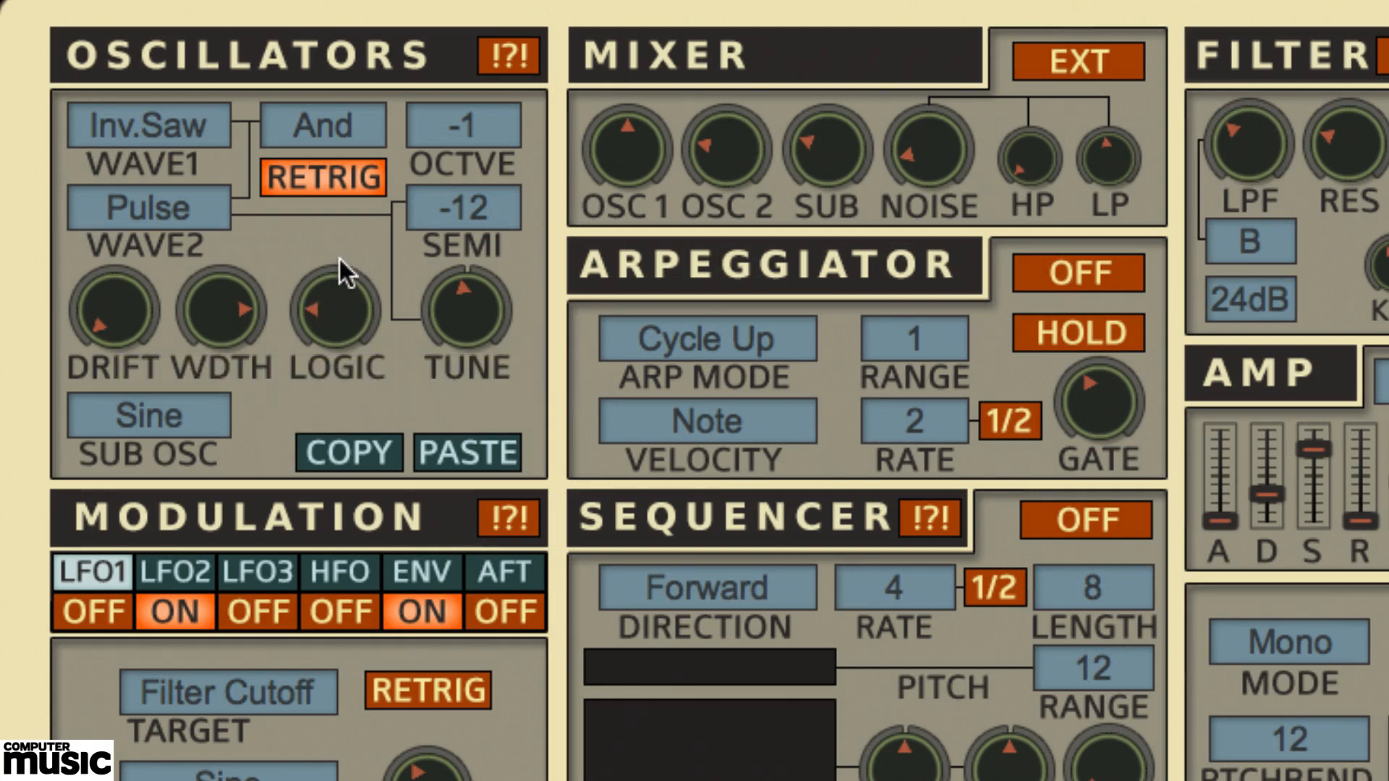
mouse_move(340, 259)
left_mouse_down()
mouse_move(357, 163)
mouse_move(354, 244)
left_mouse_up()
left_click(331, 129)
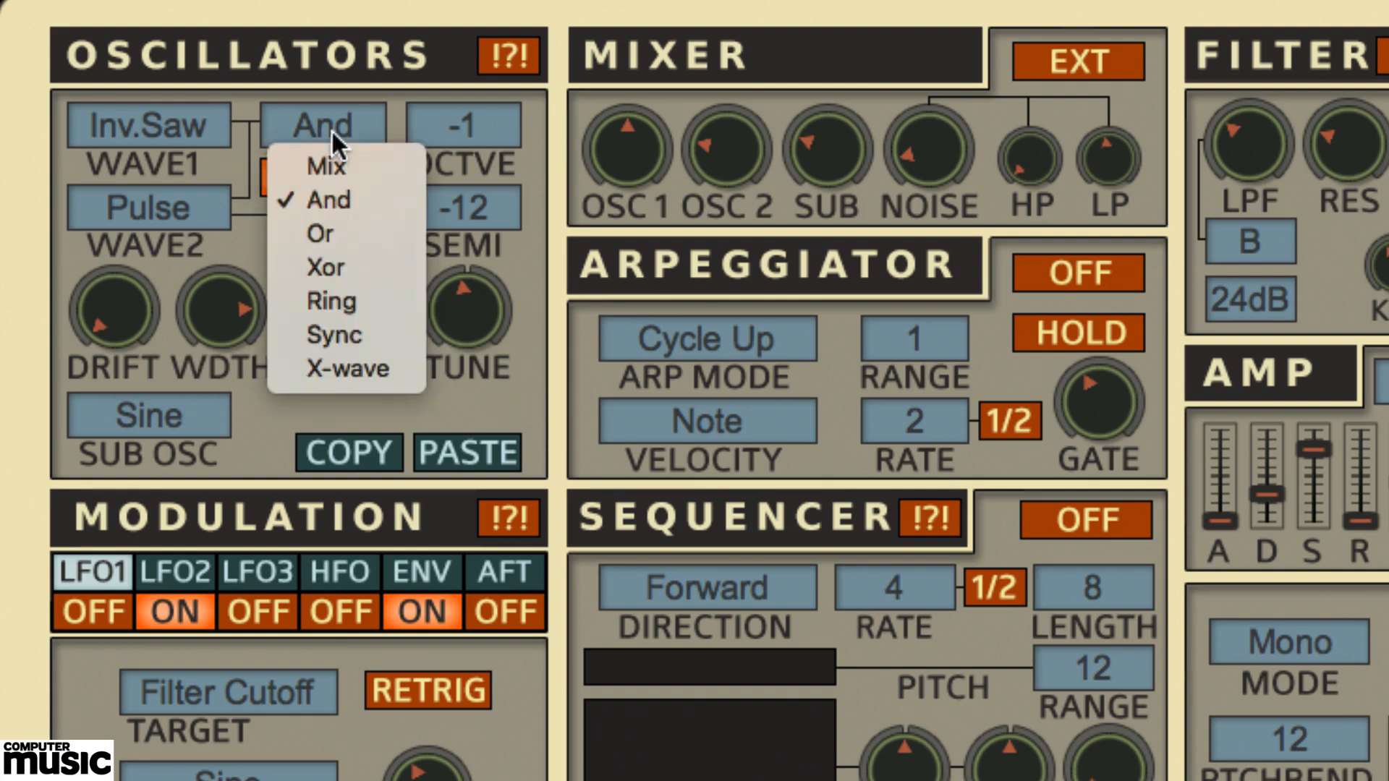
left_click(342, 227)
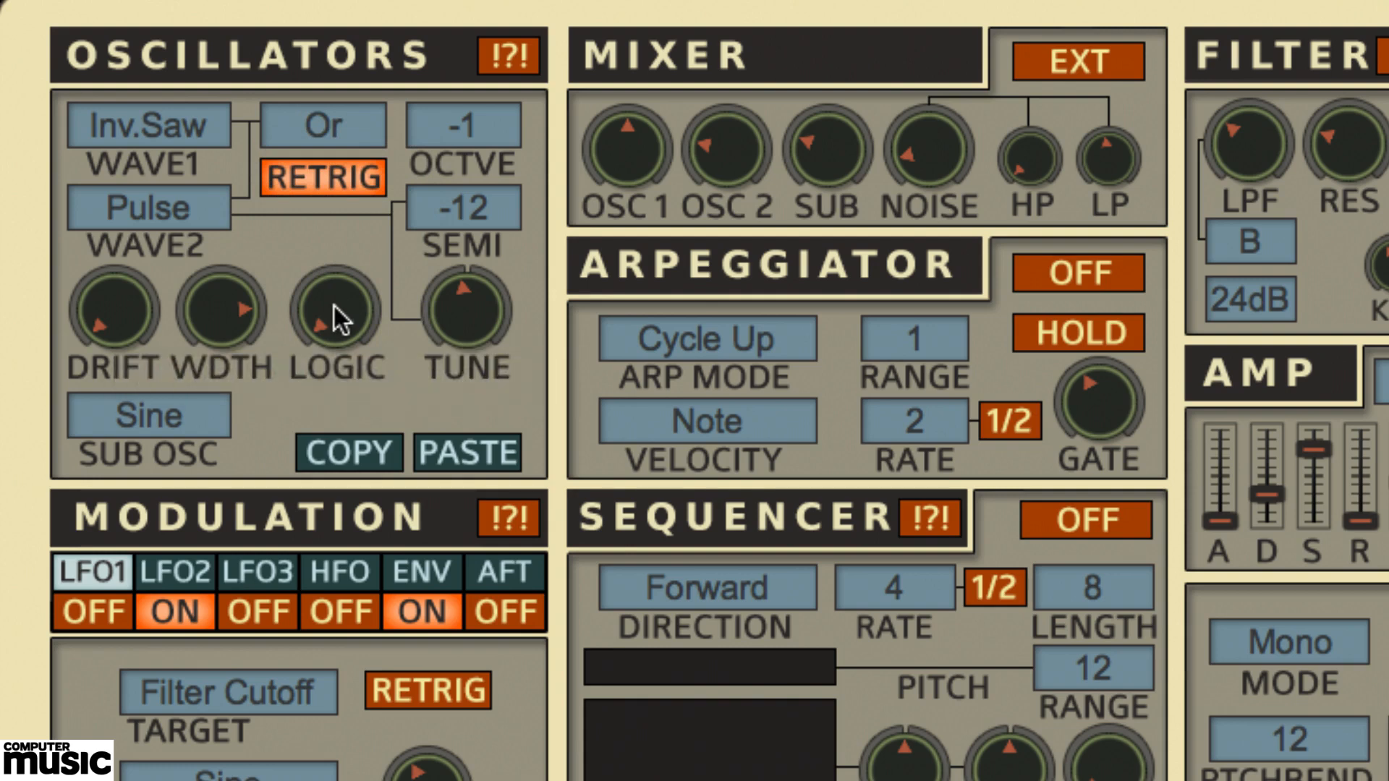
left_click_drag(334, 304, 323, 244)
- Switch the oscillator mode to Xor and sweep the logic switching point
left_click(337, 120)
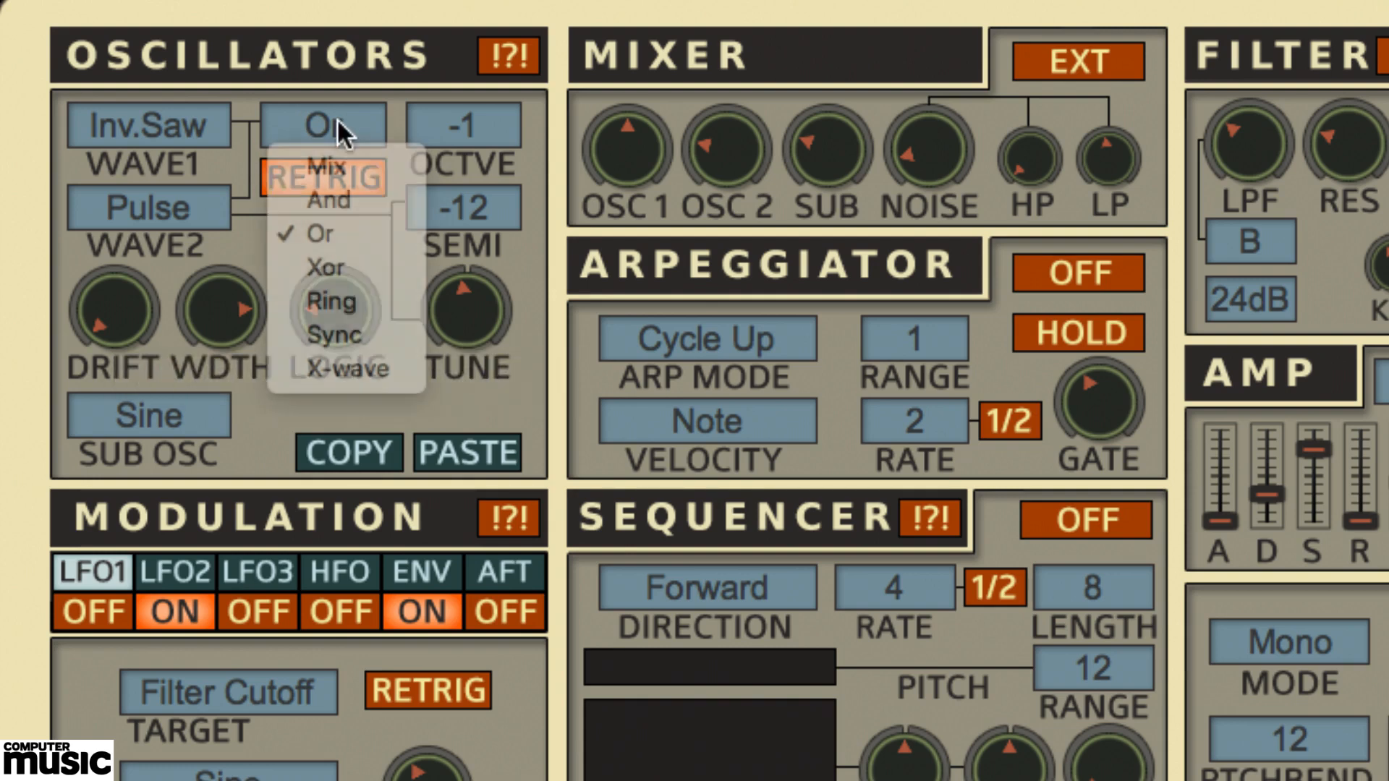
left_click(340, 266)
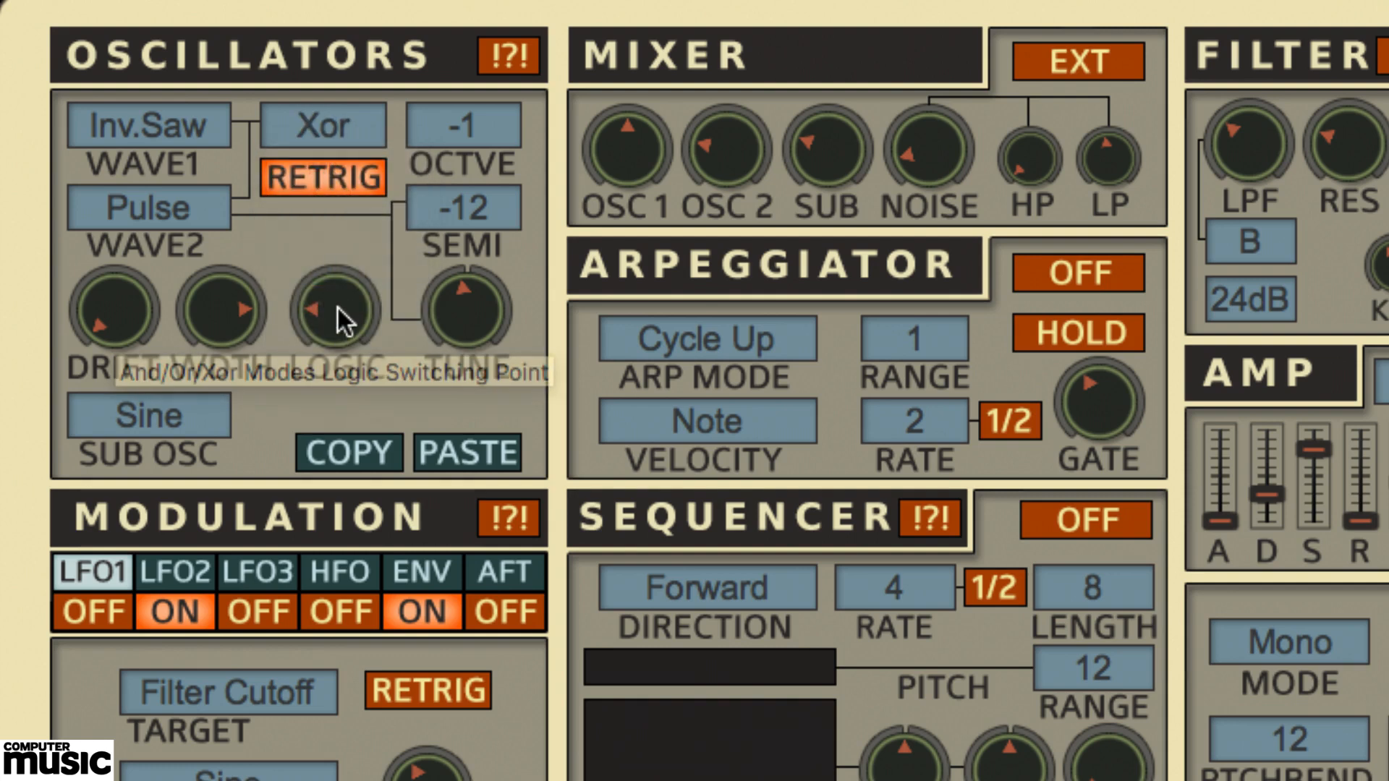
left_click_drag(339, 269, 344, 237)
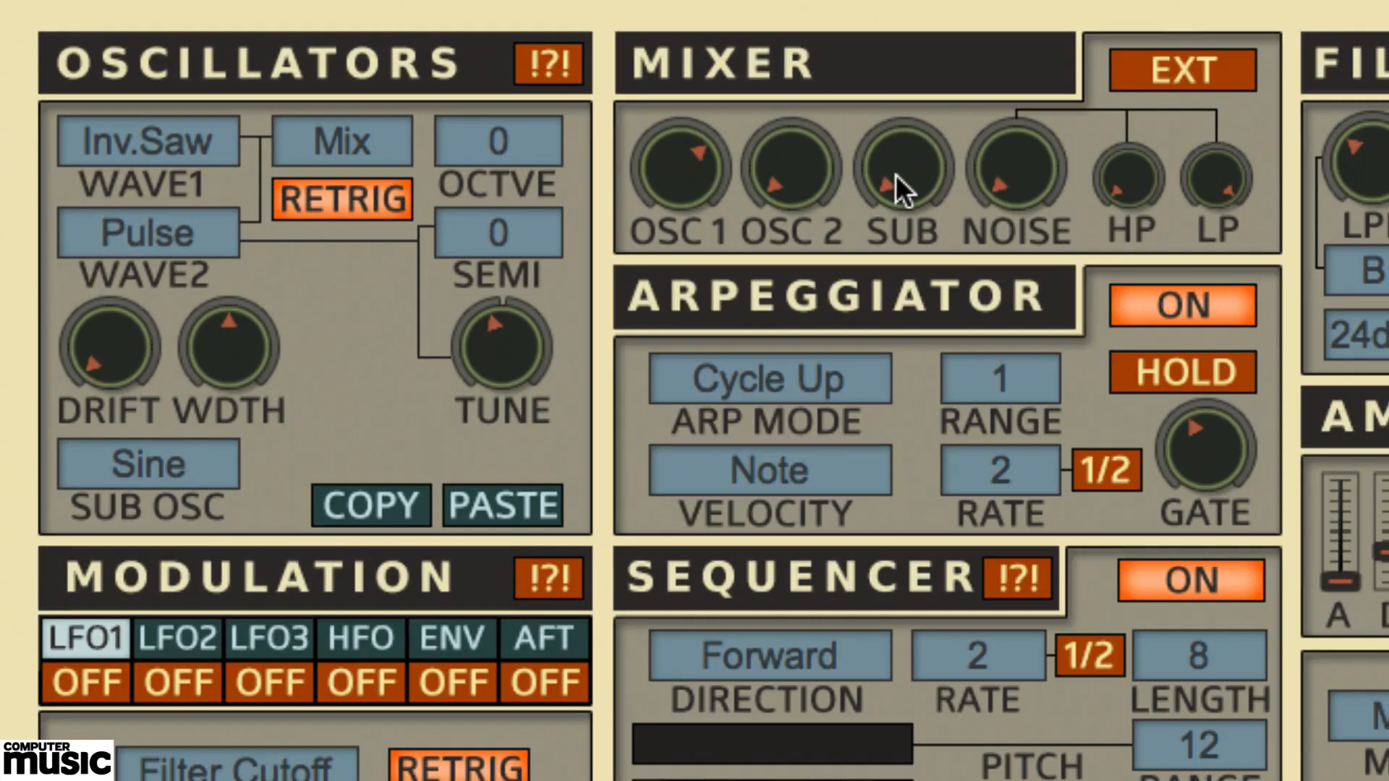
- Raise the sub oscillator level in the mixer and try its Square waveform before selecting Triangle
left_click_drag(901, 161, 949, 15)
left_click(178, 446)
left_click(173, 539)
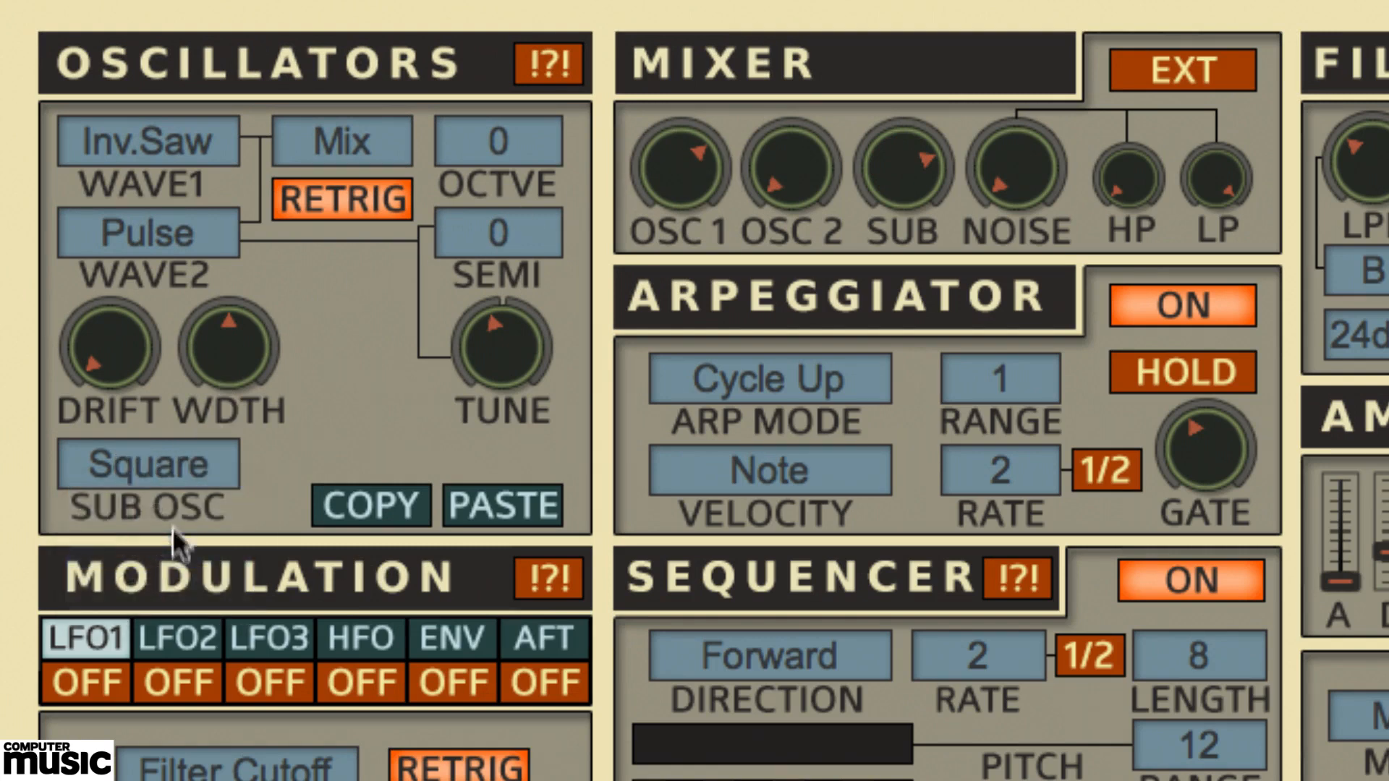
left_click(175, 458)
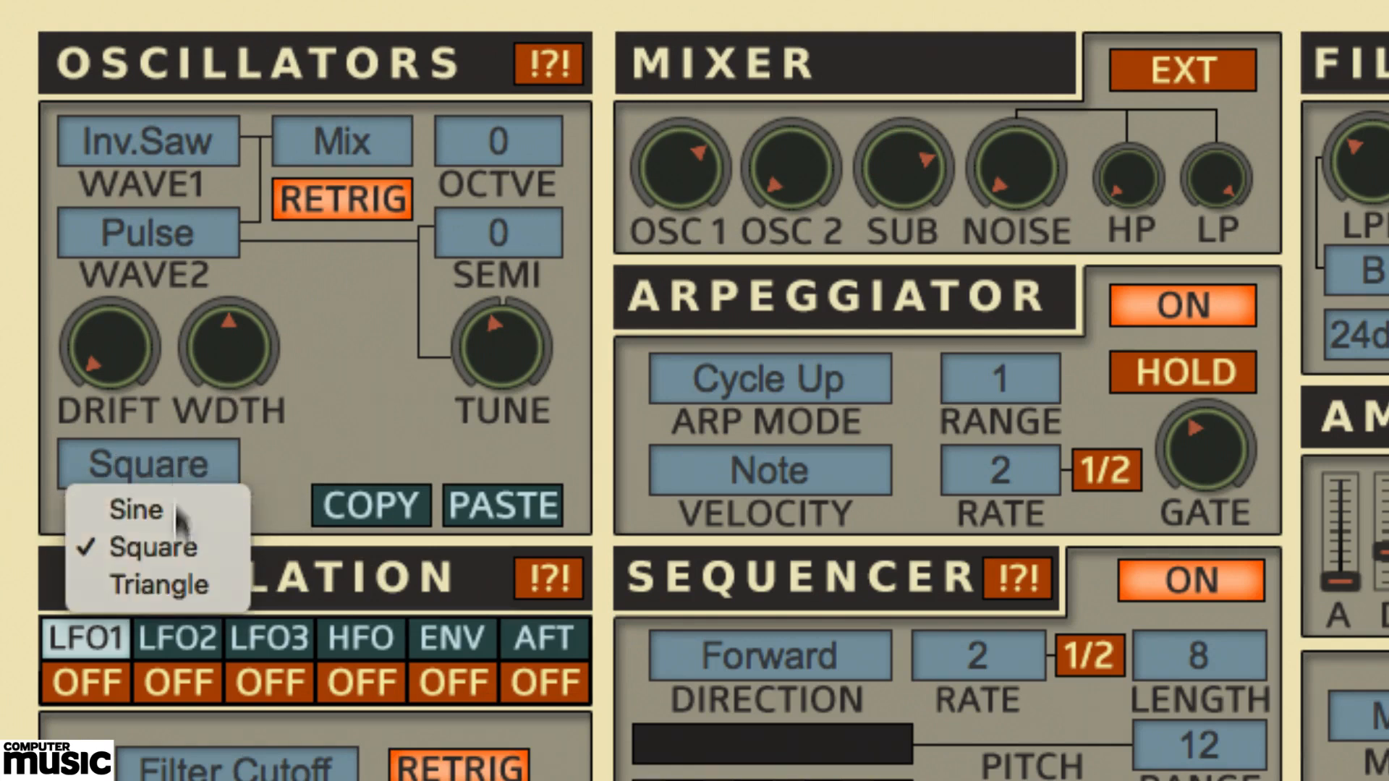
left_click(175, 580)
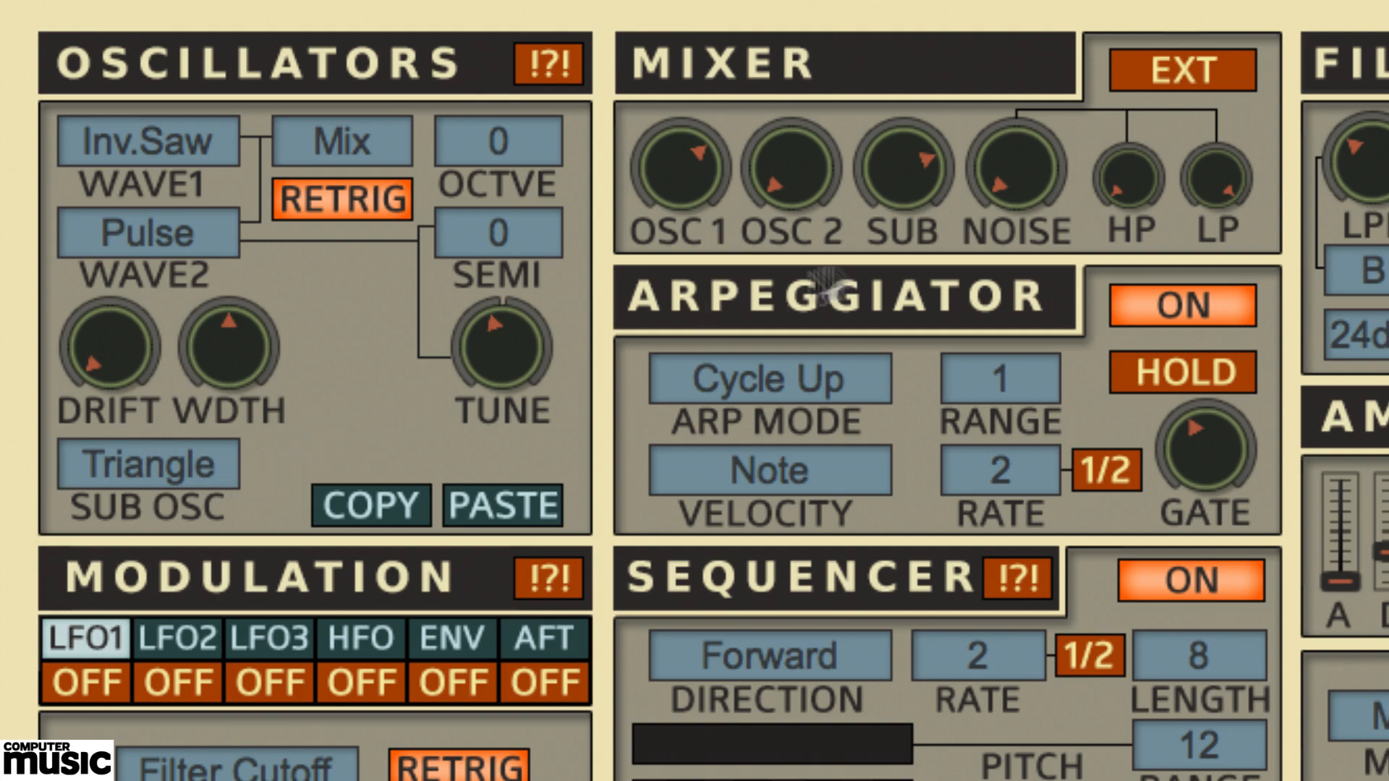
- Rebalance the sub level in the mixer, pulling oscillator 1 down to compare the sound and bringing it back up
left_click_drag(913, 166, 940, 253)
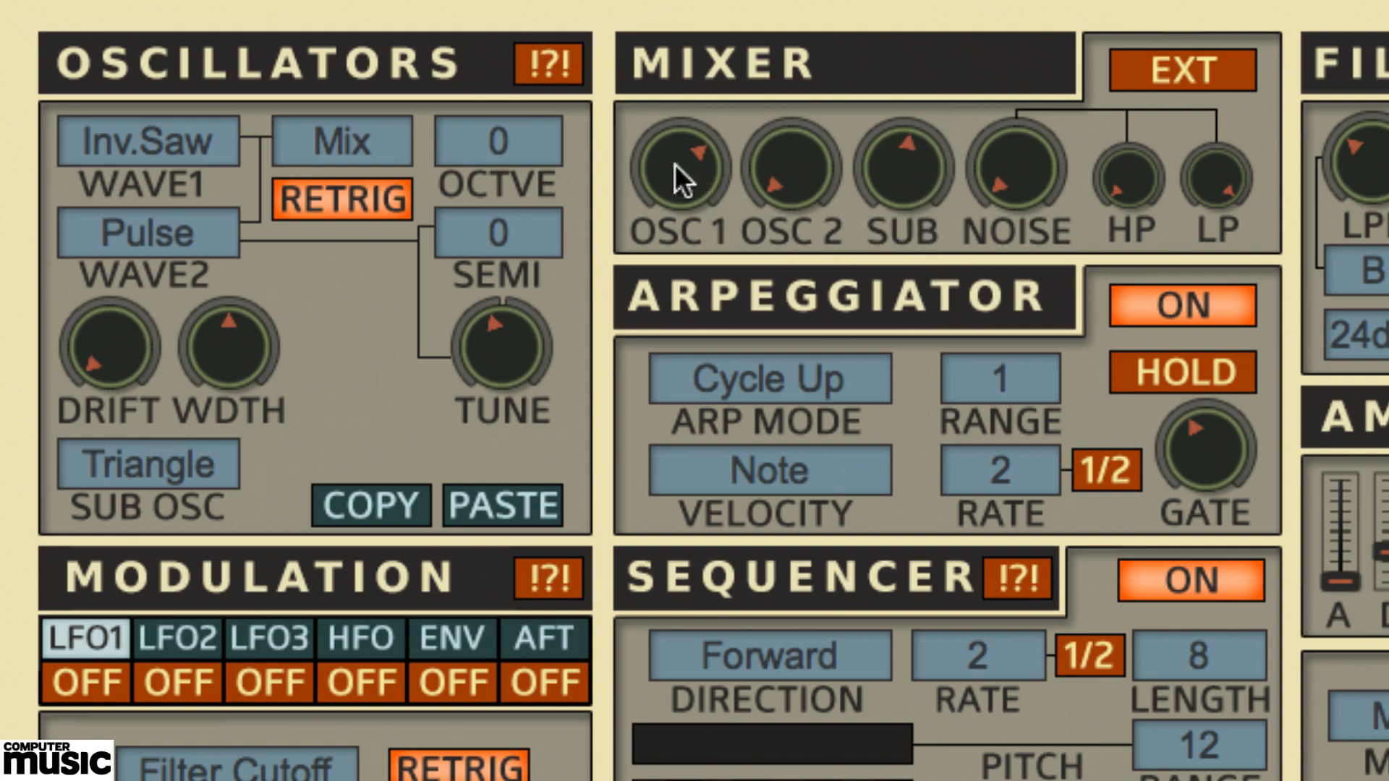
left_click_drag(679, 174, 689, 525)
left_click_drag(688, 181, 725, 7)
left_click_drag(904, 187, 905, 202)
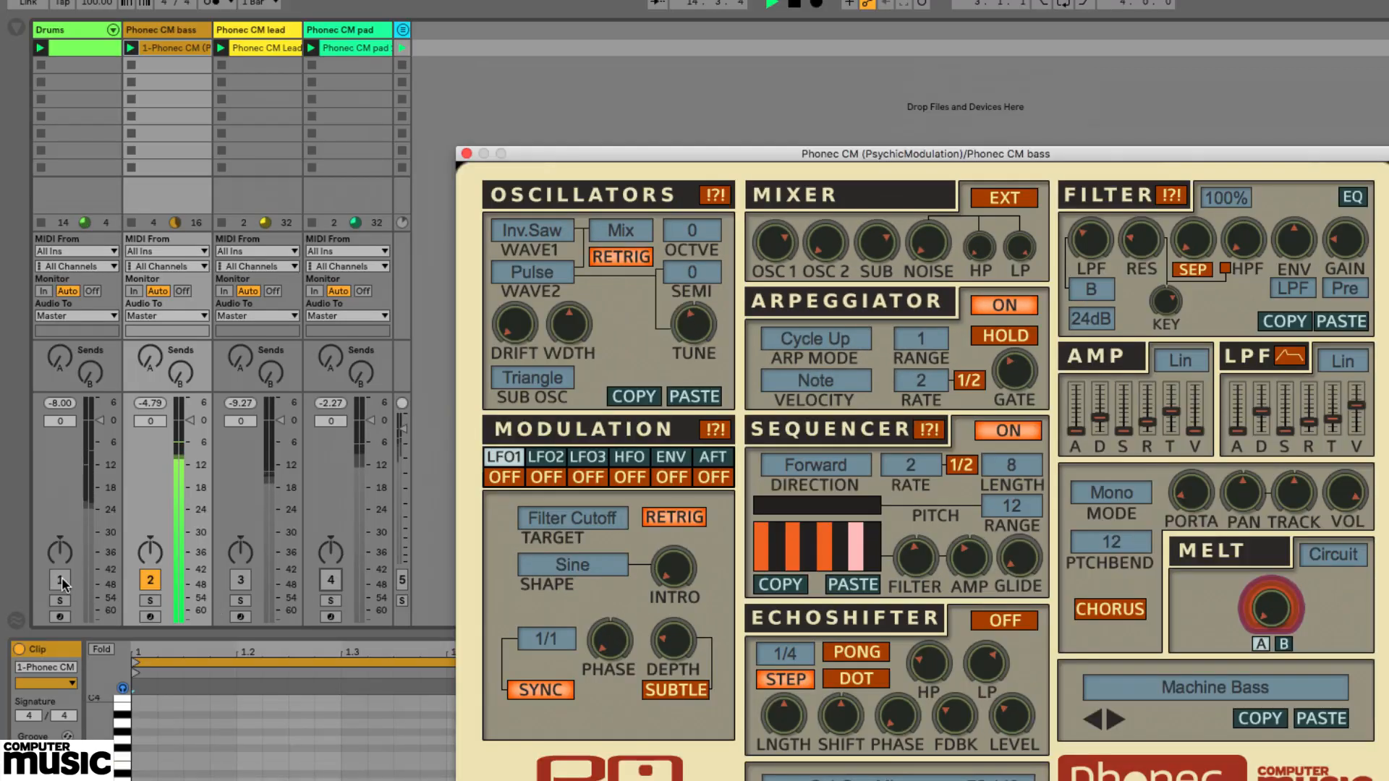
- Enable the Drums and Phonec CM pad tracks alongside the bass and return to the Machine Bass patch's oscillator 2 level
left_click(61, 580)
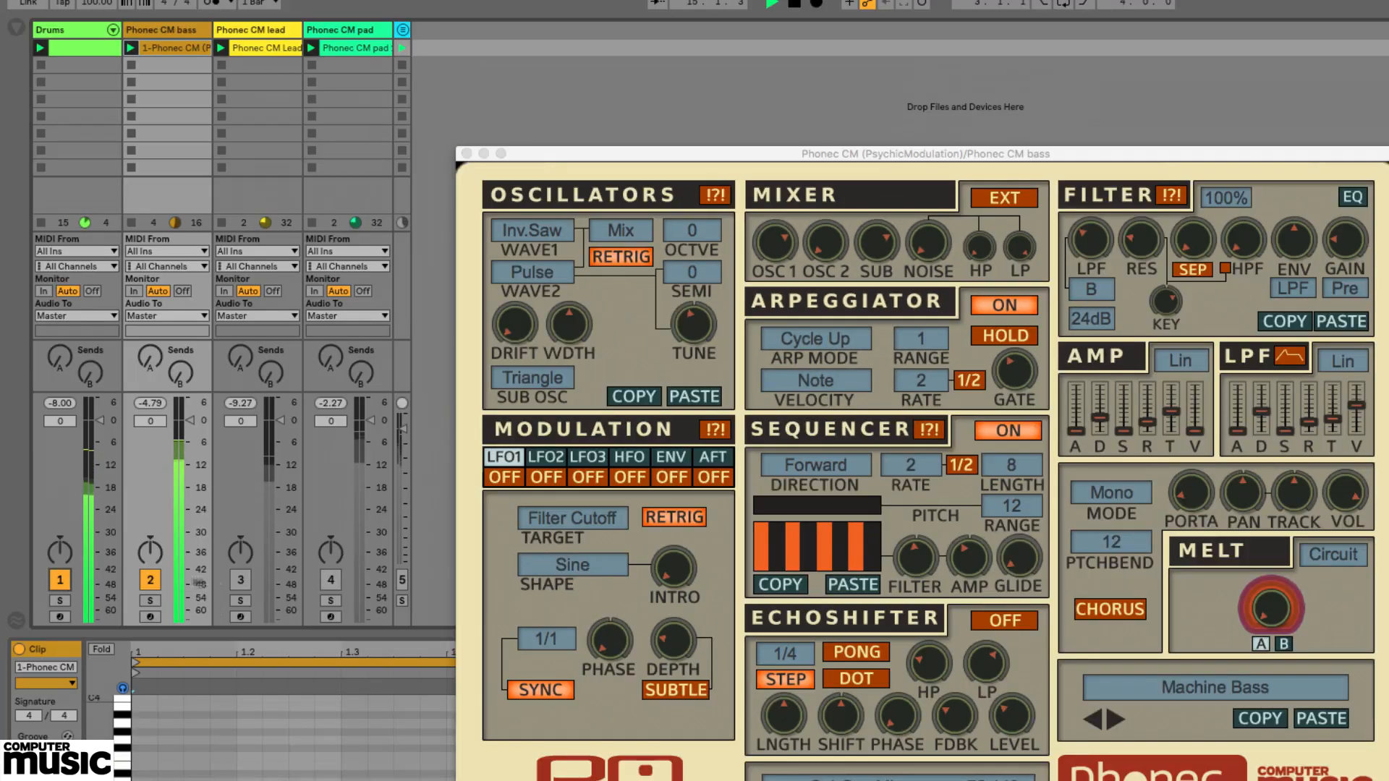
left_click(332, 580)
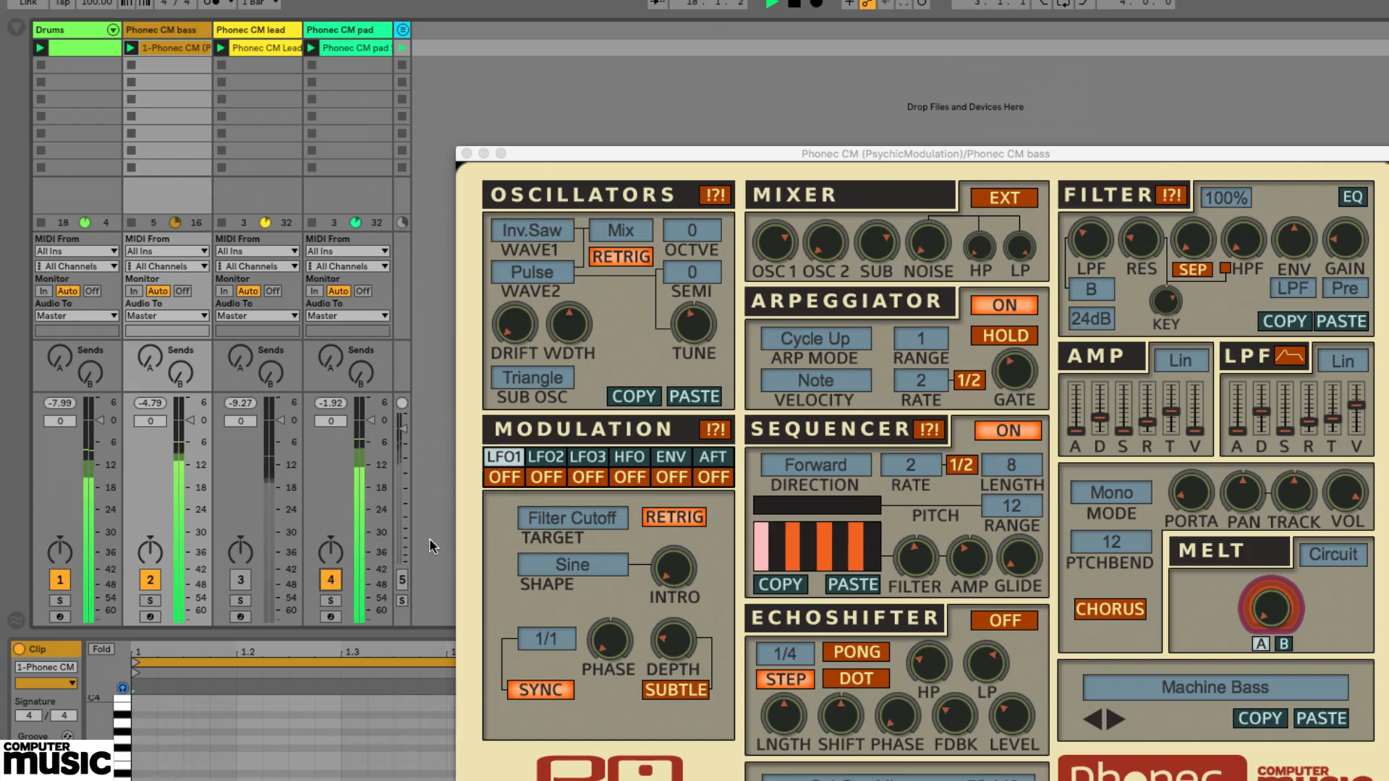
left_click(834, 244)
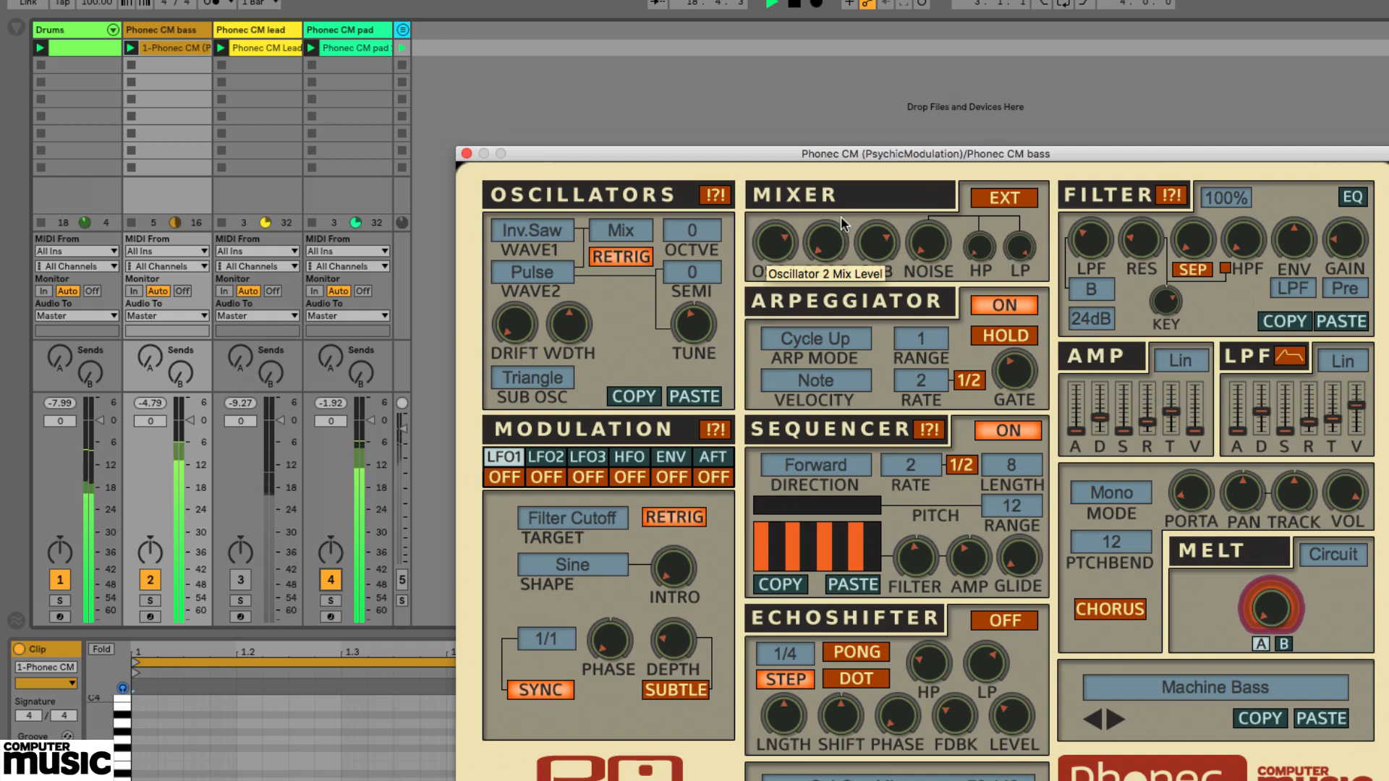
- Adjust oscillator 2's level in the mixer and set its semitone offset to -12
left_click_drag(841, 218, 845, 181)
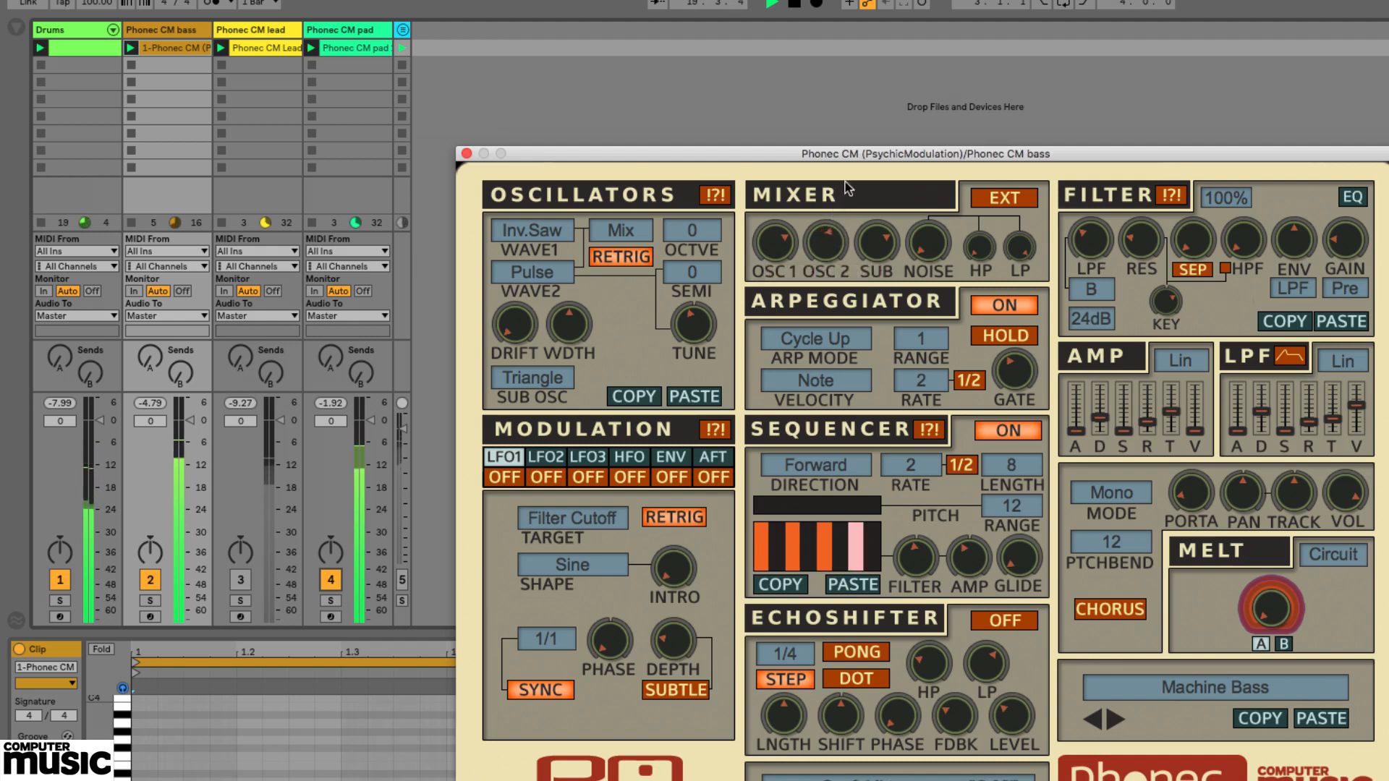
left_click(691, 272)
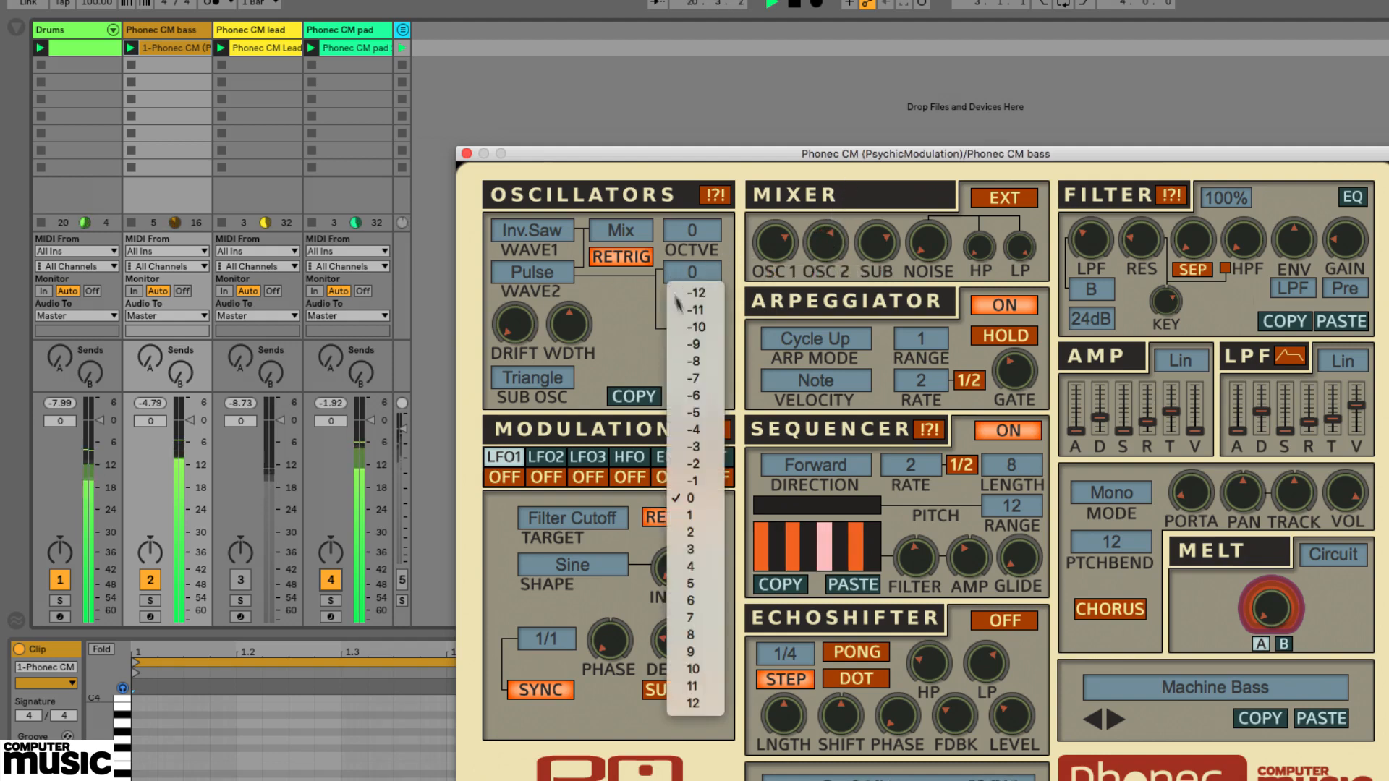
left_click(728, 284)
left_click(702, 273)
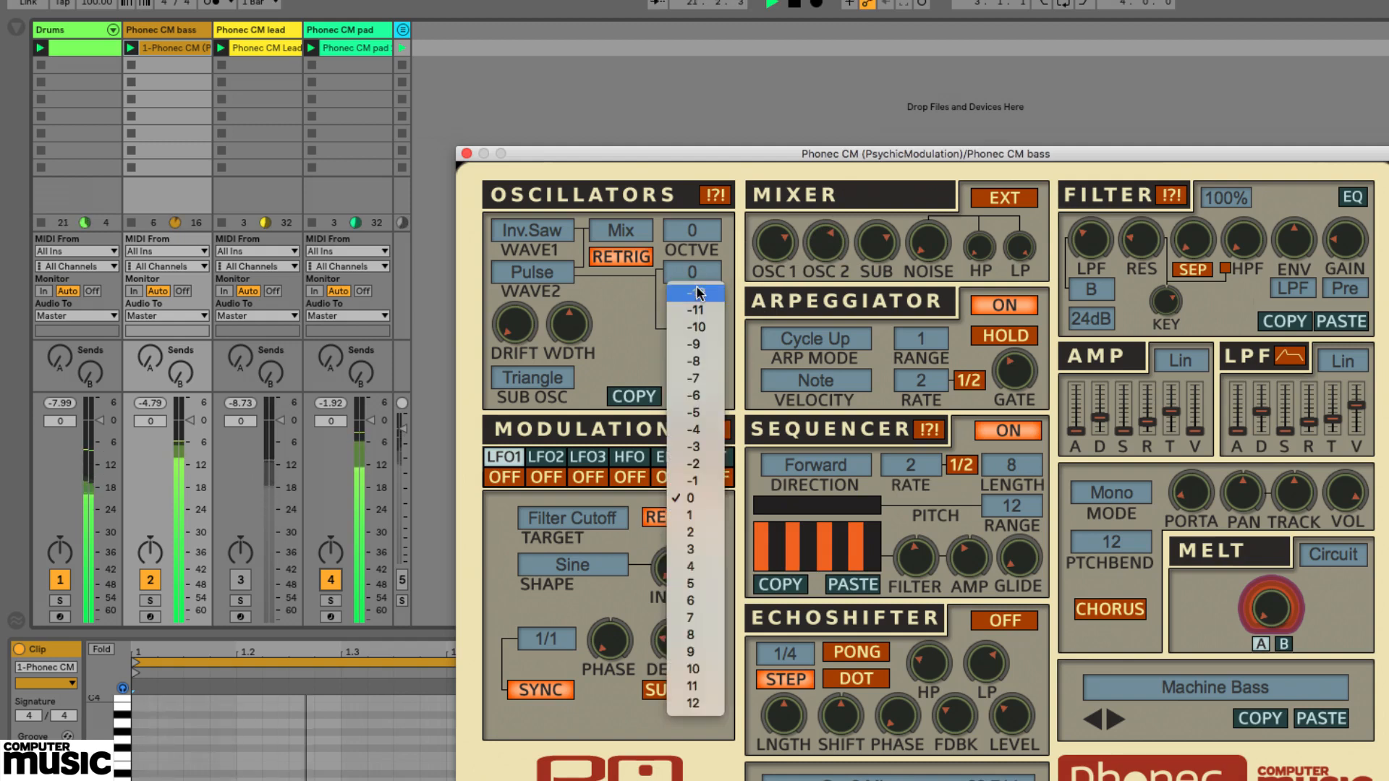
left_click(696, 292)
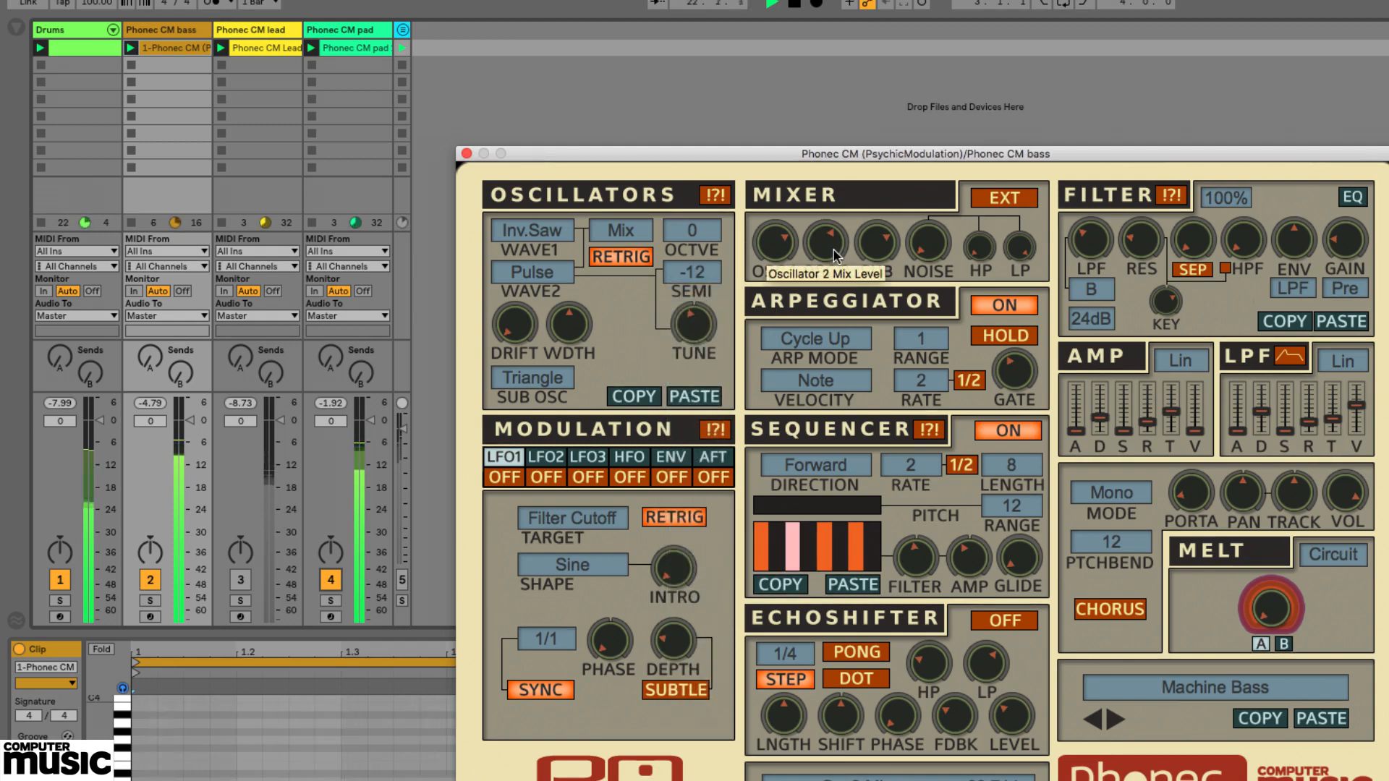
- Enable the Phonec CM lead track and rebalance its oscillator 1 and 2 levels in the mixer
left_click(242, 580)
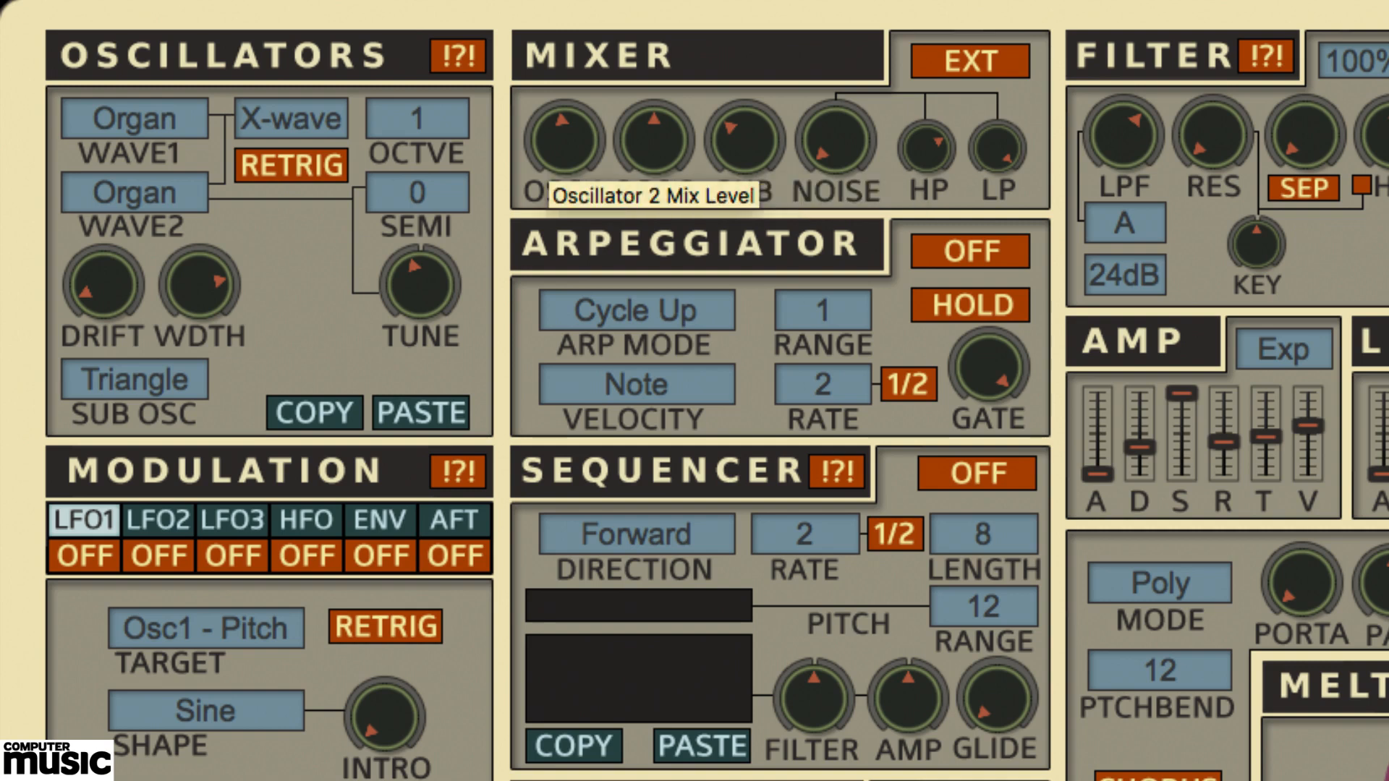
left_click_drag(564, 139, 564, 184)
left_click_drag(654, 139, 654, 184)
left_click_drag(564, 139, 564, 120)
left_click_drag(653, 139, 654, 121)
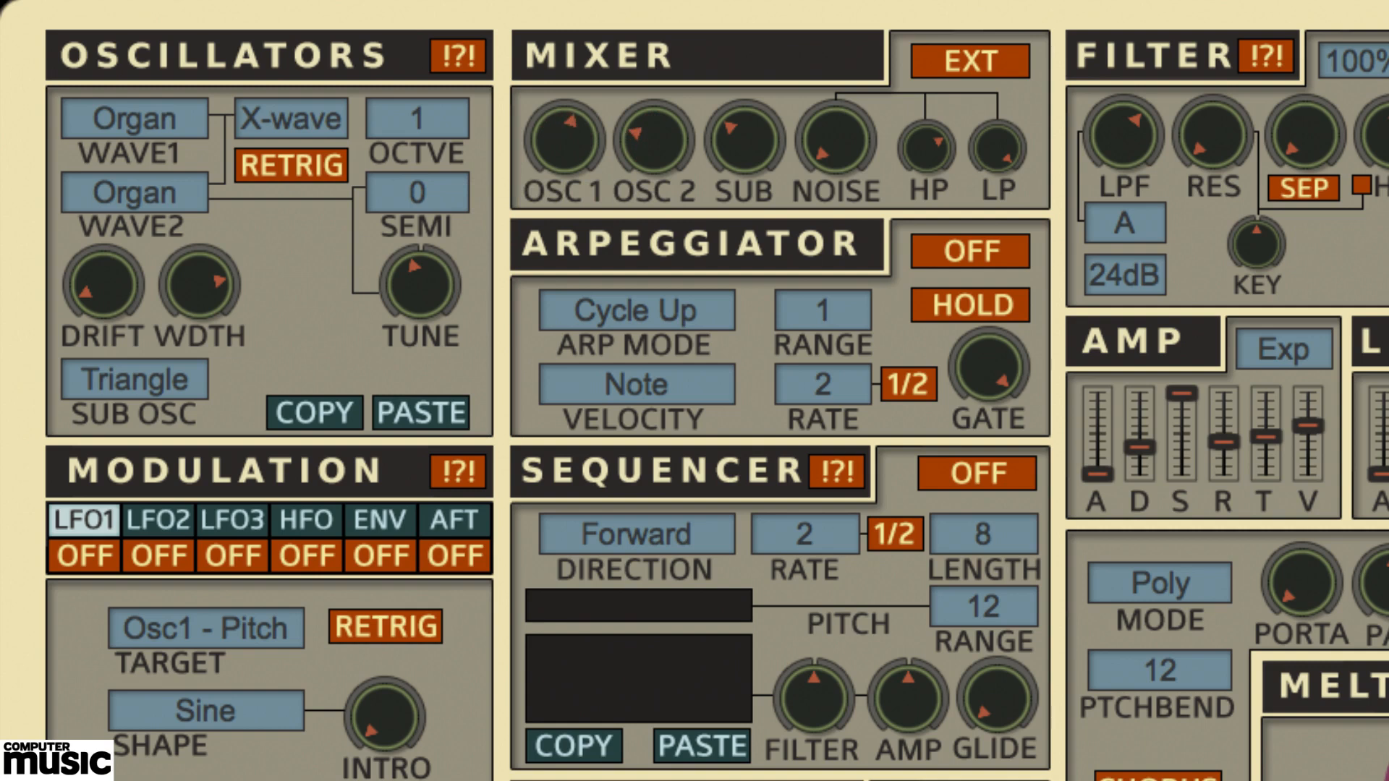
- Set the lead's oscillator mode to Mix and pull down the oscillator 1 and 2 levels
left_click(290, 118)
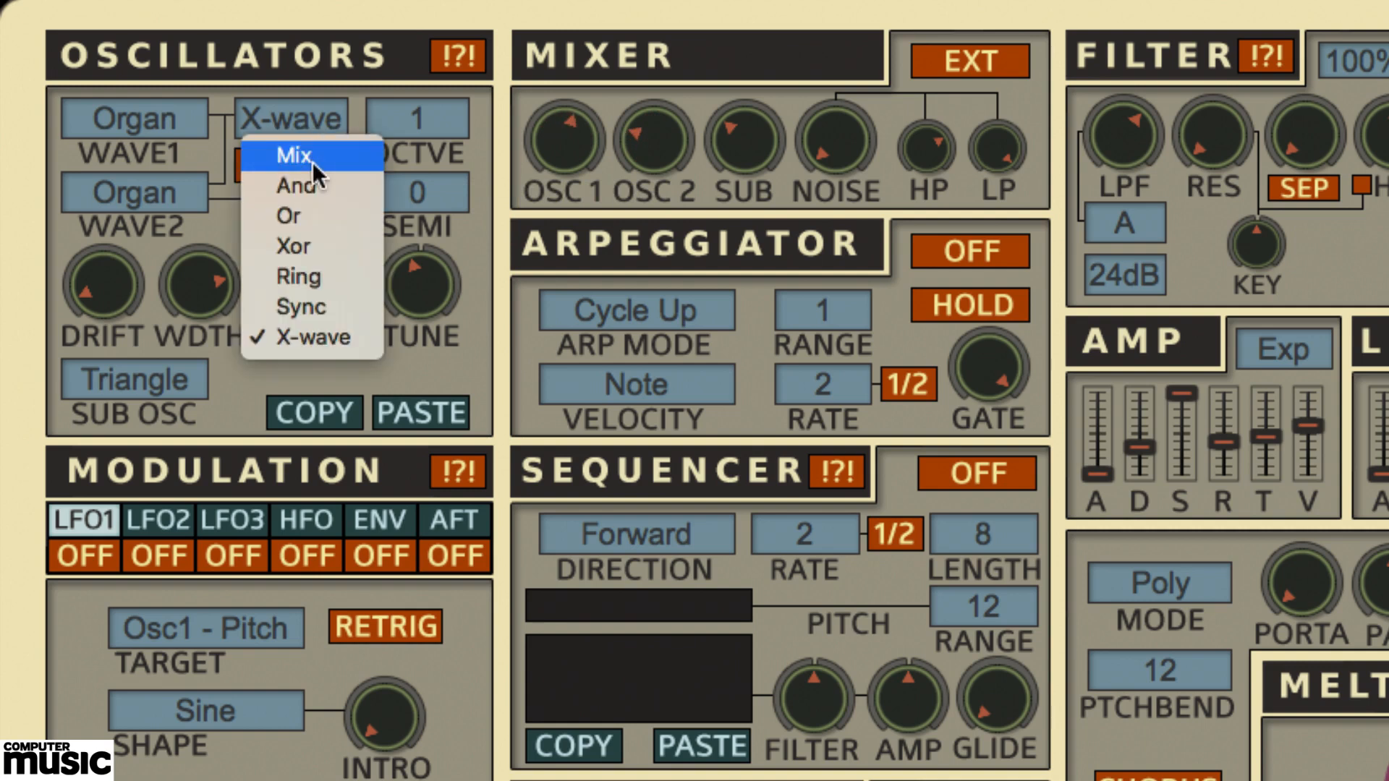
left_click(307, 152)
left_click_drag(659, 115, 661, 104)
left_click_drag(551, 132, 547, 227)
left_click_drag(664, 155, 629, 178)
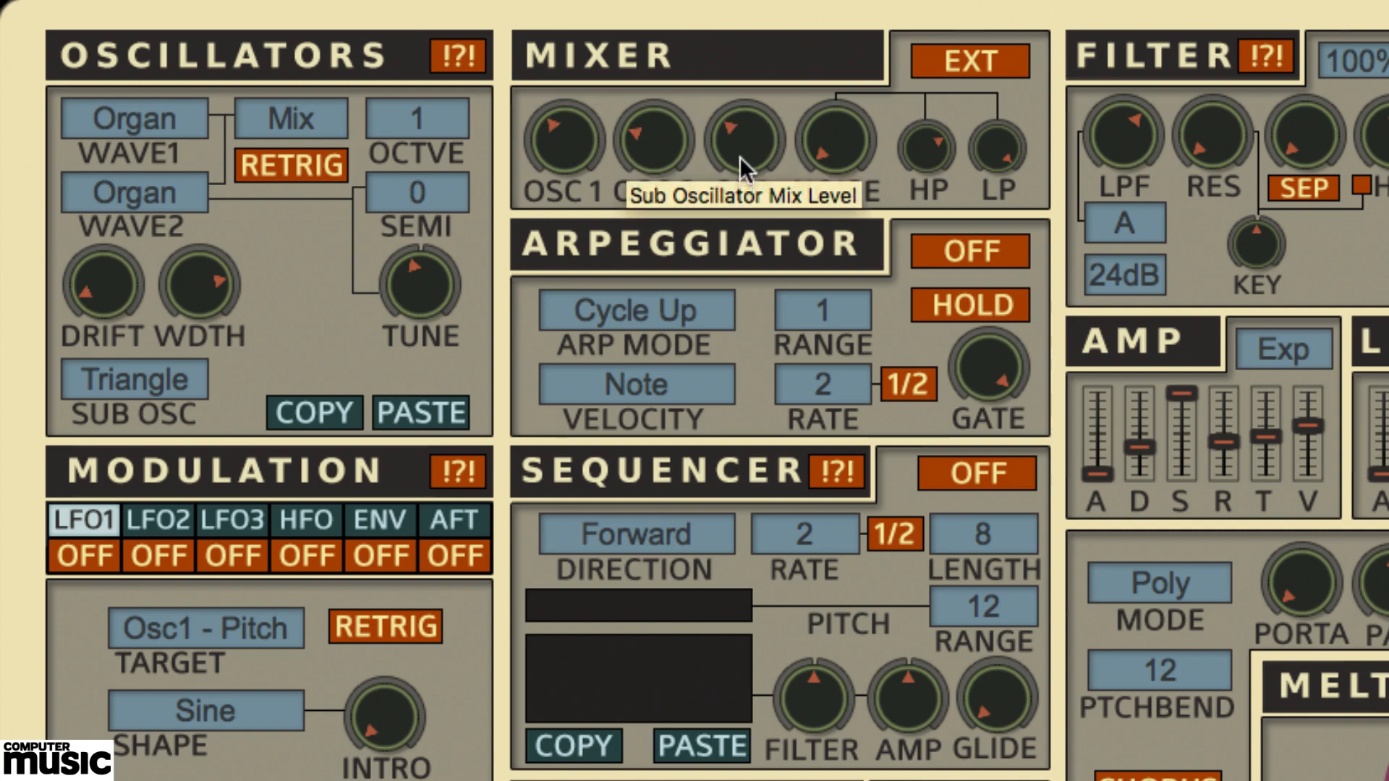
- Raise the lead's sub oscillator level in the mixer and set its waveform to Sine
left_click_drag(741, 155, 742, 136)
left_click_drag(761, 67, 761, 47)
left_click(159, 382)
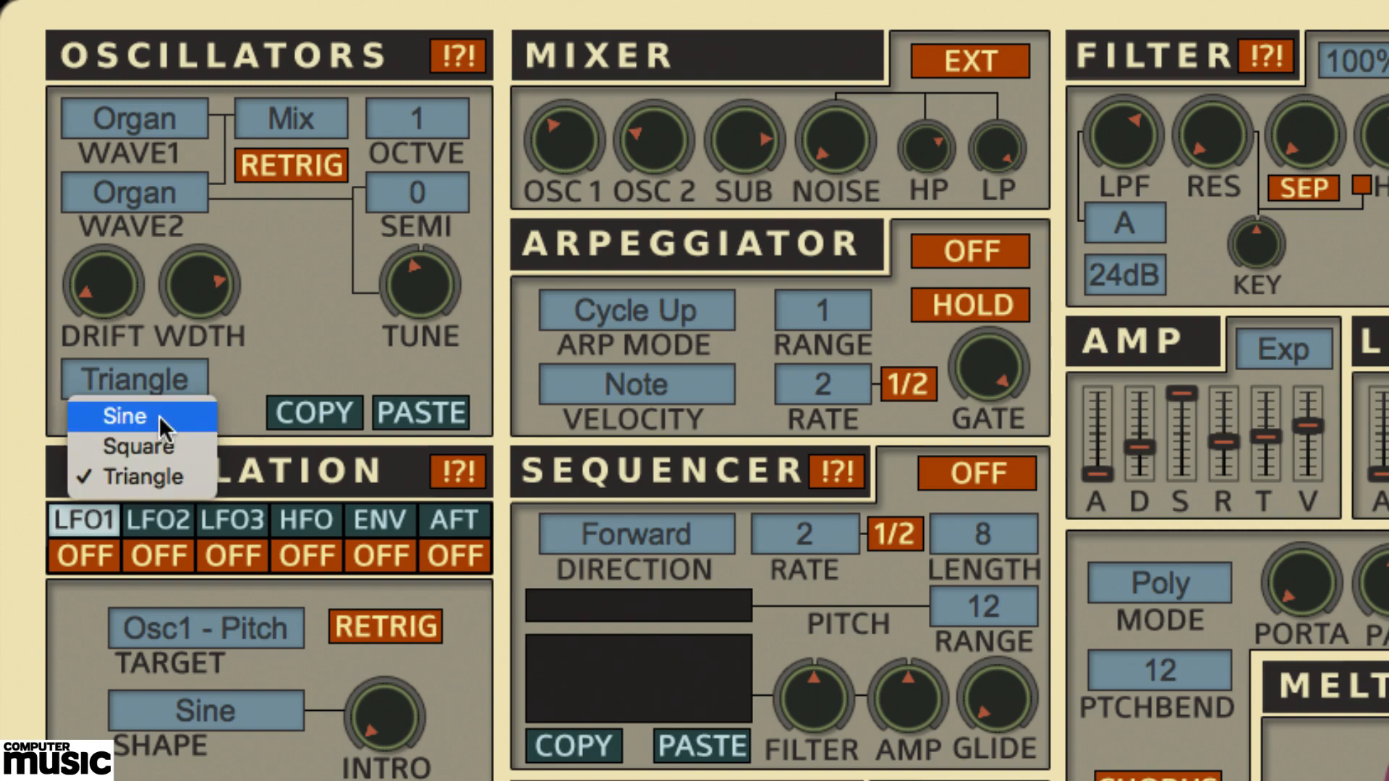
left_click(160, 415)
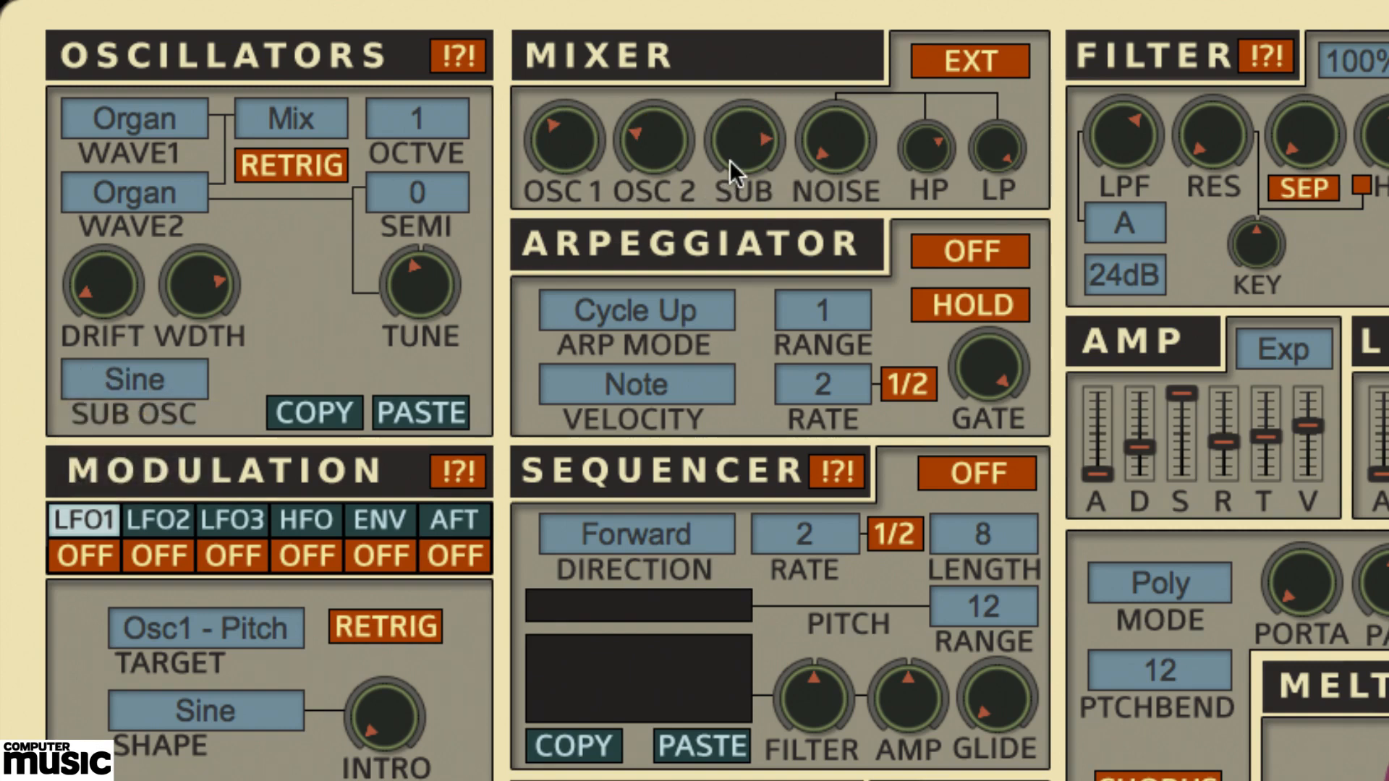
- Bring up noise in place of the sub oscillator in the mixer and lower the noise low-pass cutoff
left_click_drag(729, 159, 719, 188)
left_click_drag(836, 85, 844, 54)
left_click_drag(997, 157, 985, 335)
left_click_drag(835, 159, 831, 175)
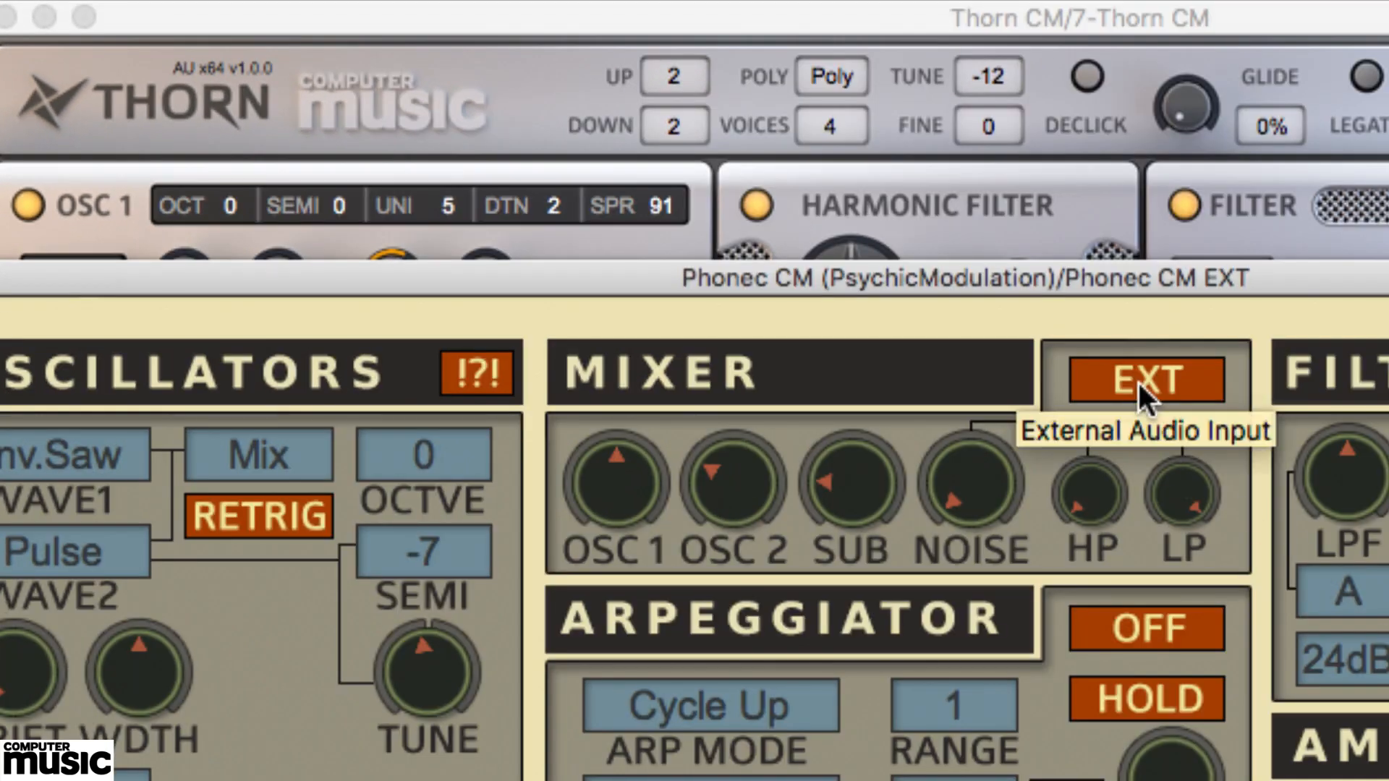
- Enable the mixer's external audio input and route the Thorn CM track's audio output to Phonec CM EXT
left_click(1138, 379)
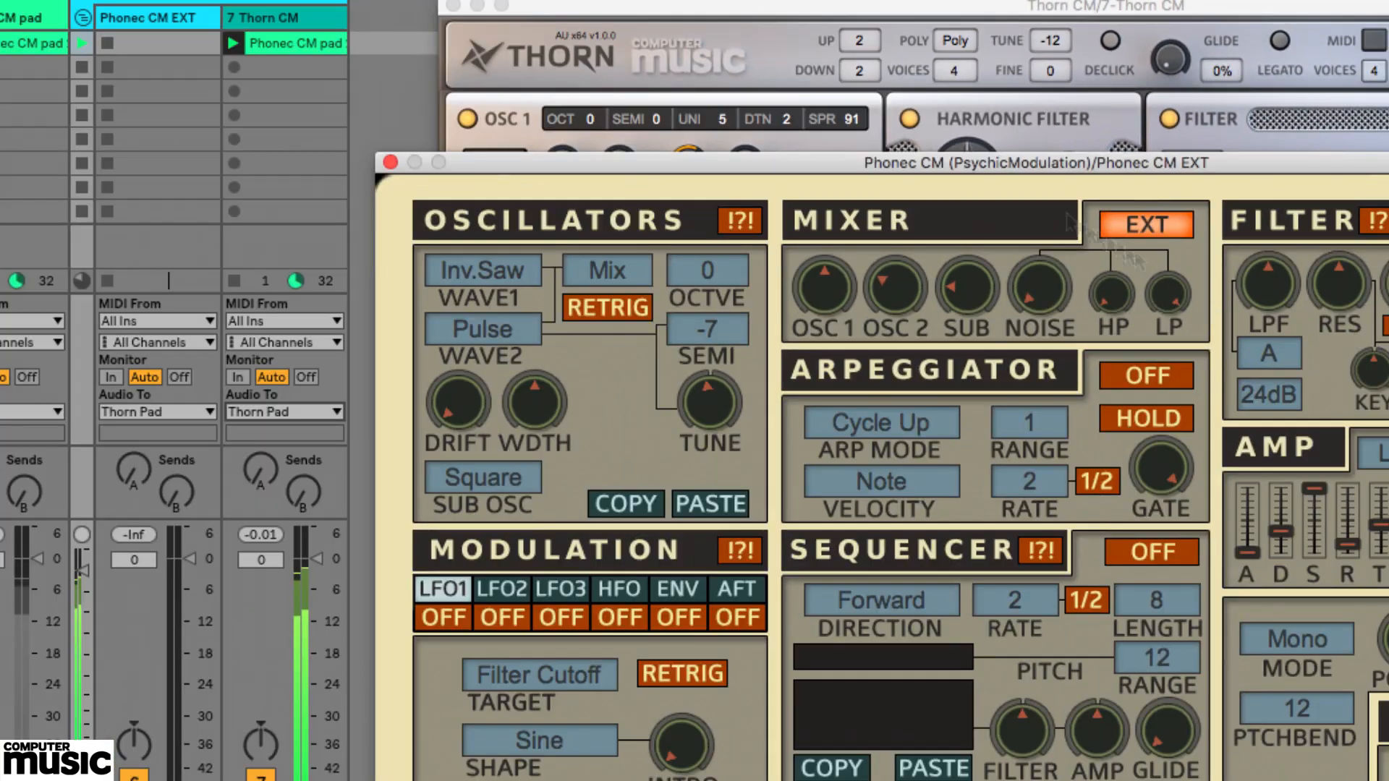
left_click(287, 414)
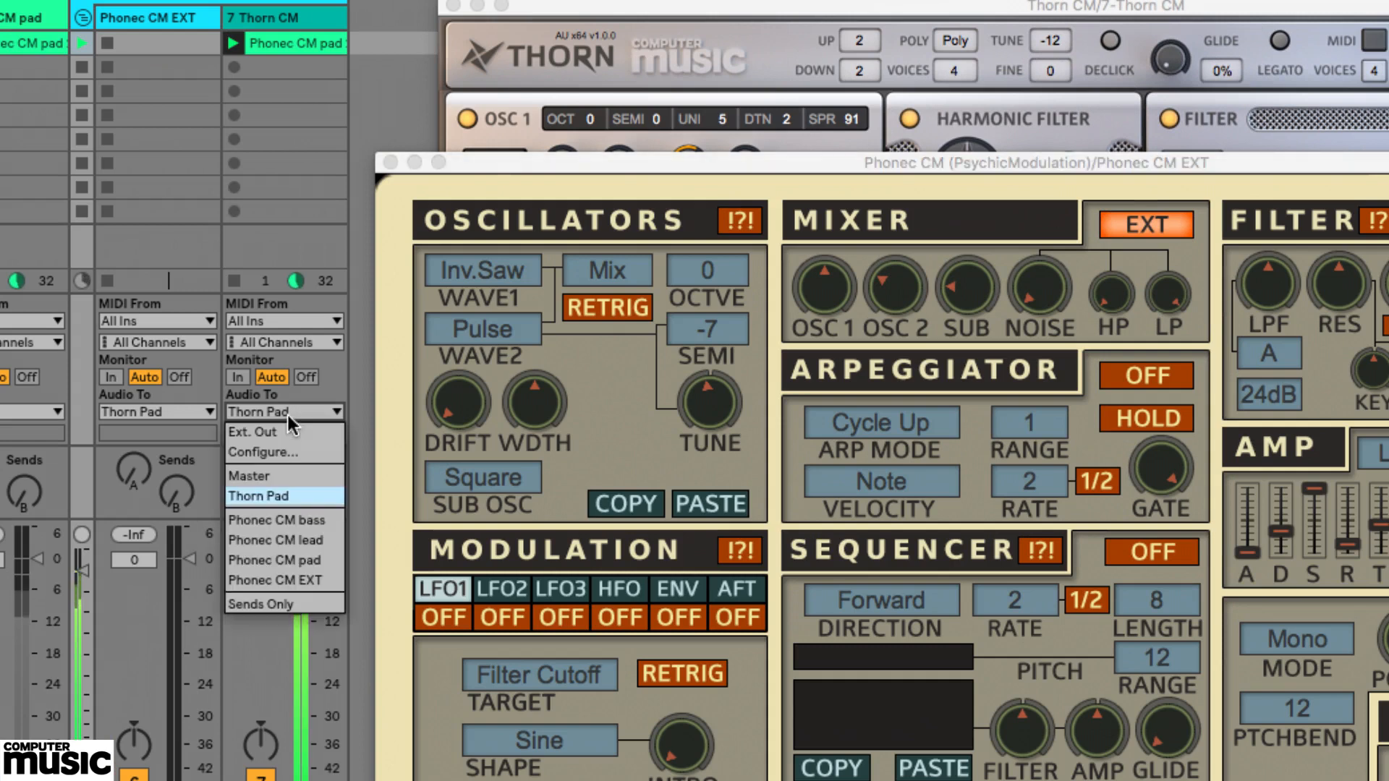
left_click(311, 580)
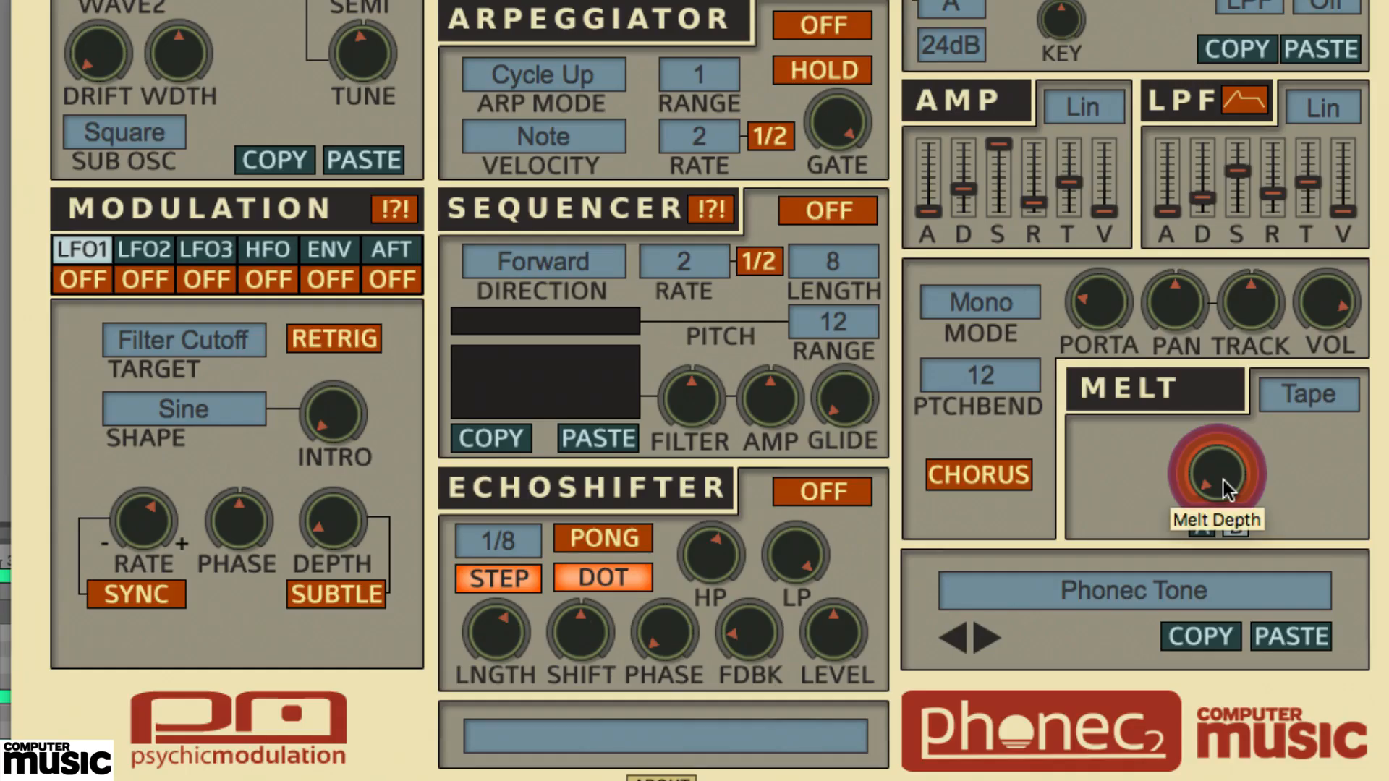
- Raise the Melt depth to about 80.7 and turn on the chorus
left_click_drag(1222, 480, 1243, 340)
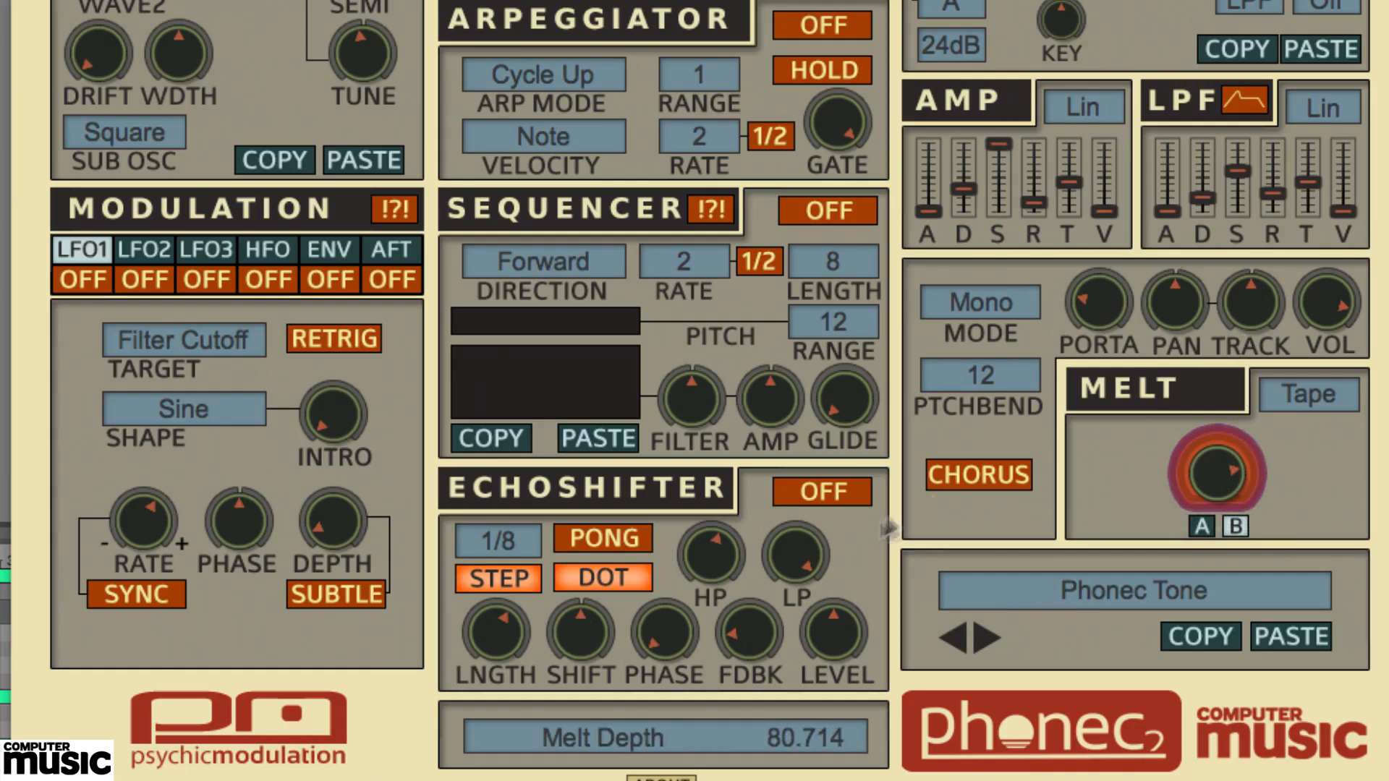
left_click(968, 477)
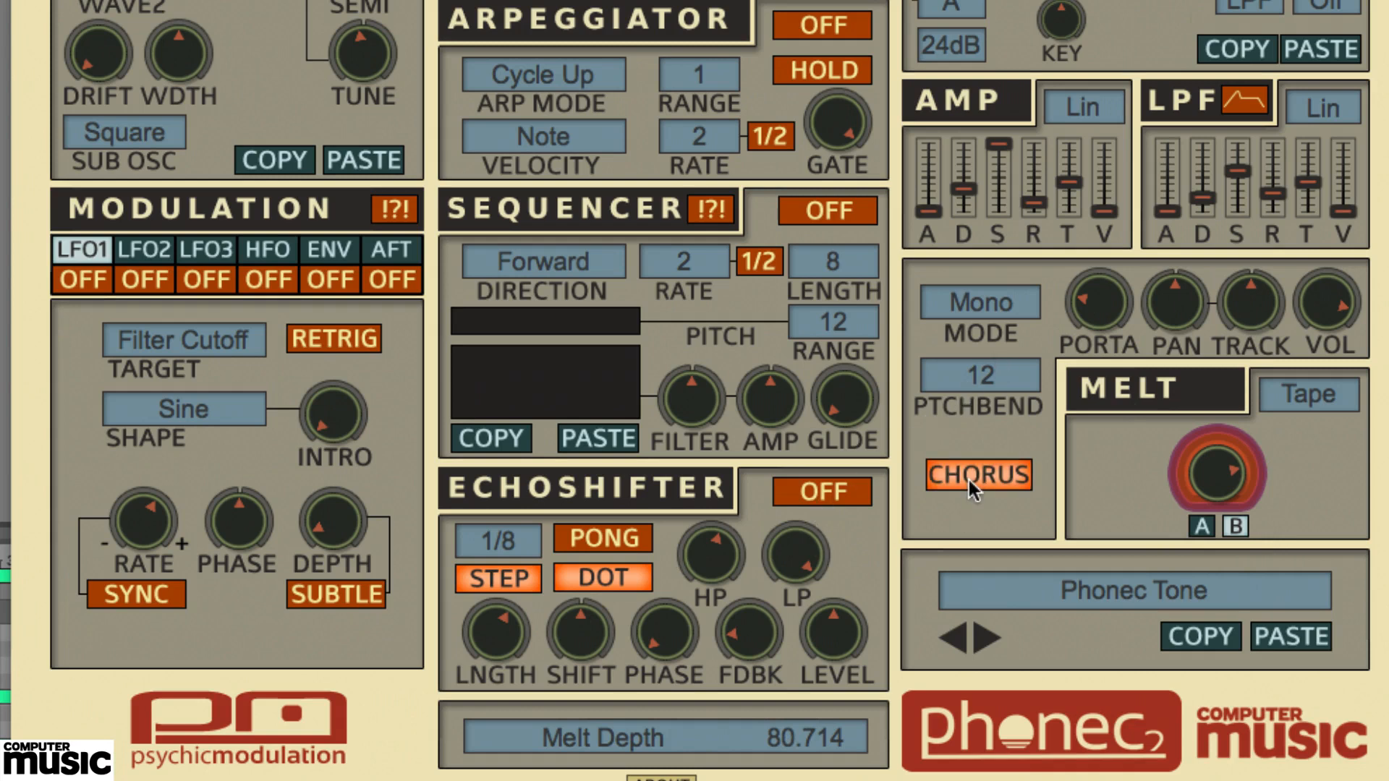
- Turn on the Echoshifter, raise its feedback to about 34.3 and increase its phase
left_click(838, 493)
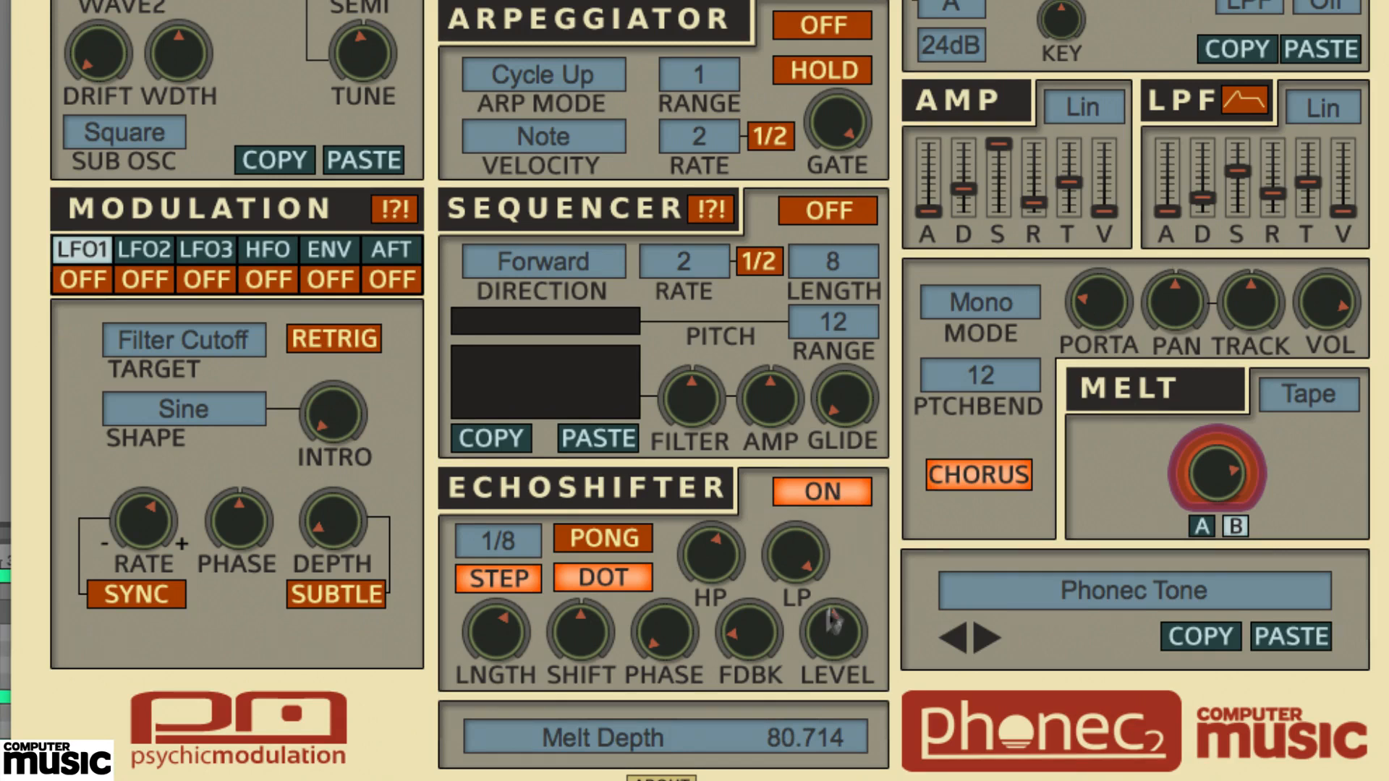
left_click_drag(749, 634, 751, 596)
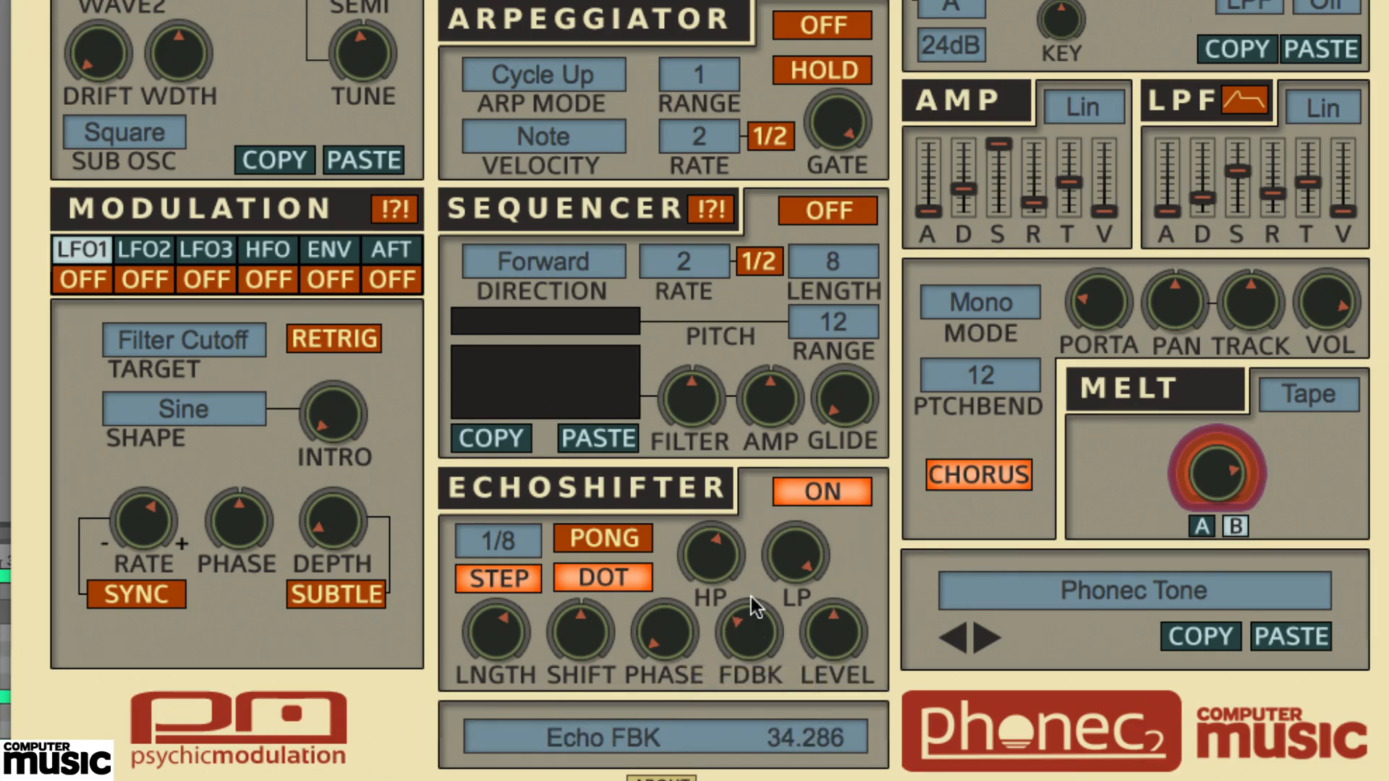
left_click_drag(654, 630, 662, 573)
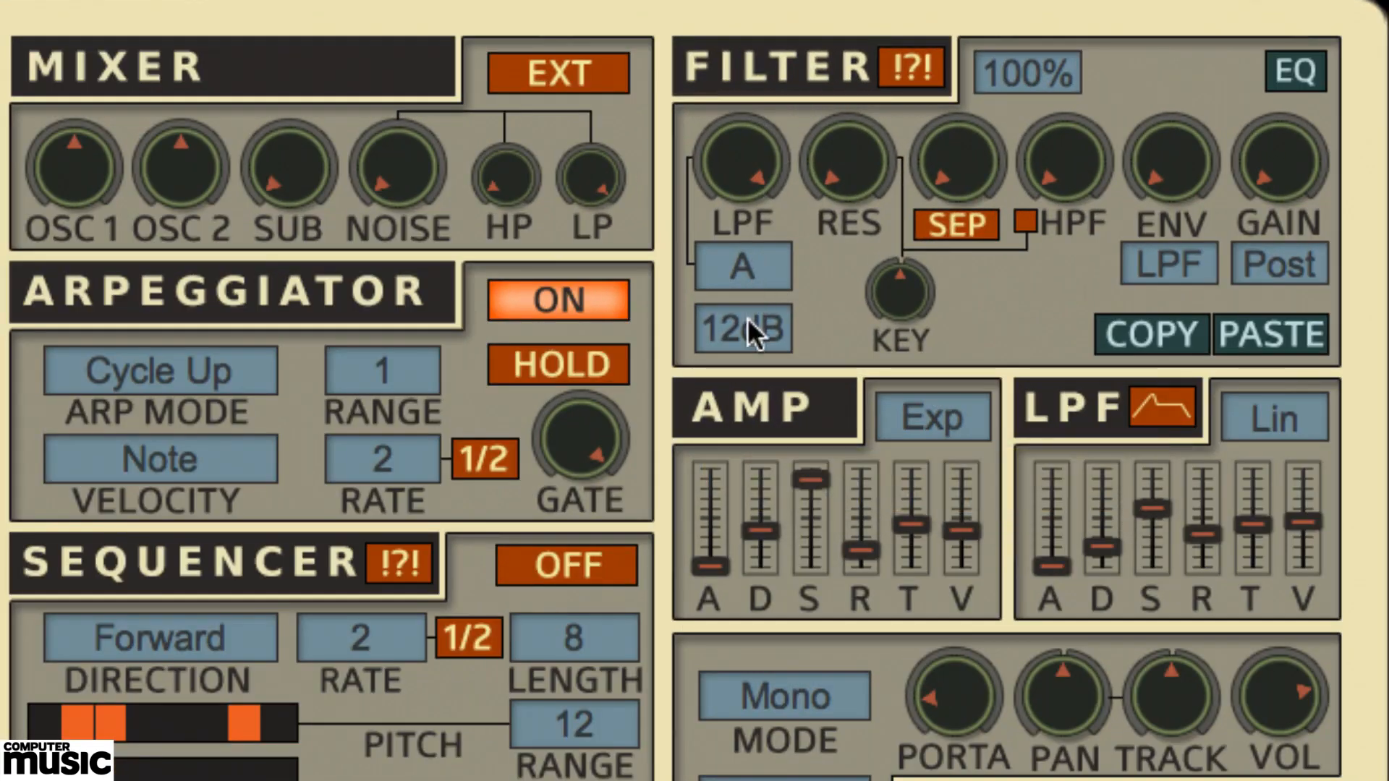
- Set the filter slope to 24dB and sweep the low-pass cutoff with the resonance raised to just past halfway
left_click(748, 330)
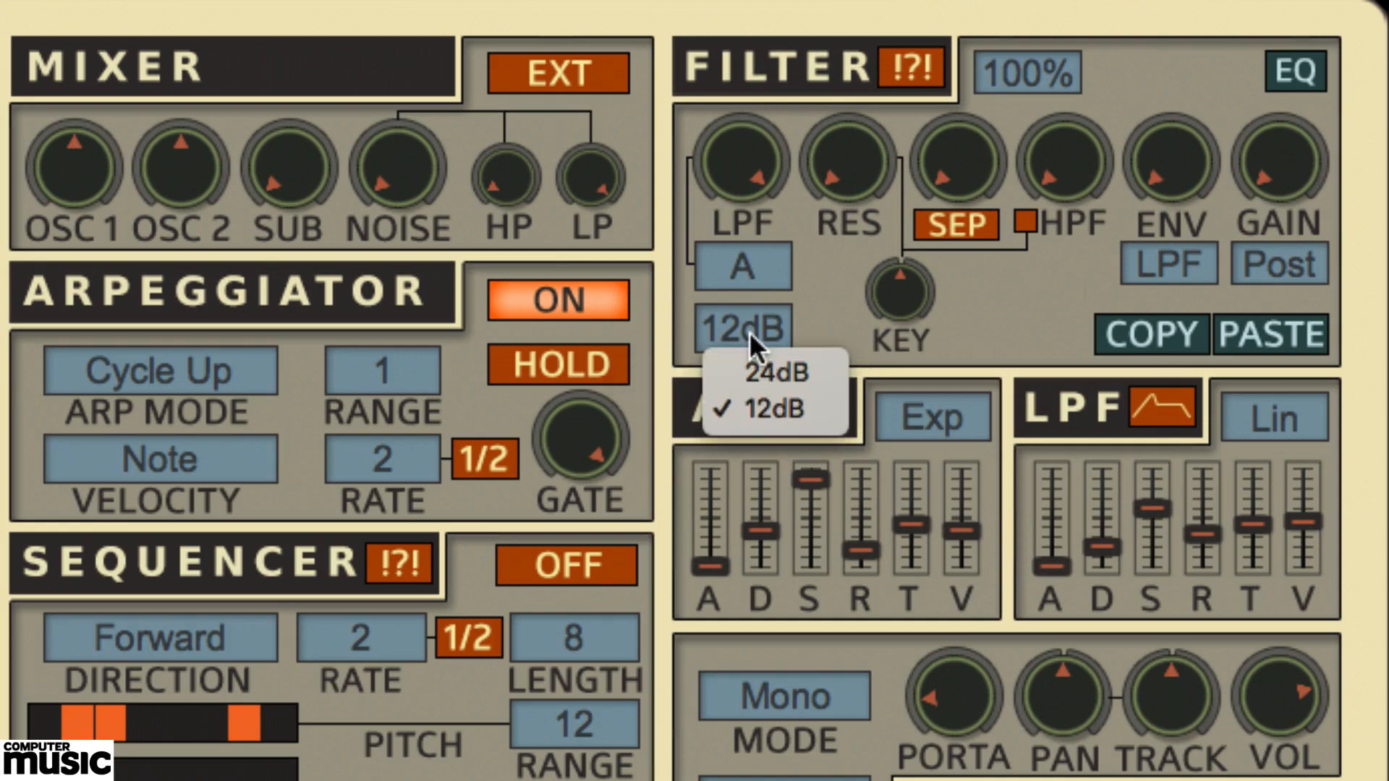
left_click(758, 372)
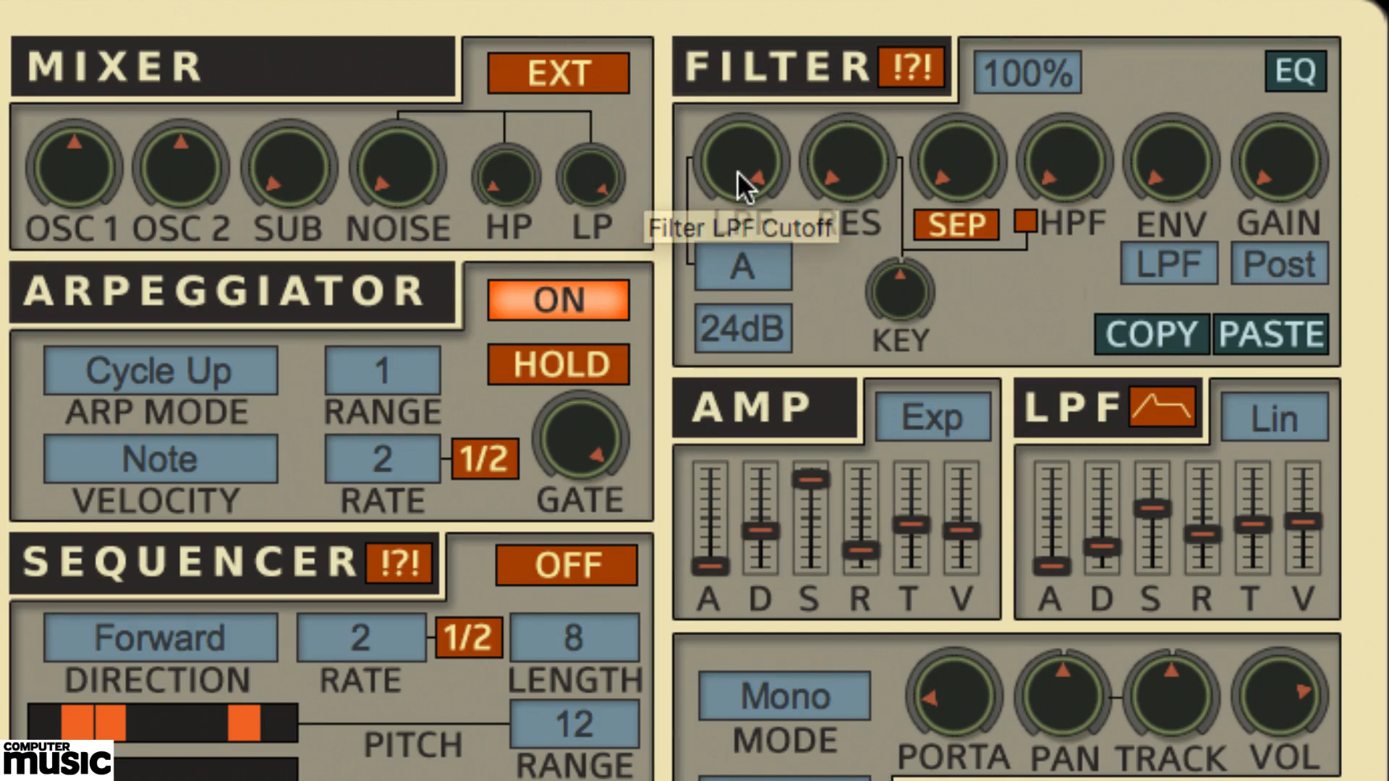
left_click_drag(738, 173, 753, 344)
left_click_drag(845, 183, 885, 29)
left_click_drag(742, 185, 748, 144)
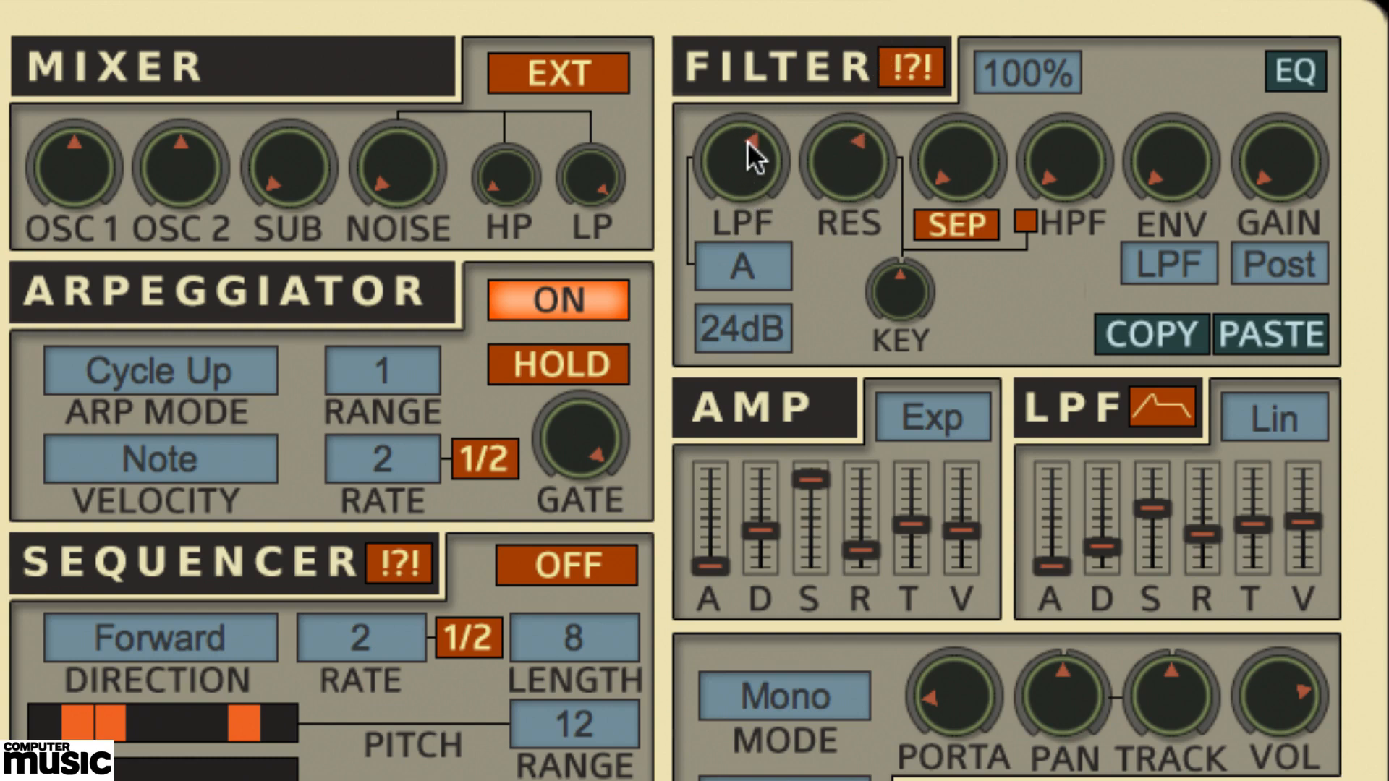
- Try the filter at 37% with a cutoff sweep, restore it to 100%, and sweep the high-pass cutoff up and back down
left_click(996, 73)
left_click(1060, 300)
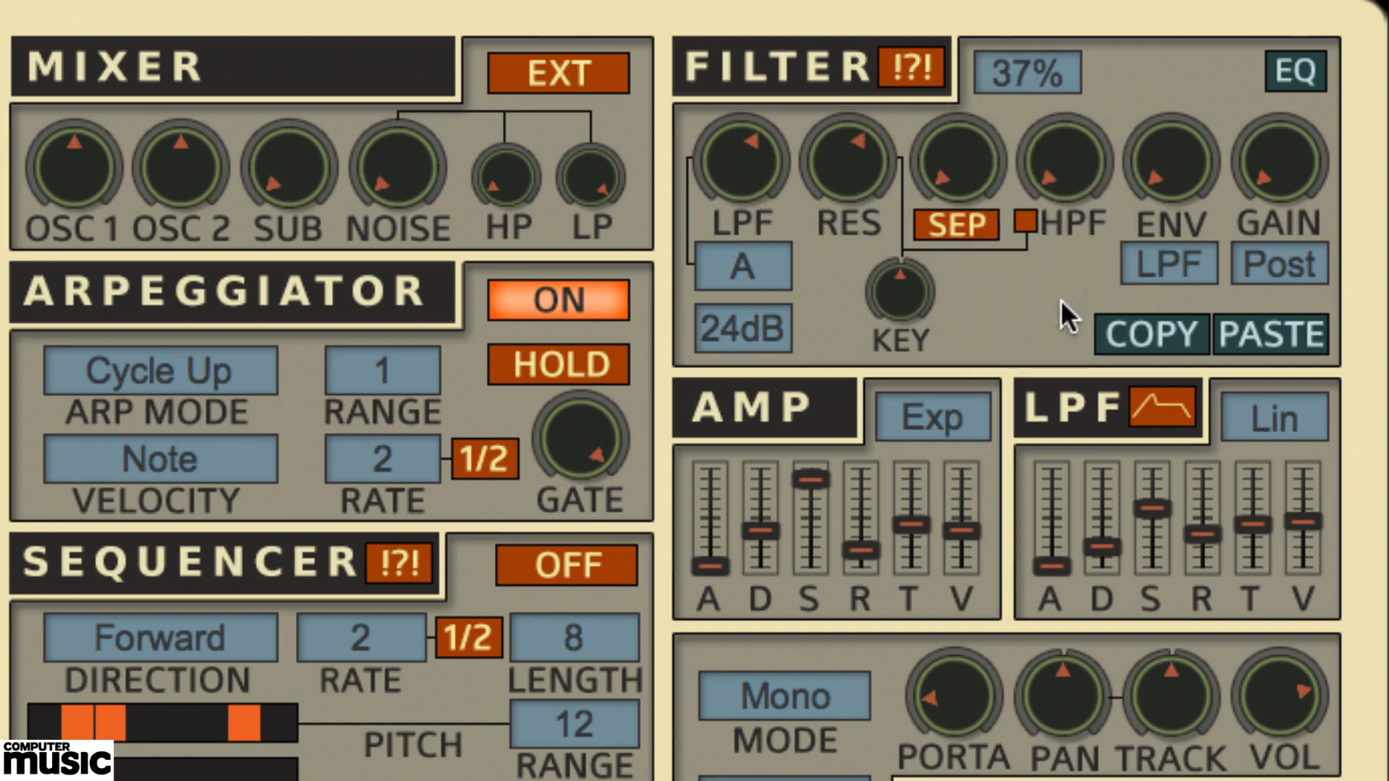
left_click_drag(742, 160, 787, 216)
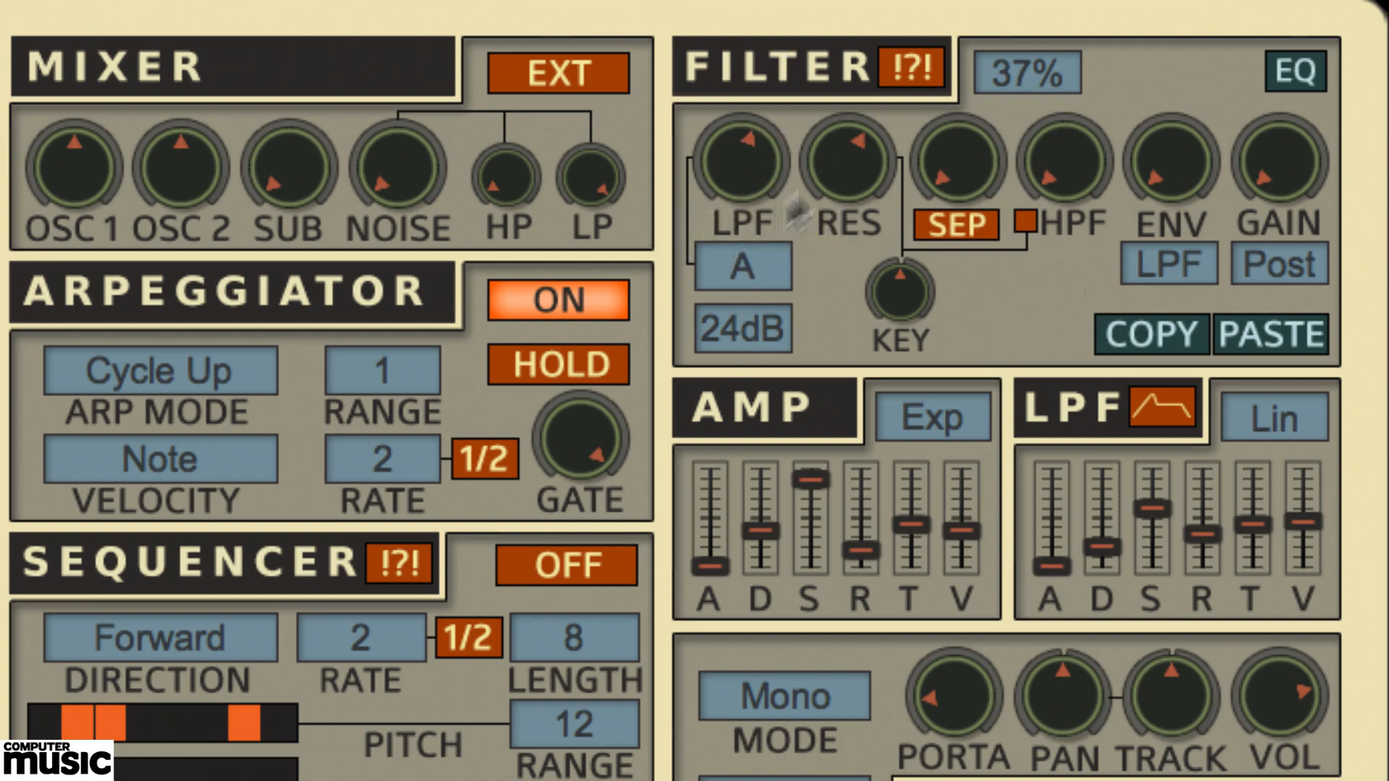
left_click(1008, 75)
left_click(1014, 125)
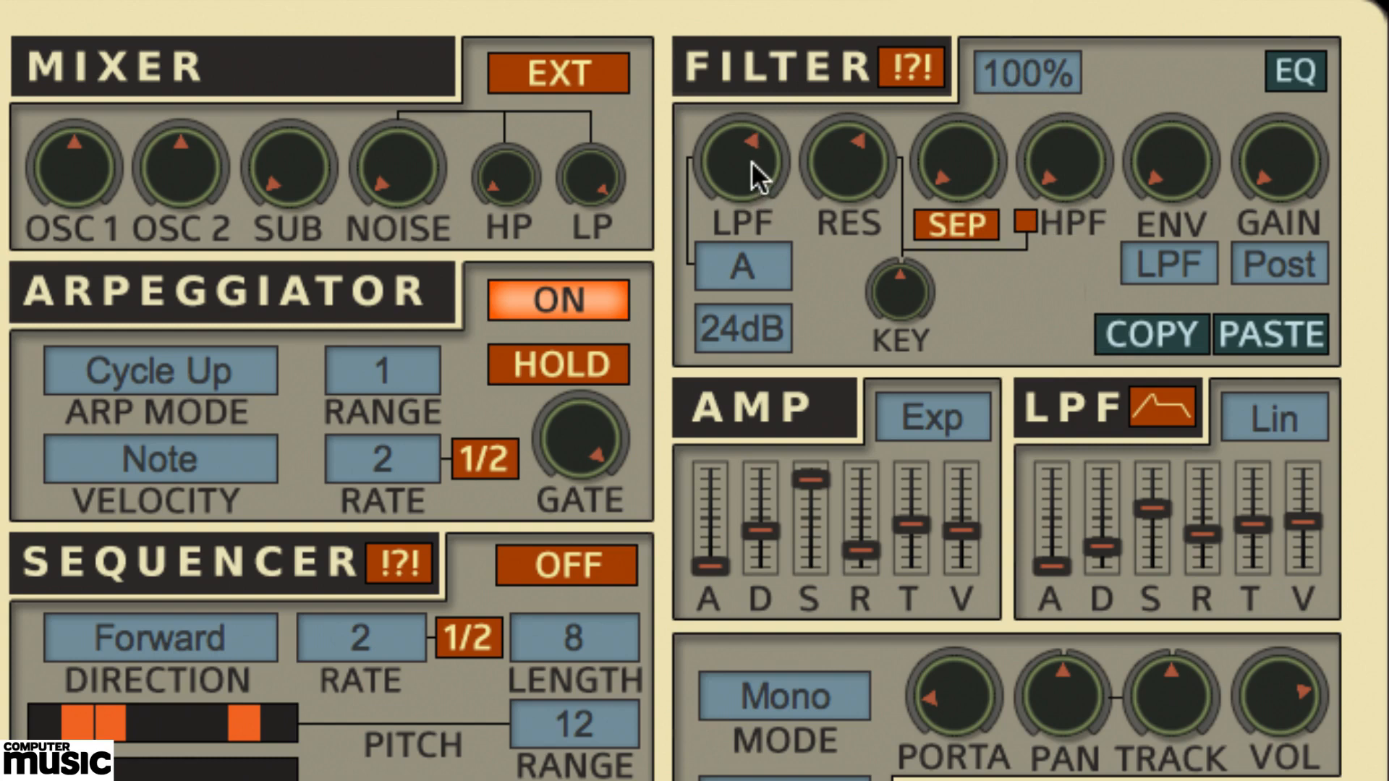
left_click_drag(1053, 173, 1060, 115)
left_click_drag(1105, 23, 1080, 255)
- Audition low-pass filter types B, C and D while moving the cutoff, and return to type A
left_click(739, 260)
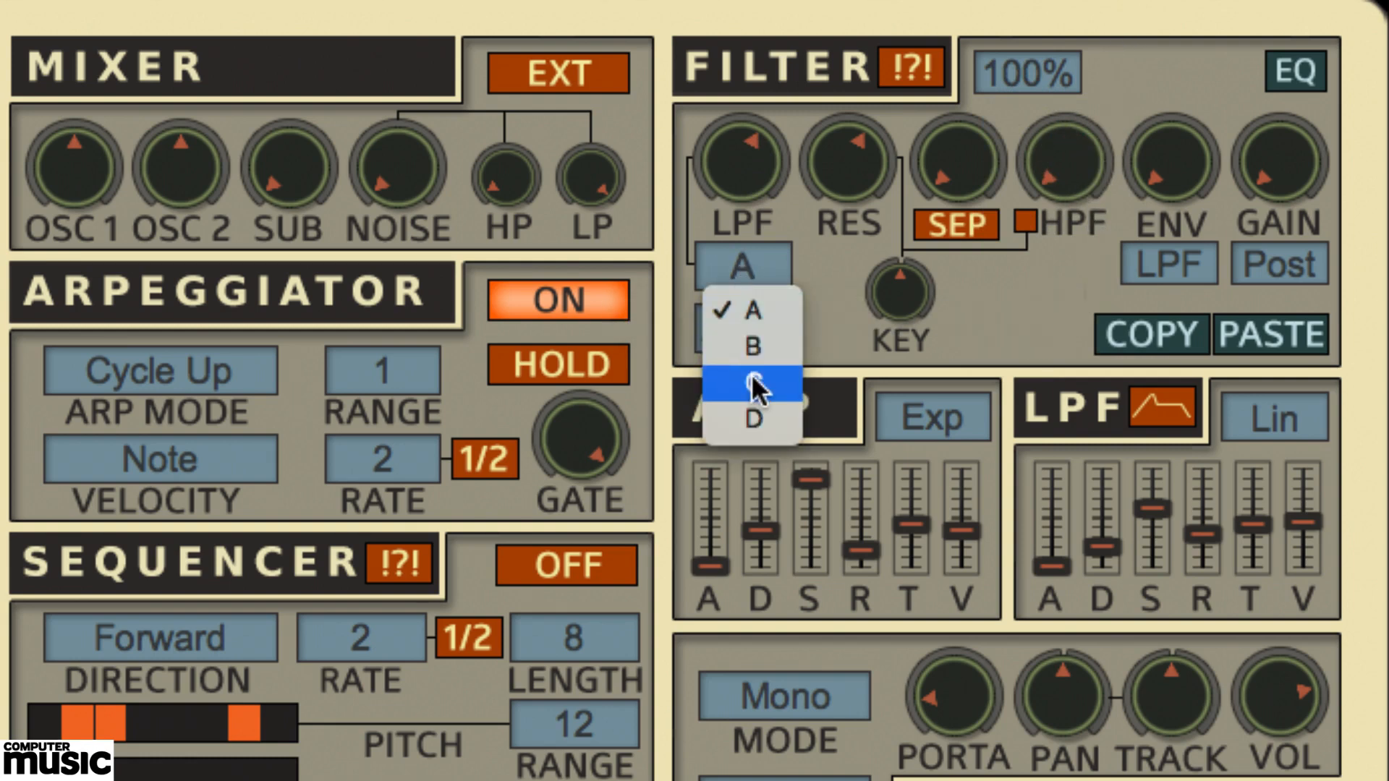
left_click(753, 347)
mouse_move(746, 142)
left_mouse_down()
mouse_move(749, 202)
mouse_move(763, 90)
mouse_move(744, 148)
left_mouse_up()
left_click(752, 262)
left_click(753, 382)
left_click(754, 269)
left_click(754, 418)
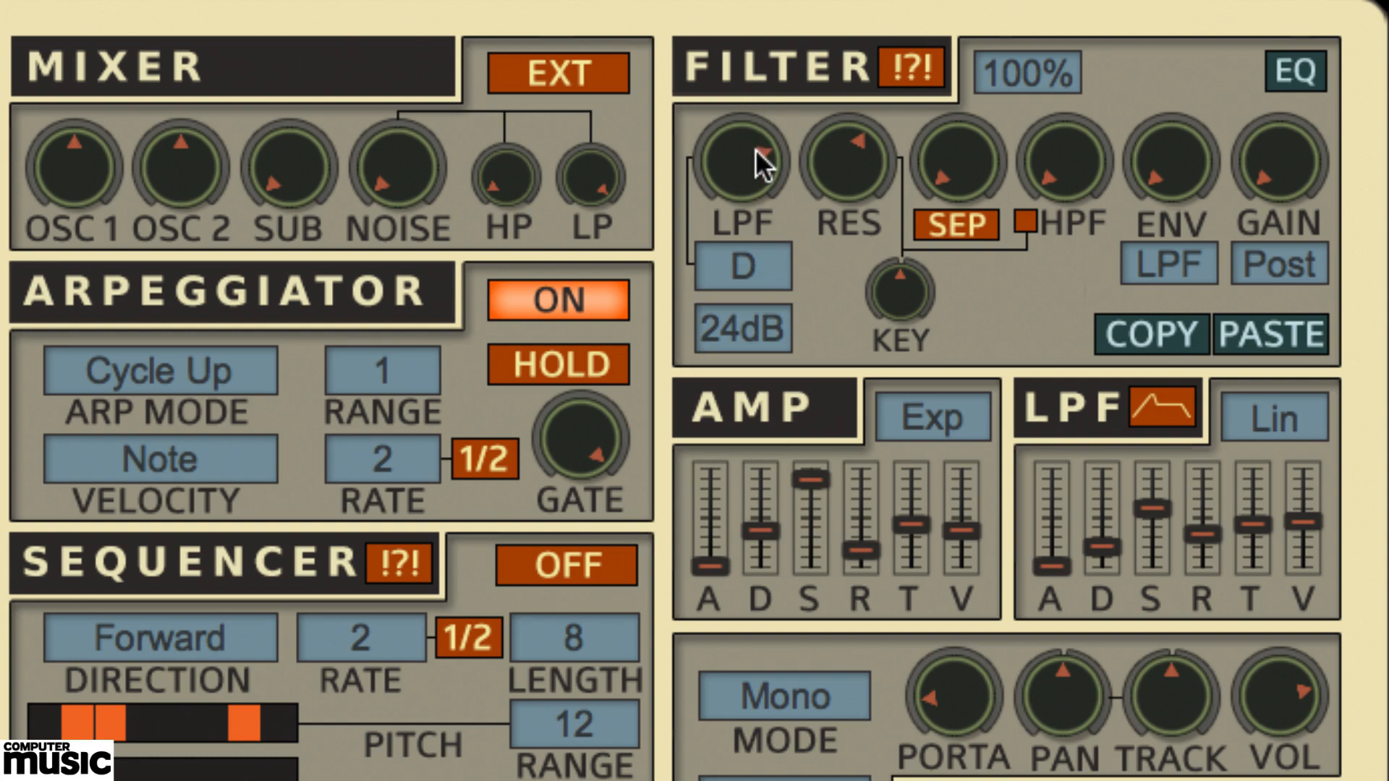
left_click(752, 267)
left_click(752, 310)
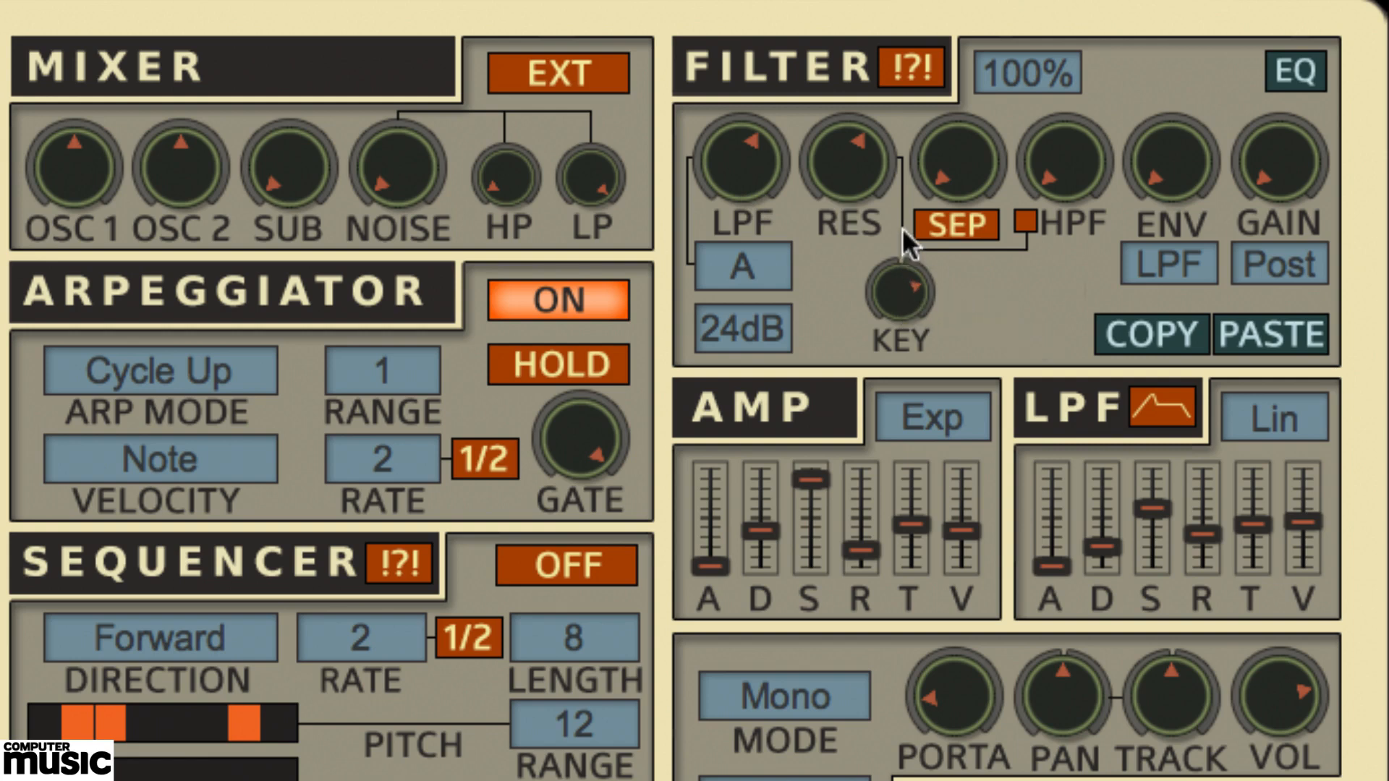
- Sweep the filter's key tracking down and back up, leaving it well above its midpoint
left_click_drag(901, 227, 900, 168)
left_click_drag(904, 289, 905, 575)
left_click_drag(912, 285, 932, 77)
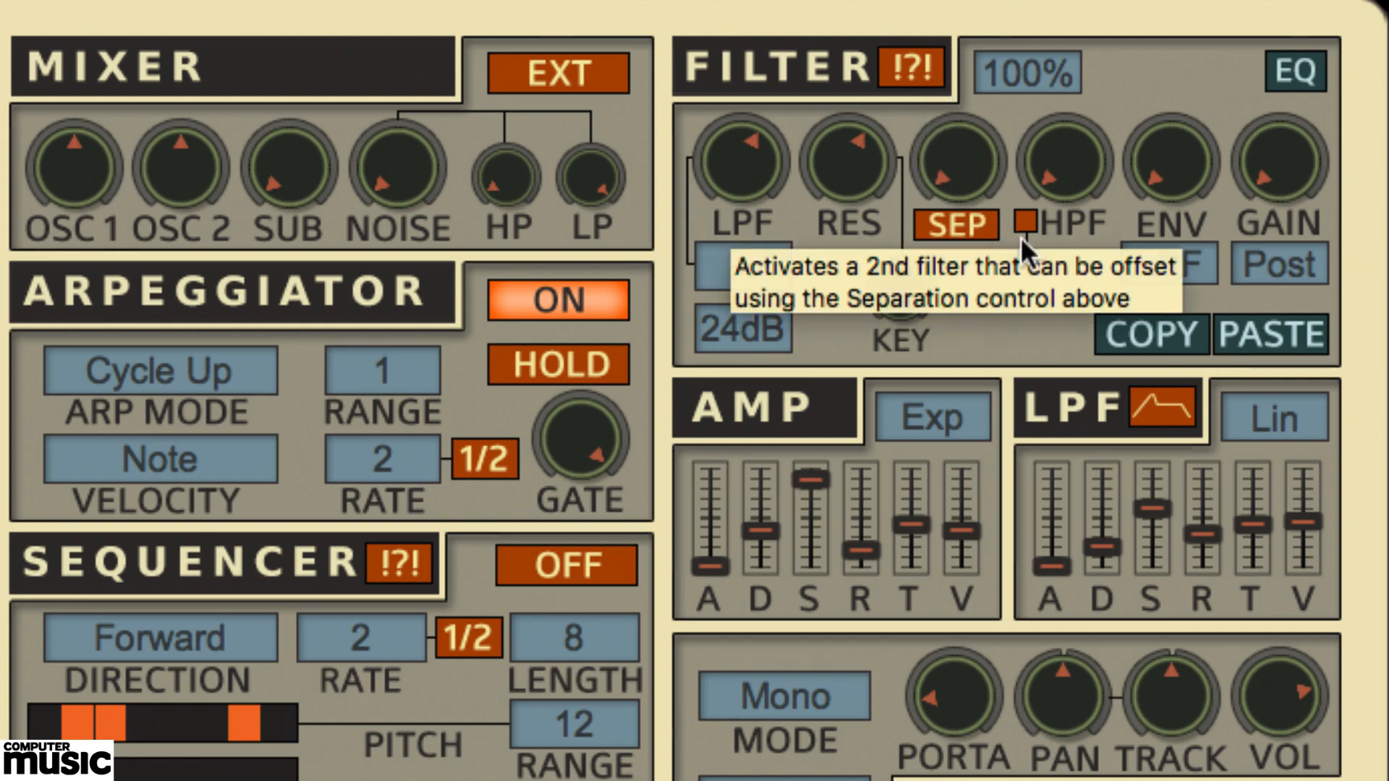
- Open the low-pass cutoff fully and sweep the high-pass cutoff upward
left_click_drag(1075, 172, 1110, 20)
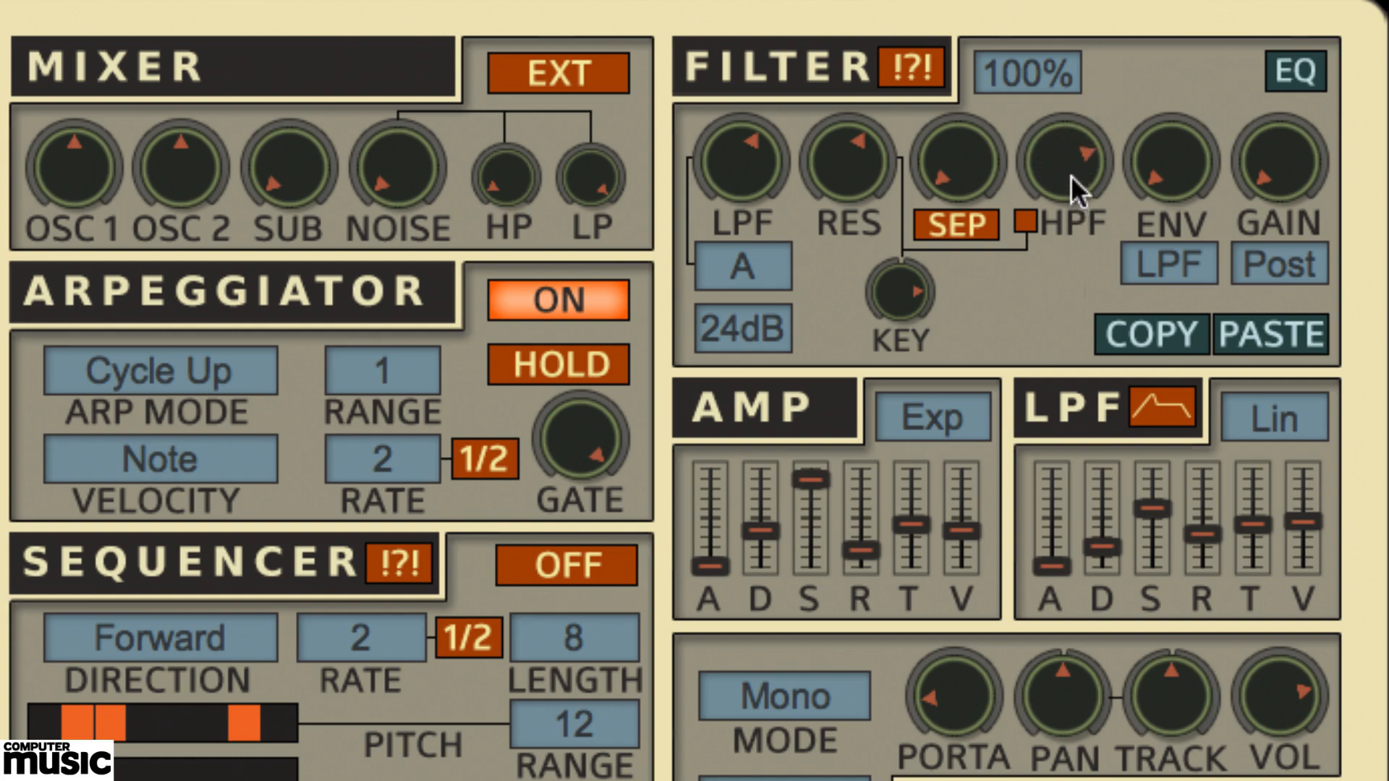
left_click_drag(1072, 186, 1084, 102)
left_click_drag(753, 161, 771, 12)
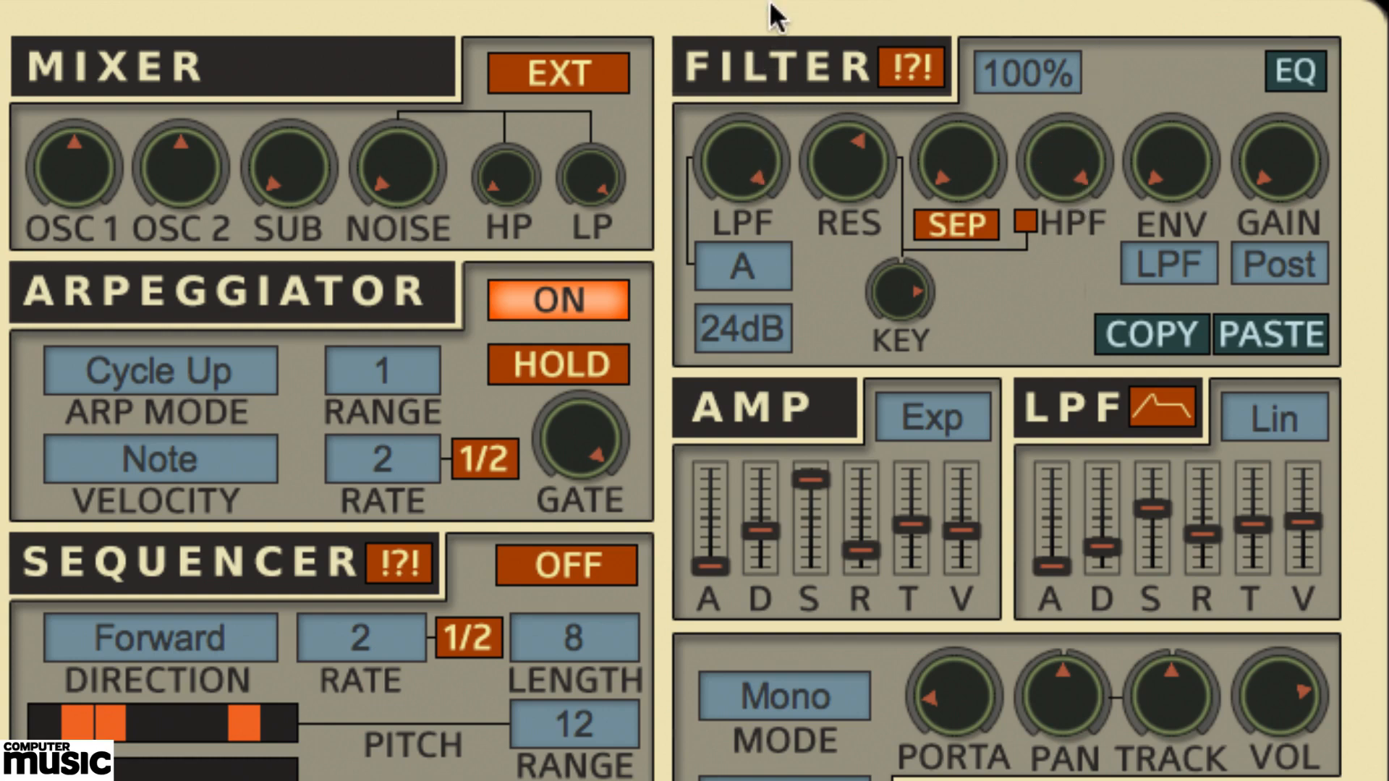
left_click_drag(1063, 171, 1092, 0)
- With resonance linked to the high-pass filter, sweep the resonance and bring the low-pass cutoff down
left_click_drag(872, 174, 861, 283)
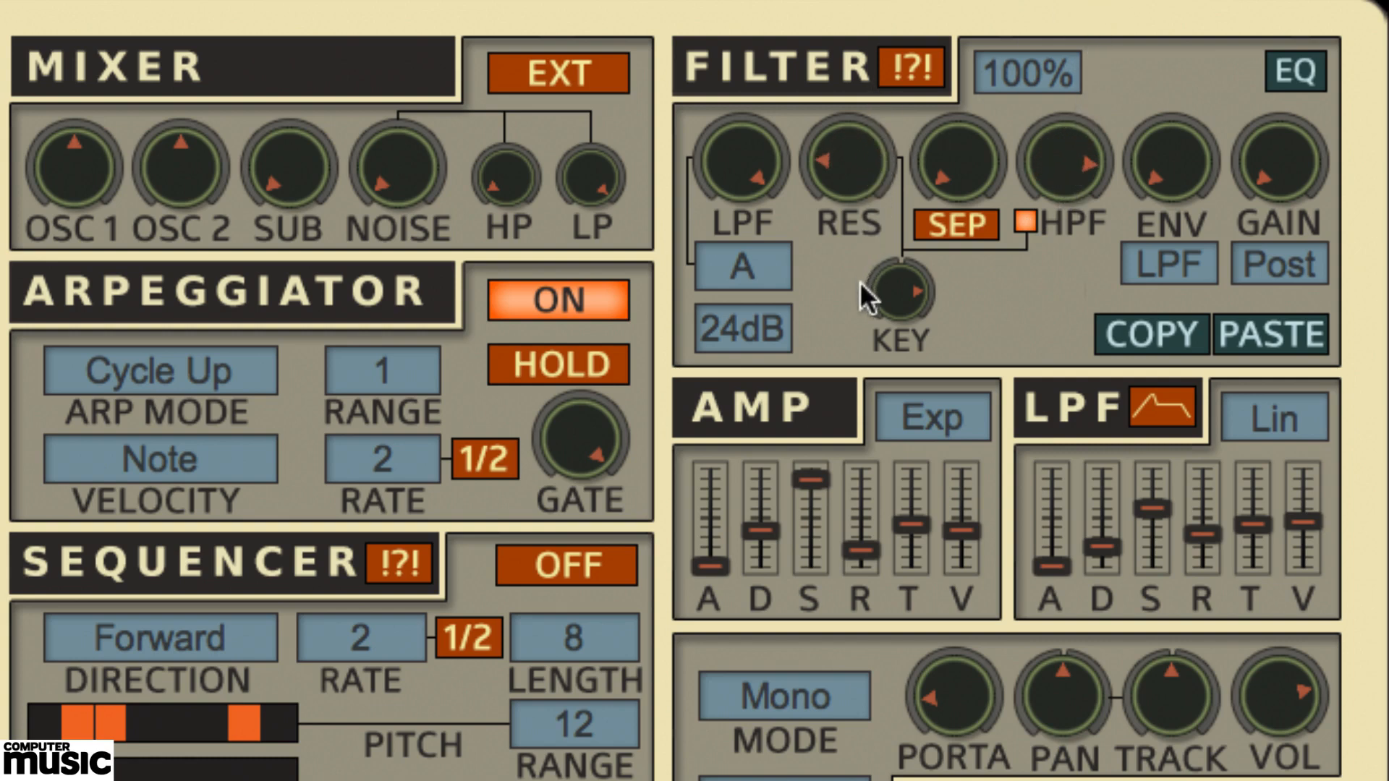
left_click_drag(885, 110, 888, 115)
left_click_drag(722, 164, 723, 236)
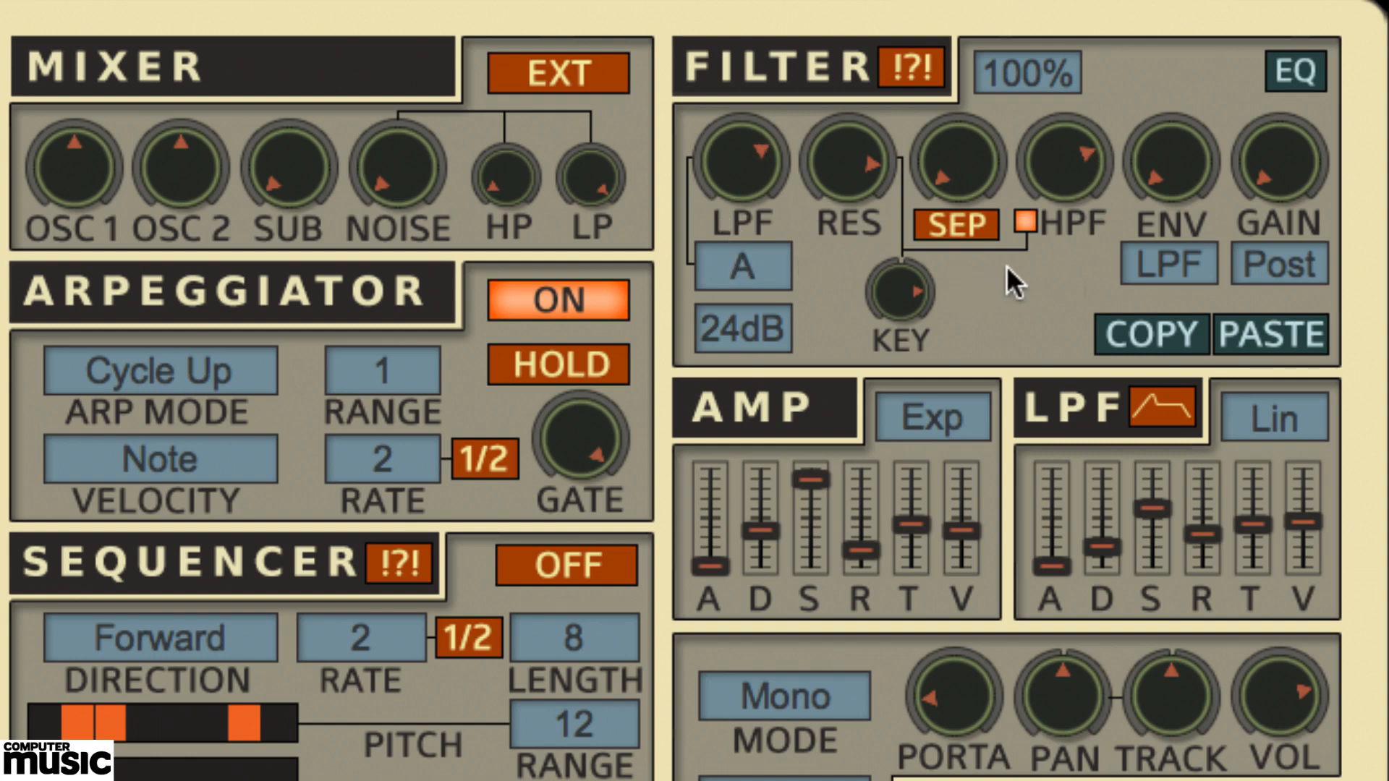
- Activate the second filter with a high separation amount and readjust the low-pass cutoff and resonance
left_click(964, 228)
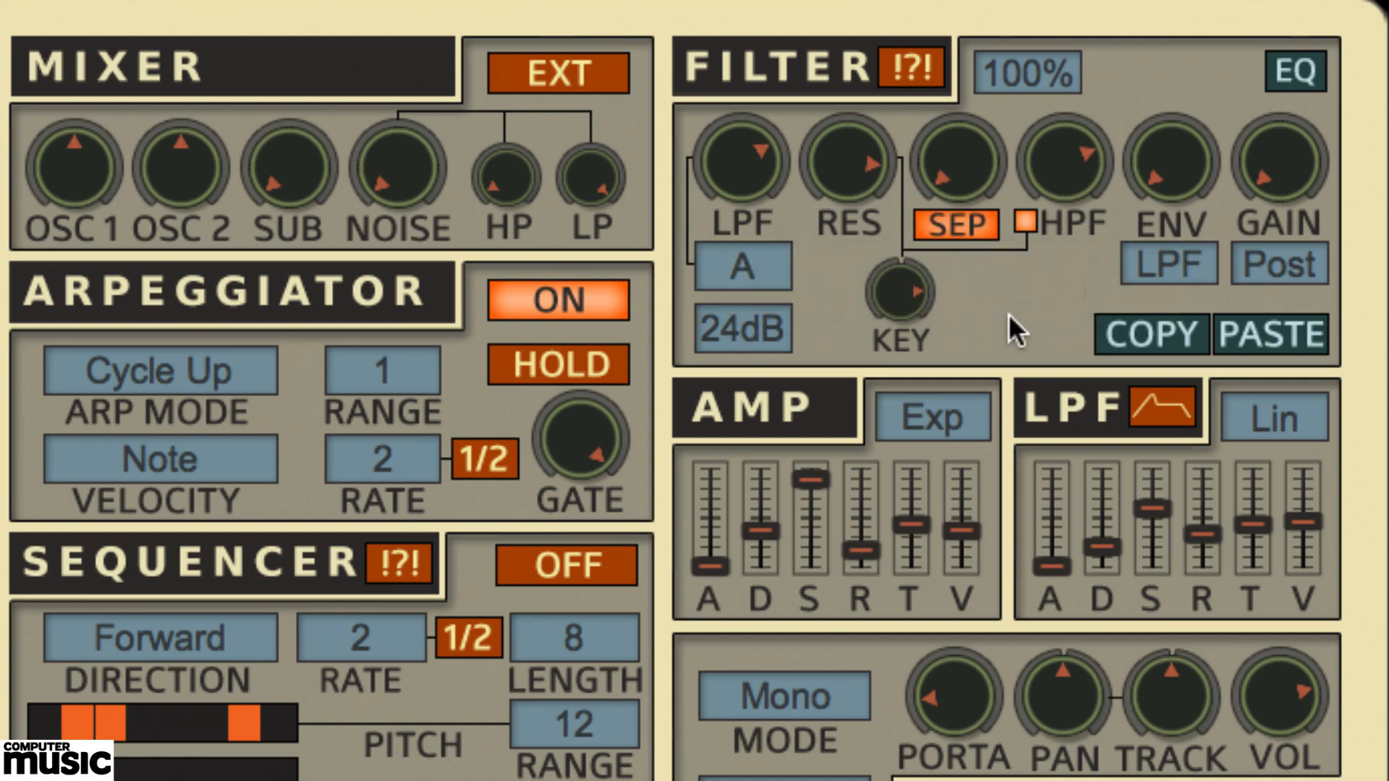
left_click_drag(984, 181, 995, 18)
left_click_drag(975, 114, 977, 102)
left_click_drag(759, 193, 765, 123)
left_click_drag(837, 164, 844, 220)
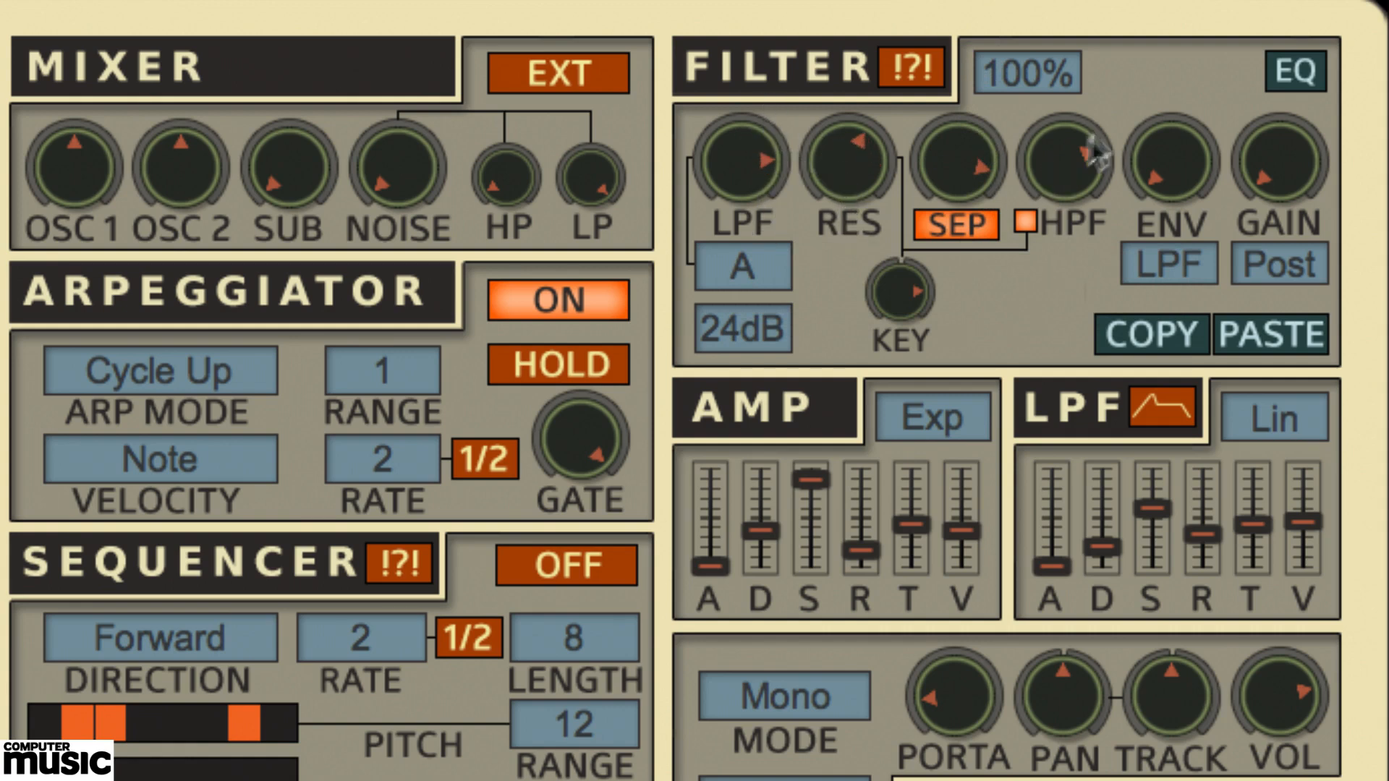
- Lower the high-pass cutoff to just below its midpoint and adjust the filter separation
left_click_drag(1072, 138, 1083, 278)
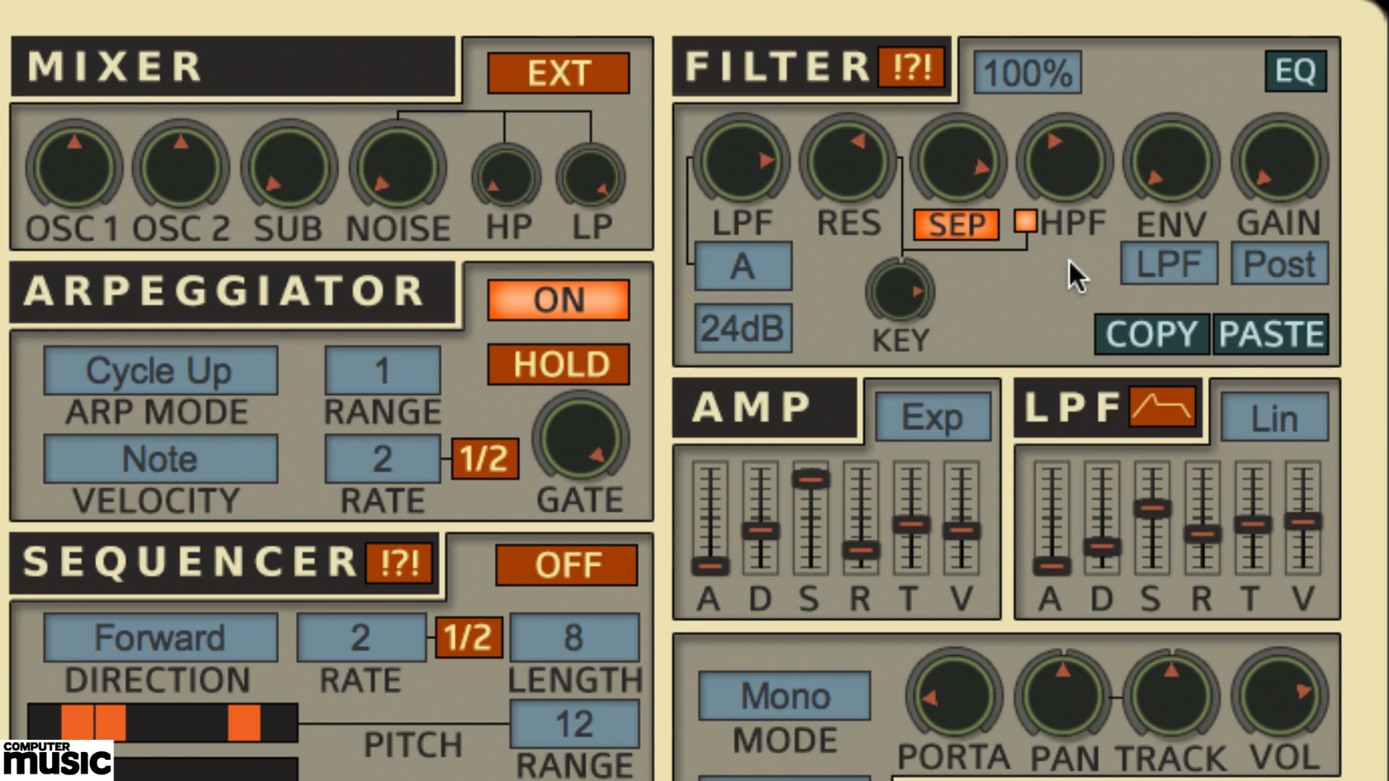
mouse_move(947, 150)
left_mouse_down()
mouse_move(940, 289)
mouse_move(944, 146)
left_mouse_up()
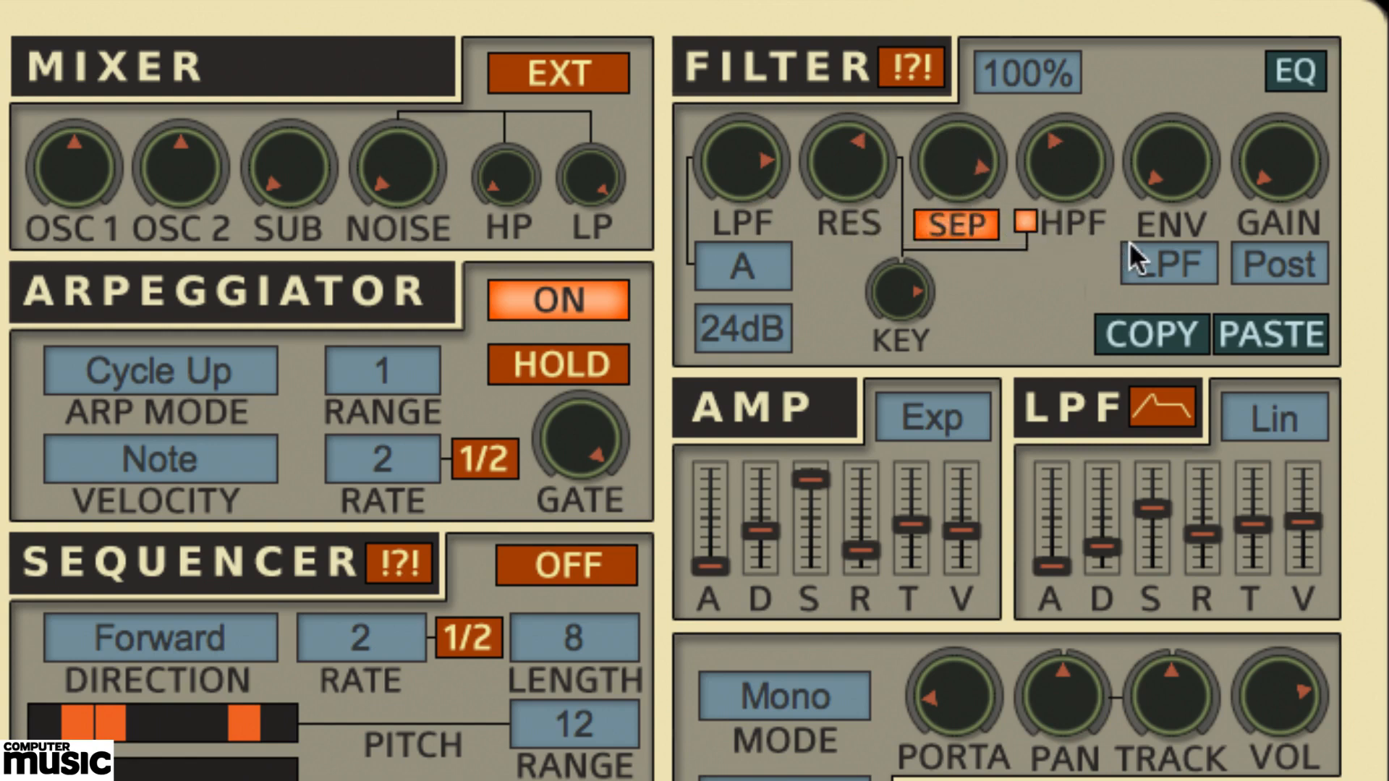
- Keep LPF as the filter envelope source, raise the envelope amount to around its midpoint and lower the low-pass cutoff
left_click(1167, 269)
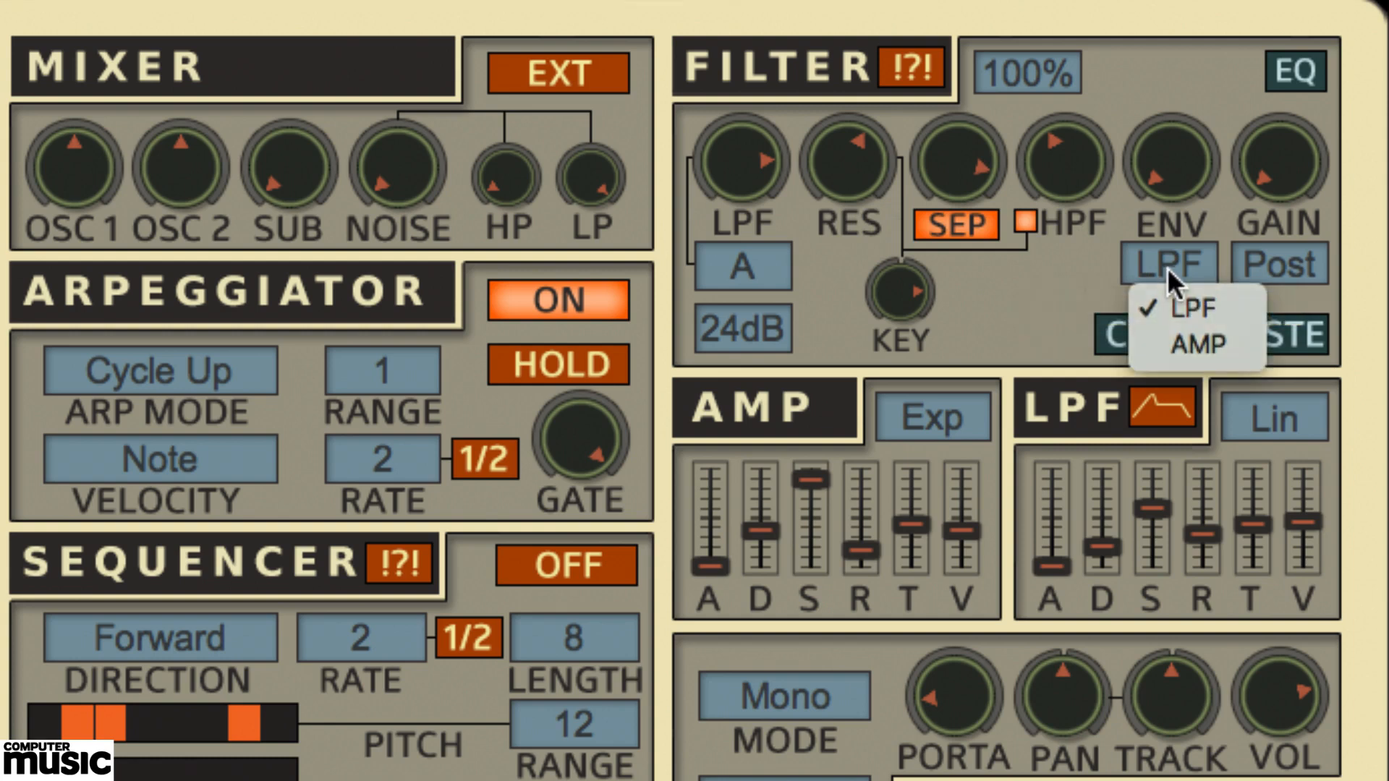
left_click(1211, 304)
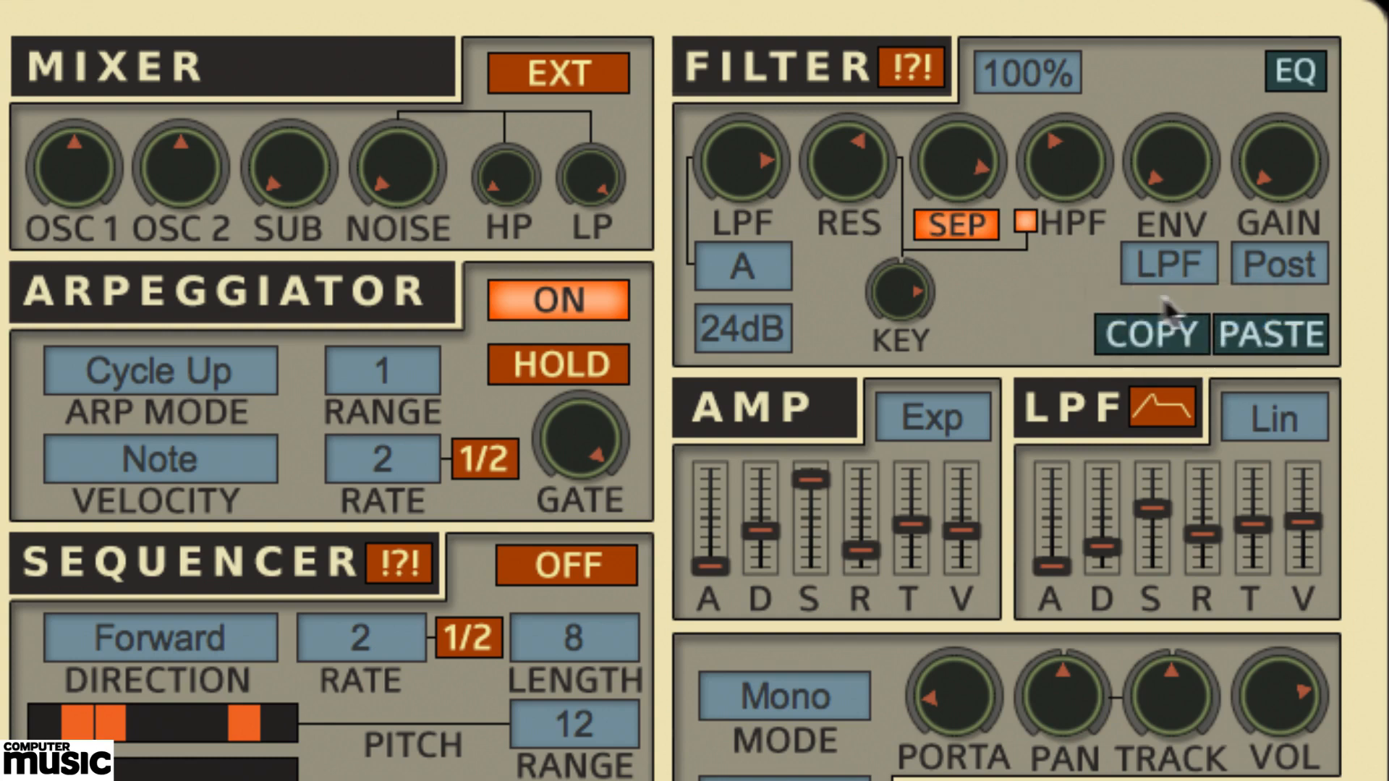
left_click_drag(1179, 182, 1200, 32)
left_click_drag(737, 155, 738, 331)
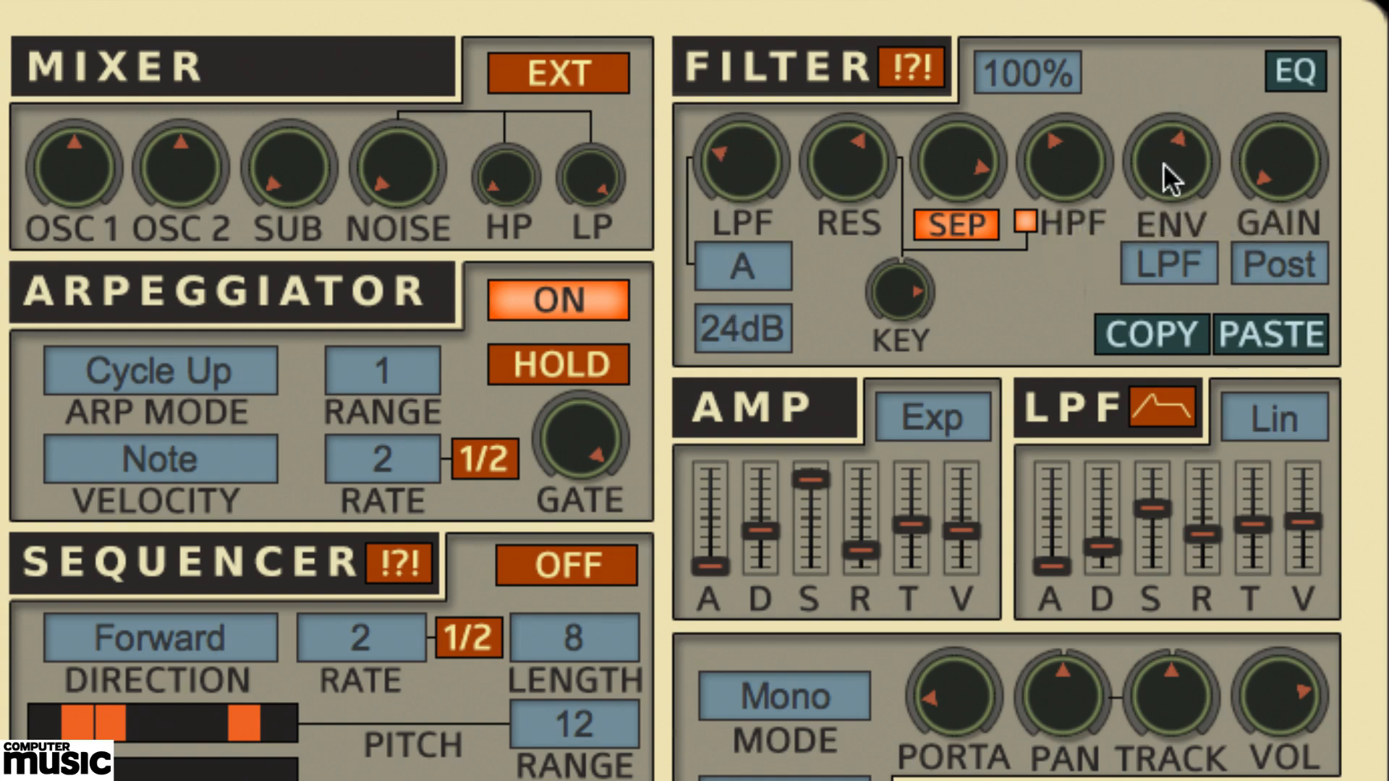
left_click_drag(1165, 177, 1130, 137)
mouse_move(1052, 557)
left_mouse_down()
mouse_move(1052, 509)
mouse_move(1051, 561)
left_mouse_up()
- Raise the filter gain, switch its position to Pre and turn the gain up to maximum
left_click_drag(1278, 97, 1320, 1)
left_click(1283, 267)
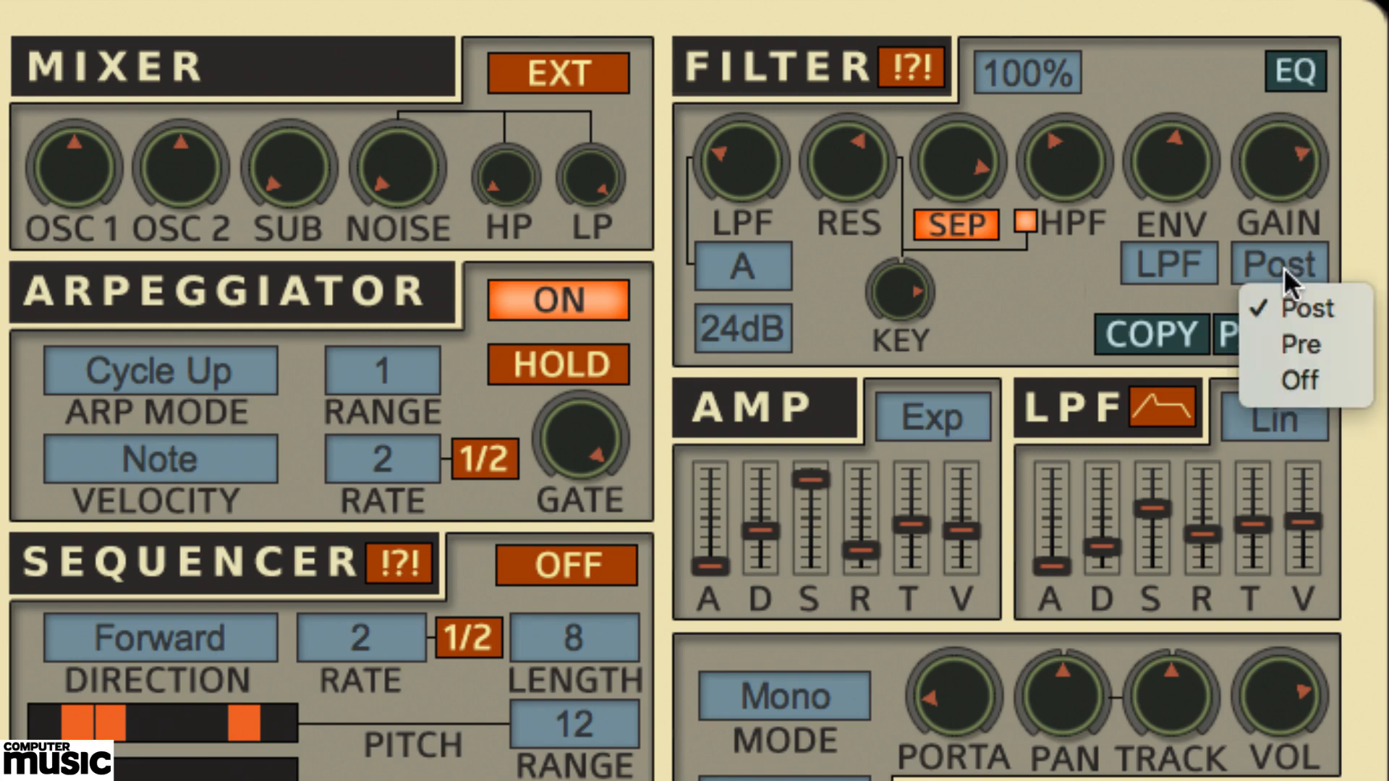
left_click(1296, 345)
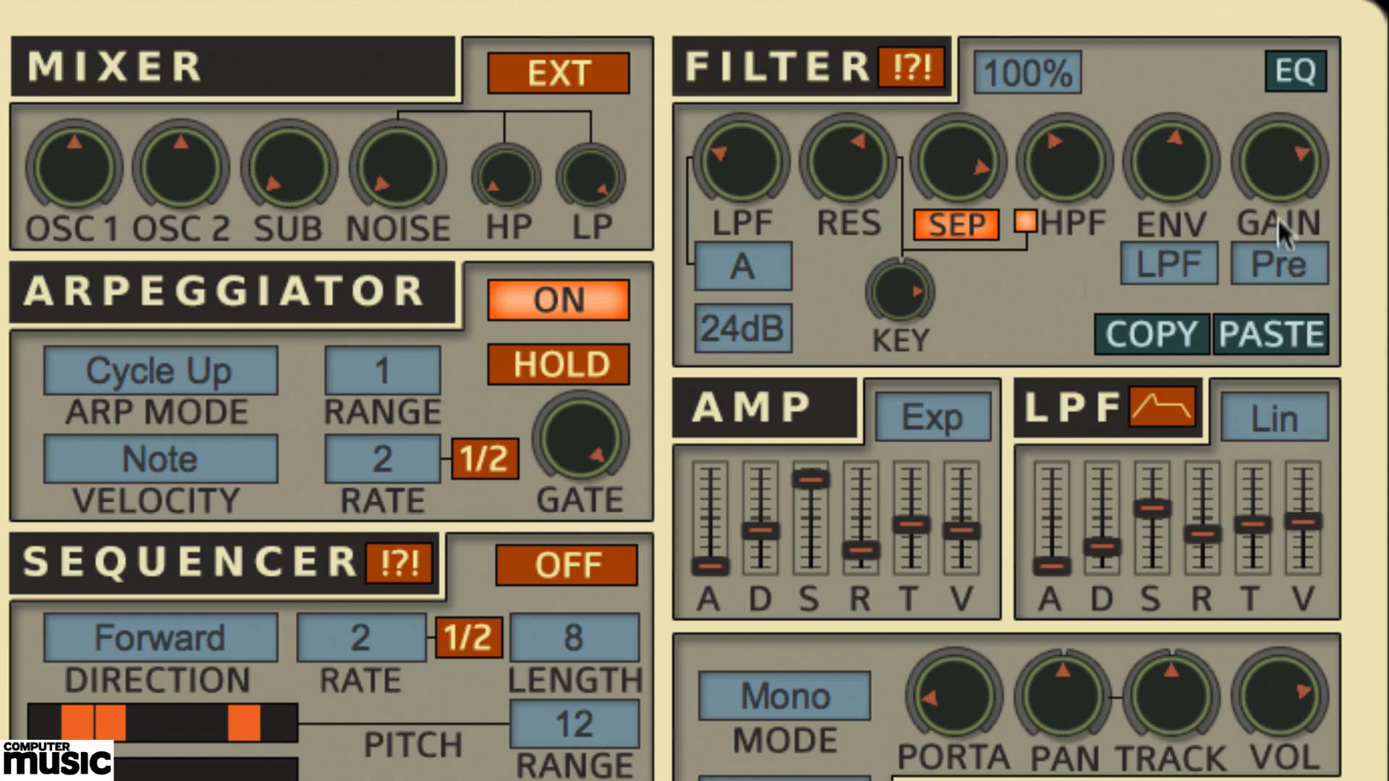
left_click_drag(1271, 123, 1283, 84)
- Switch the filter gain stage off and on again, and turn the gain down
left_click(1294, 264)
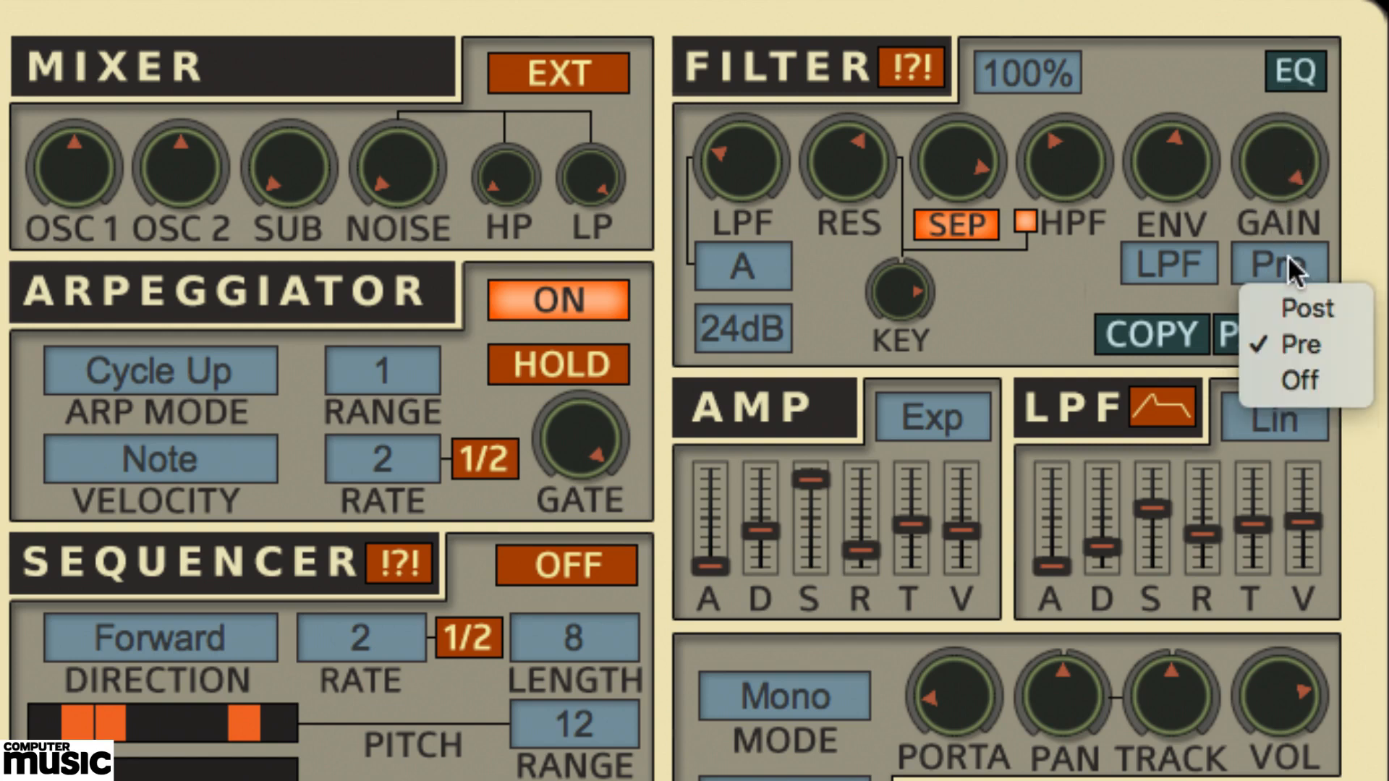
left_click(1293, 372)
left_click(1276, 265)
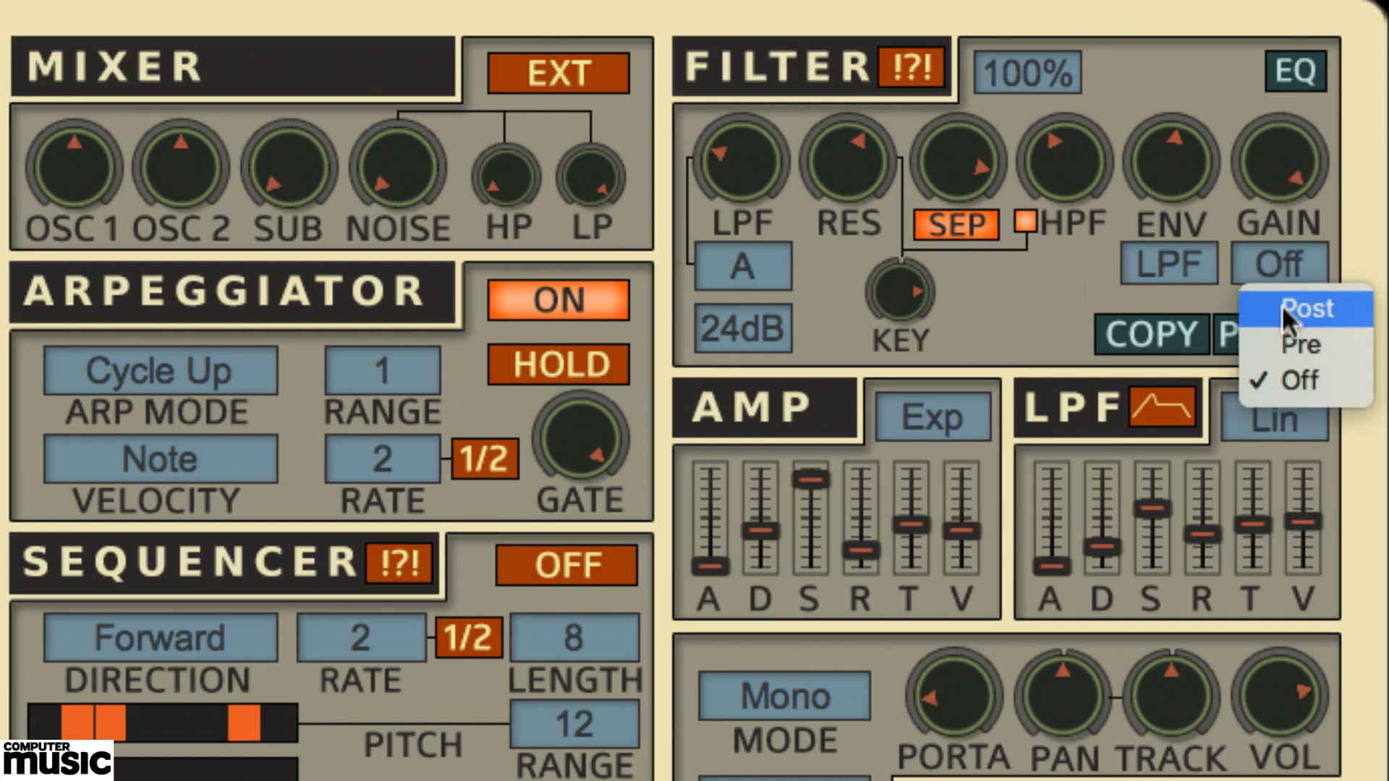
left_click(1288, 340)
left_click_drag(1270, 185, 1264, 296)
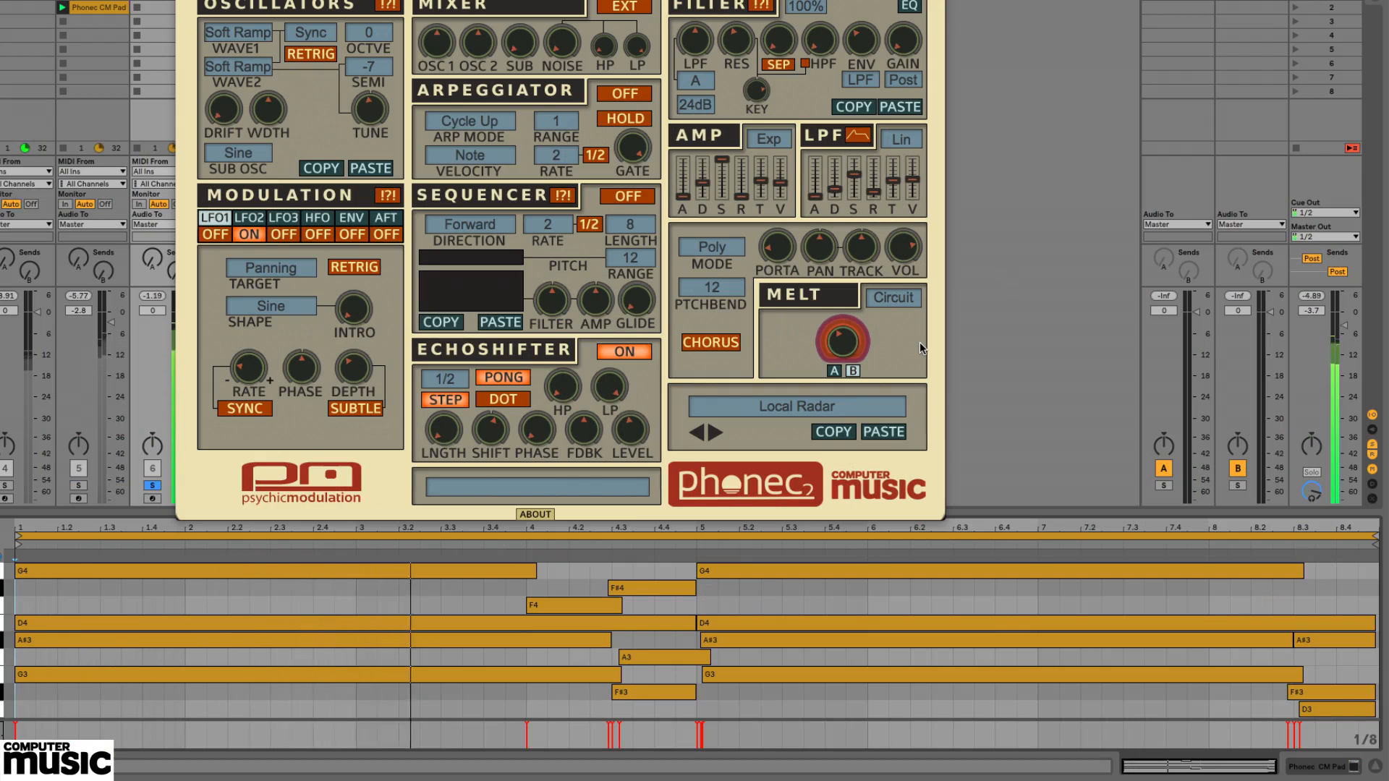
- Switch the voice mode from Poly to Mono, then Legato, and back to Poly to compare them
left_click(718, 249)
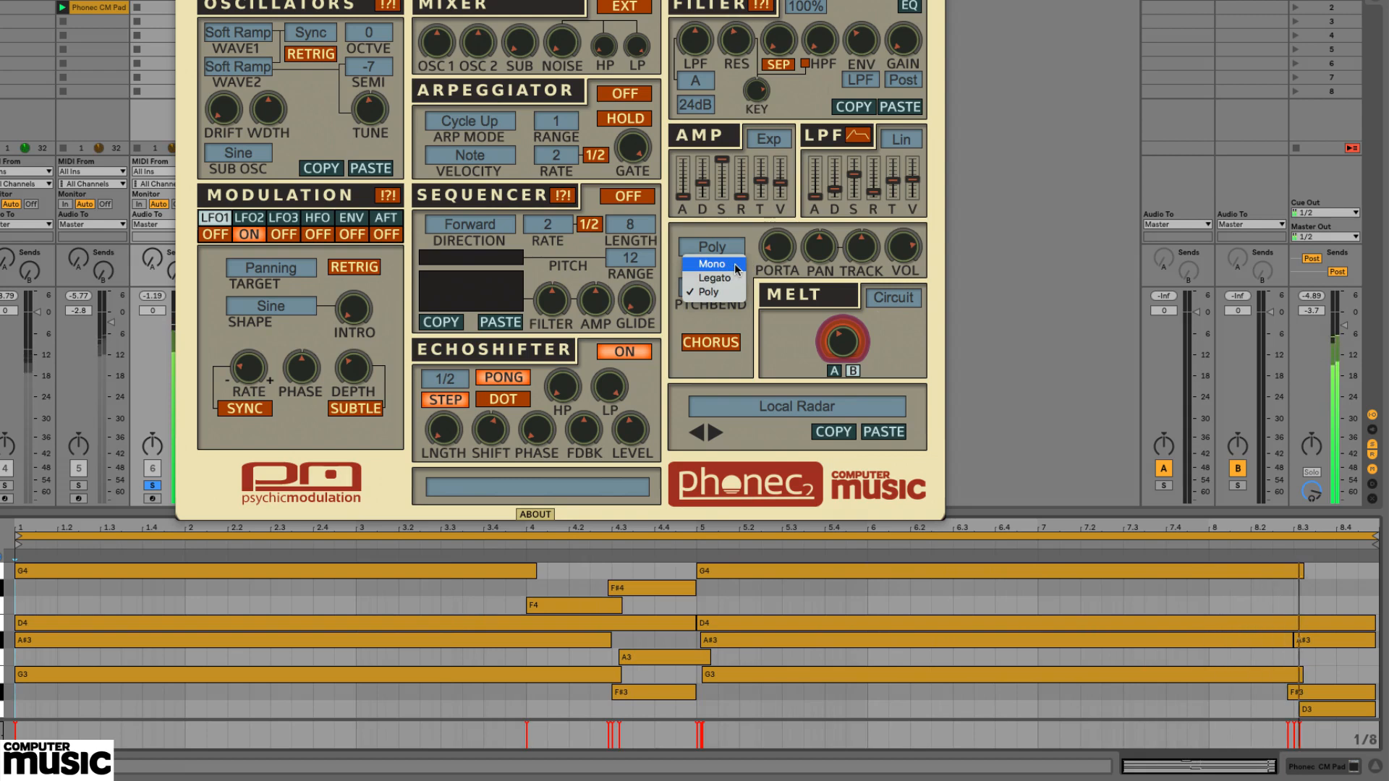
left_click(734, 264)
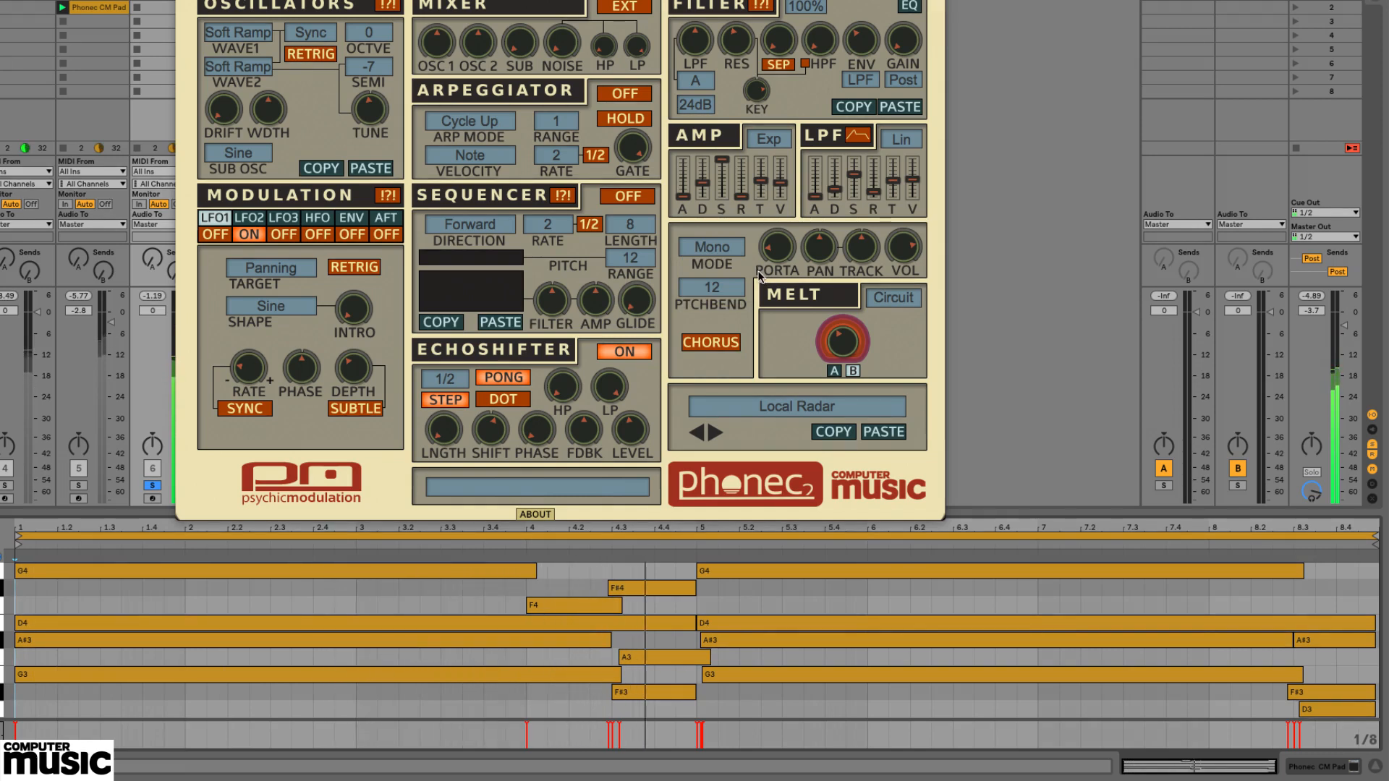
left_click(725, 253)
left_click(728, 281)
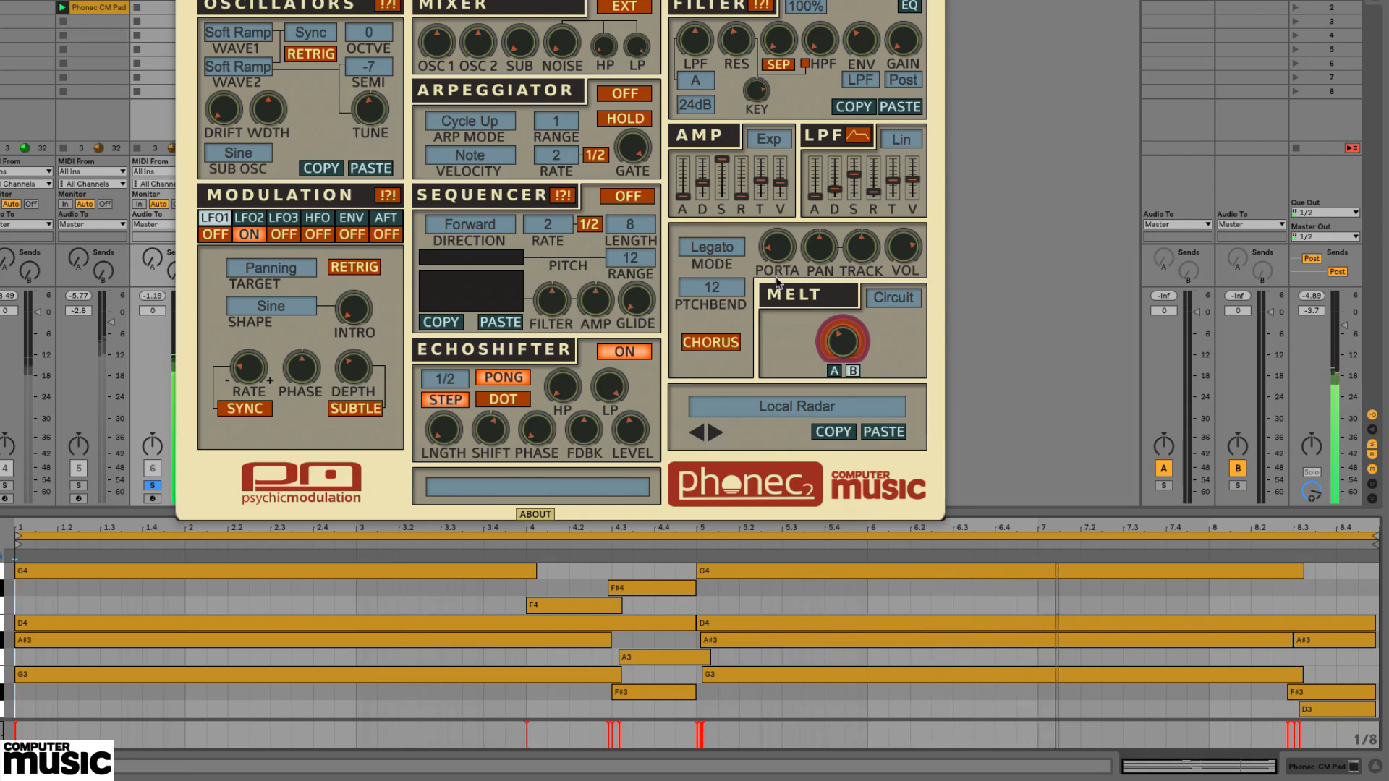
left_click(722, 246)
left_click(708, 292)
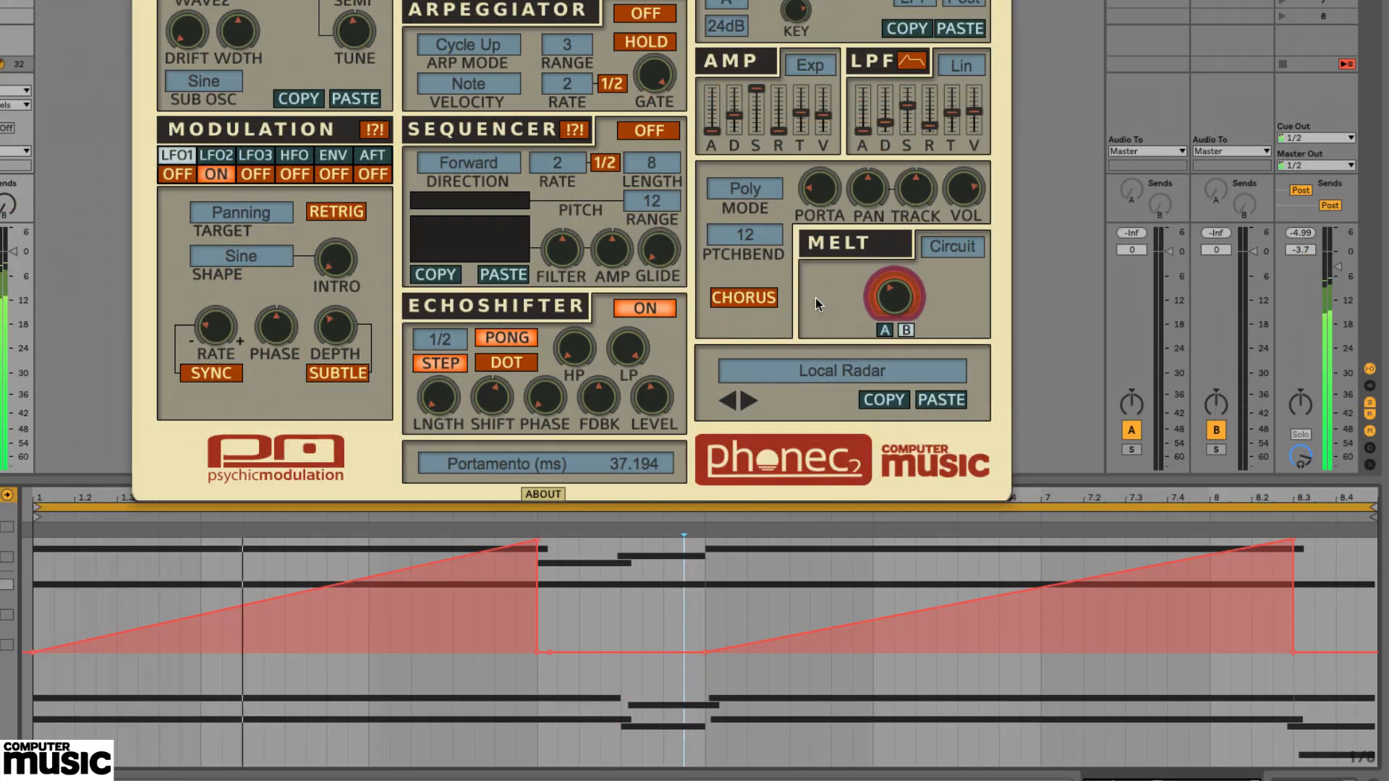
- Set the pitch bend range to 5 and then to 1 semitone
left_click(774, 237)
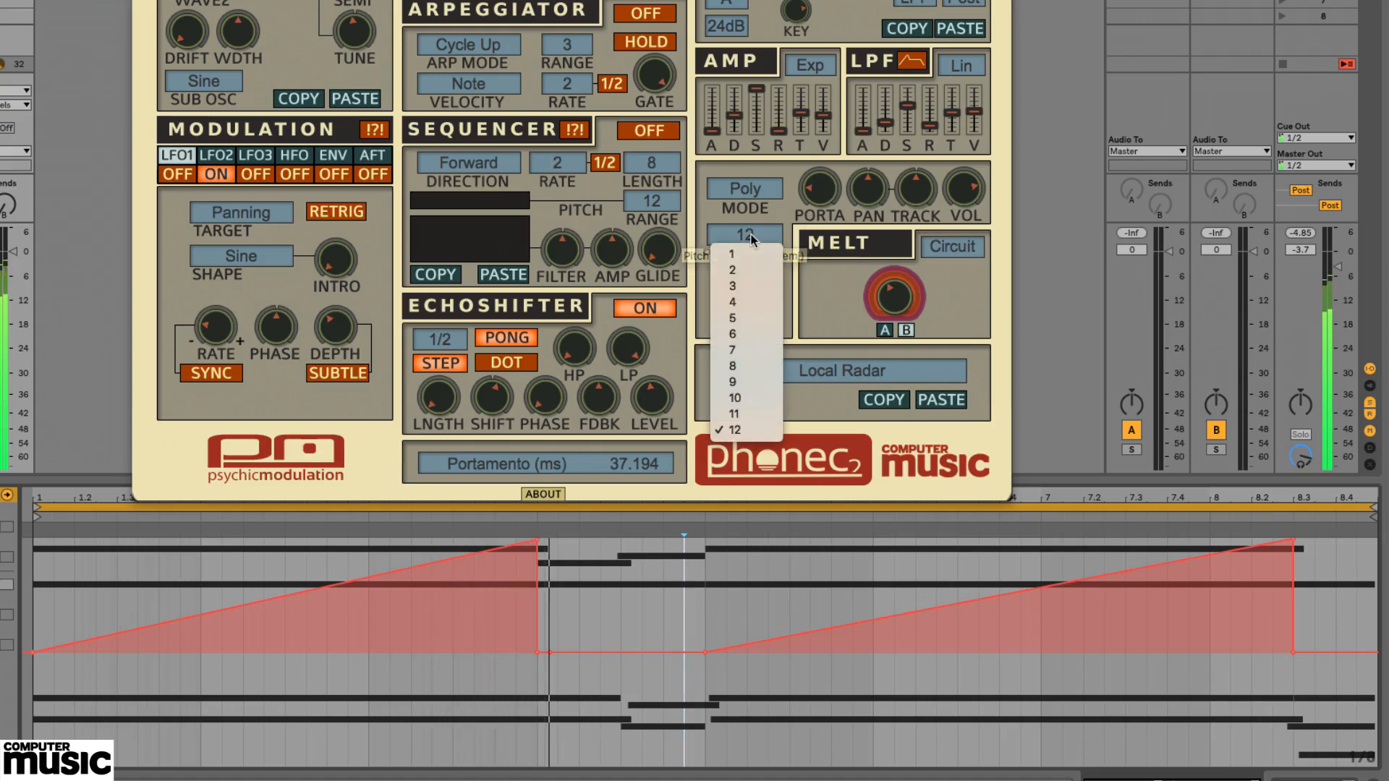
left_click(753, 316)
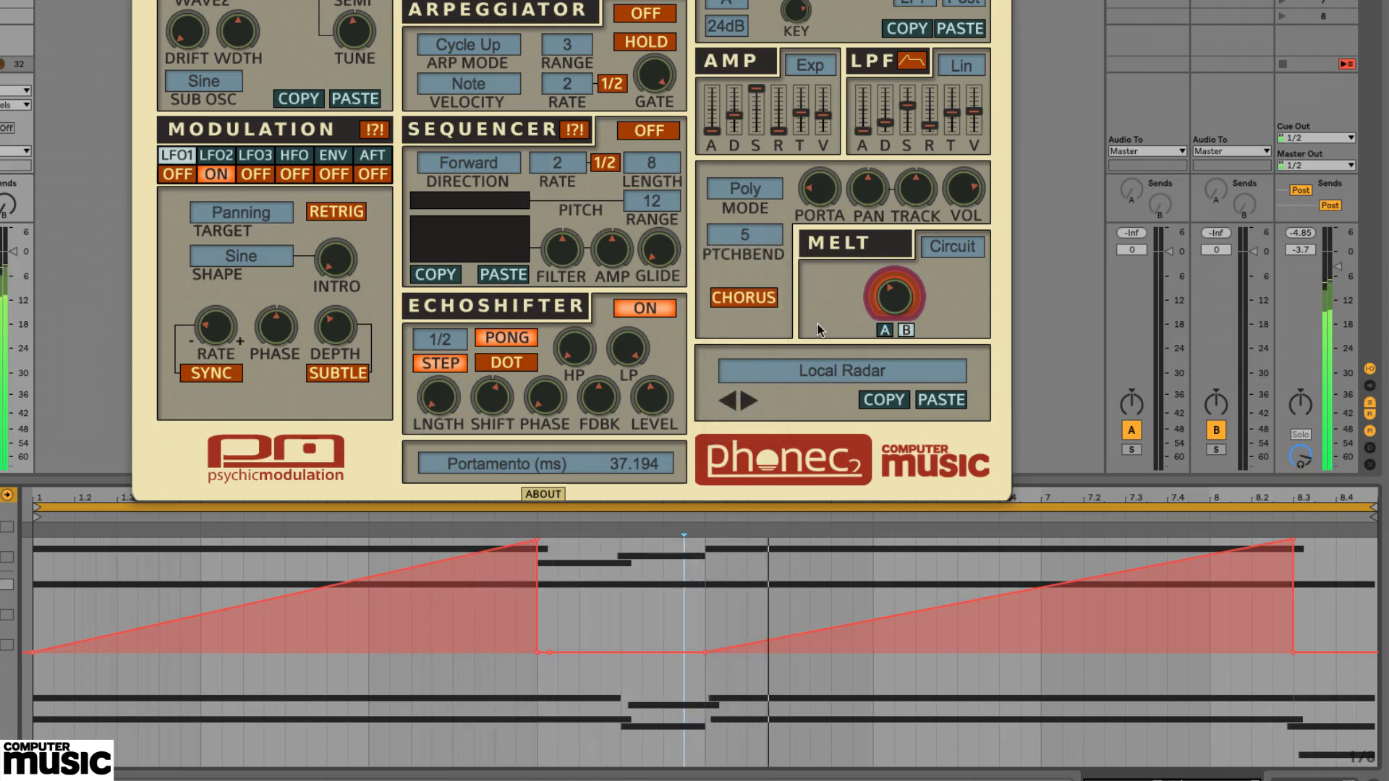
left_click(755, 236)
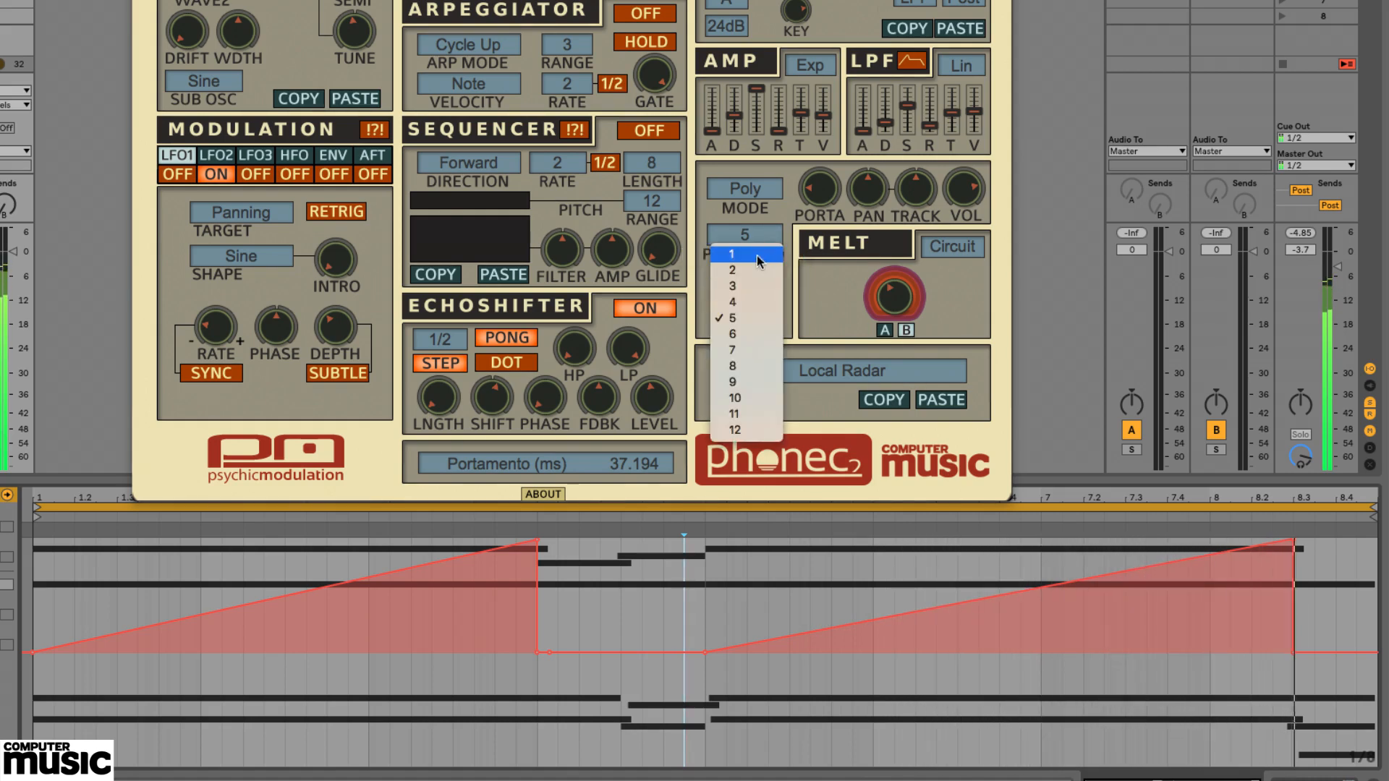
left_click(756, 254)
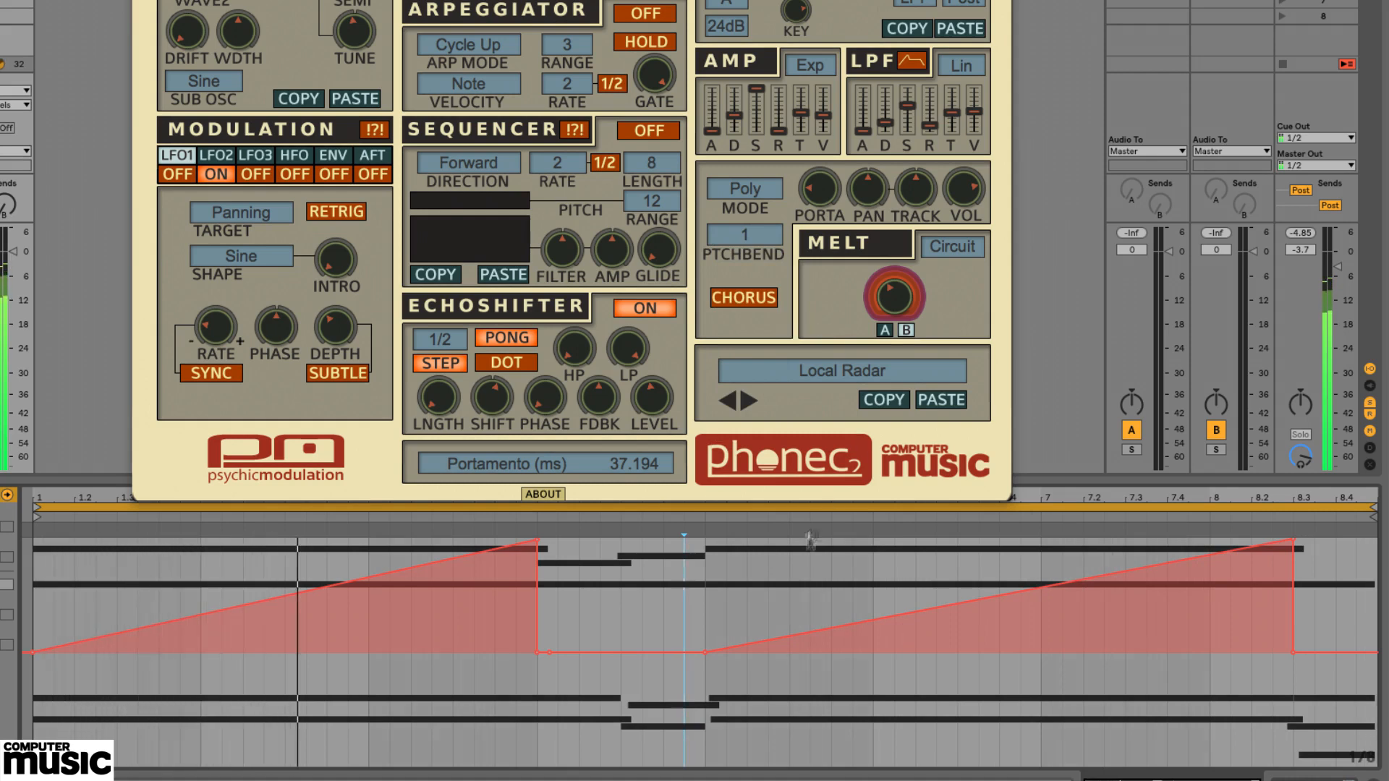
right_click(752, 596)
left_click(775, 603)
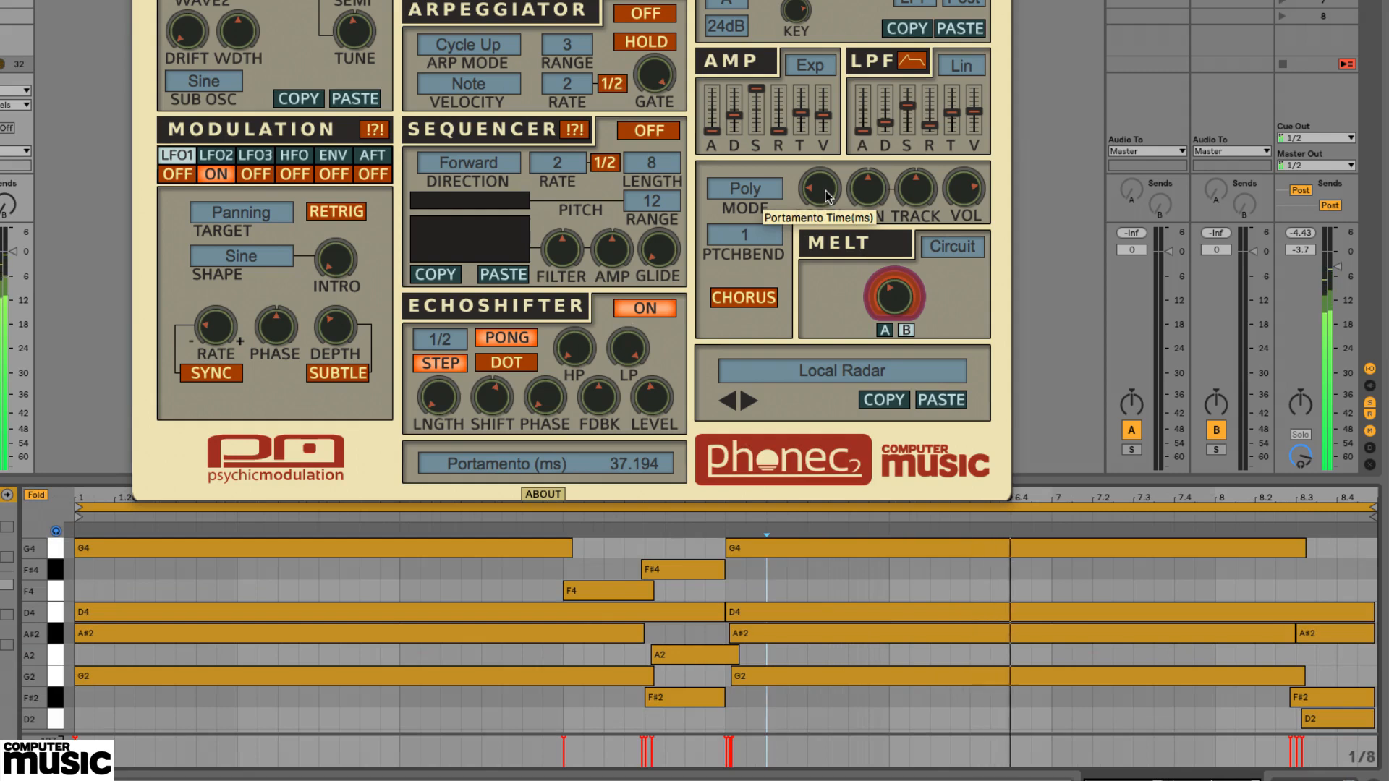
- Raise the portamento time to about 876 ms, shift the master pan to about -54 and reset it to 0
left_click_drag(824, 188, 839, 103)
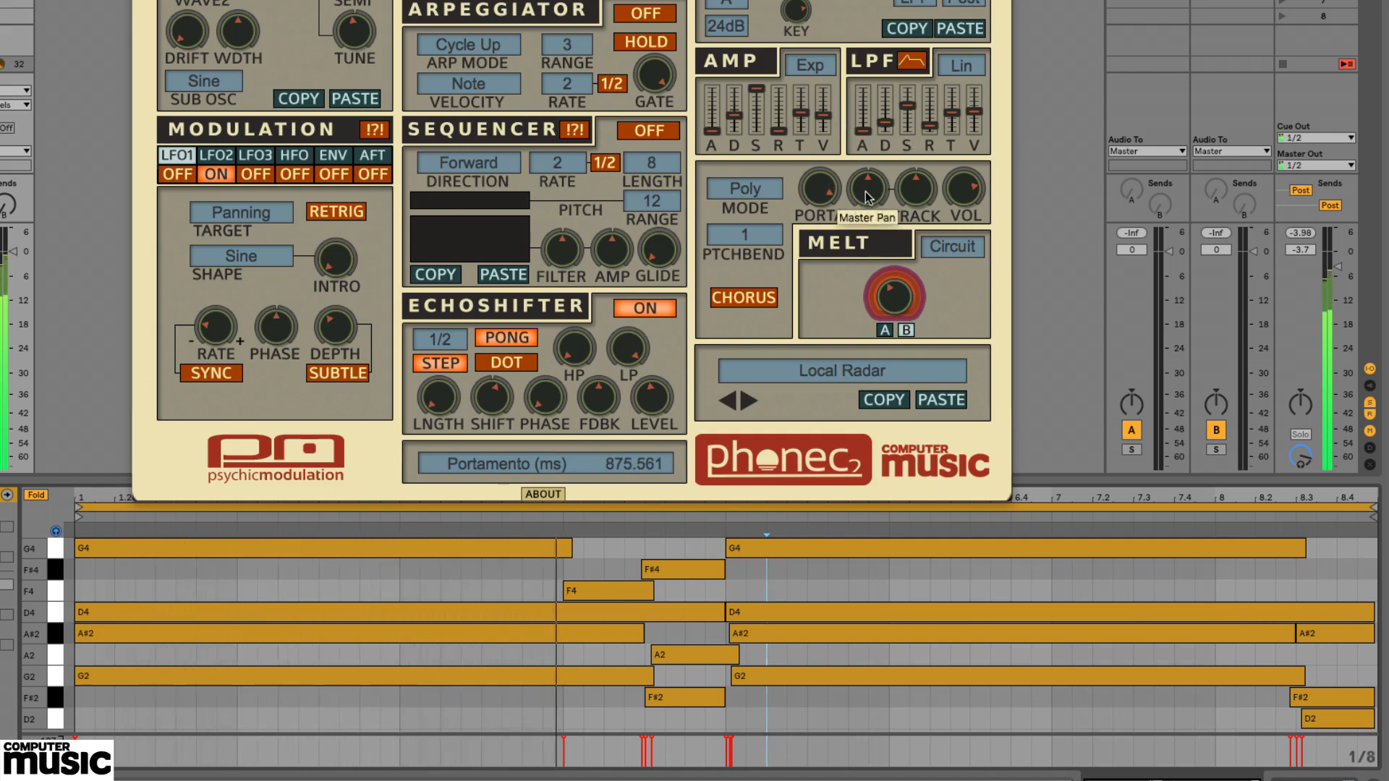
left_click_drag(865, 192, 870, 232)
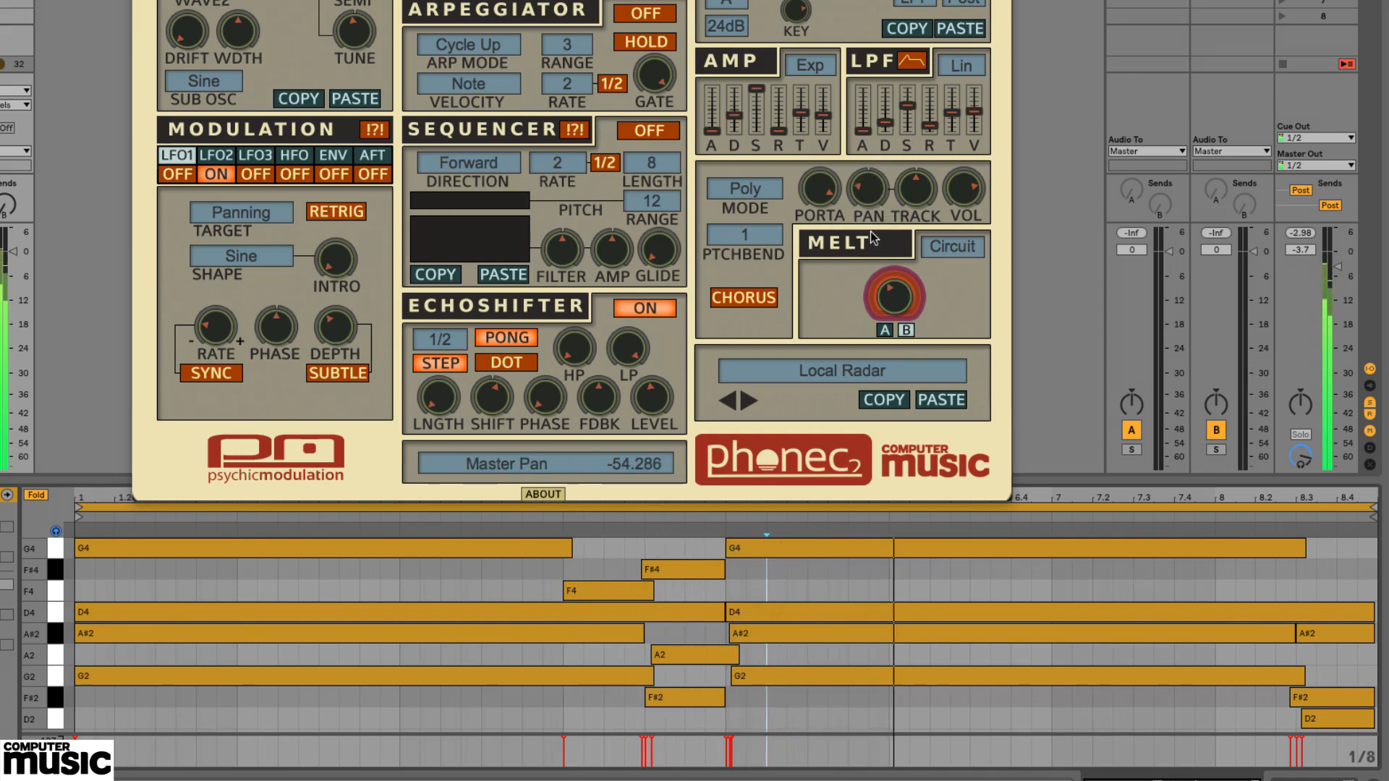
double_click(869, 191)
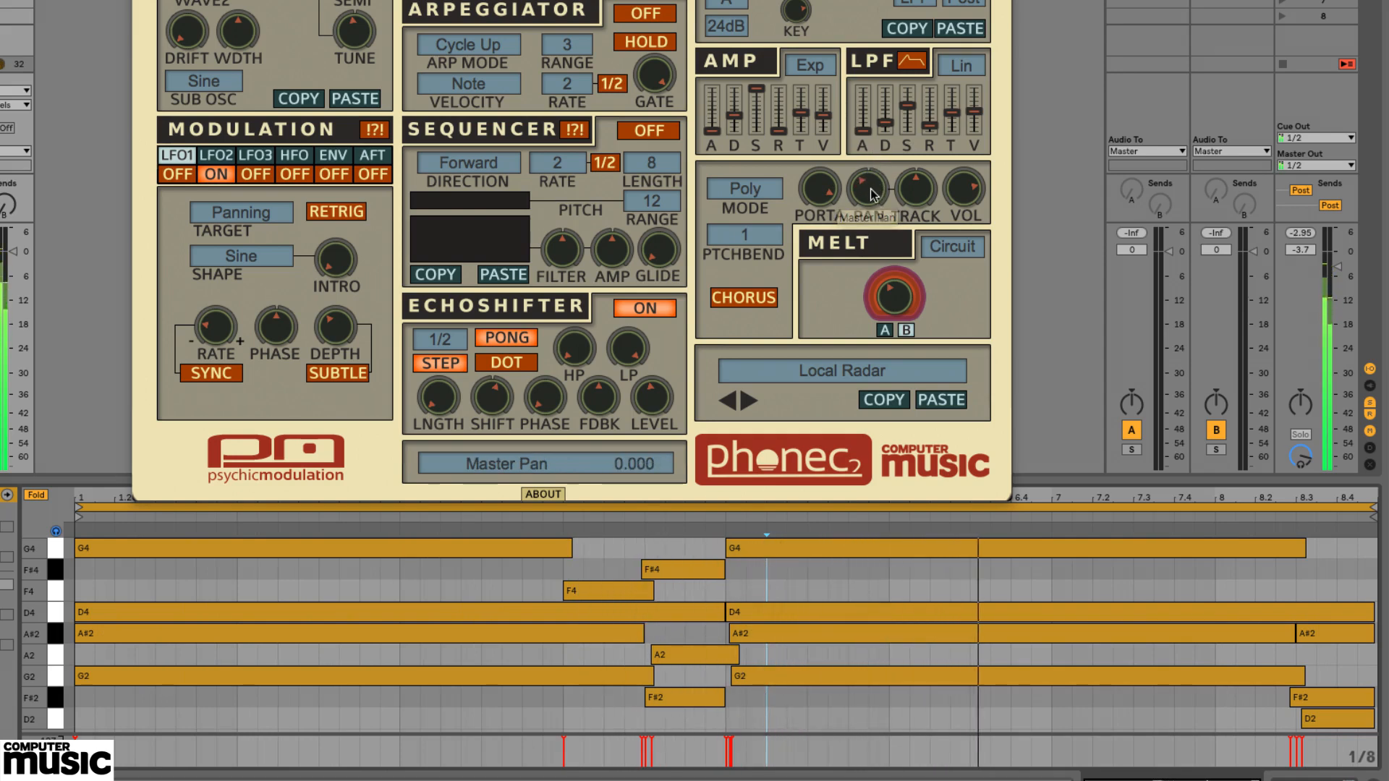
- Turn on the arpeggiator and sweep the pan key tracking to 100%, down to -100%, and back up
left_click(651, 16)
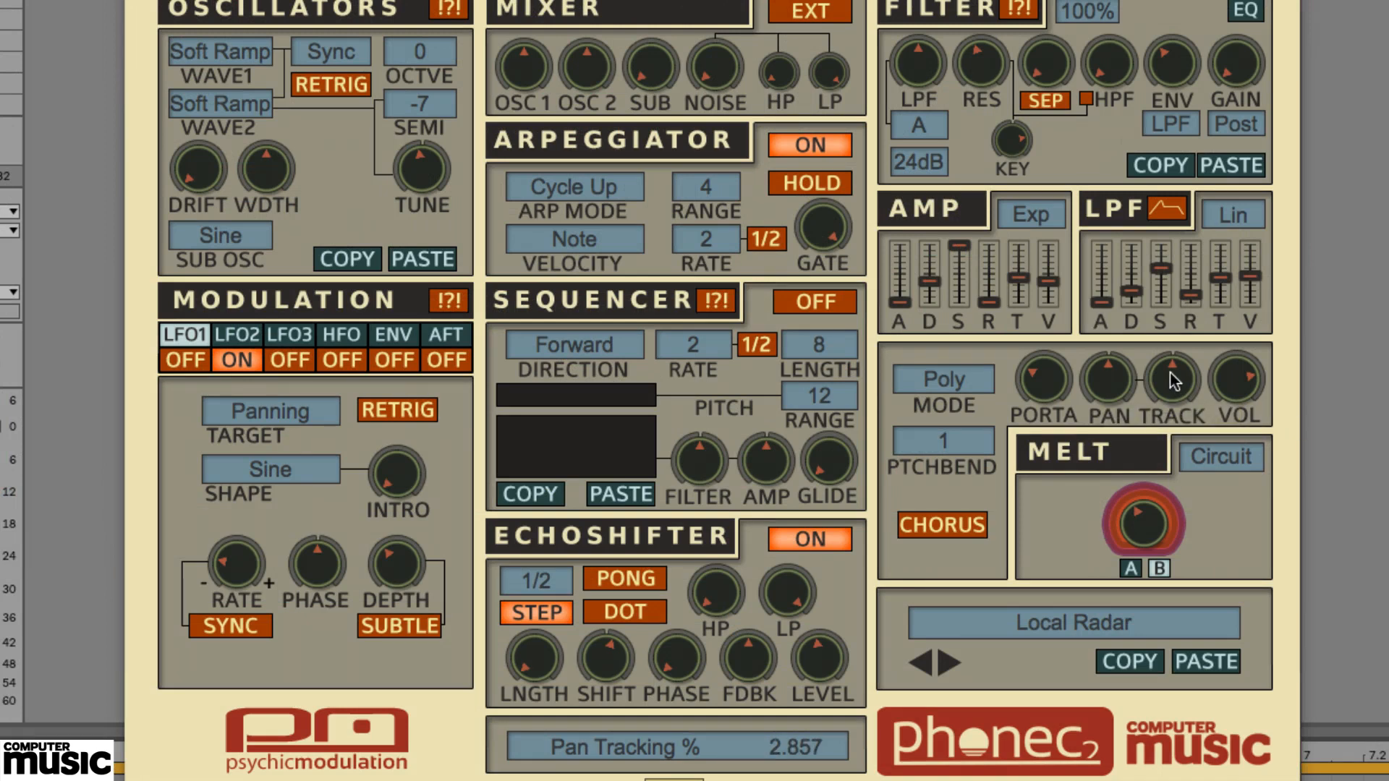
left_click_drag(1170, 341, 1170, 284)
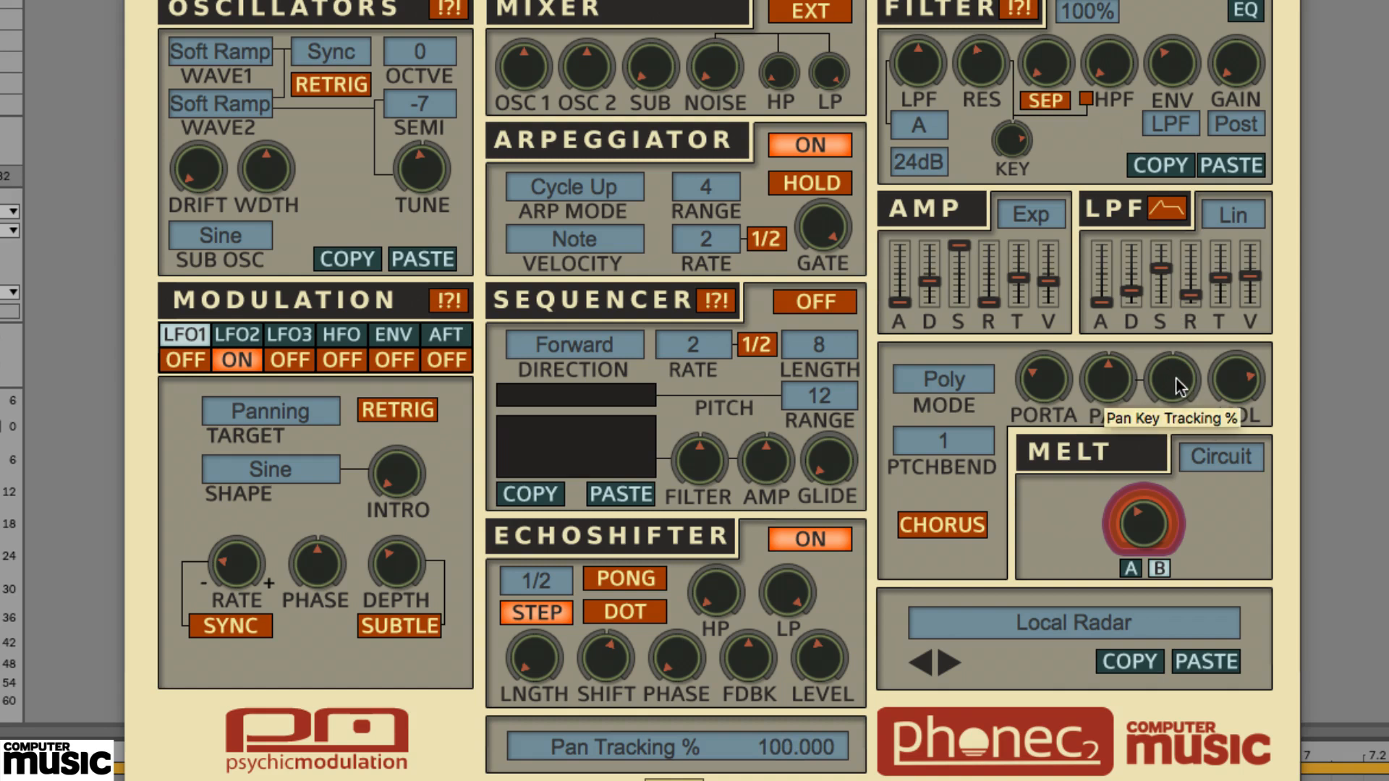
left_click_drag(1175, 378, 1172, 557)
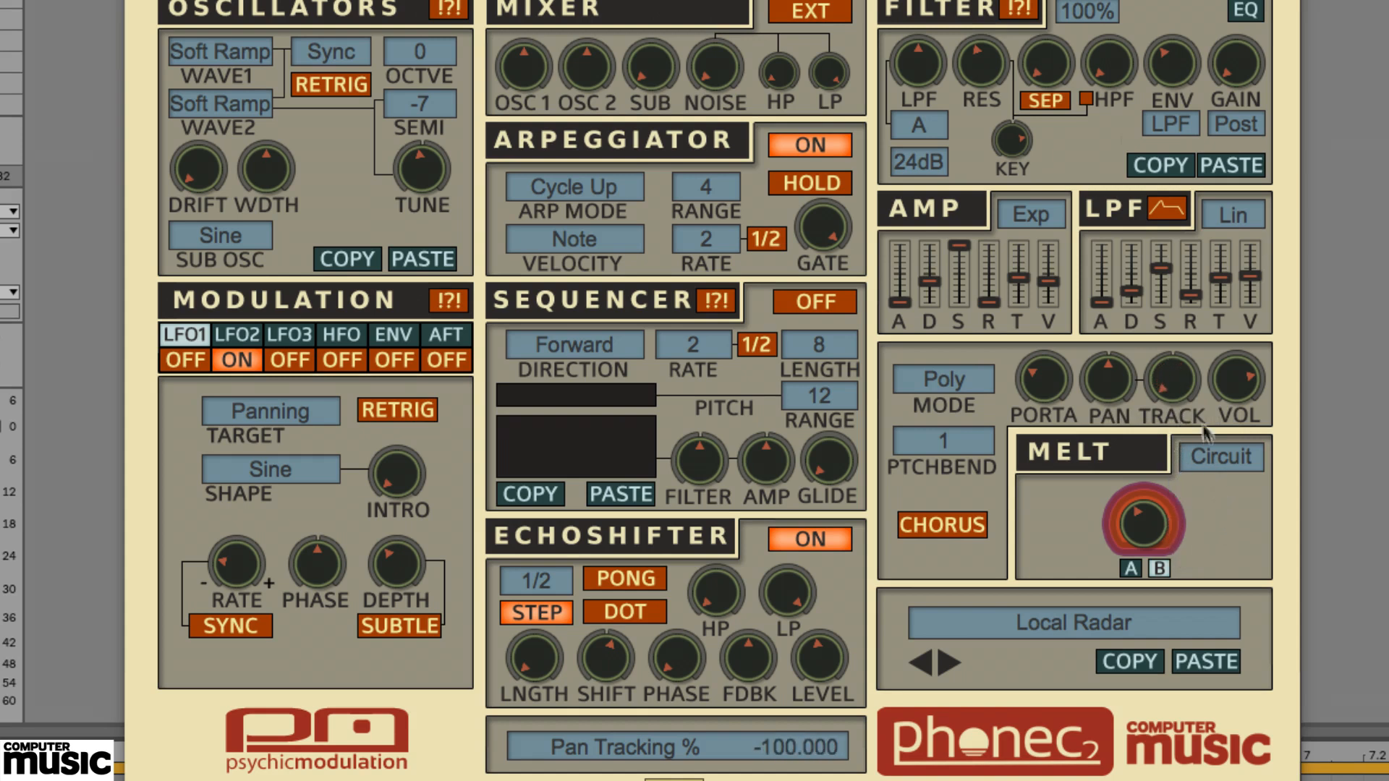
left_click_drag(1178, 387, 1179, 282)
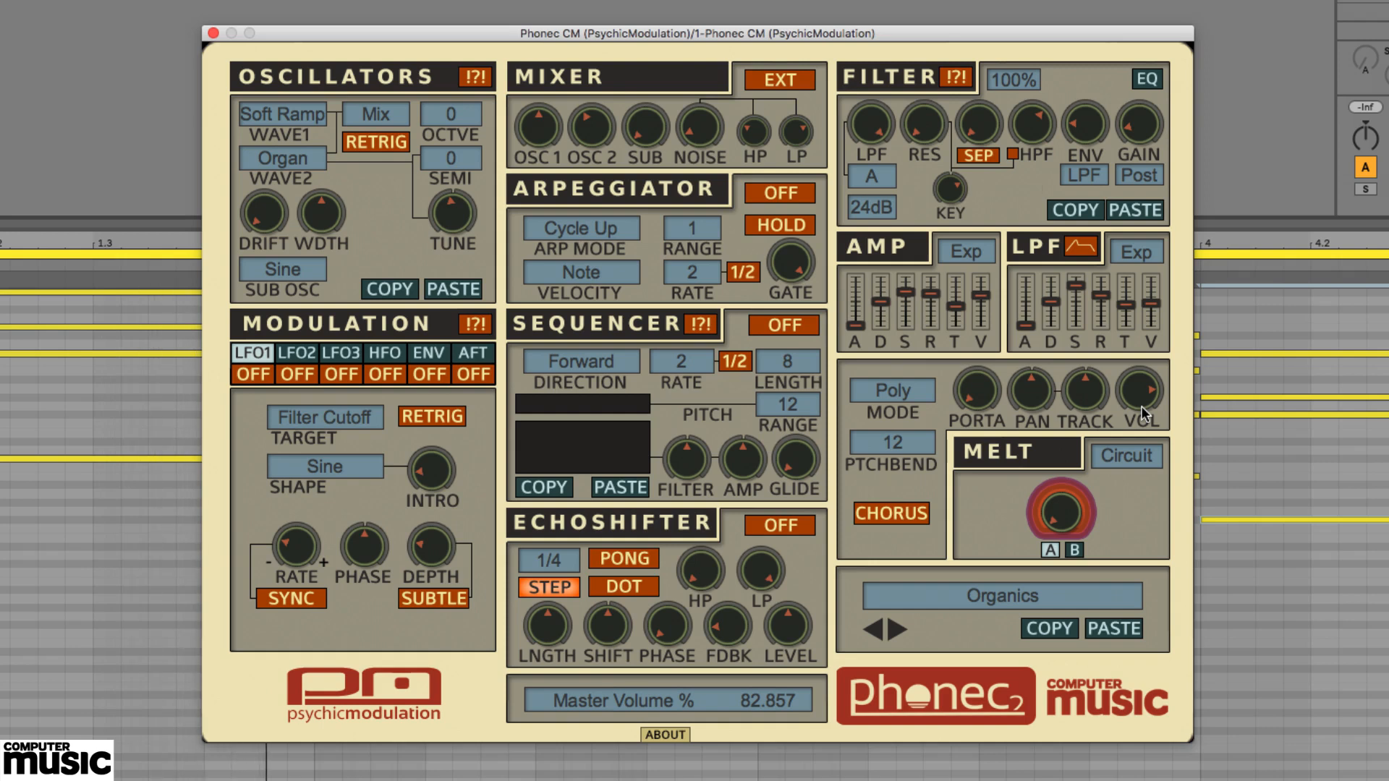
- In the Organics patch, set the filter's low-pass cutoff to about 54 and its resonance to about 31
left_click(875, 128)
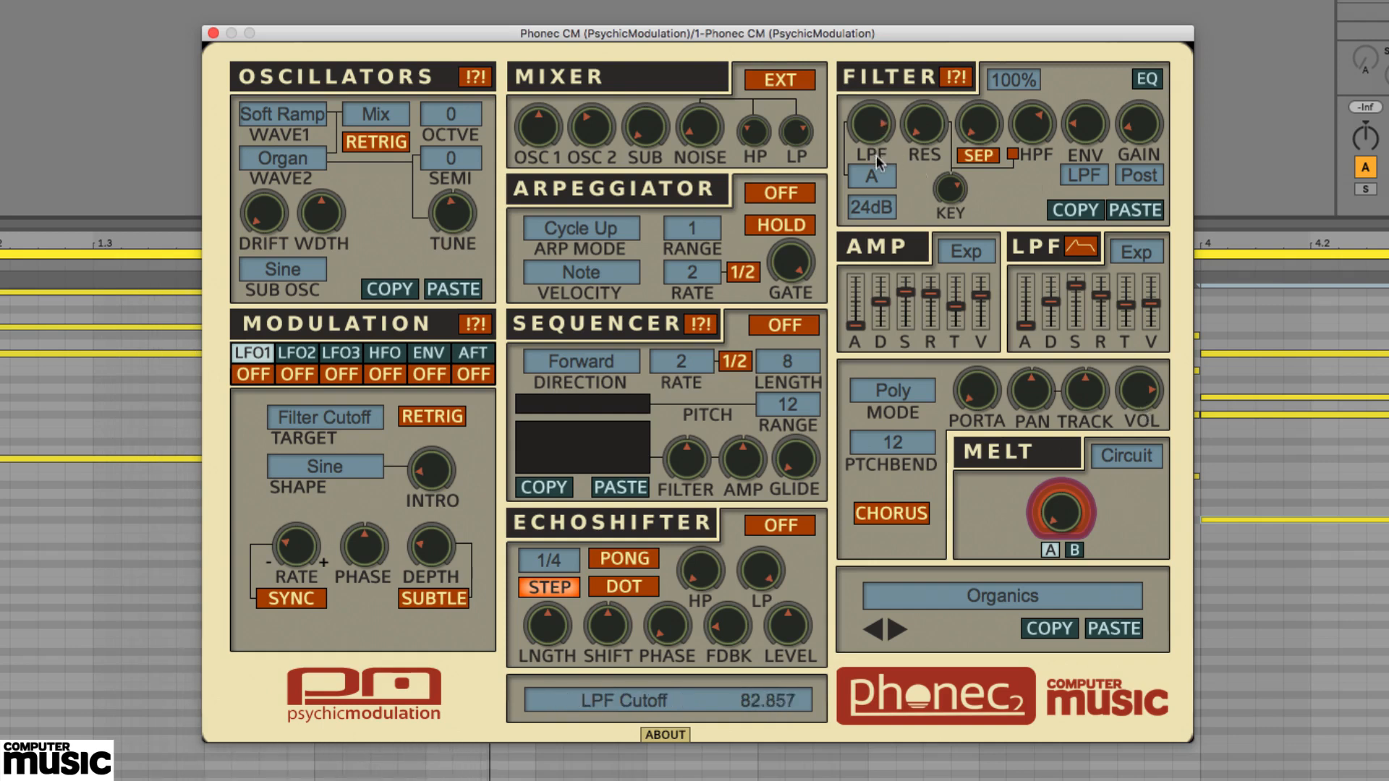
left_click_drag(875, 192, 875, 195)
left_click_drag(924, 123, 935, 83)
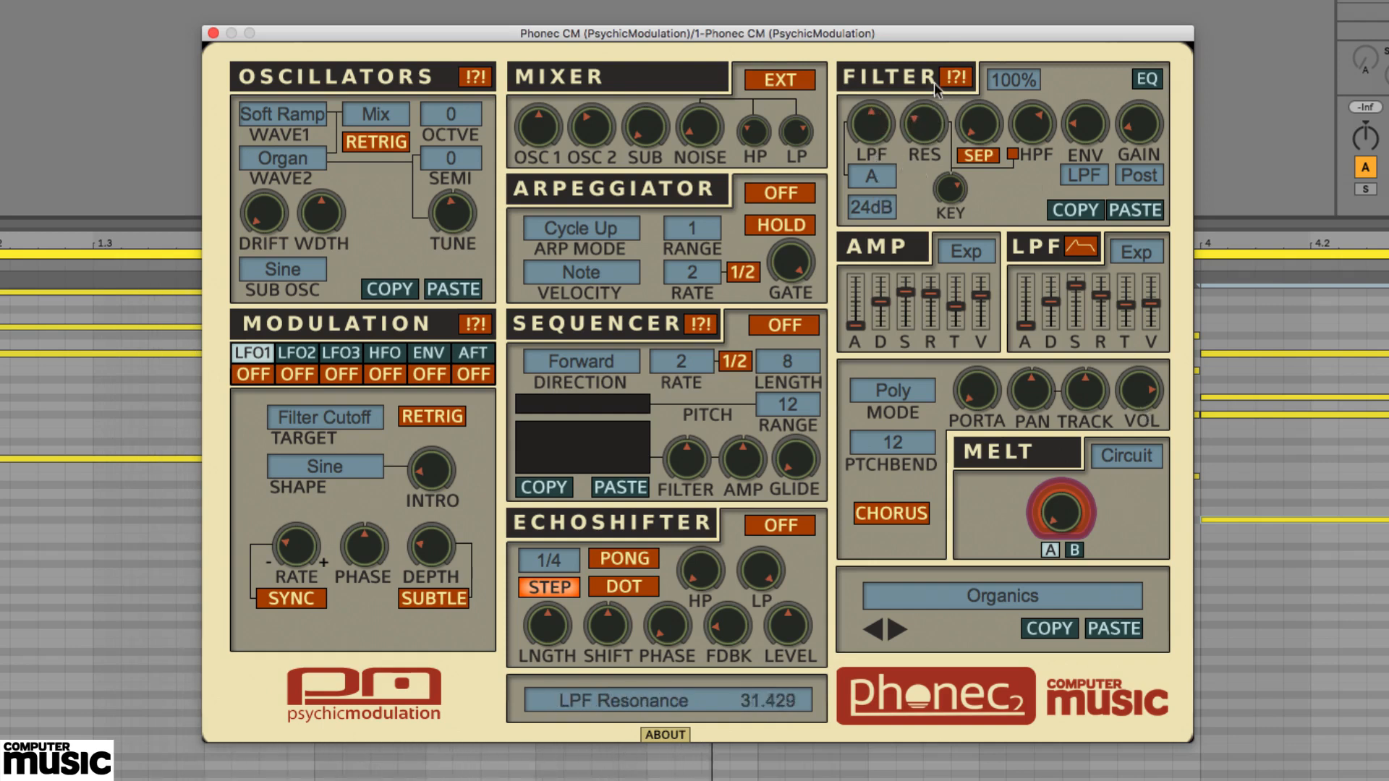
left_click(873, 116)
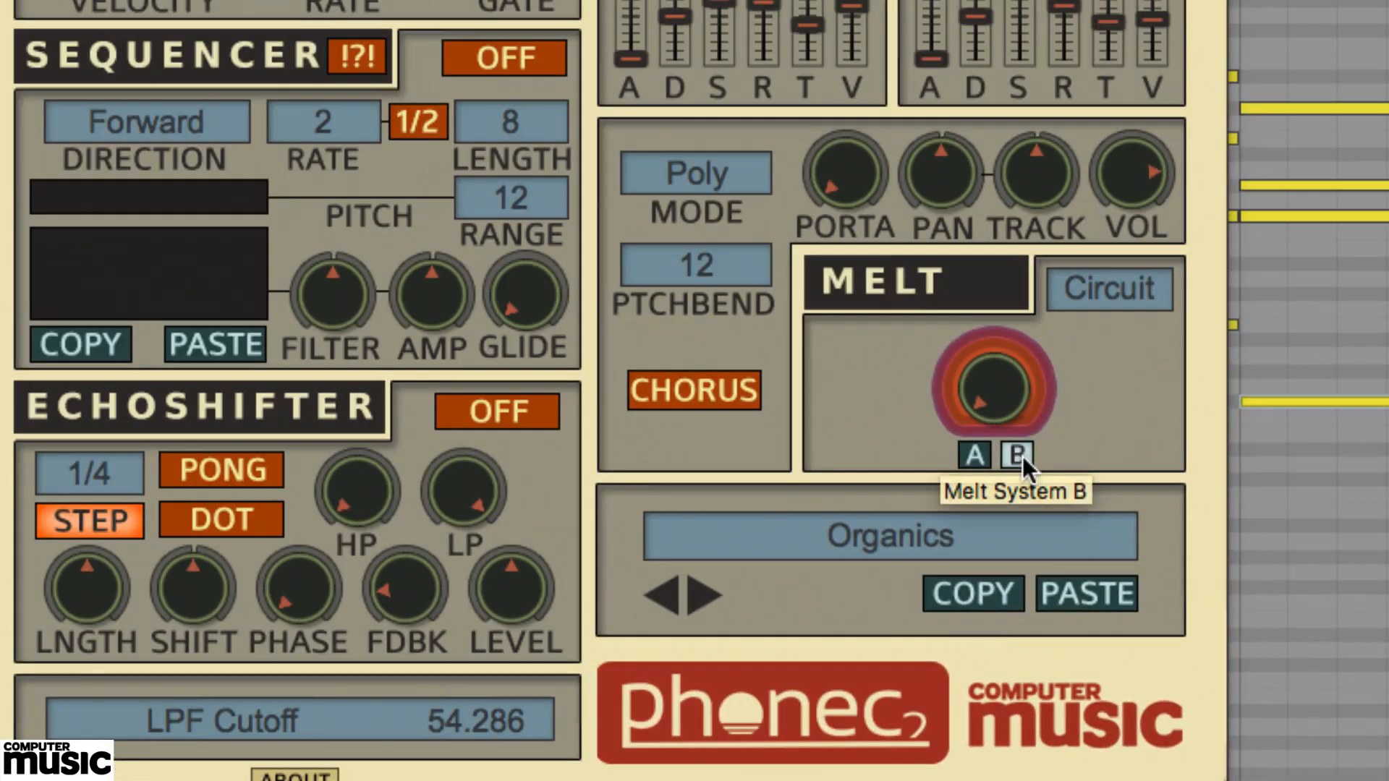
- Switch Melt to system A and raise the melt depth to about 53
left_click(968, 457)
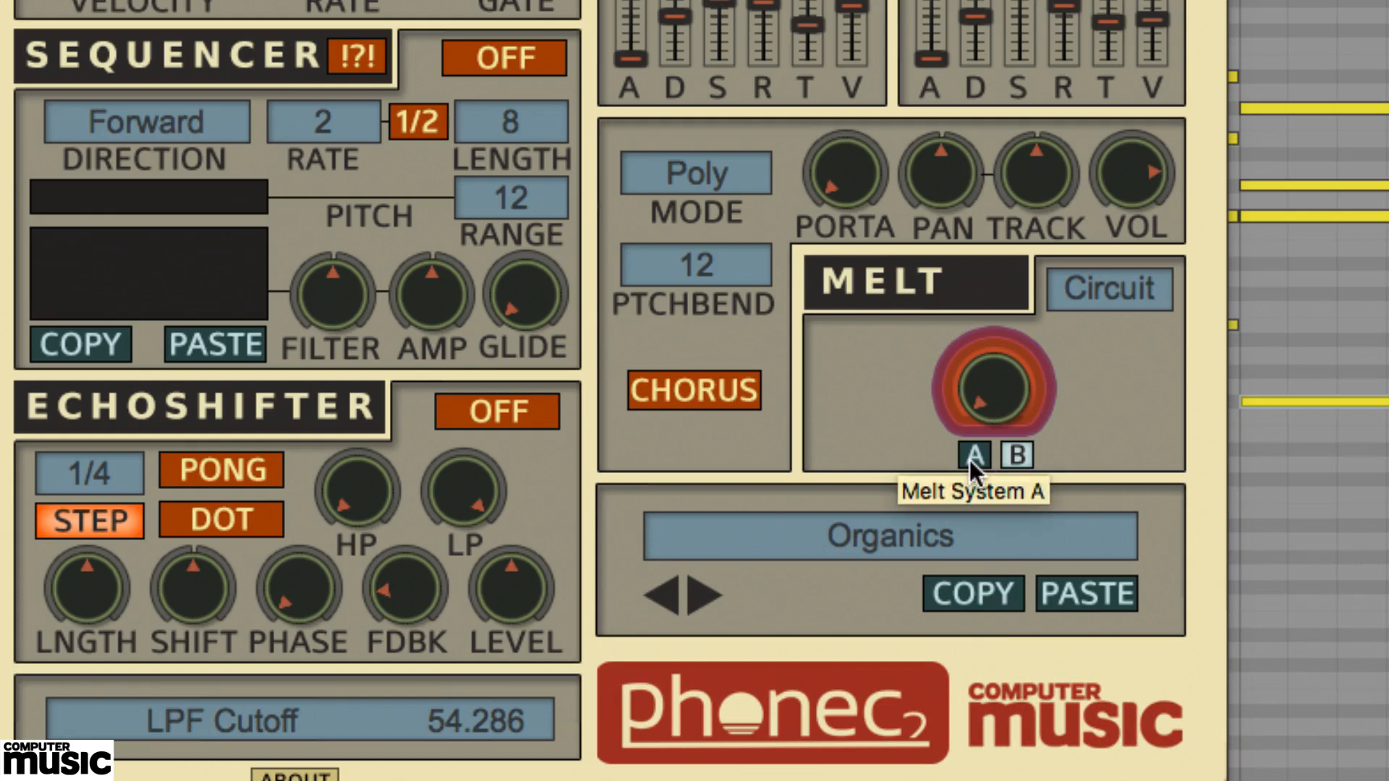
left_click(970, 460)
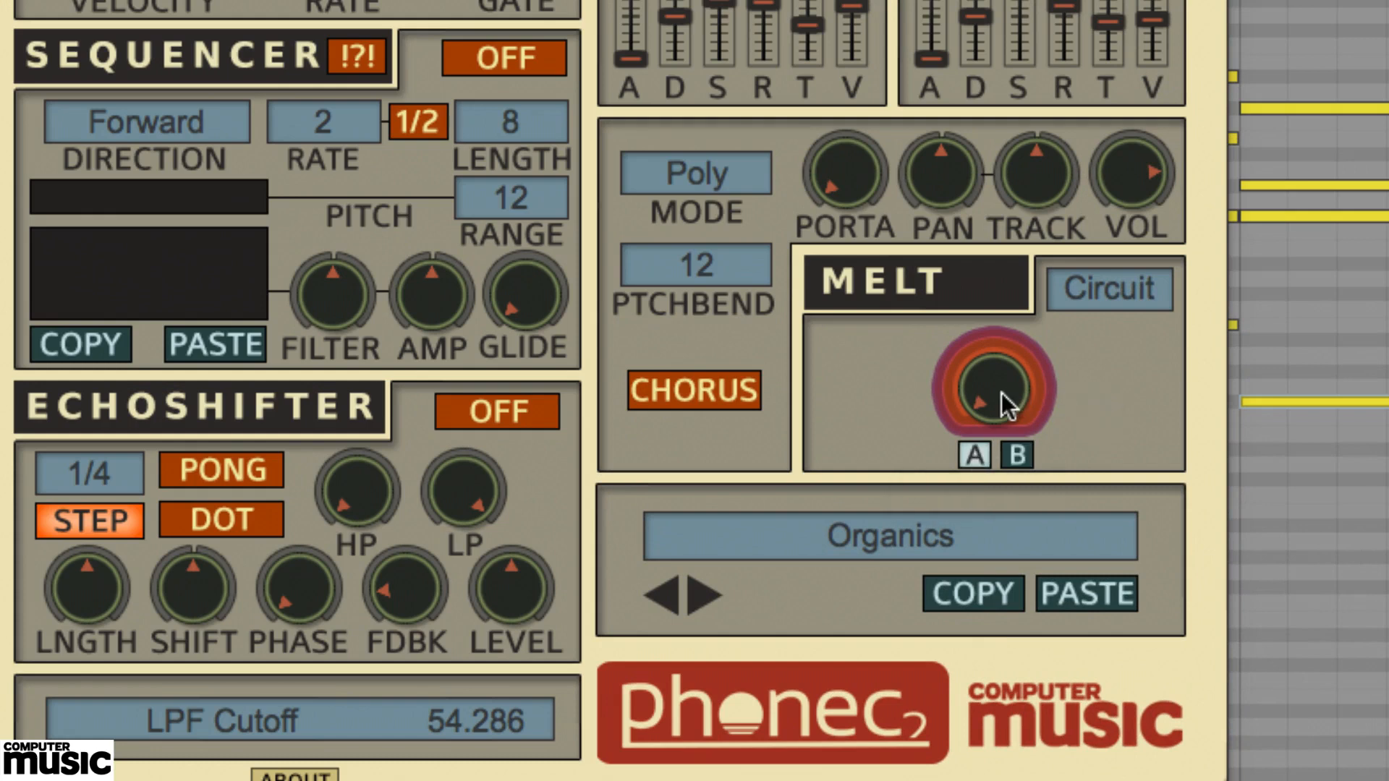
left_click_drag(1003, 394, 1010, 270)
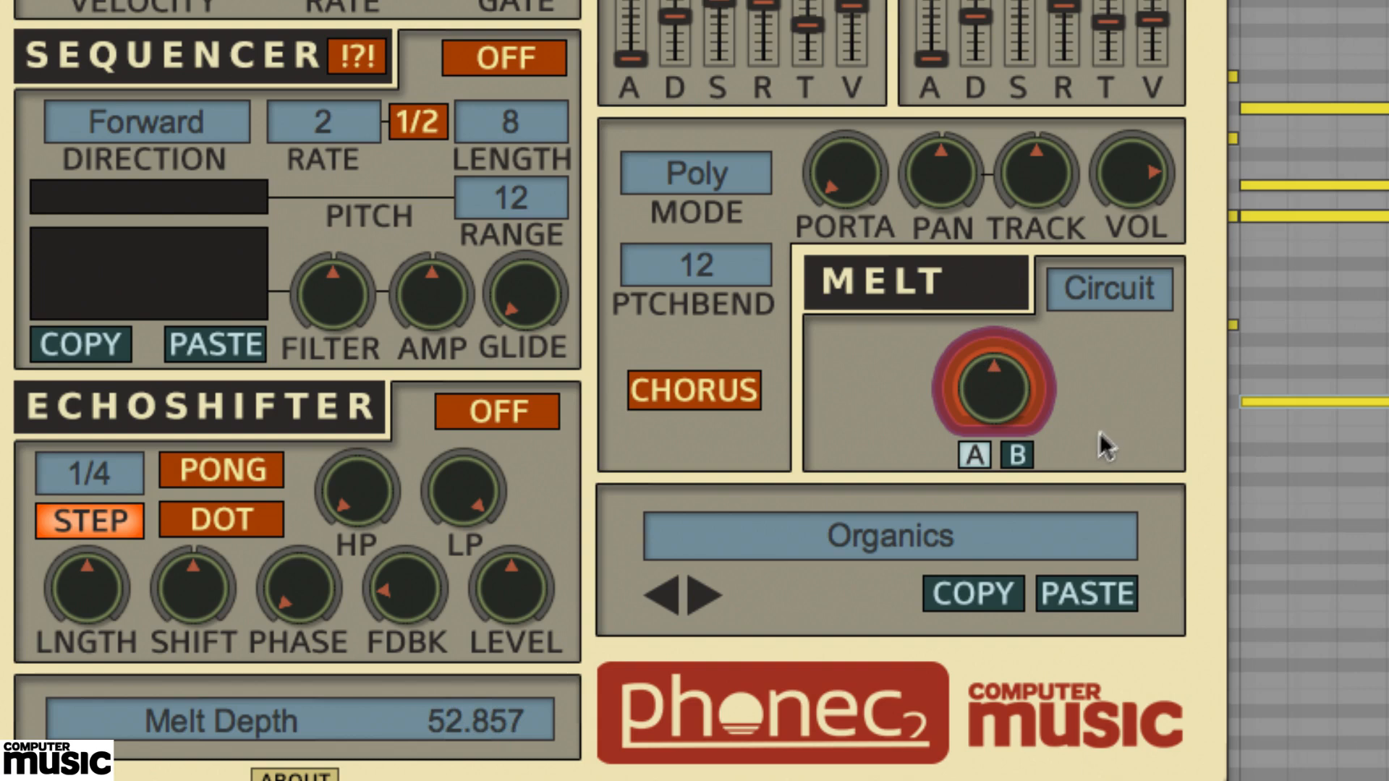
- Switch Melt to system B and raise the melt depth to 100
left_click(1018, 454)
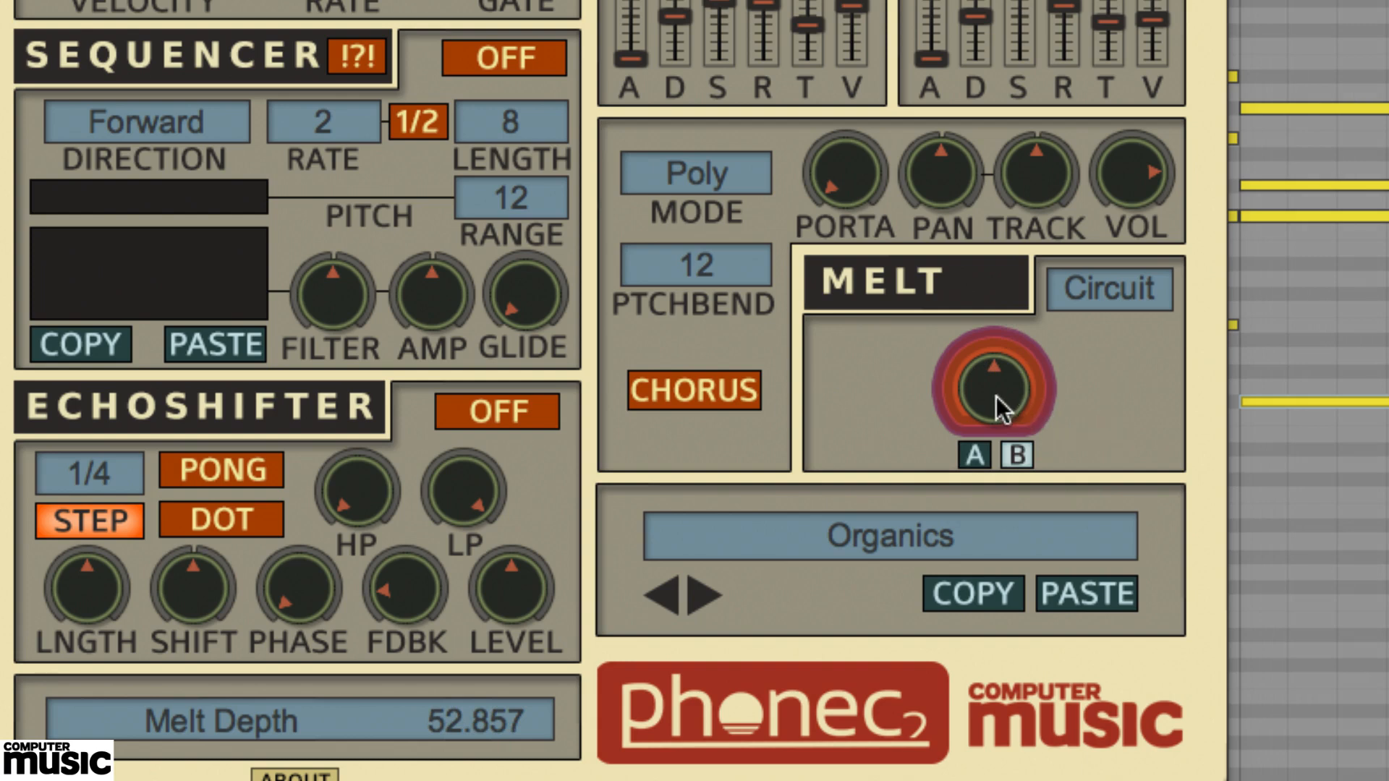
left_click_drag(997, 407, 993, 306)
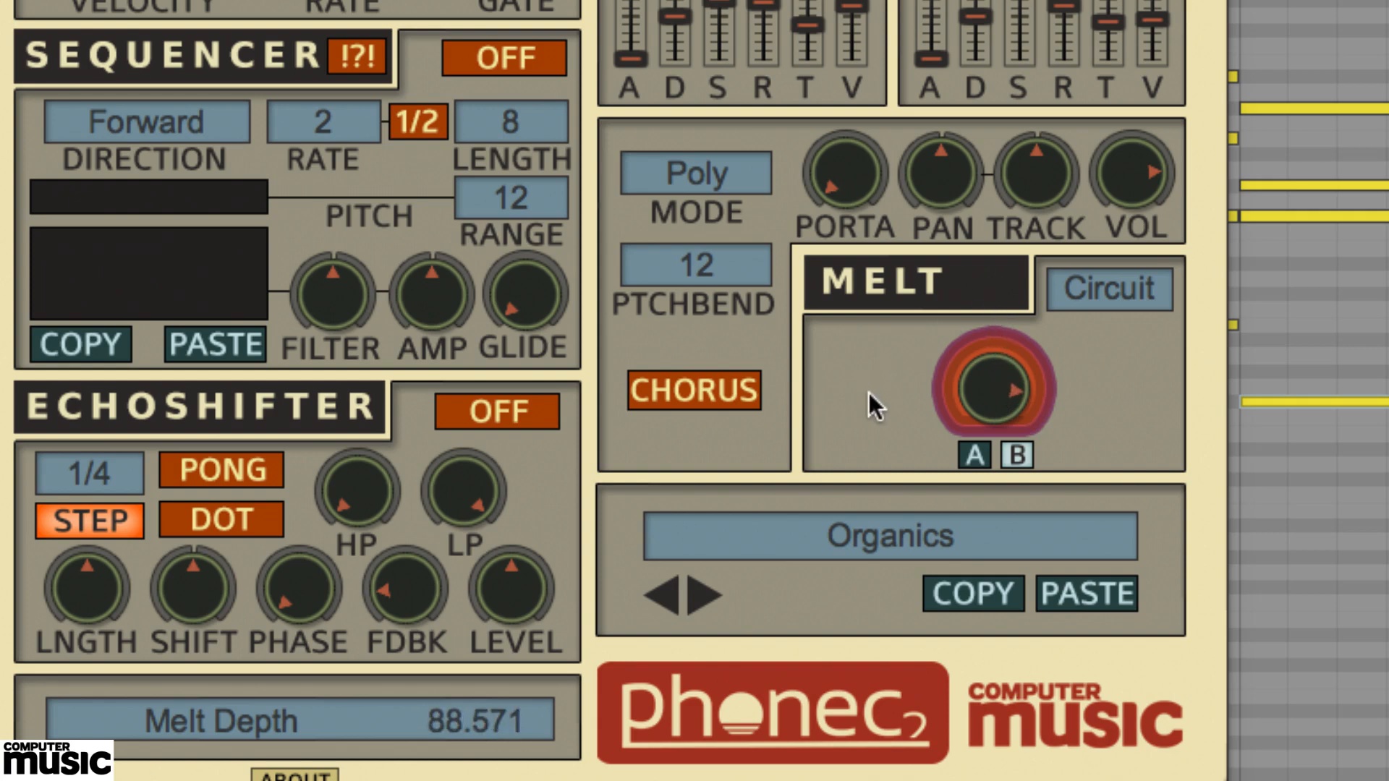
left_click_drag(979, 379, 980, 341)
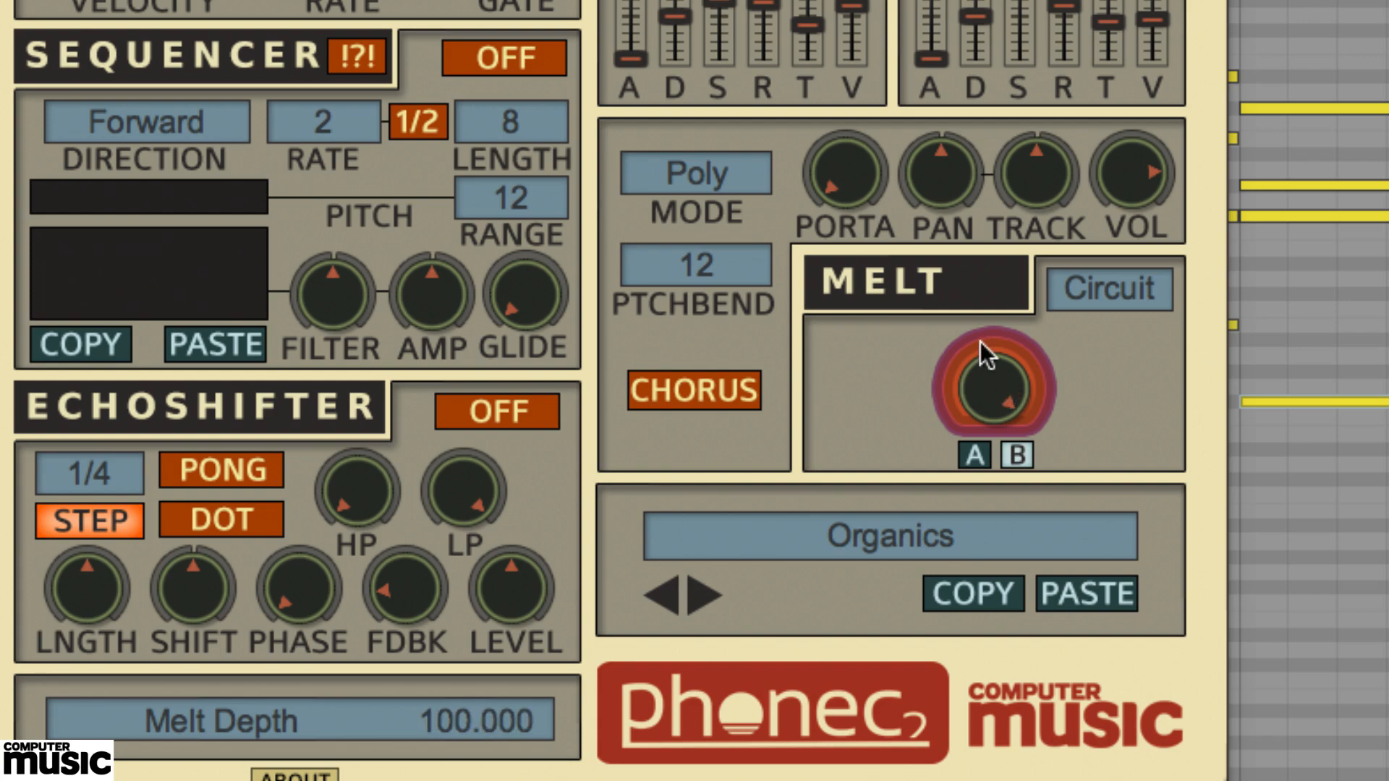
- Switch Melt to system A and turn on the Echoshifter
left_click(969, 457)
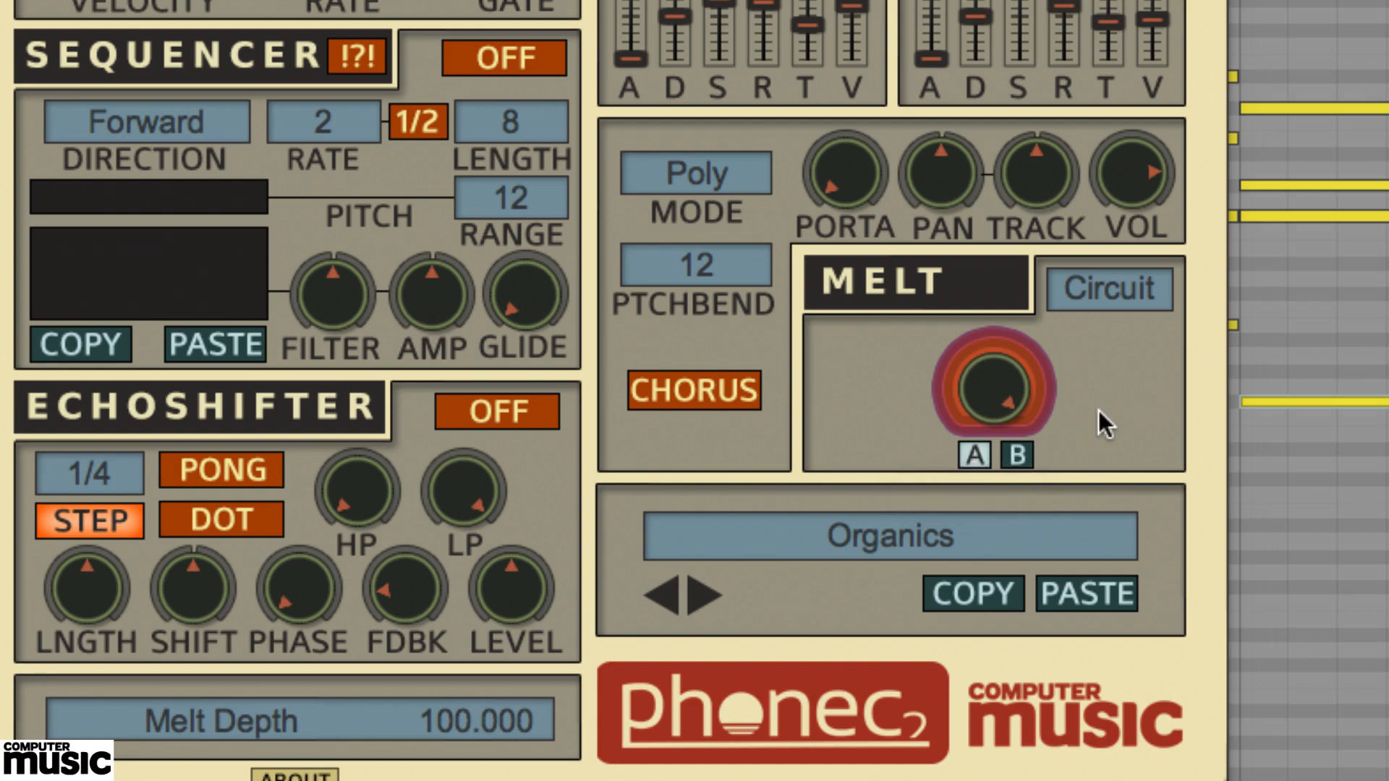
left_click(519, 411)
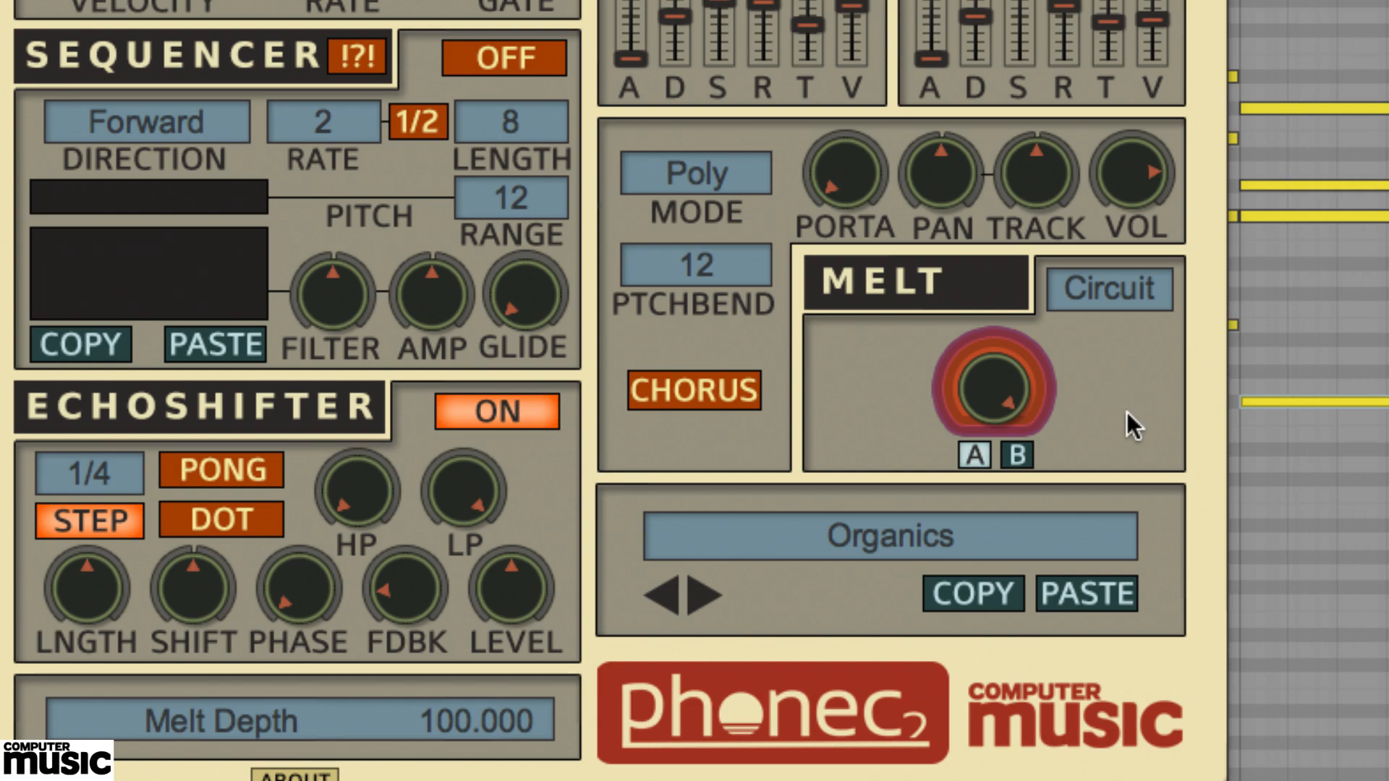
- Change the Melt mode to Tape and return it to Circuit
left_click(1122, 297)
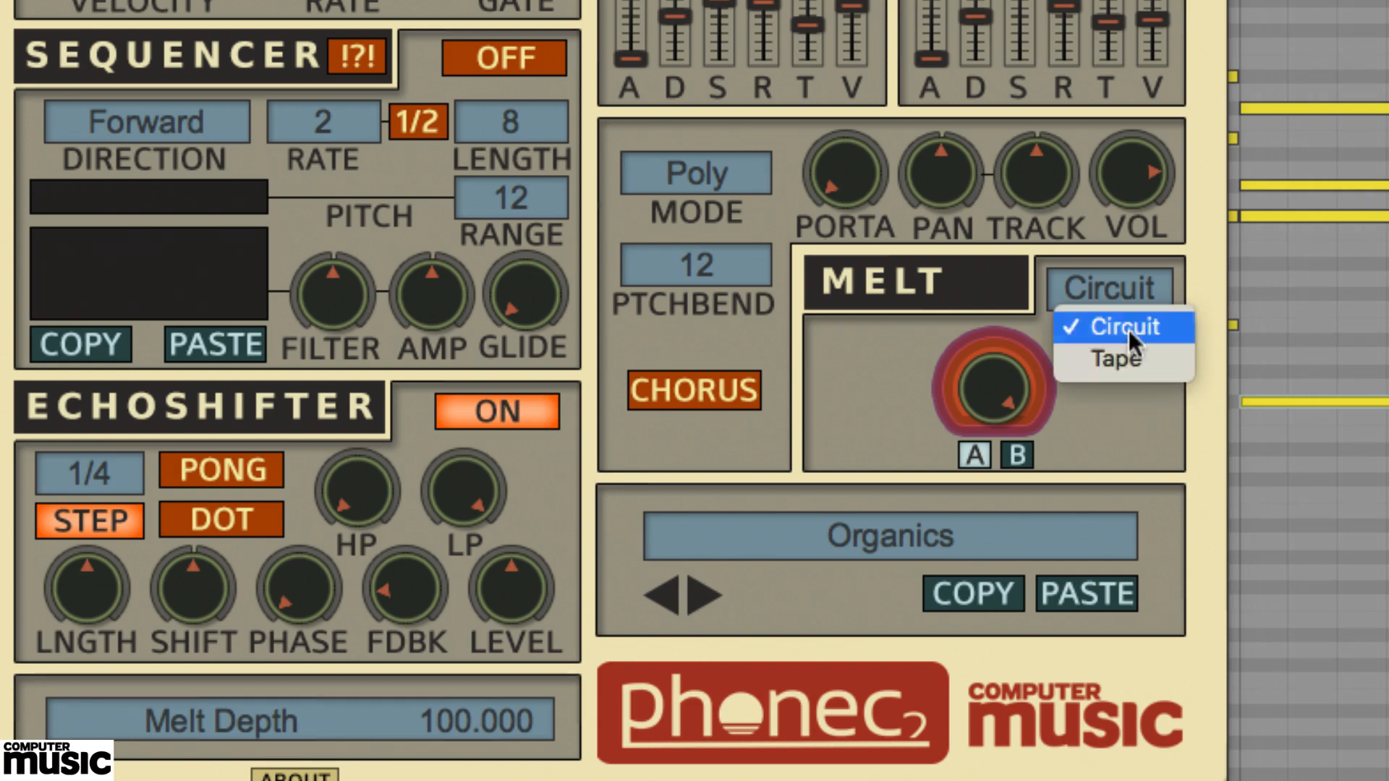
left_click(1126, 358)
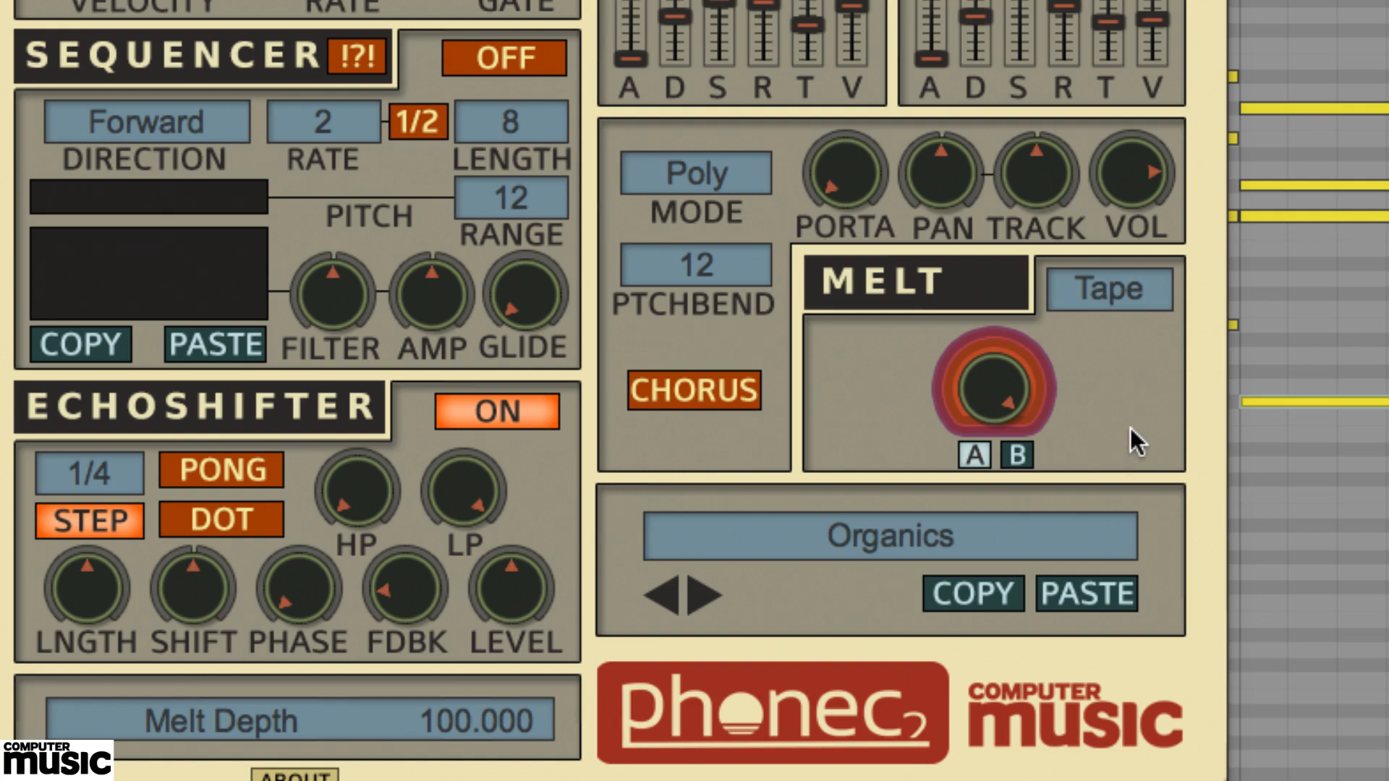
left_click(1100, 283)
left_click(1100, 323)
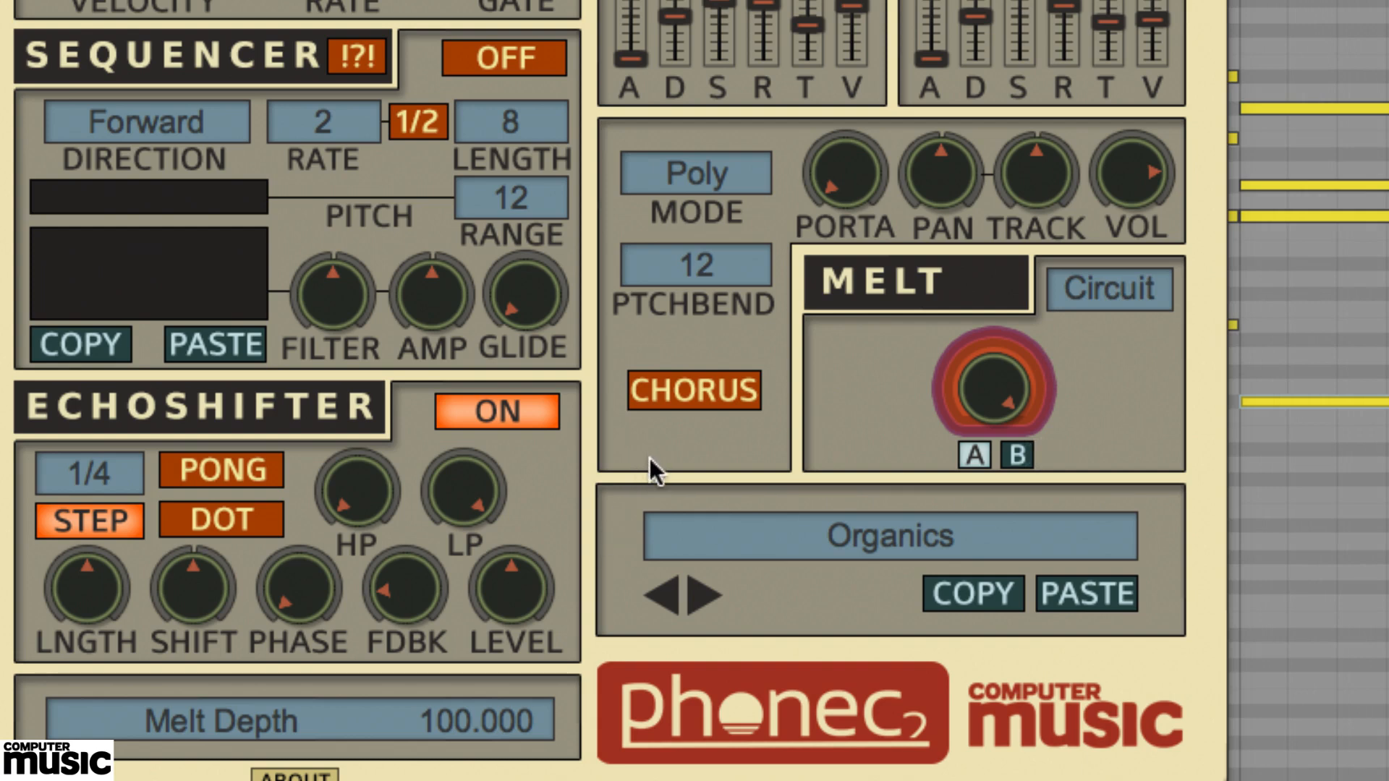
- Switch Melt to system B and lower the melt depth
left_click(1016, 456)
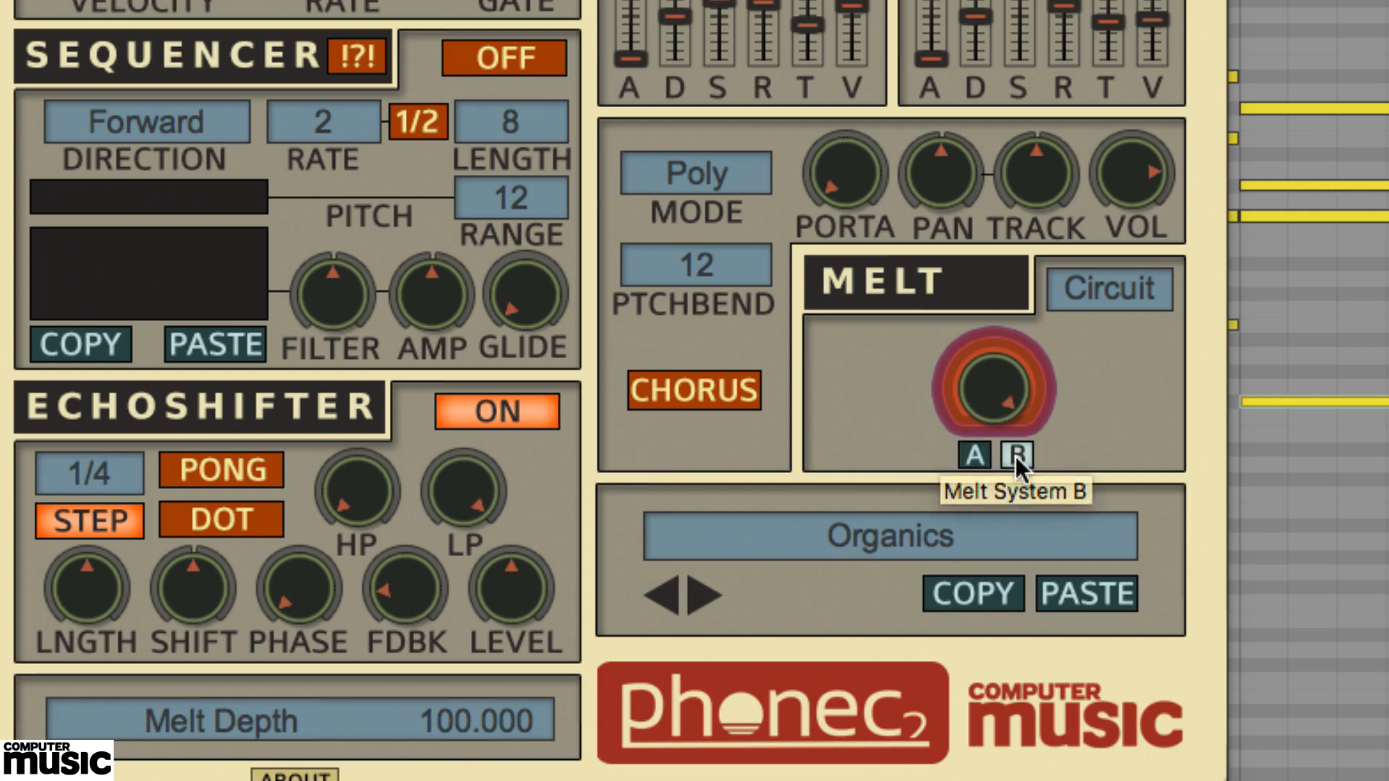
left_click_drag(966, 391, 965, 480)
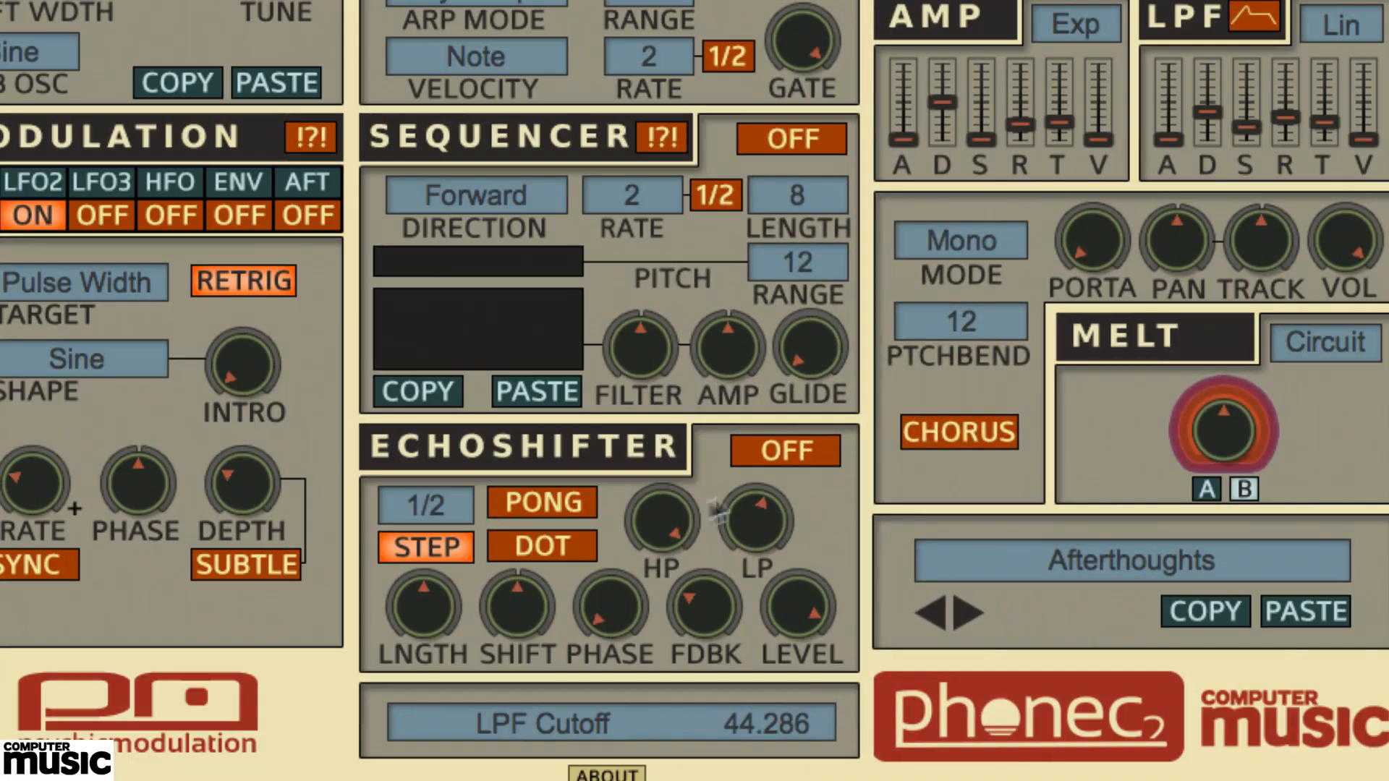
- In the Afterthoughts patch, turn on the Echoshifter and enable its Pong mode
left_click(807, 451)
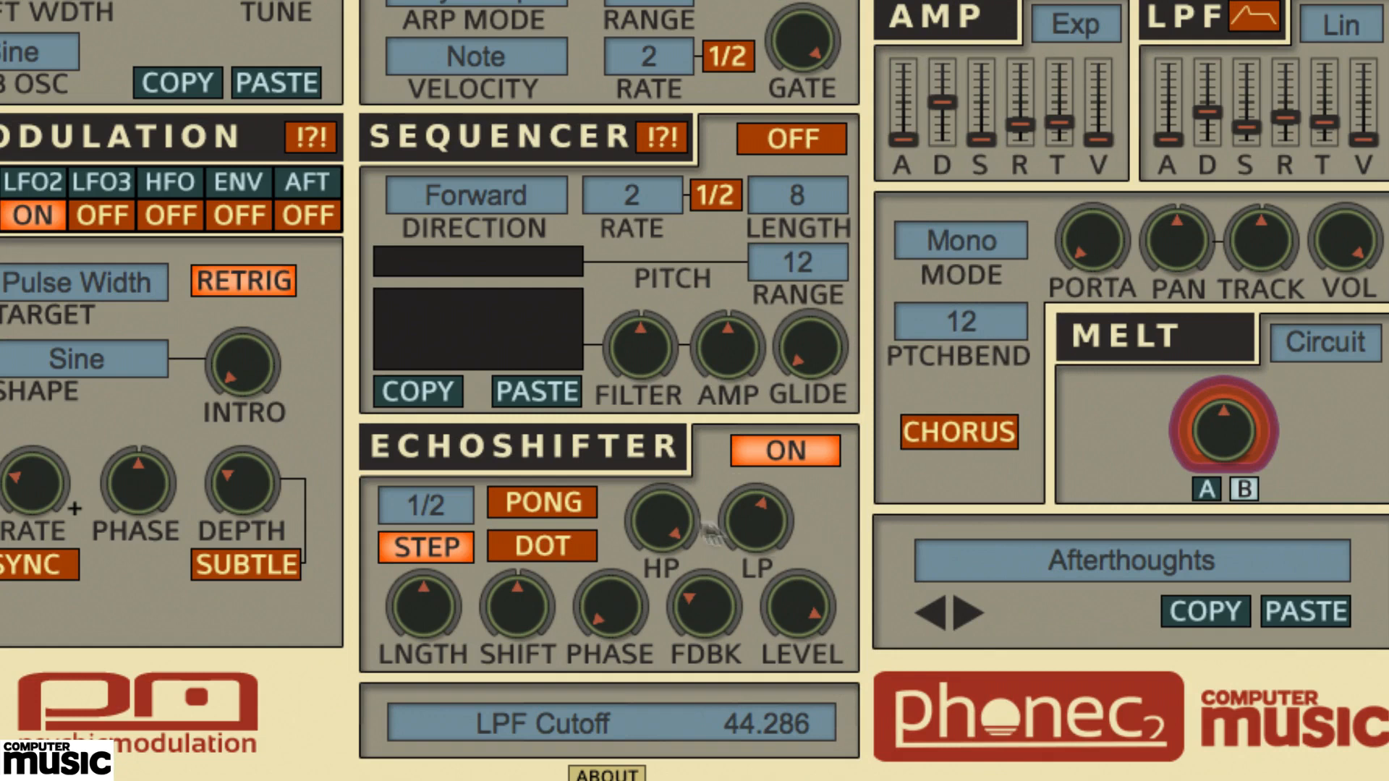
left_click(570, 506)
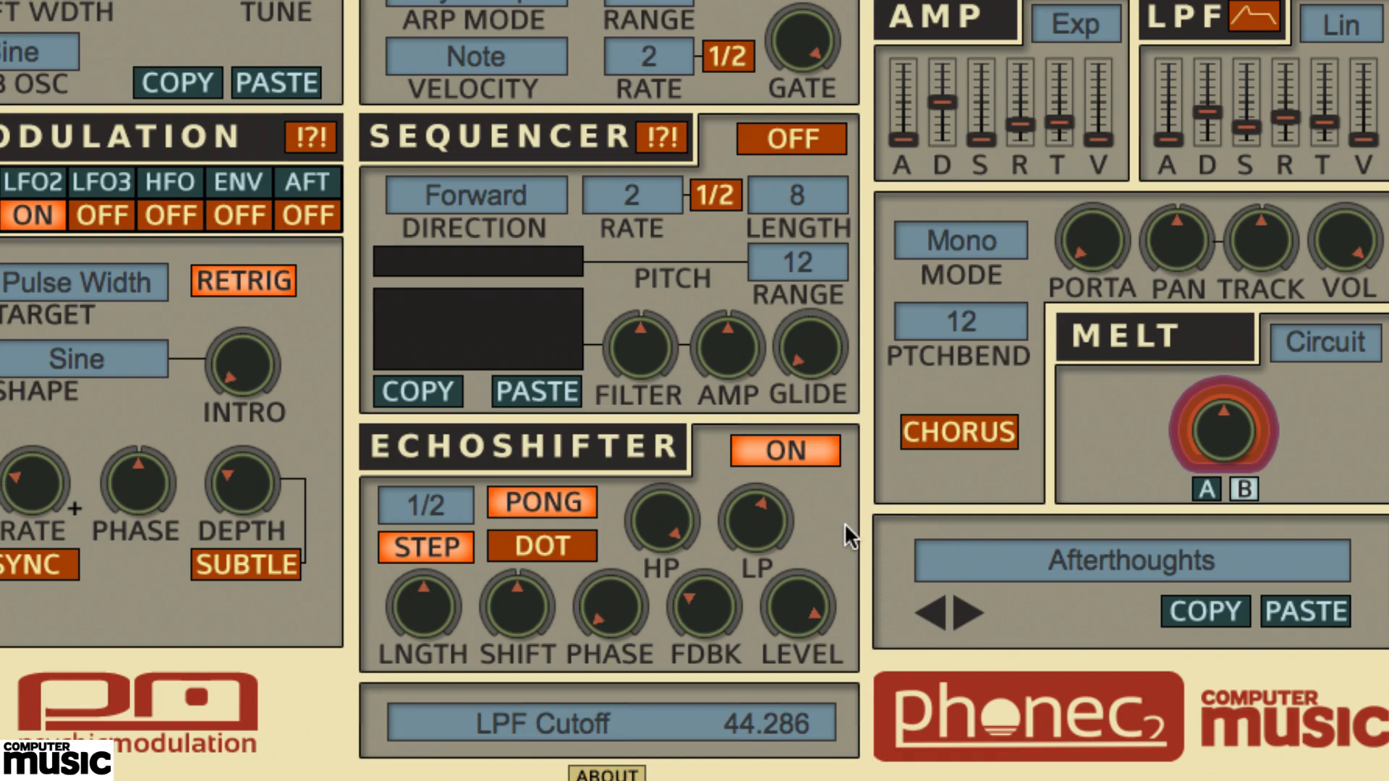
- Set the Echoshifter time to 1/4 and lower the echo length to about 2.85
left_click(427, 506)
left_click(432, 596)
left_click_drag(444, 616, 424, 662)
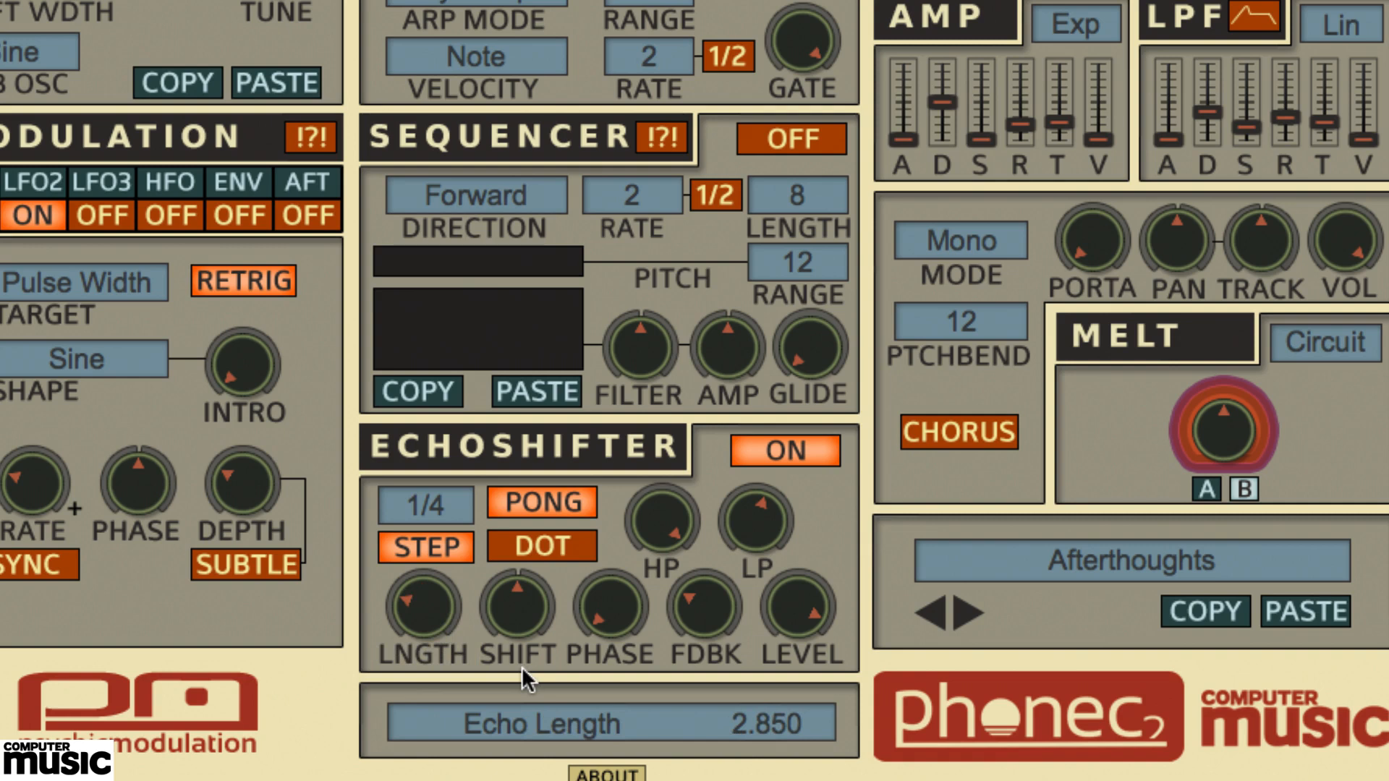
- Turn off Step mode in the Echoshifter and sweep the echo length, ending at about 1.95
left_click(448, 545)
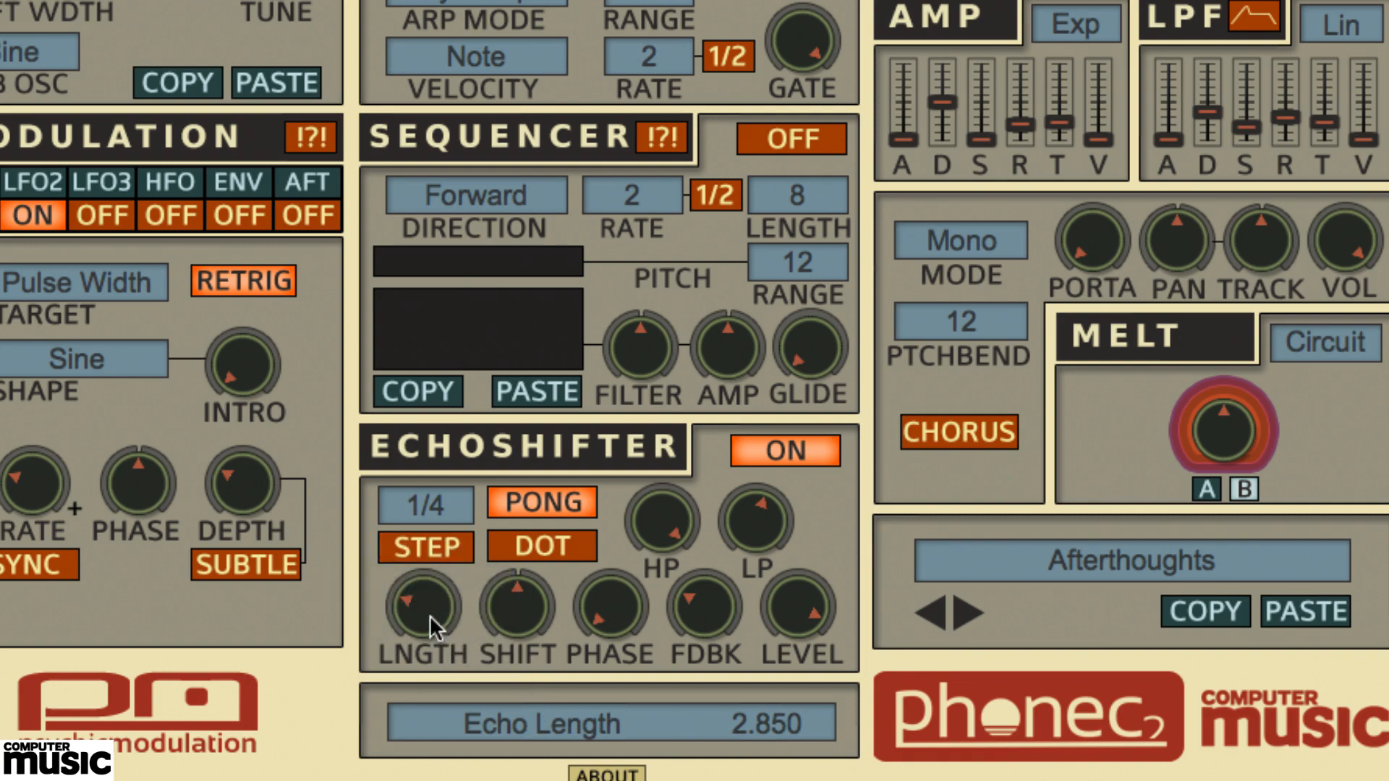
left_click_drag(430, 615, 447, 510)
left_click_drag(428, 622, 427, 749)
left_click_drag(426, 606, 426, 624)
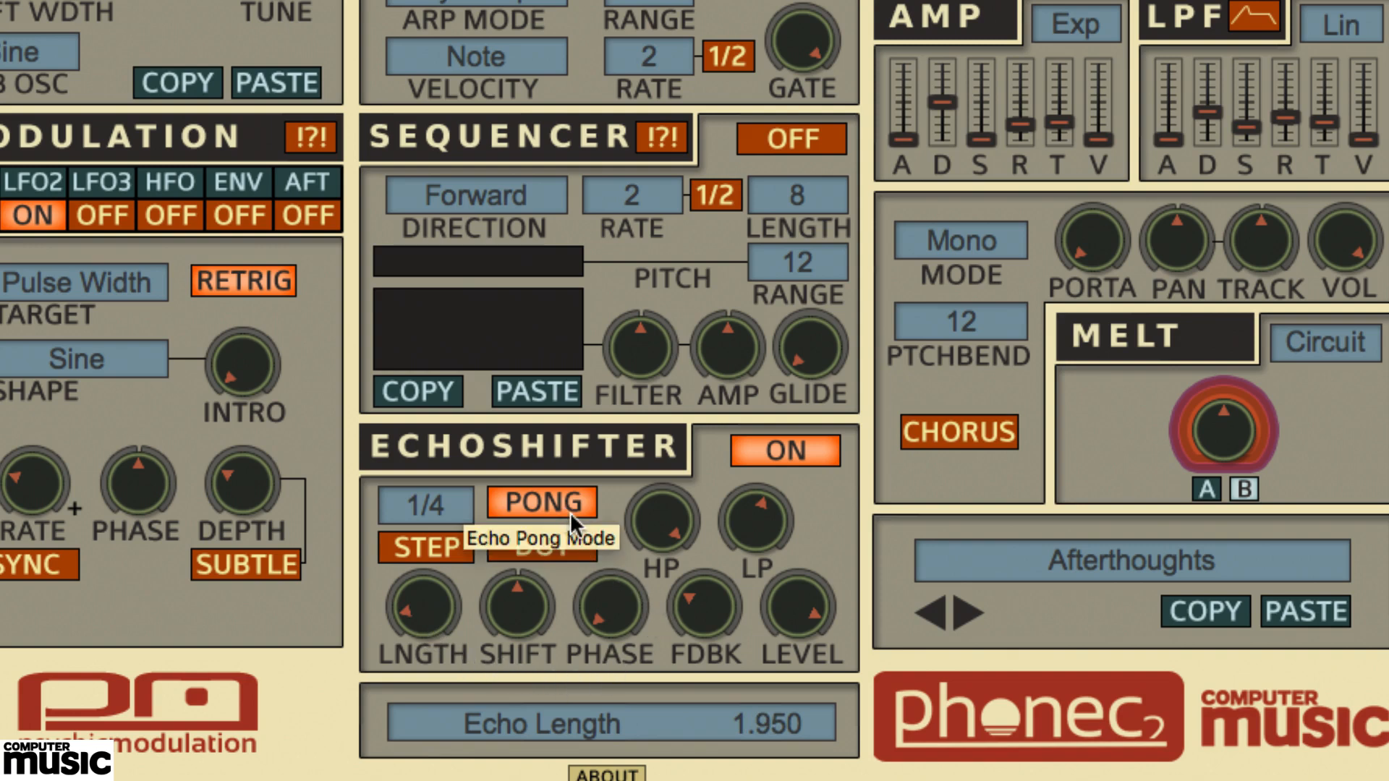
- Raise the echo shift to 100 and set the echo feedback to about 60
left_click_drag(539, 615, 552, 496)
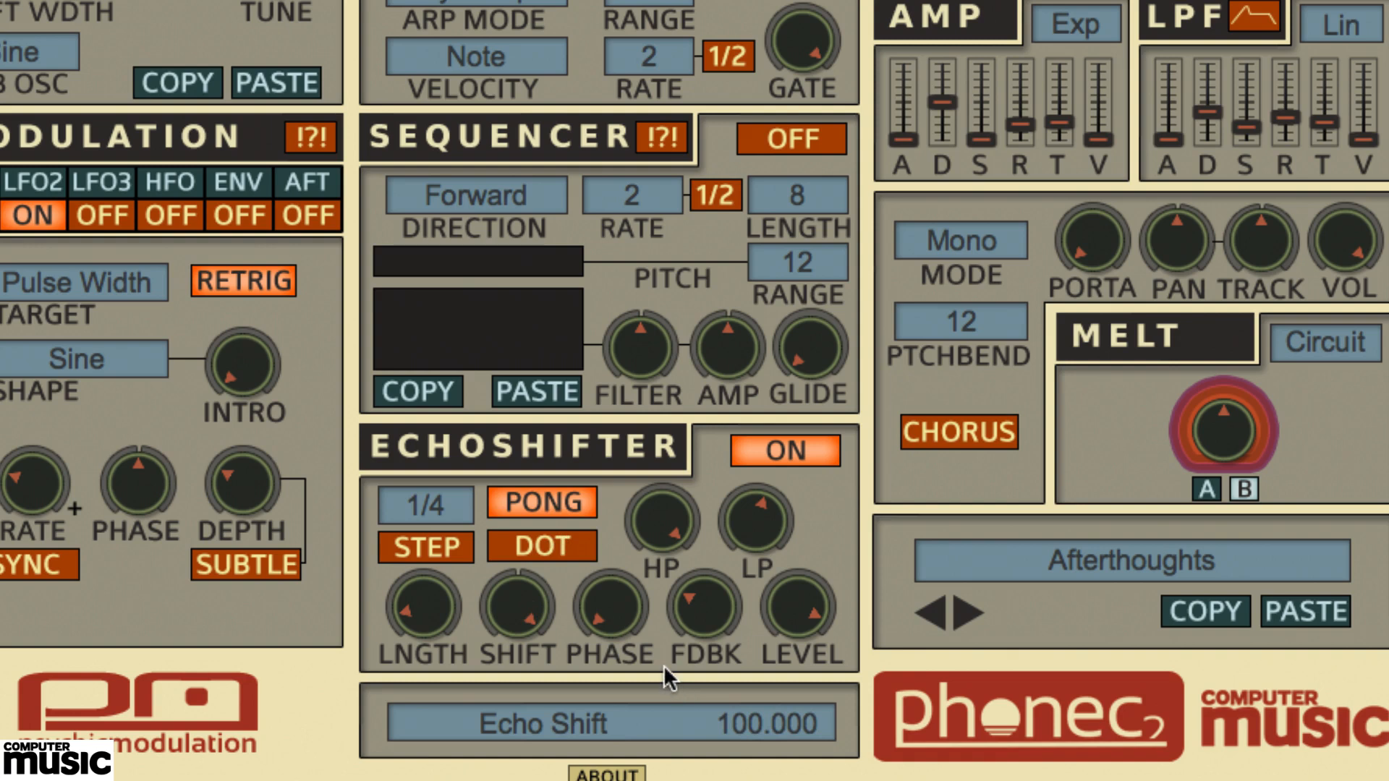
left_click_drag(693, 626, 642, 673)
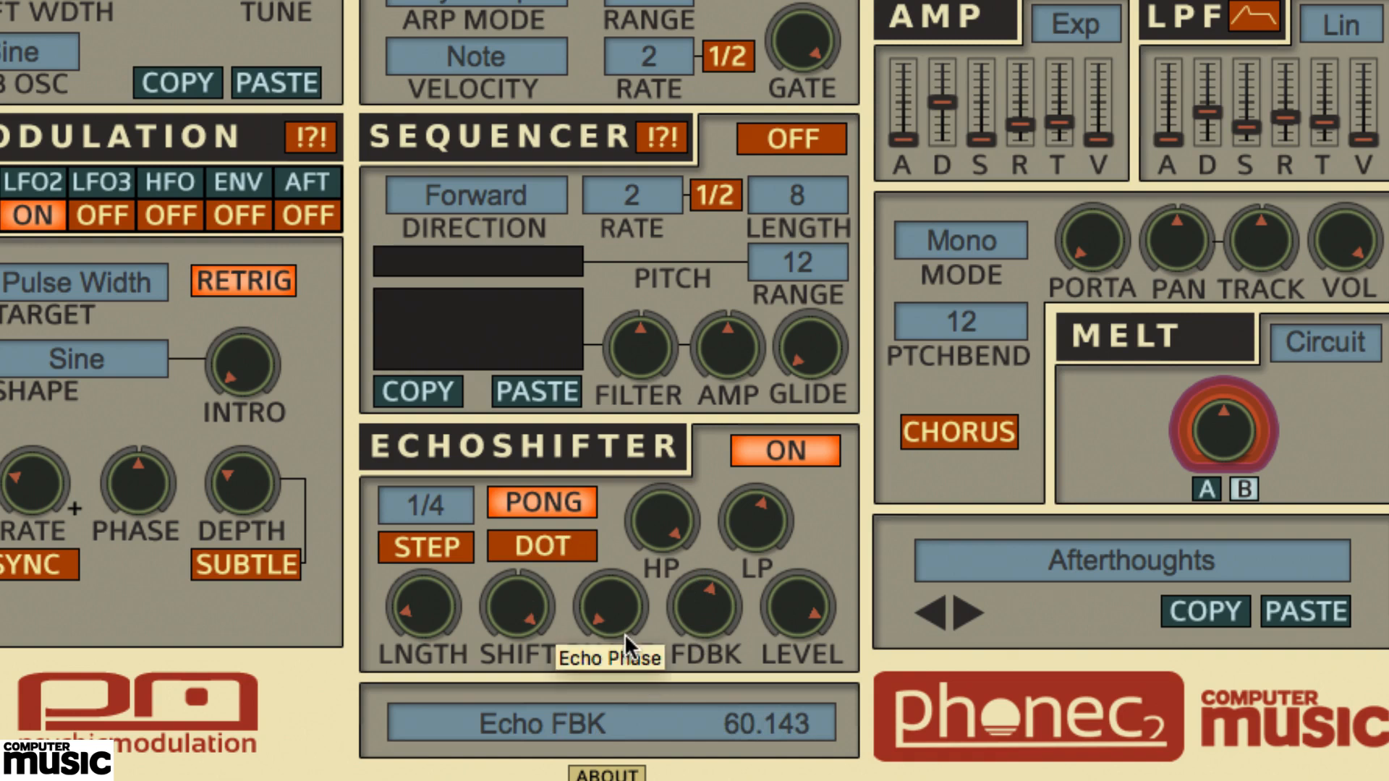
- With Pong mode off, sweep the echo phase up to about 94 and back down, and drop the echo shift to about -84
left_click_drag(623, 619, 613, 409)
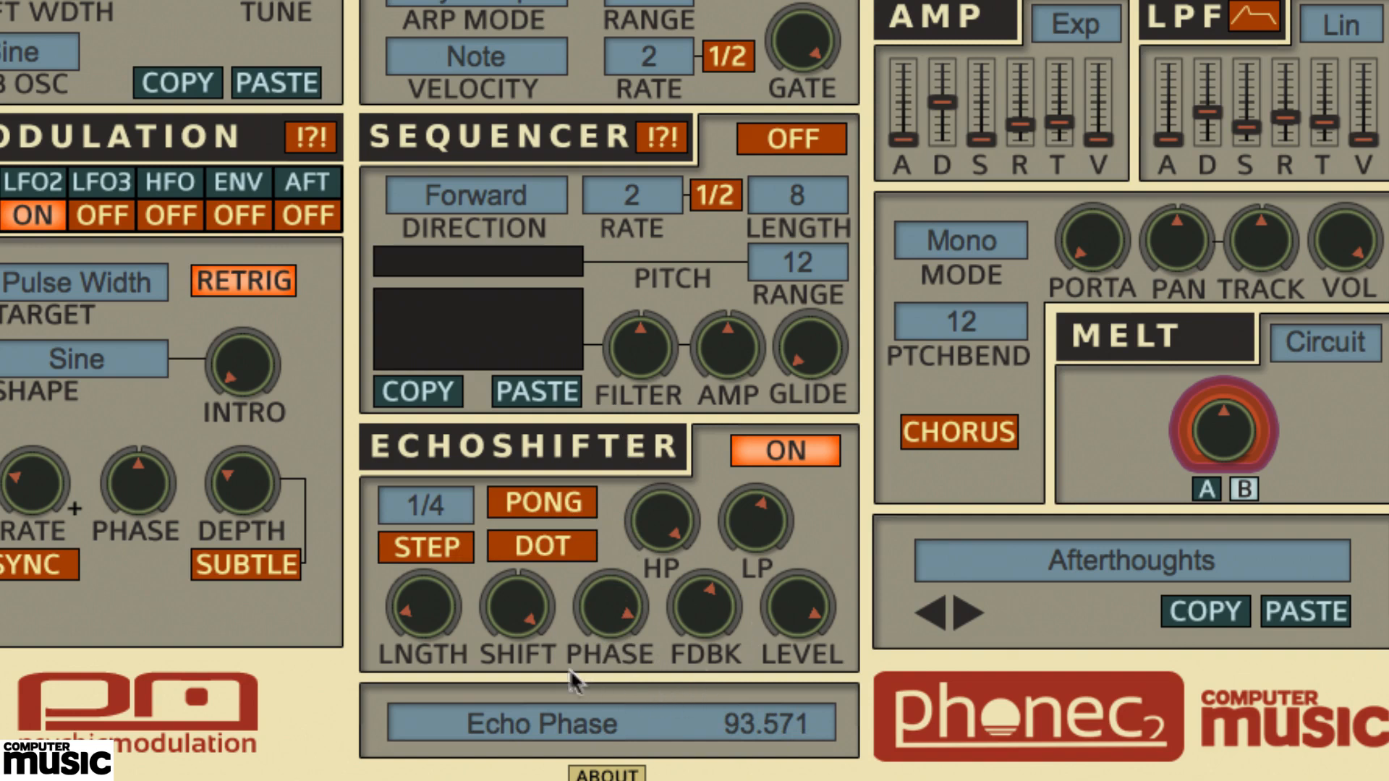
left_click_drag(522, 607, 634, 719)
left_click_drag(622, 626, 614, 706)
left_click_drag(517, 614, 516, 615)
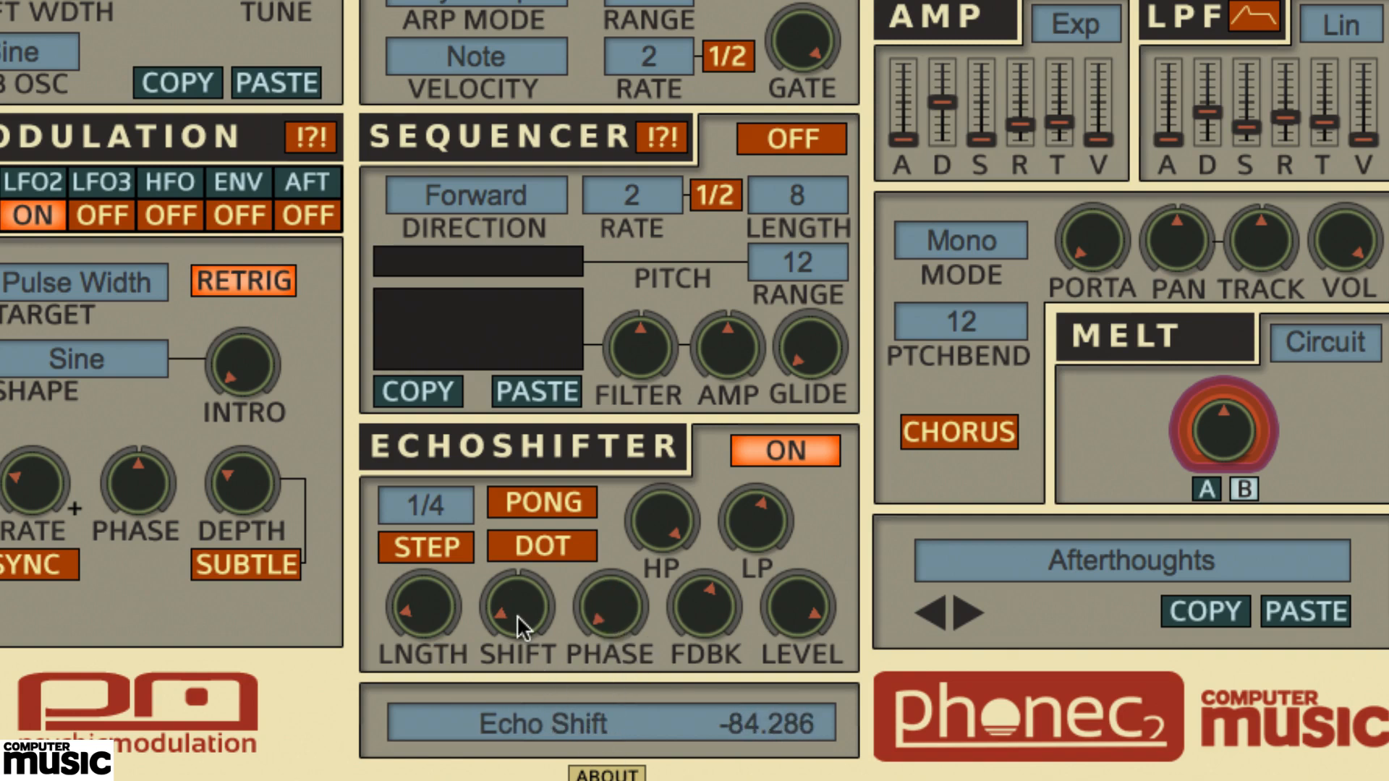
- Raise the echo shift to about 84 and the echo phase to about 59
left_click_drag(626, 628, 630, 553)
left_click_drag(531, 621, 554, 454)
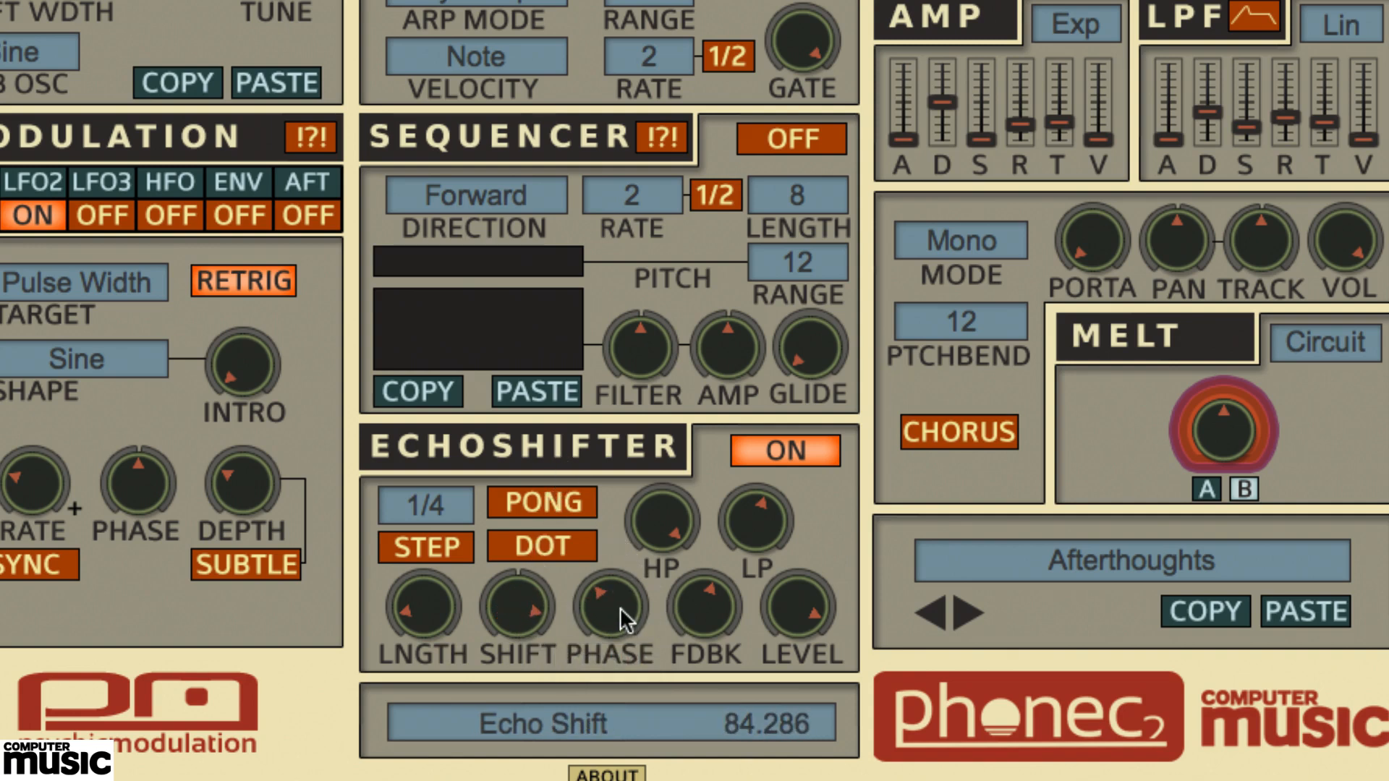
left_click_drag(627, 619, 628, 578)
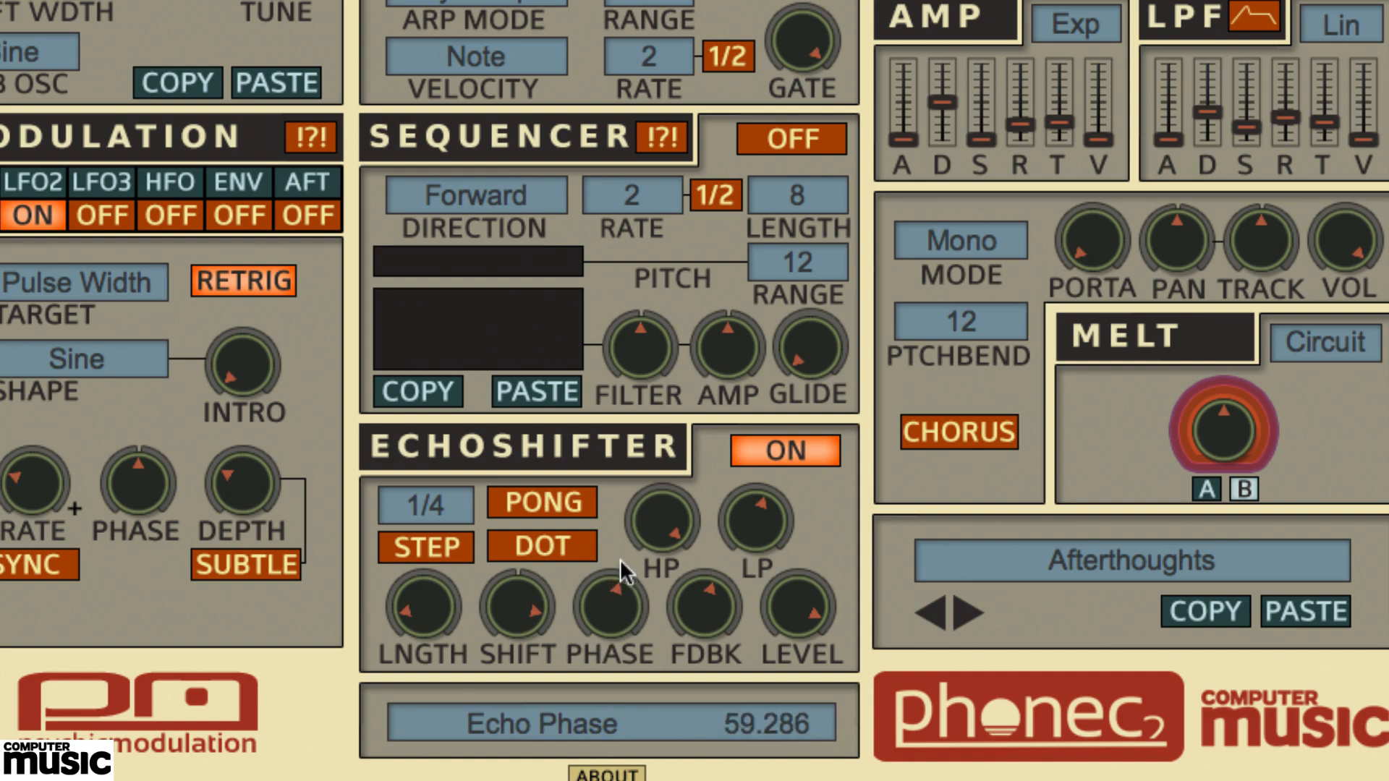
- Raise the echo feedback to 100 and set the echo filters to about 37 high-pass and 65 low-pass
left_click_drag(718, 618, 706, 501)
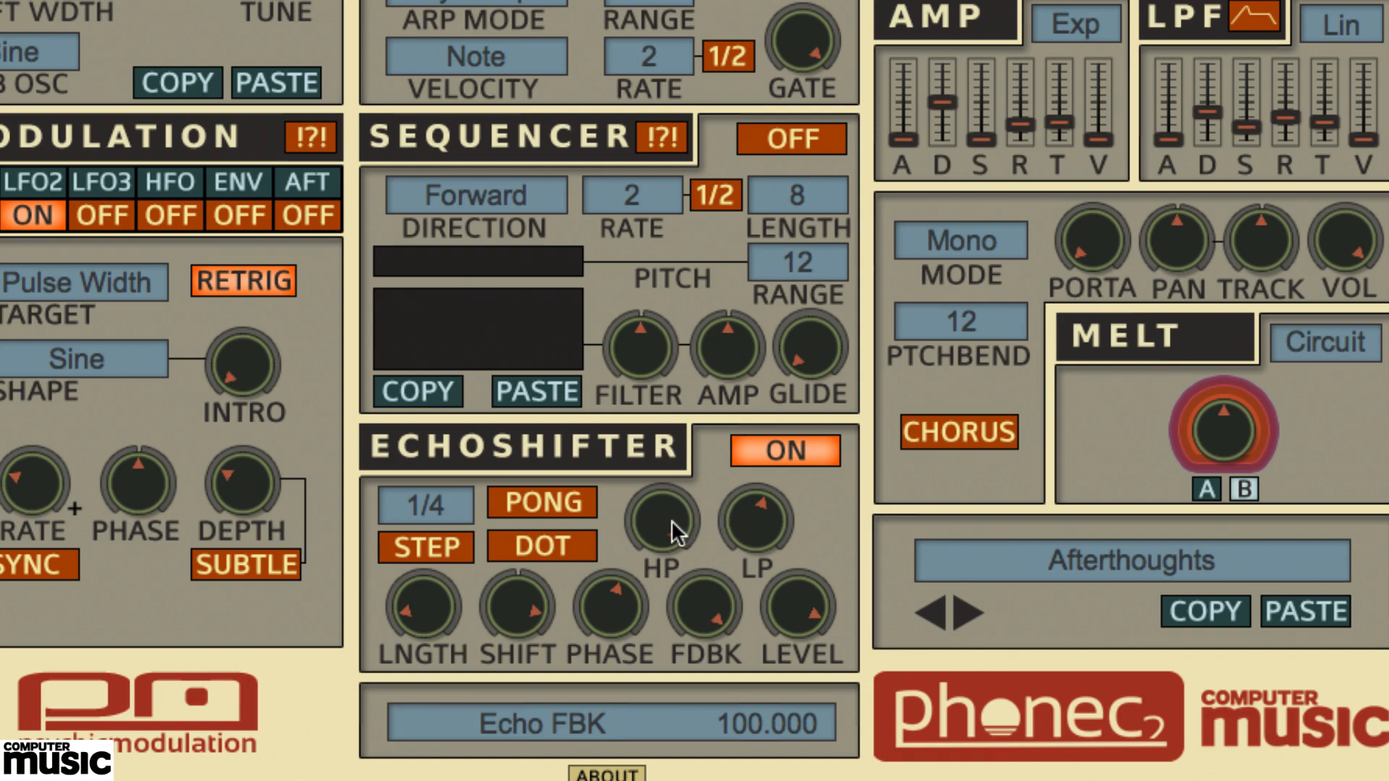
left_click_drag(662, 545, 658, 574)
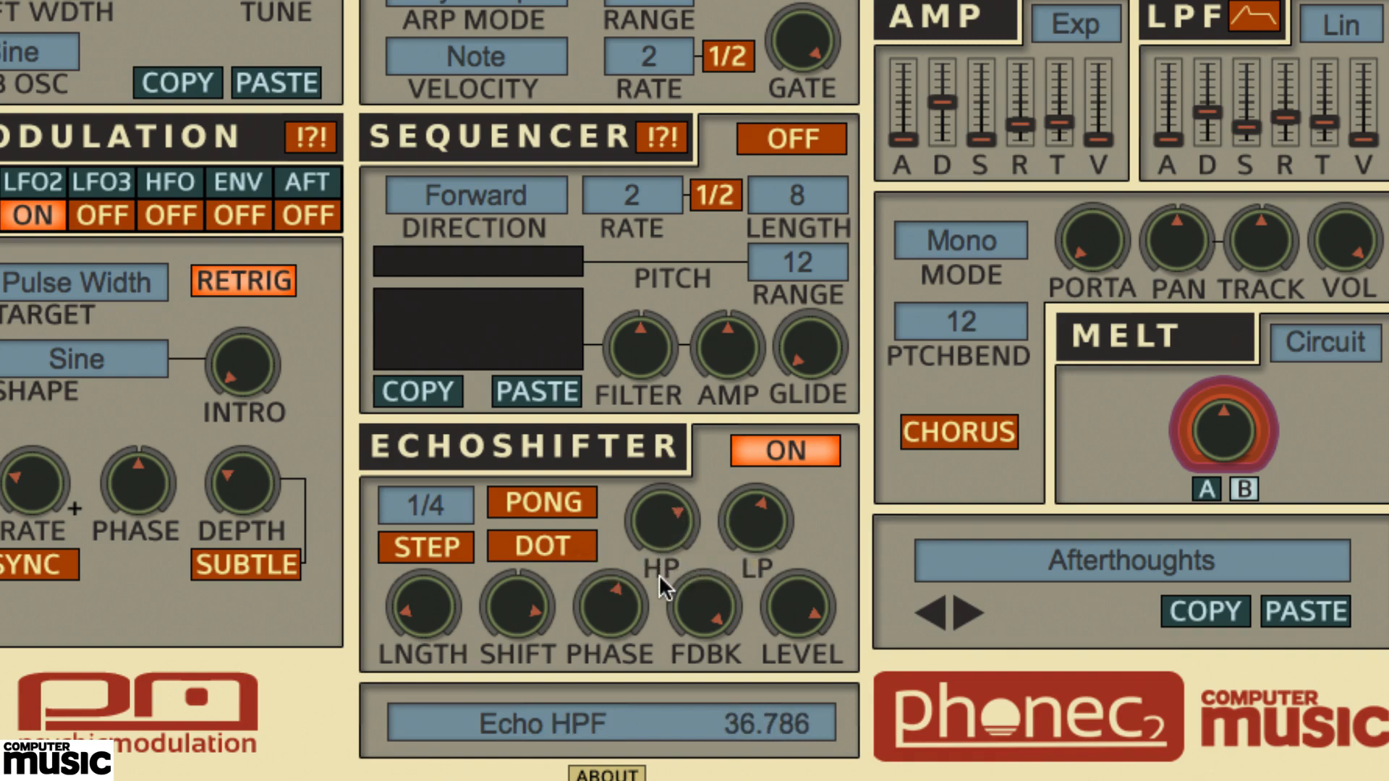
left_click_drag(756, 505, 750, 571)
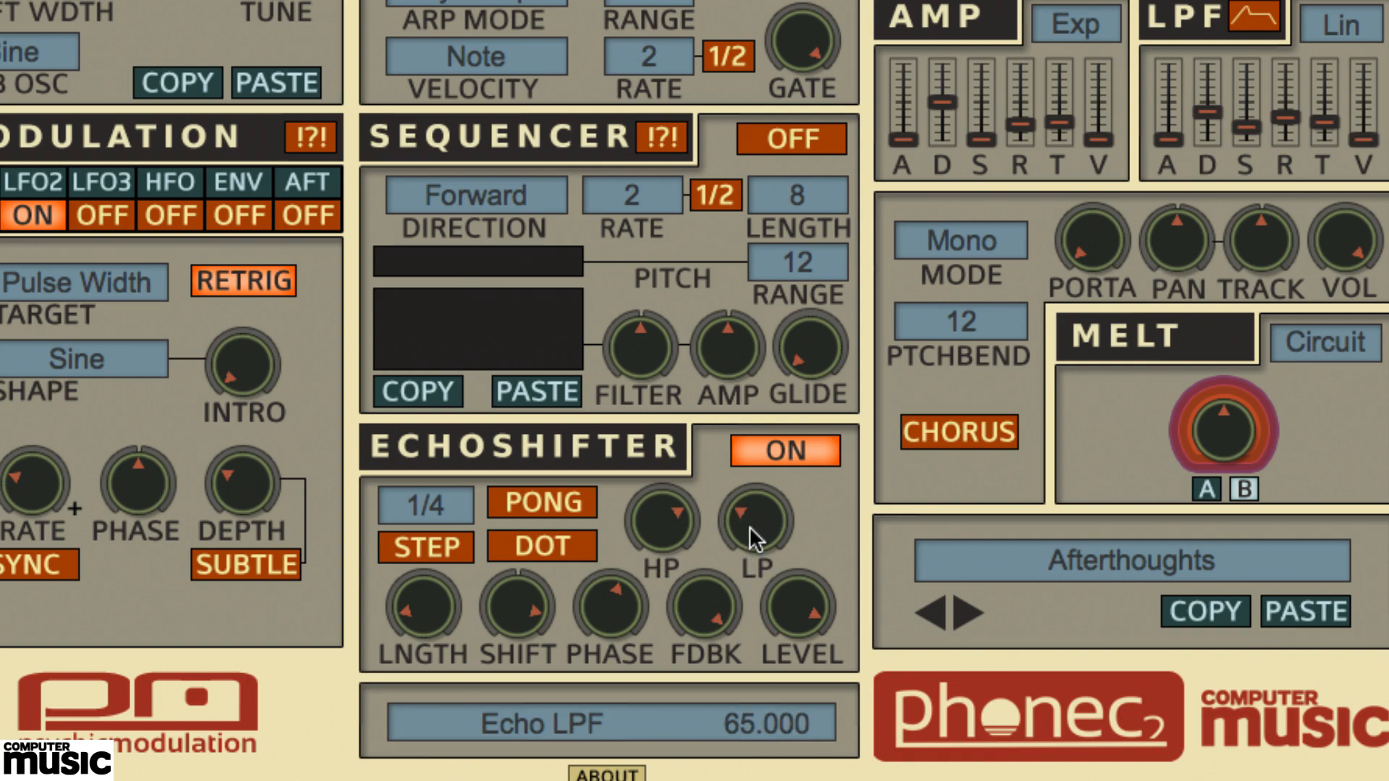
- Sweep the echo high-pass and low-pass filters, ending the low-pass at about 58, and raise the echo phase to 100
left_click_drag(672, 524, 680, 600)
left_click_drag(756, 550, 765, 459)
left_click_drag(683, 514, 655, 517)
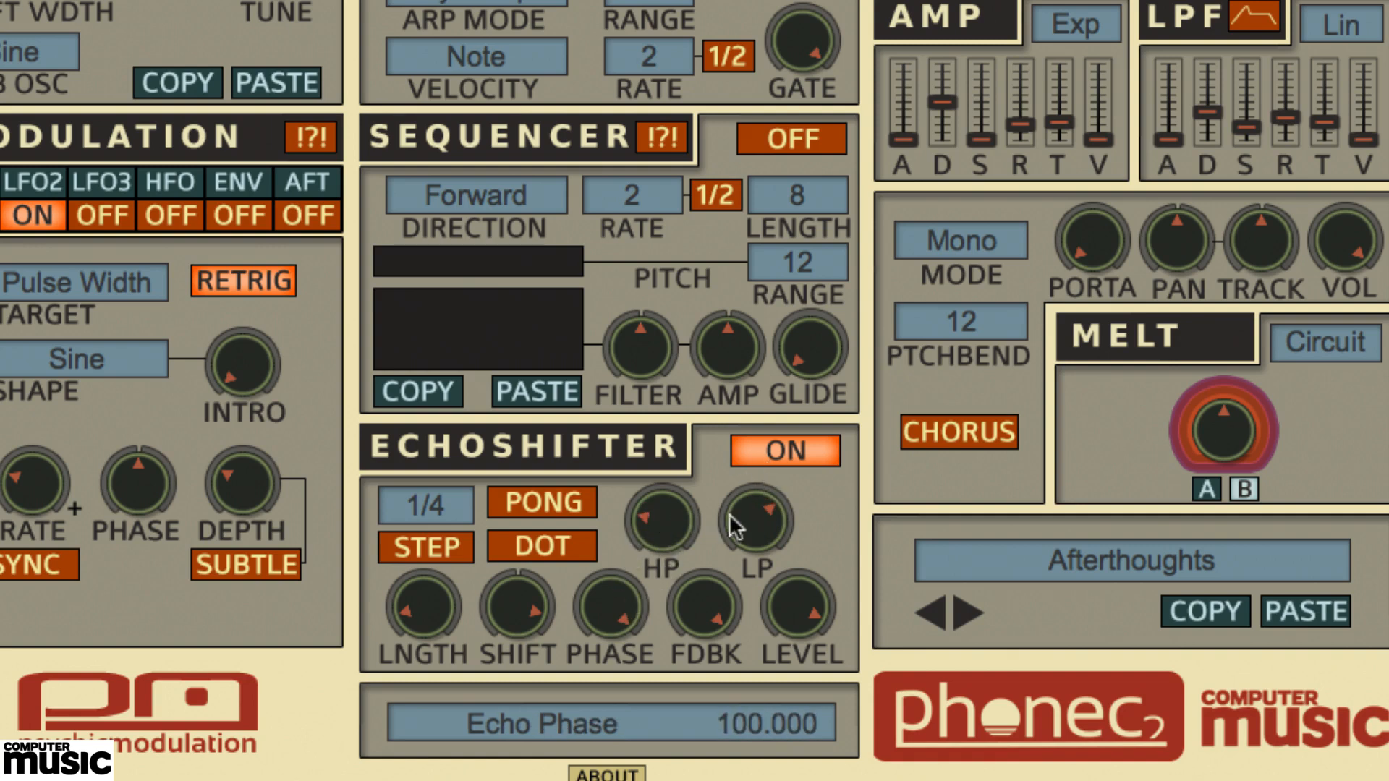
left_click_drag(752, 514, 752, 625)
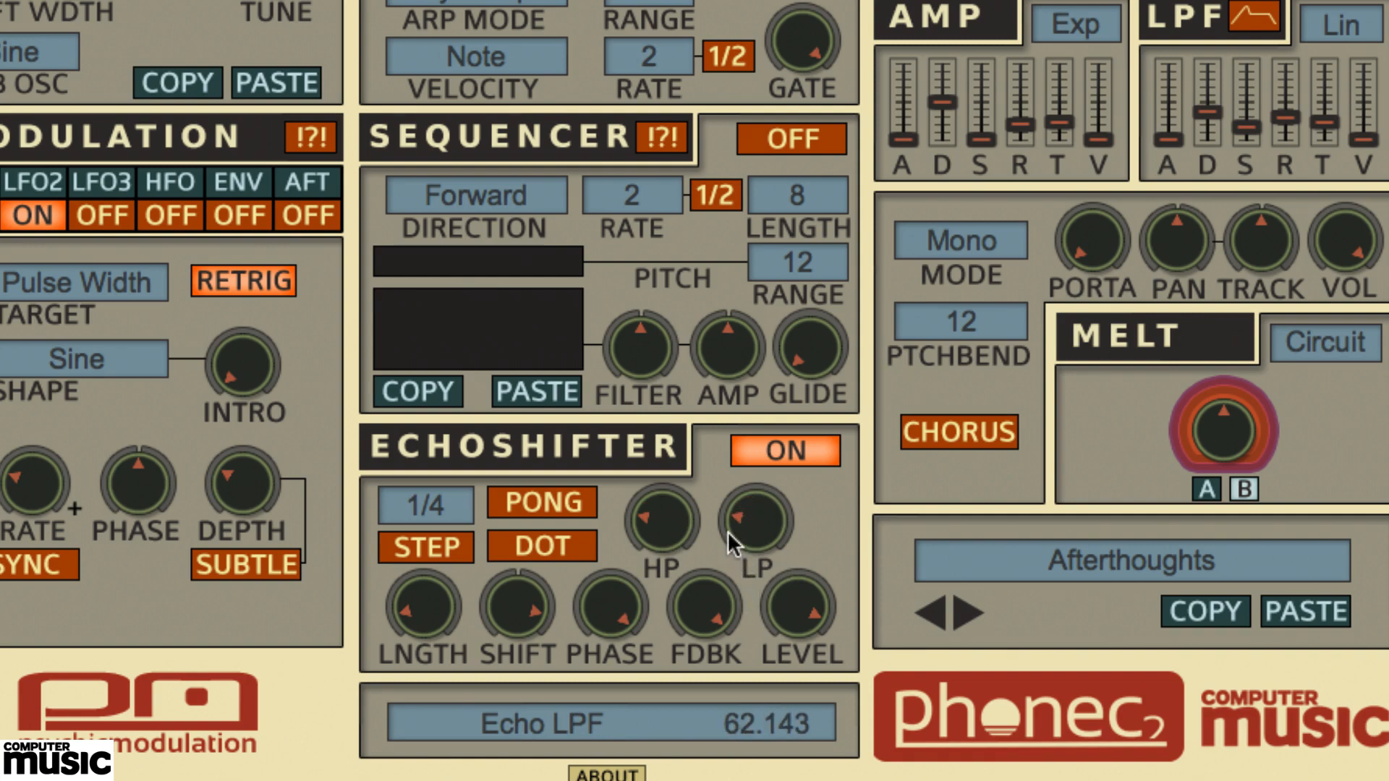
left_click_drag(732, 530, 741, 537)
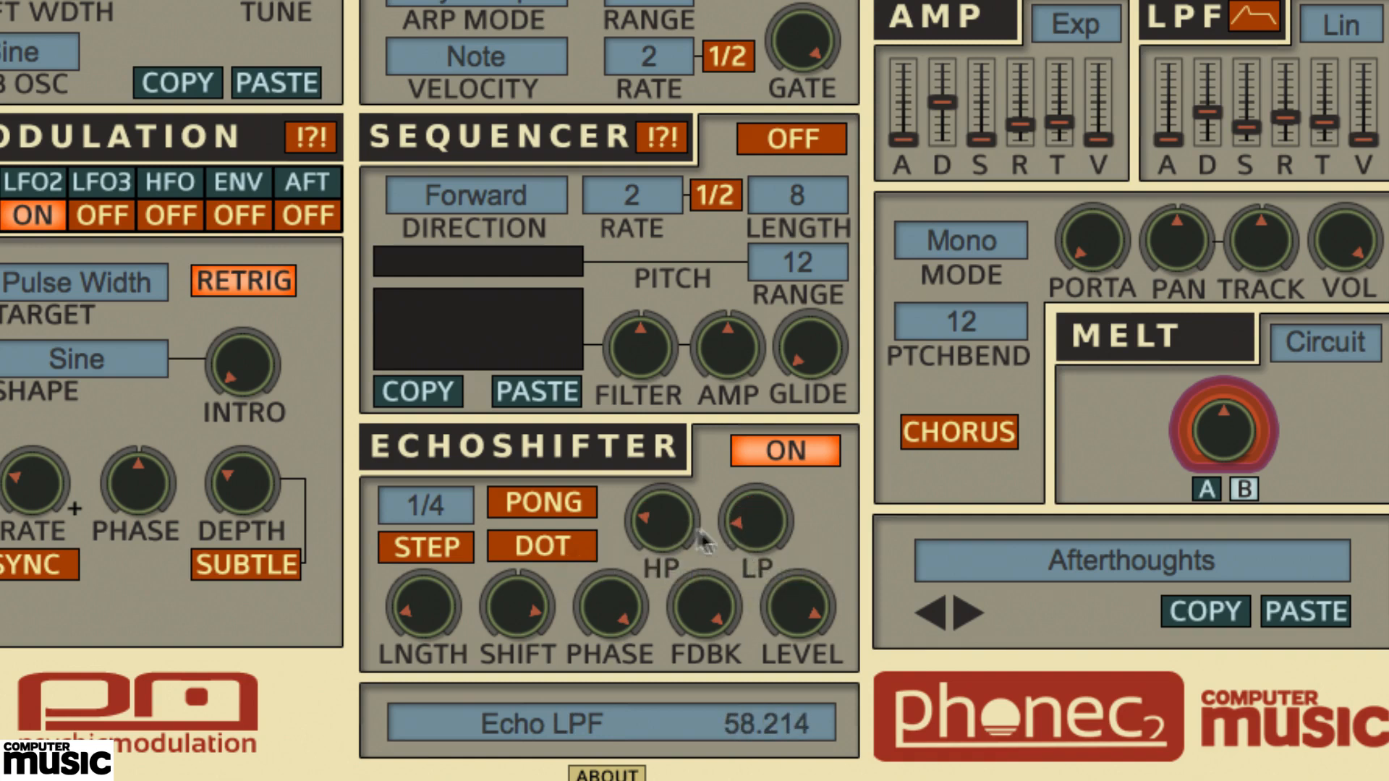
- Readjust the echo high-pass and low-pass filters and set the echo level to about 76
left_click_drag(658, 520, 653, 484)
left_click(762, 507)
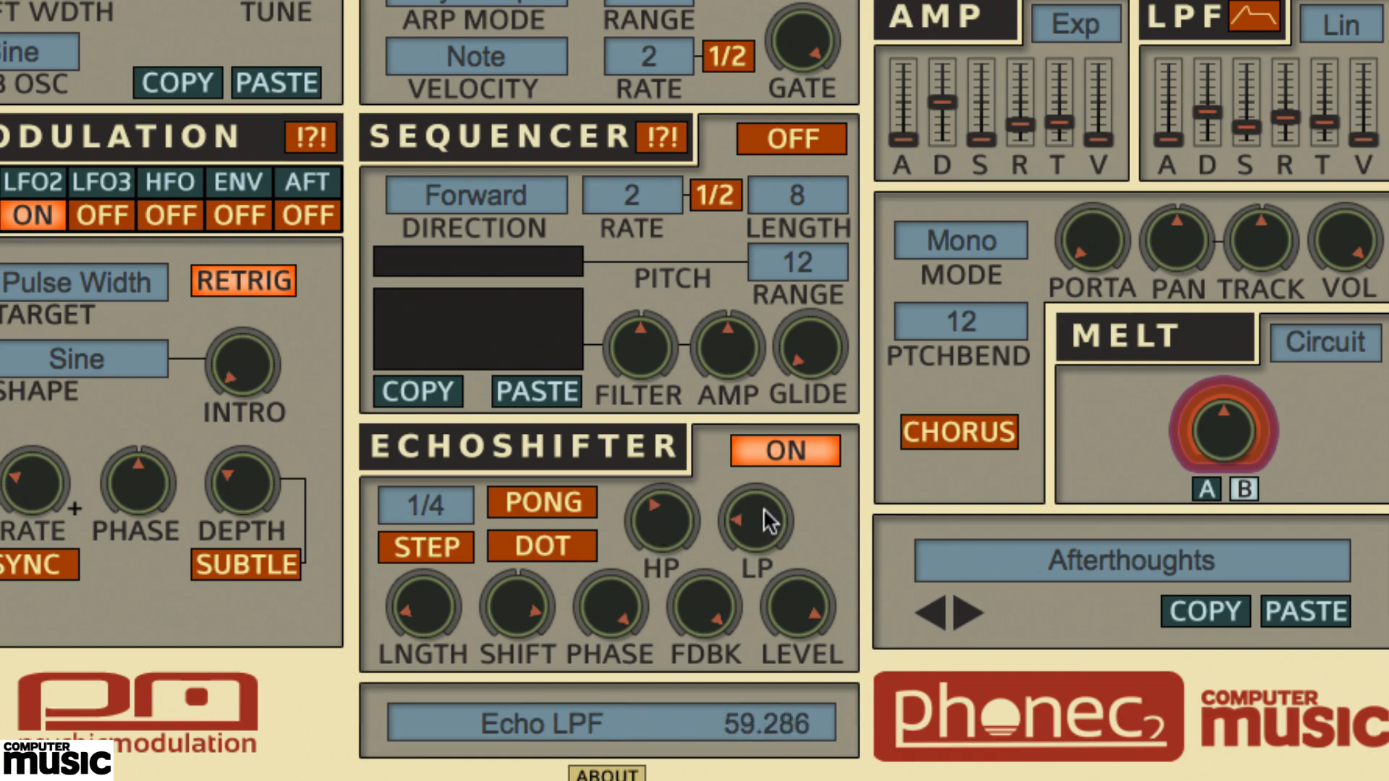
left_click_drag(762, 508, 765, 428)
left_click(808, 626)
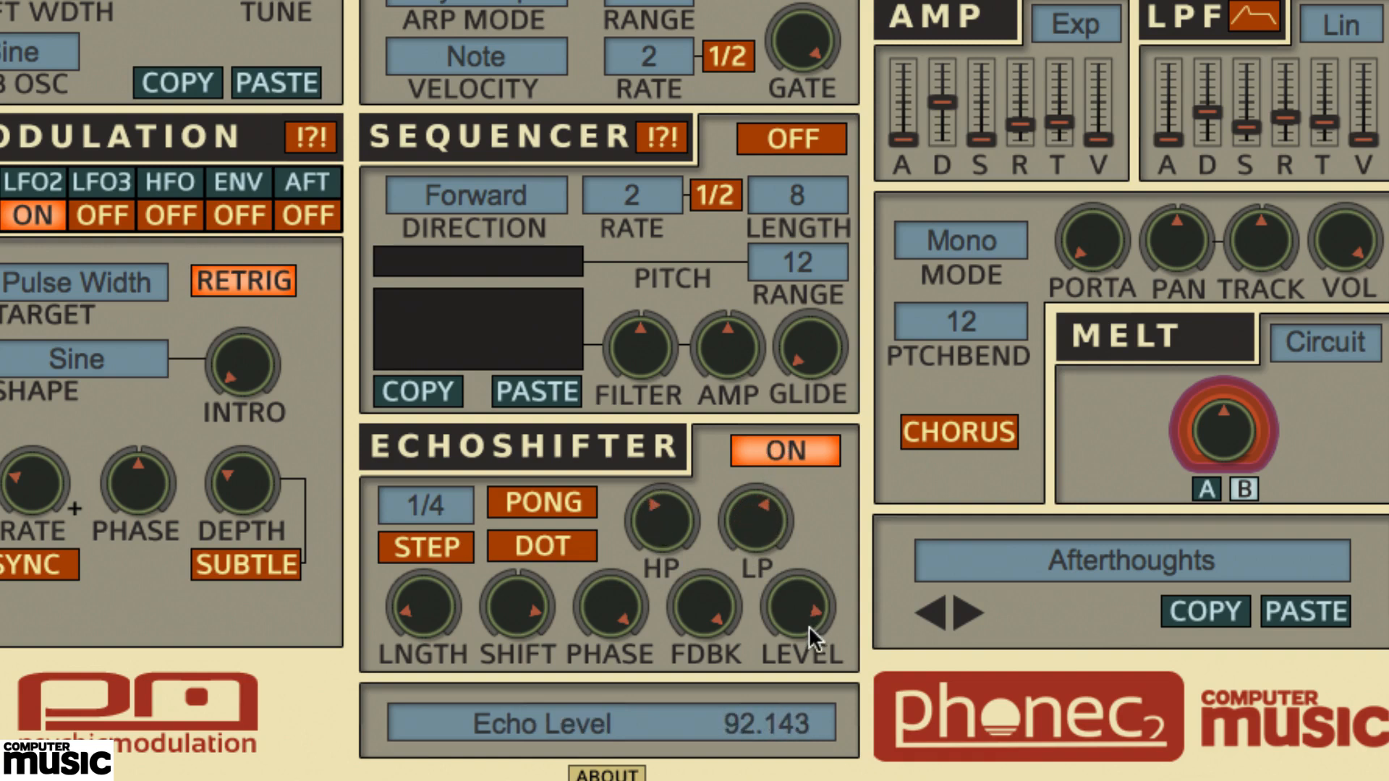
left_click_drag(808, 626, 808, 659)
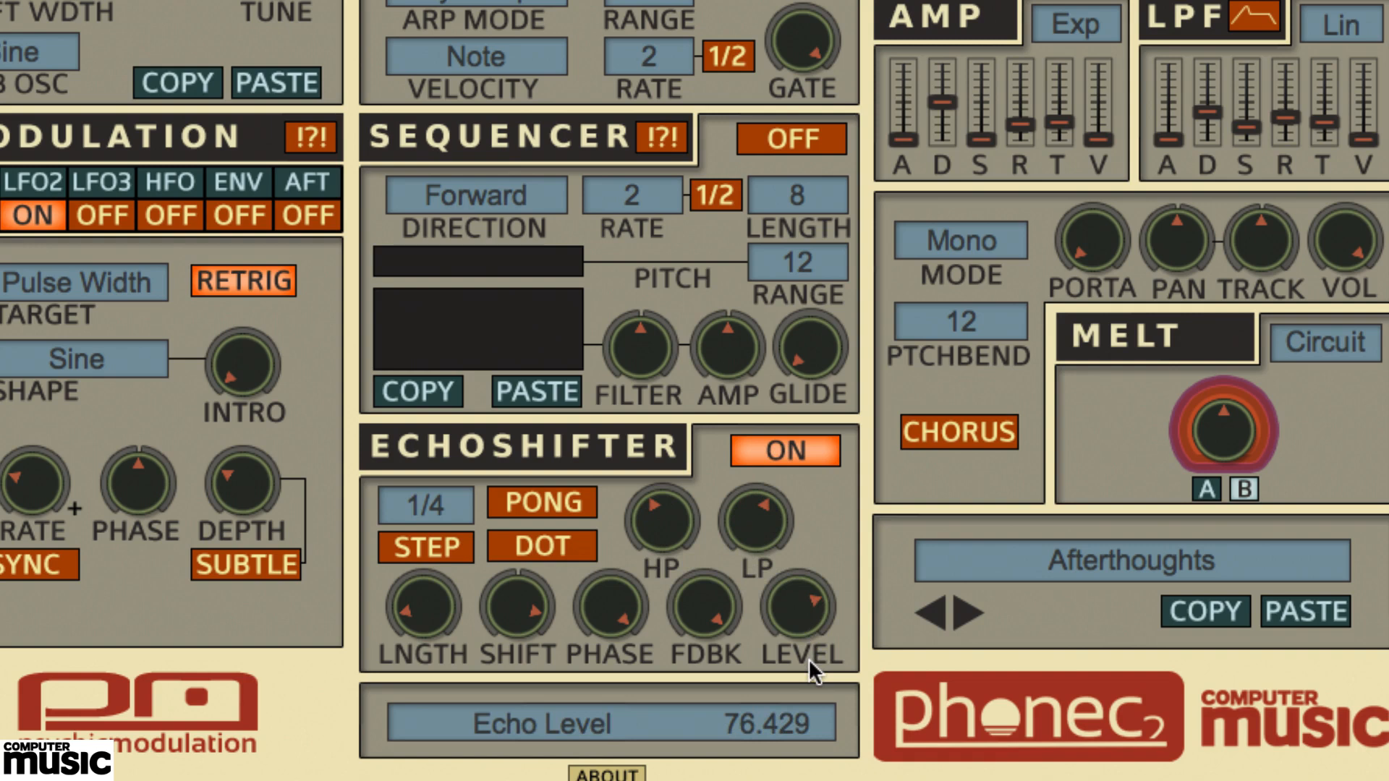
- Lower the echo low-pass filter, the echo phase to about 71 and the echo feedback to 40
left_click_drag(757, 544, 740, 570)
left_click_drag(596, 618, 601, 690)
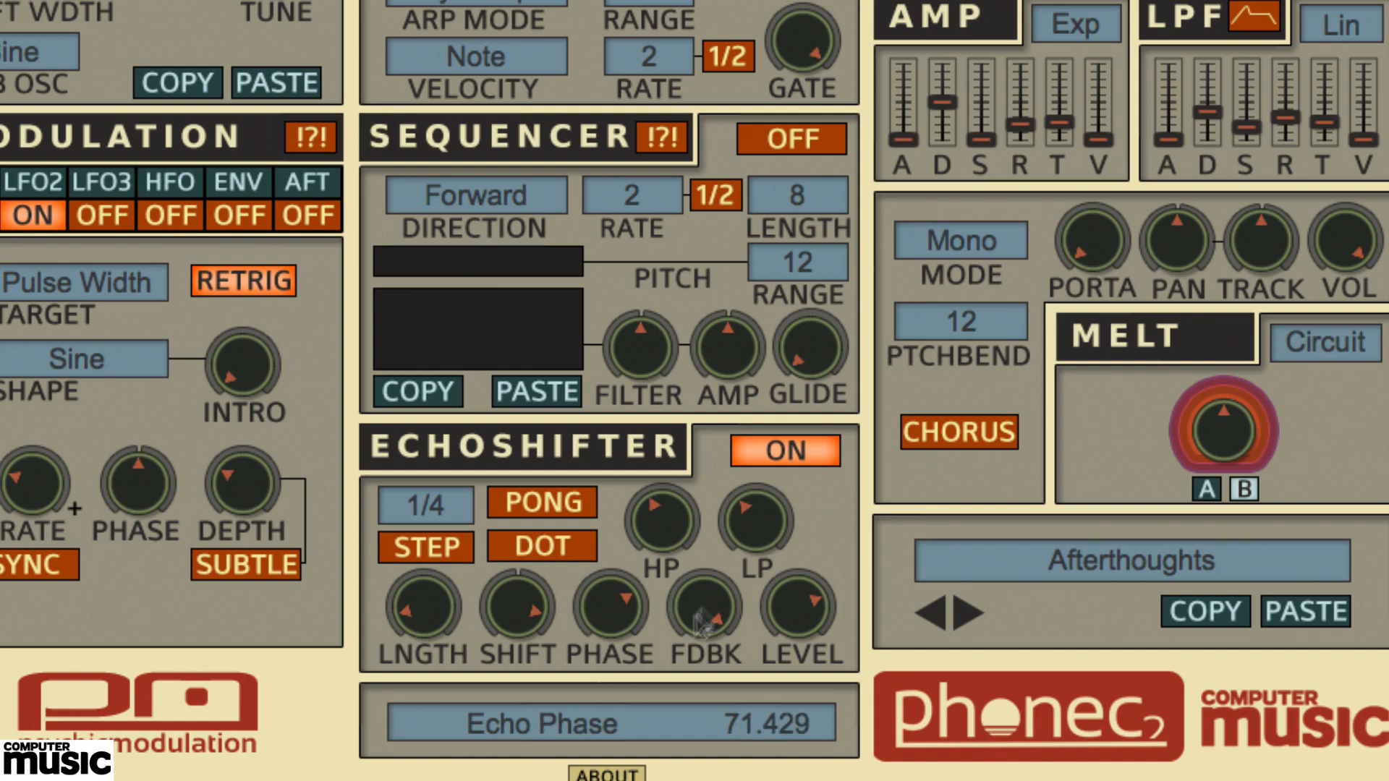
left_click_drag(696, 628, 716, 759)
- Turn on the chorus and raise the echo feedback to about 59 and the echo level to about 83
left_click(951, 432)
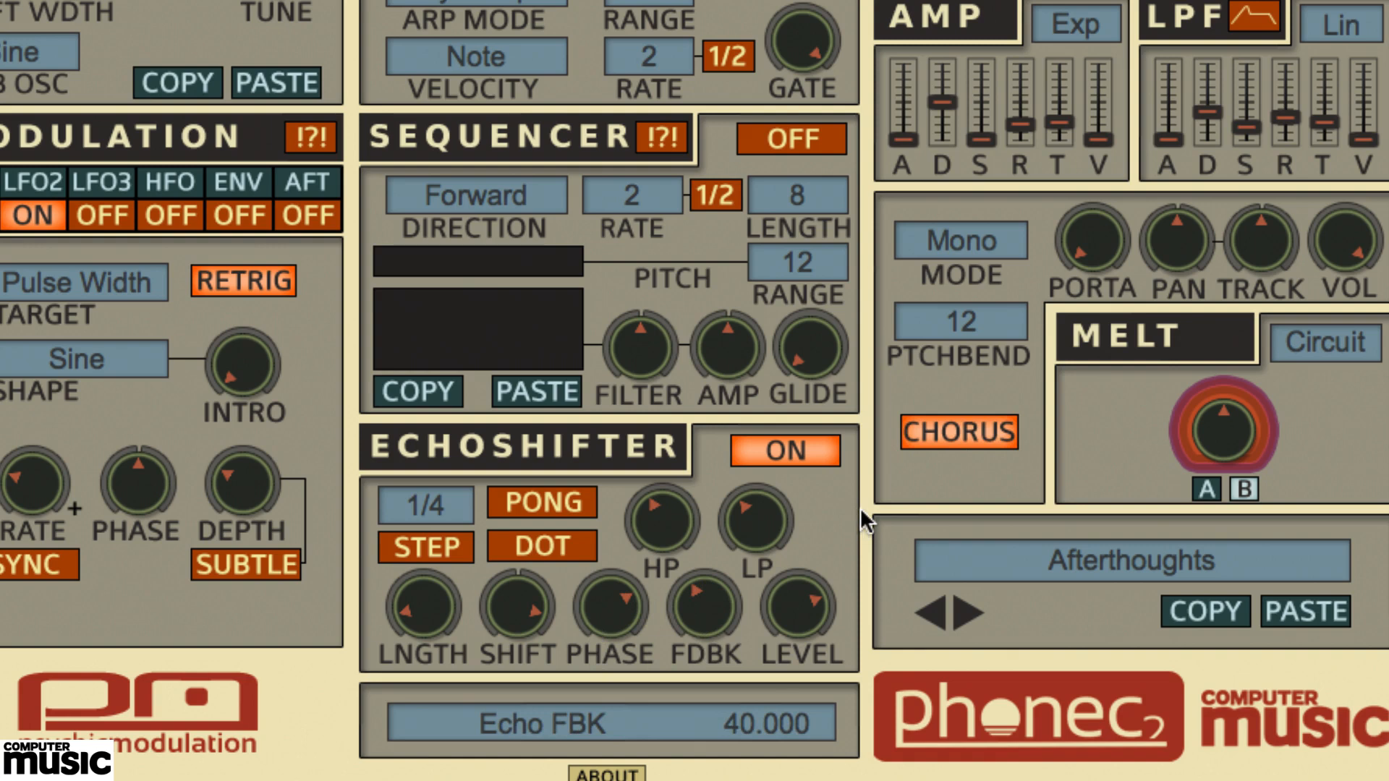
left_click_drag(710, 604, 704, 572)
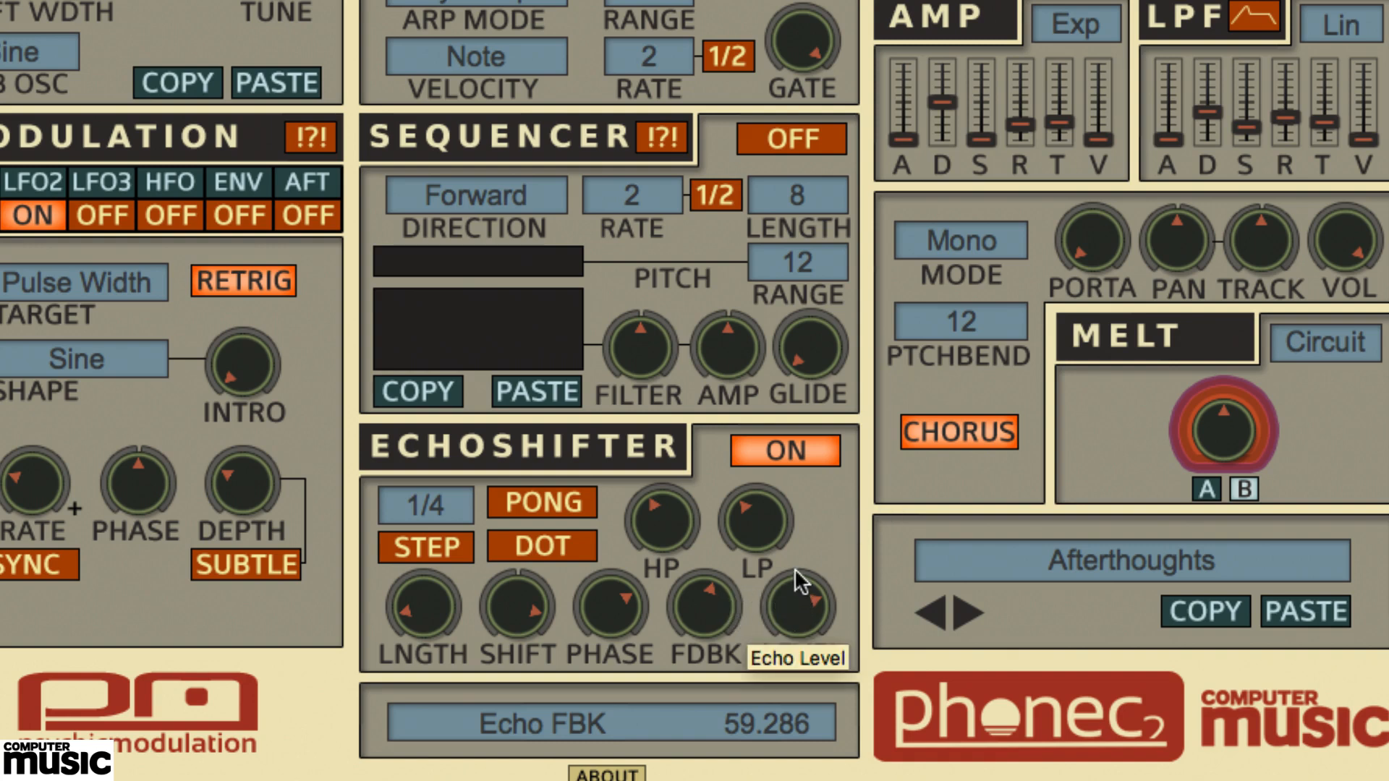
left_click_drag(800, 598, 797, 599)
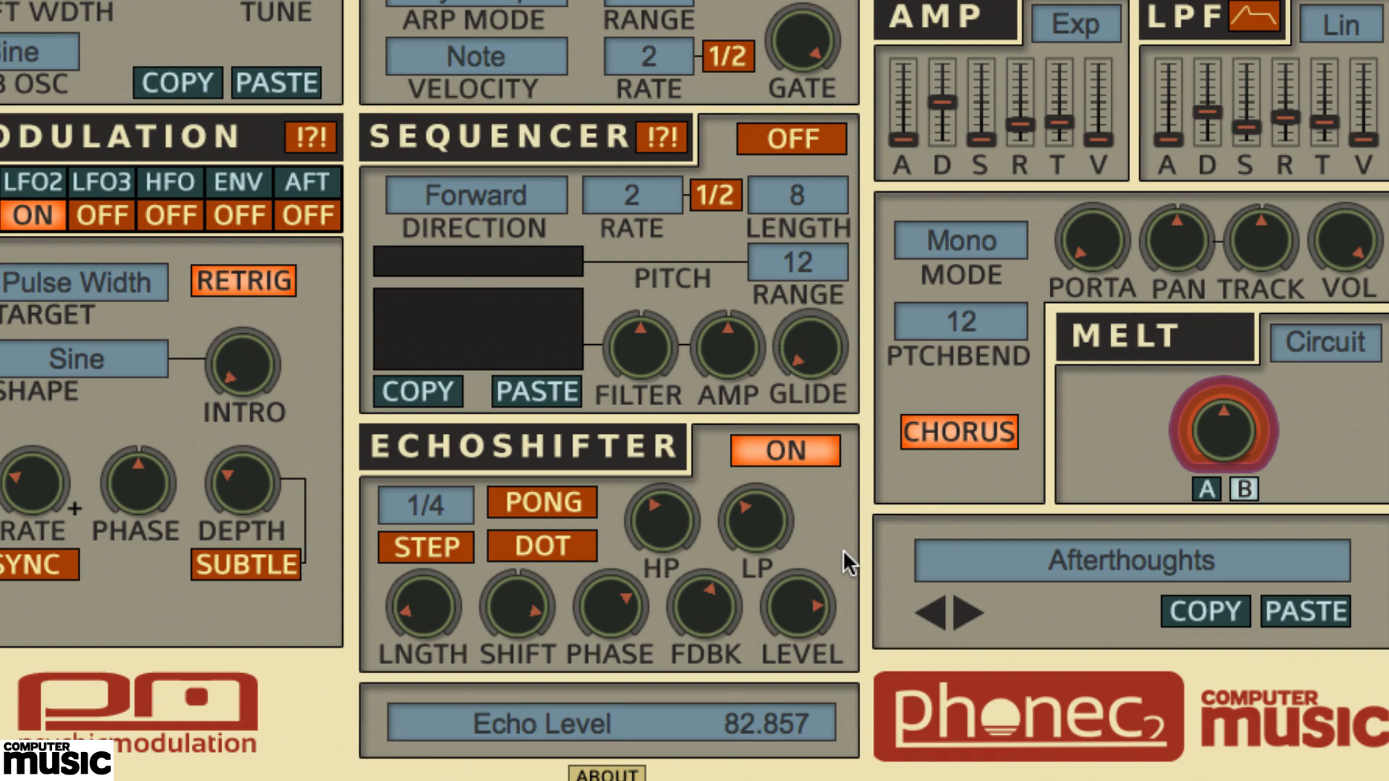
- Switch the chorus off and back on to compare the sound
left_click(974, 436)
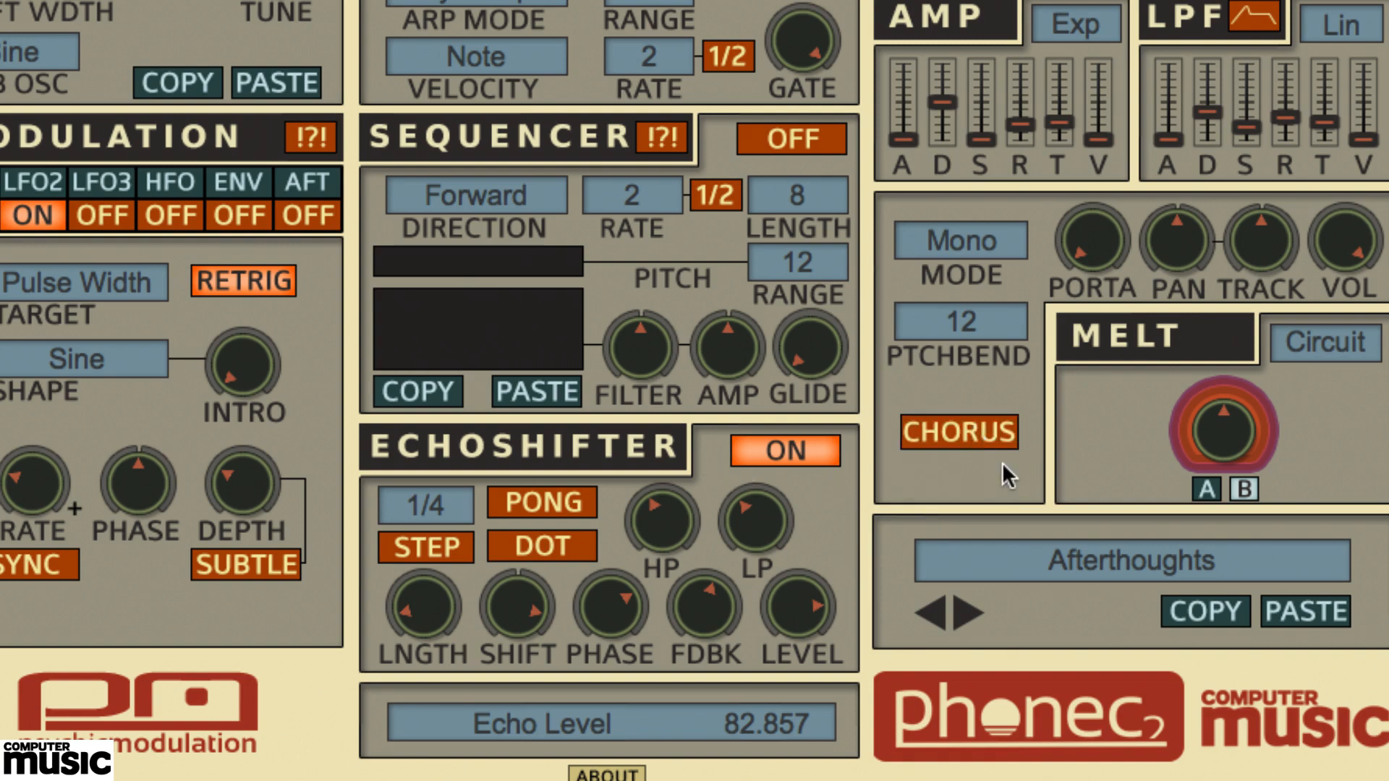
left_click(998, 441)
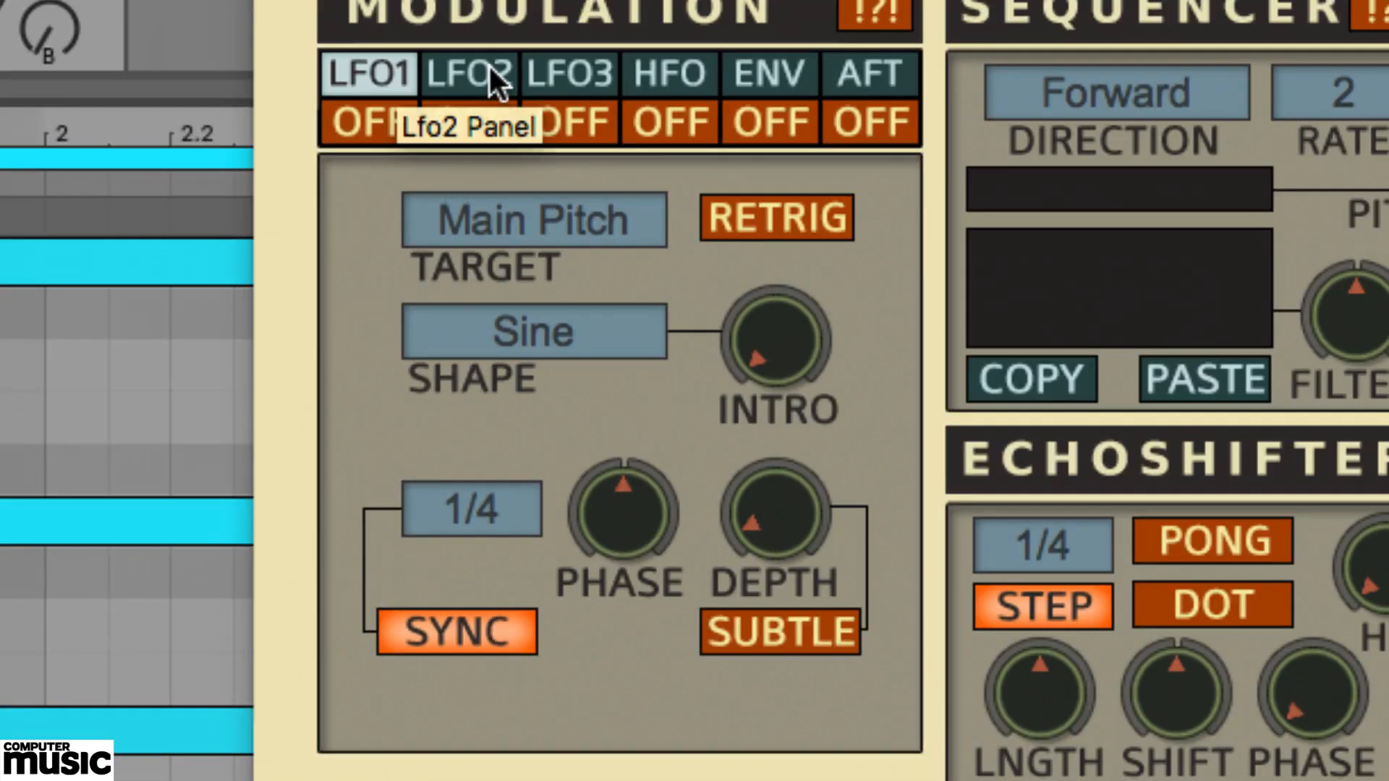
- Look through the LFO2, LFO3, HFO, ENV and AFT modulation panels and return to the LFO1 panel
left_click(489, 67)
left_click(577, 71)
left_click(660, 76)
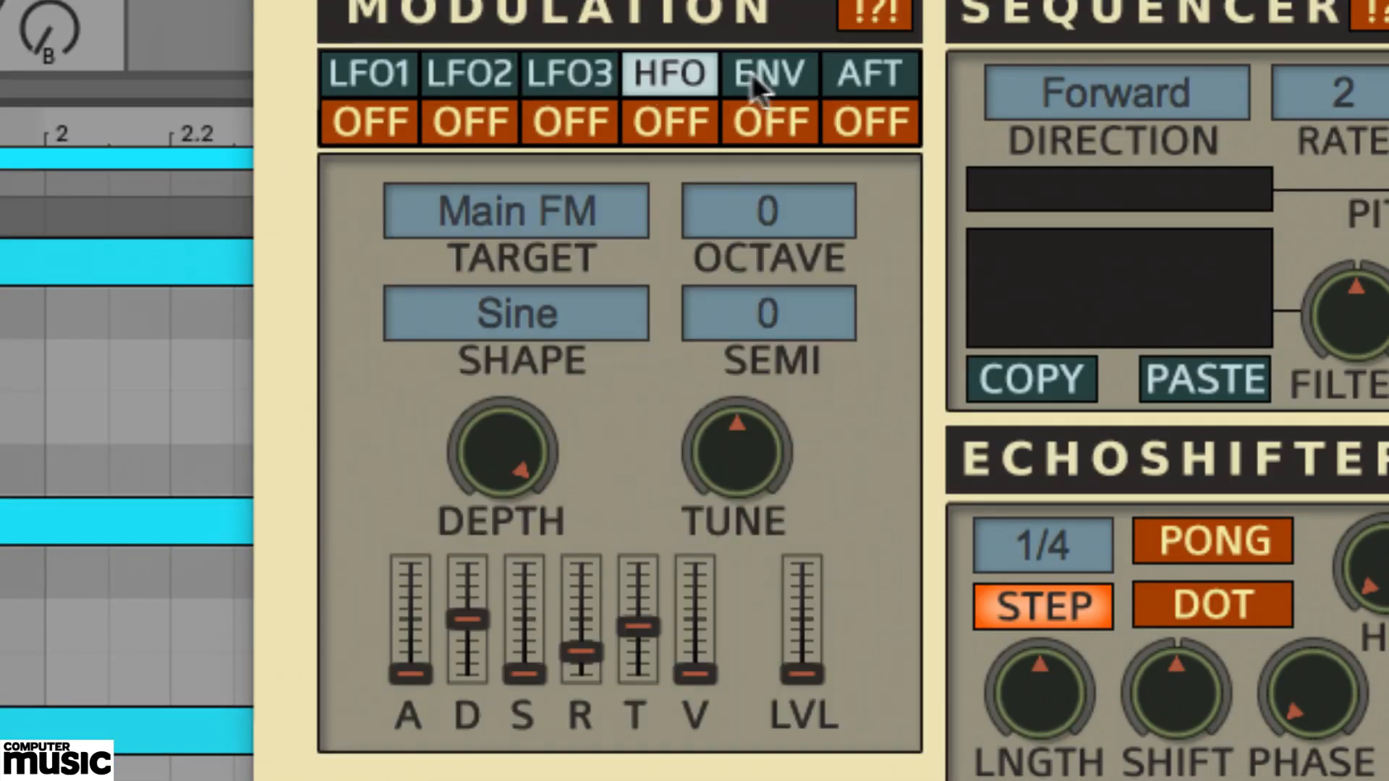
left_click(752, 76)
left_click(861, 79)
left_click(373, 69)
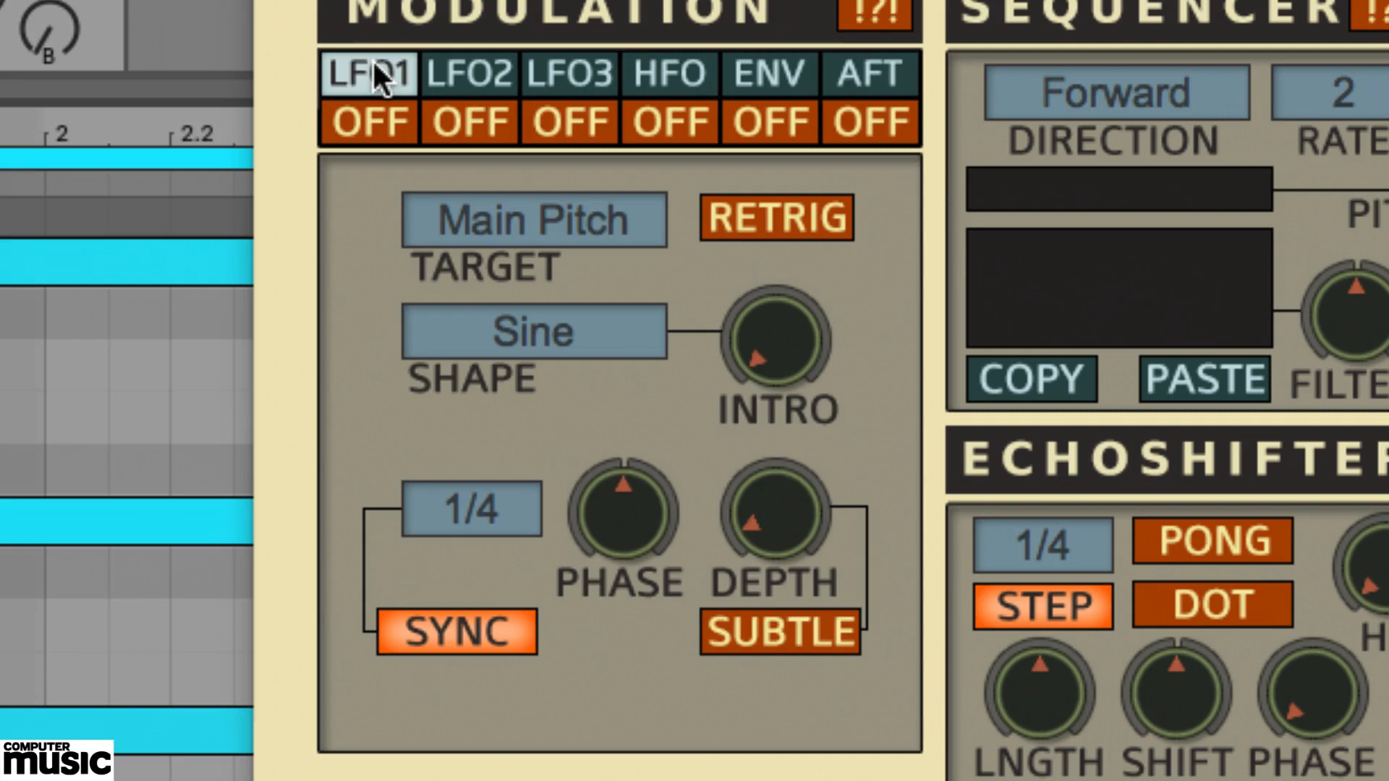
- Route LFO1 to Osc1 - Level with a raised depth, and switch LFO1 on and off again to hear the effect
left_click(379, 123)
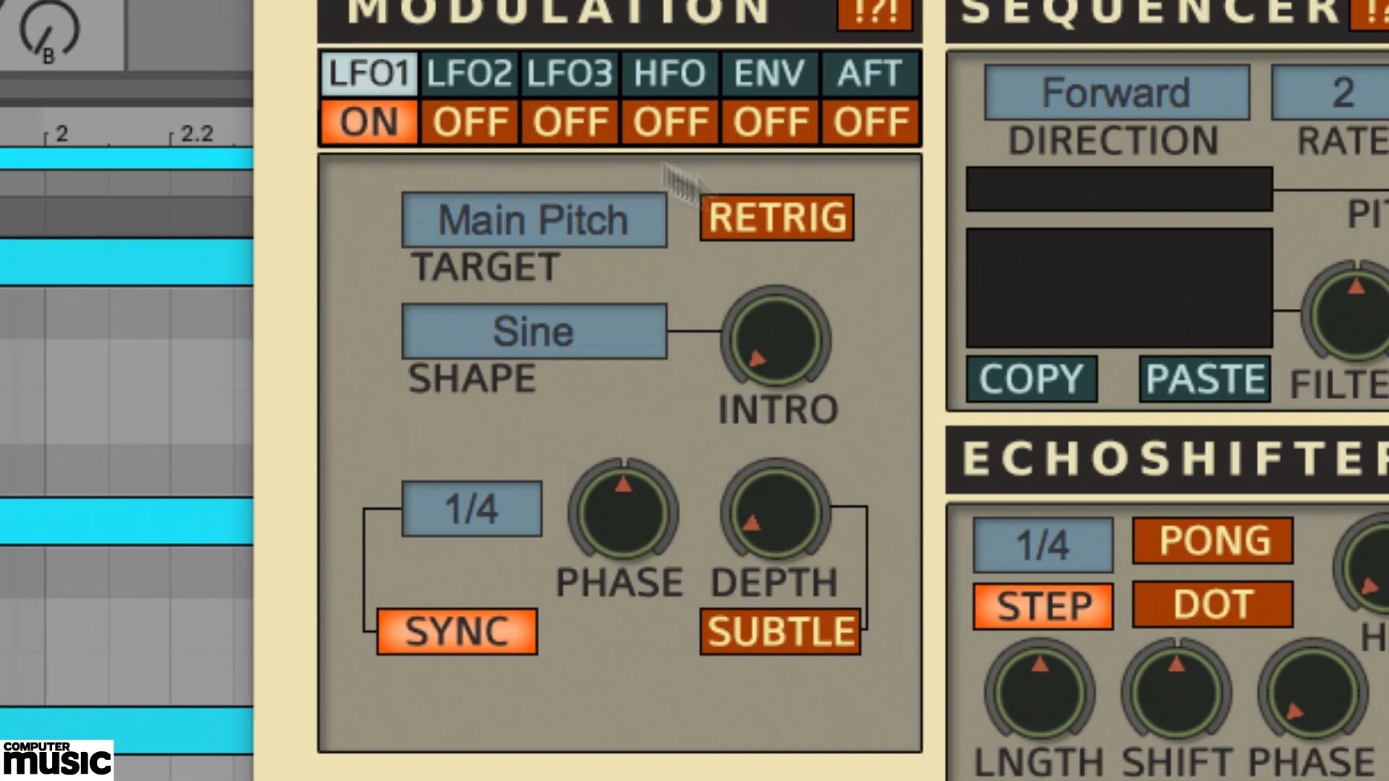
left_click(541, 223)
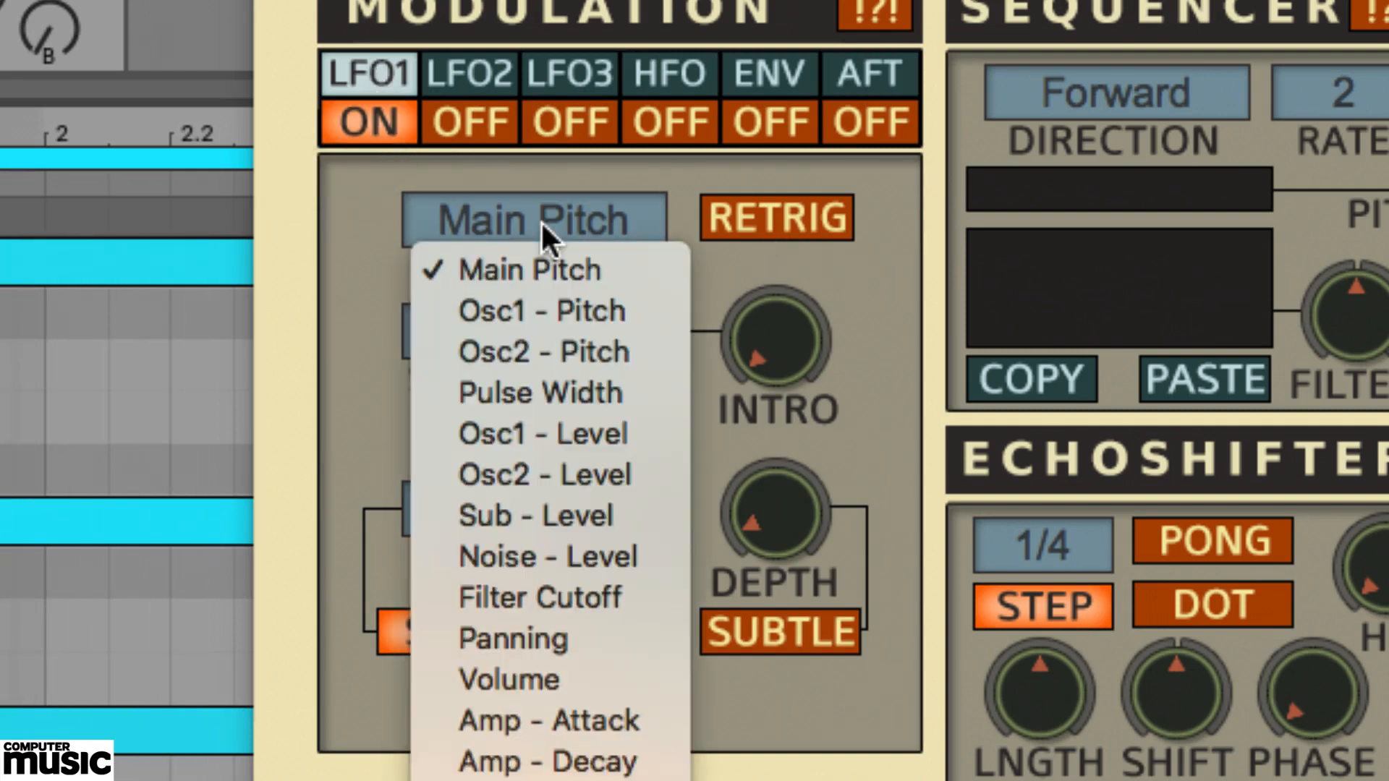
left_click(570, 433)
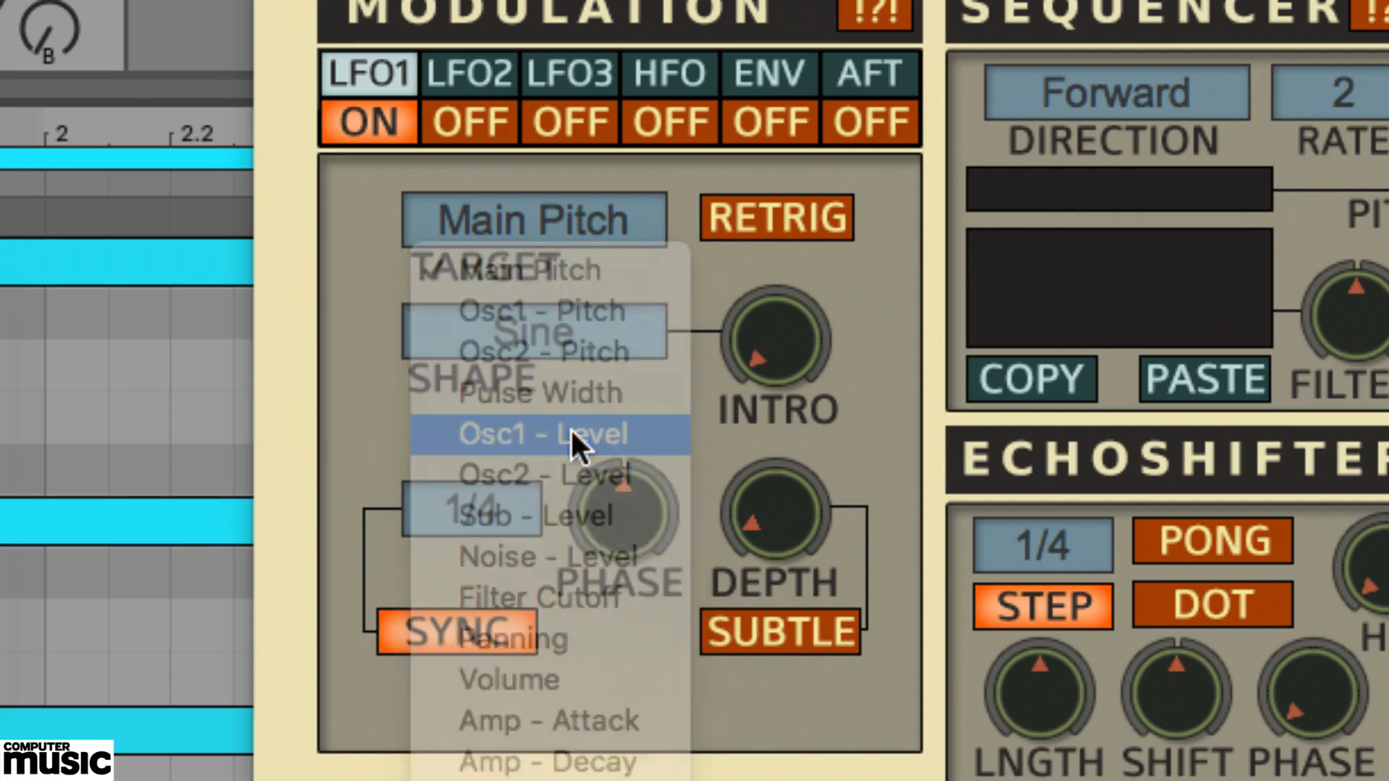
left_click_drag(793, 418, 787, 446)
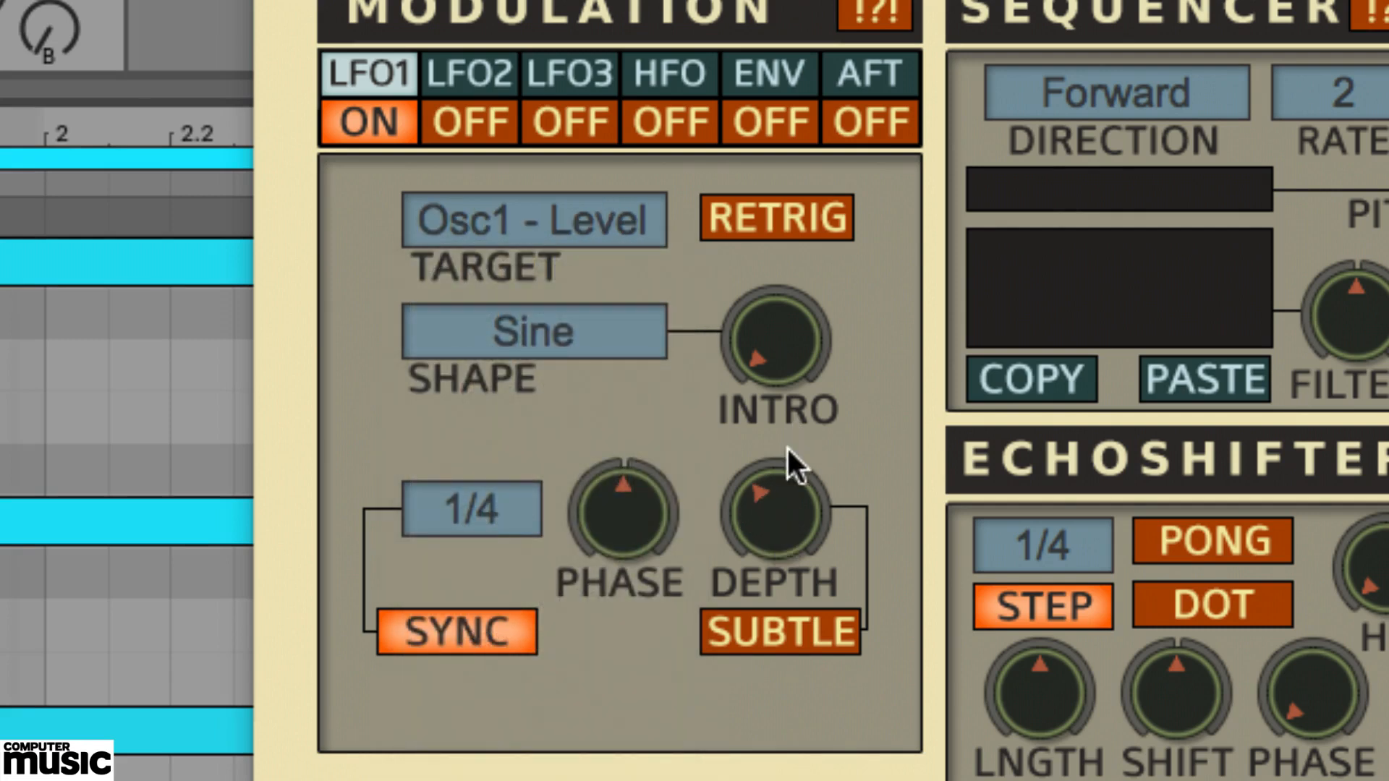
left_click(377, 123)
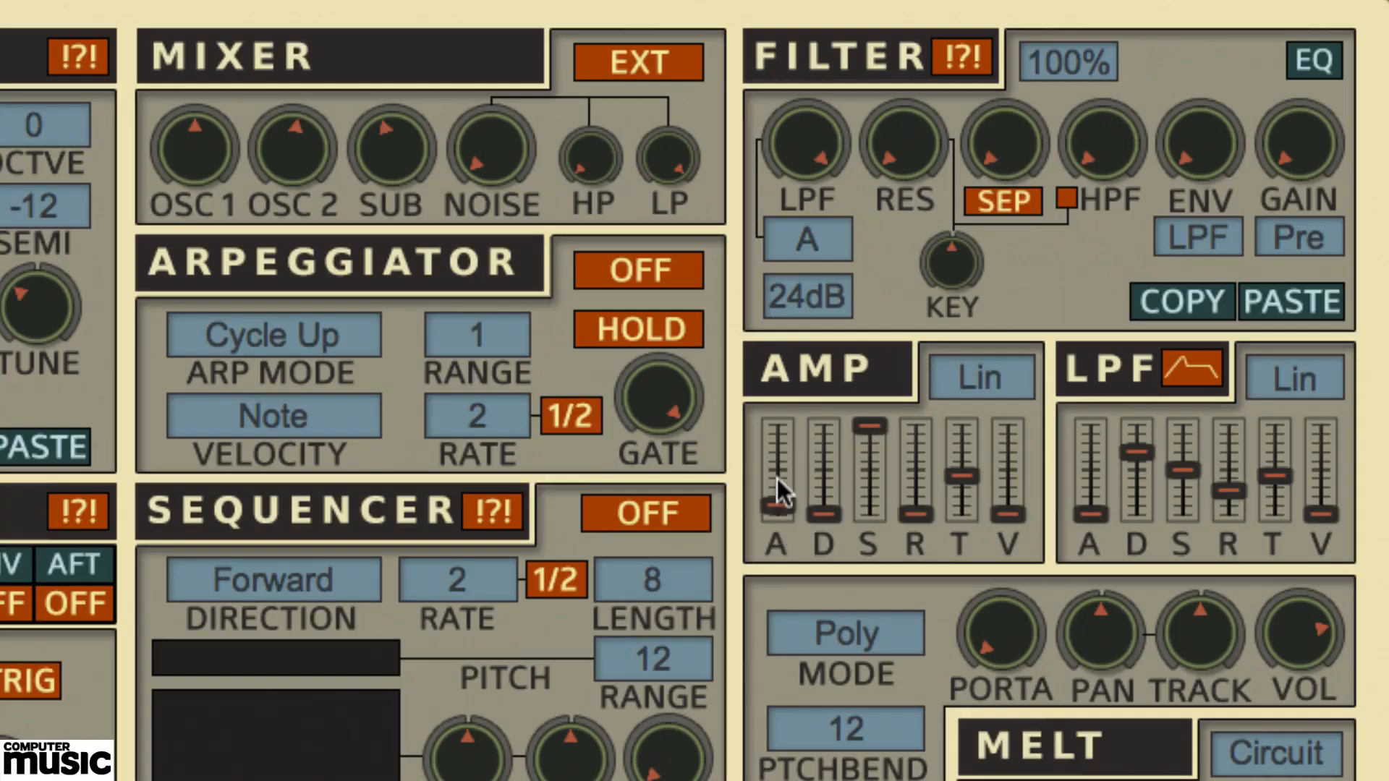
- Raise the Amp attack slightly and the LPF attack further, lower the filter's LPF cutoff and turn its envelope amount up fully
left_click_drag(777, 464, 777, 457)
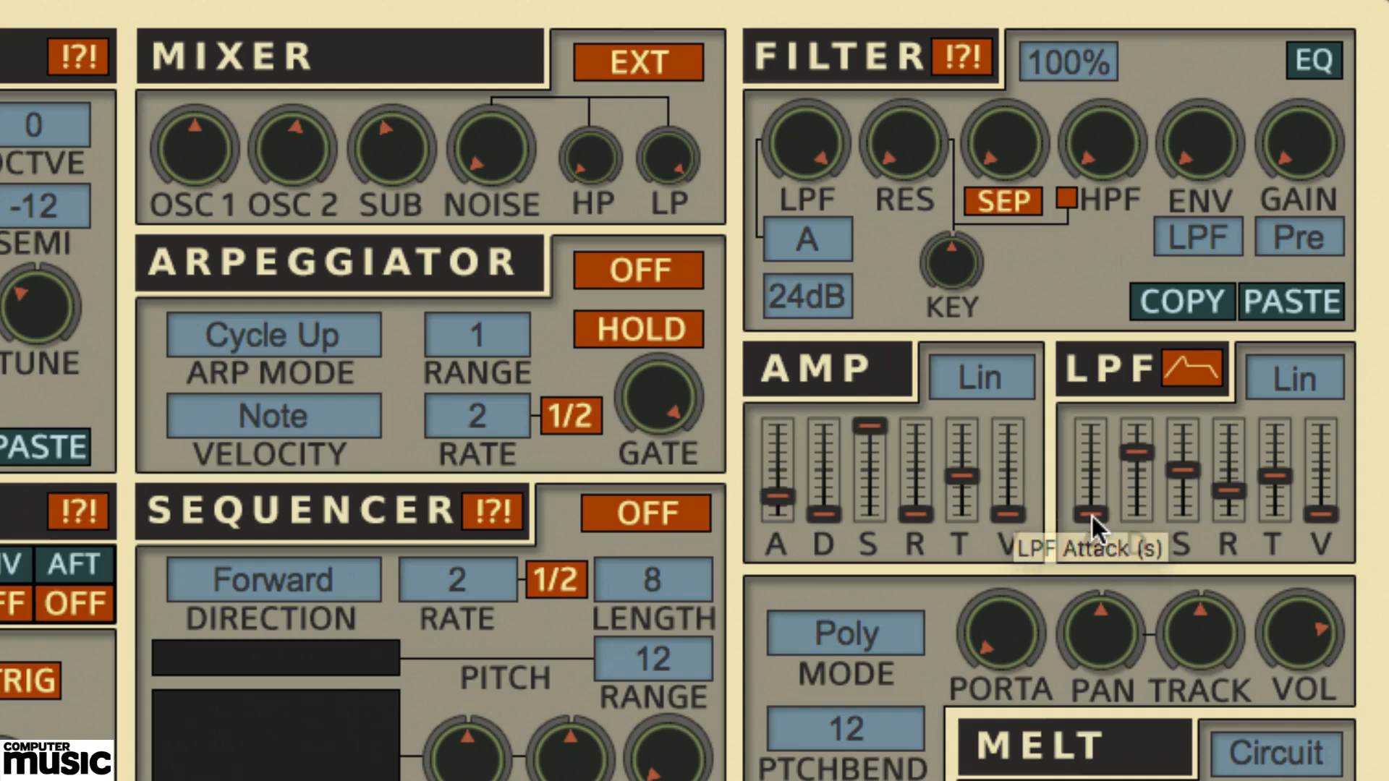
left_click_drag(1090, 514, 1090, 447)
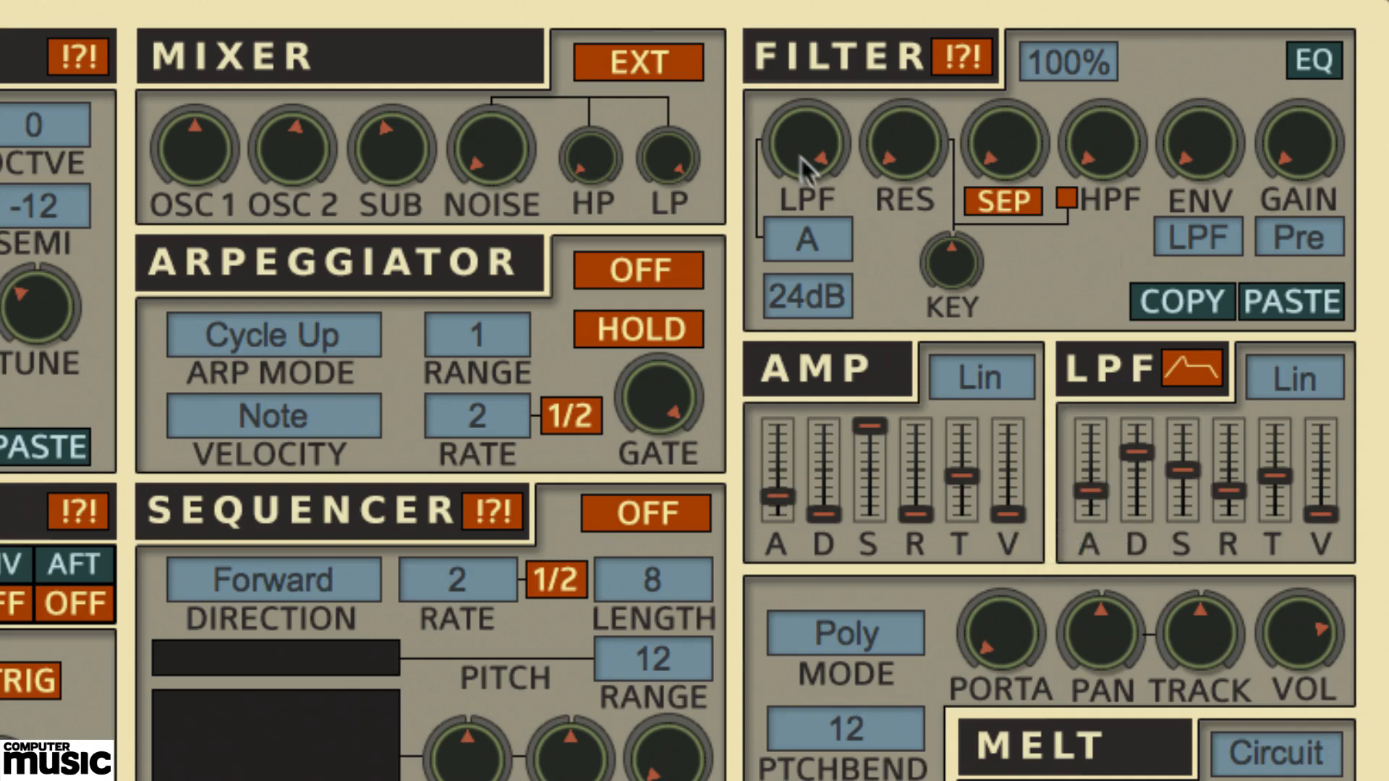
left_click_drag(801, 139, 805, 257)
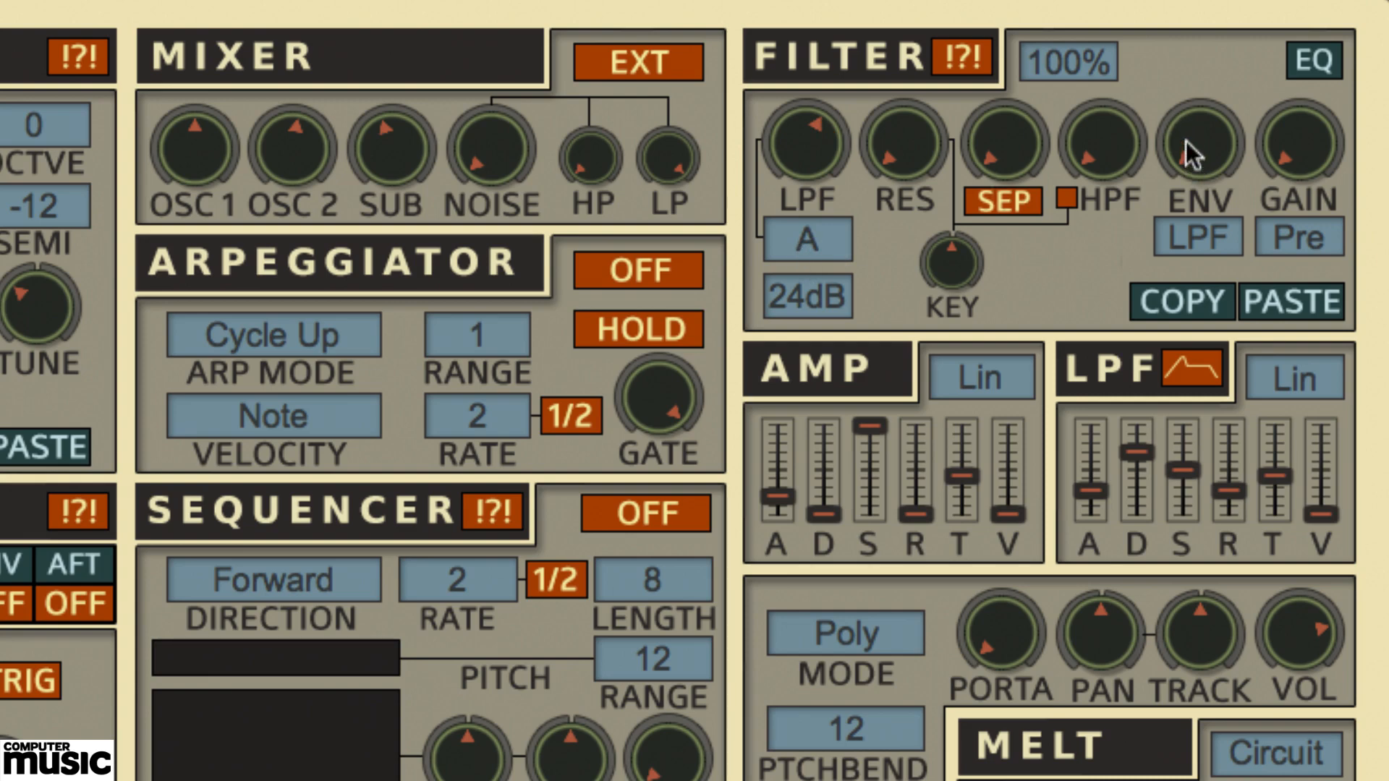
left_click_drag(1187, 149, 1209, 78)
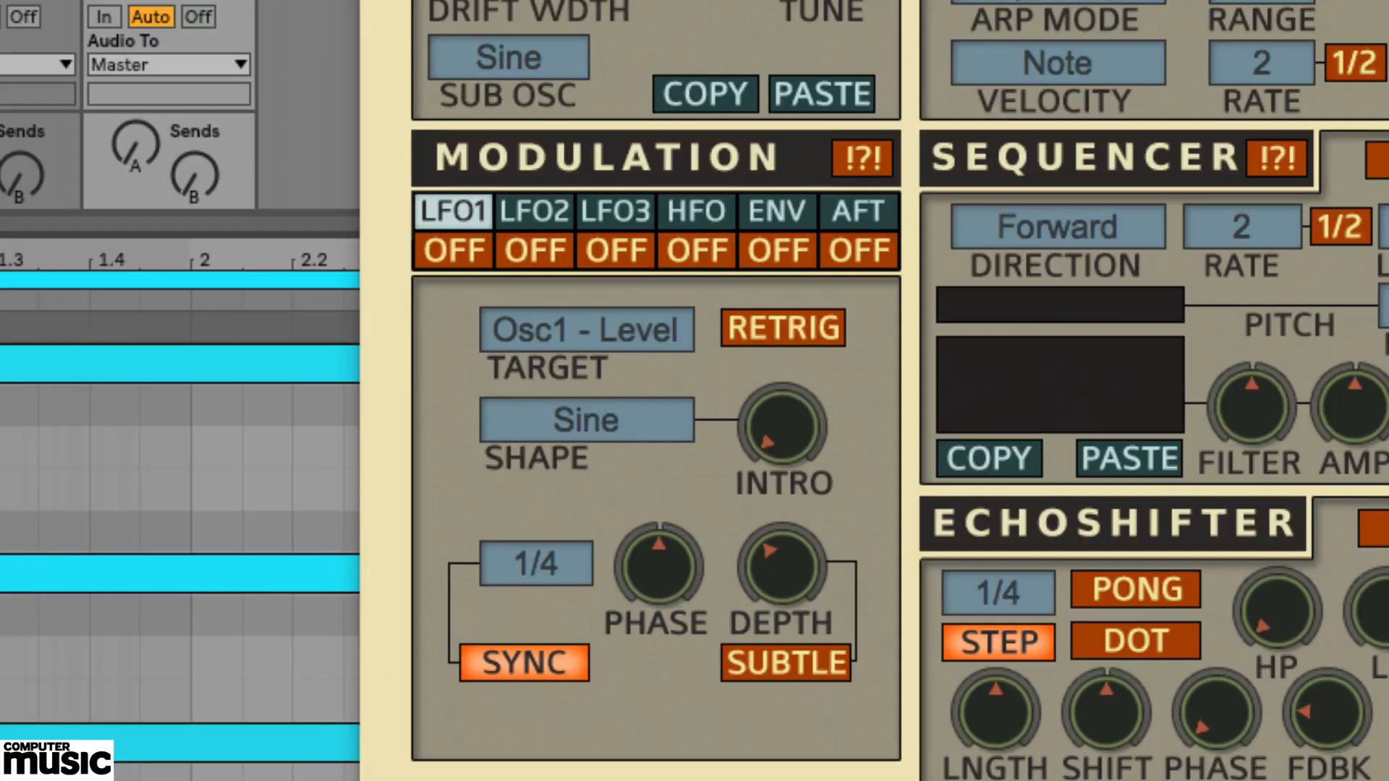
- Set the modulation envelope 1 target to Main Pitch and turn on the ENV modulation with a slightly raised attack
left_click(791, 216)
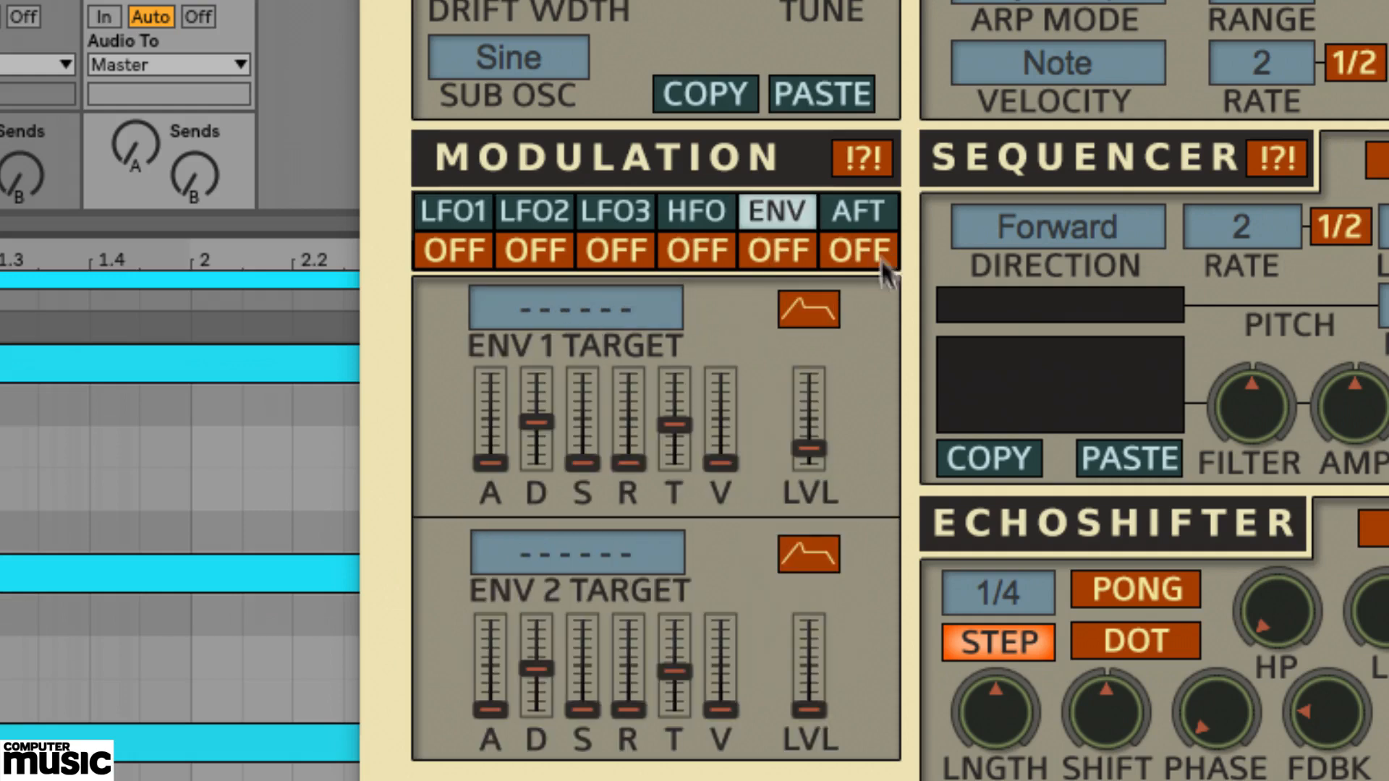
left_click(609, 310)
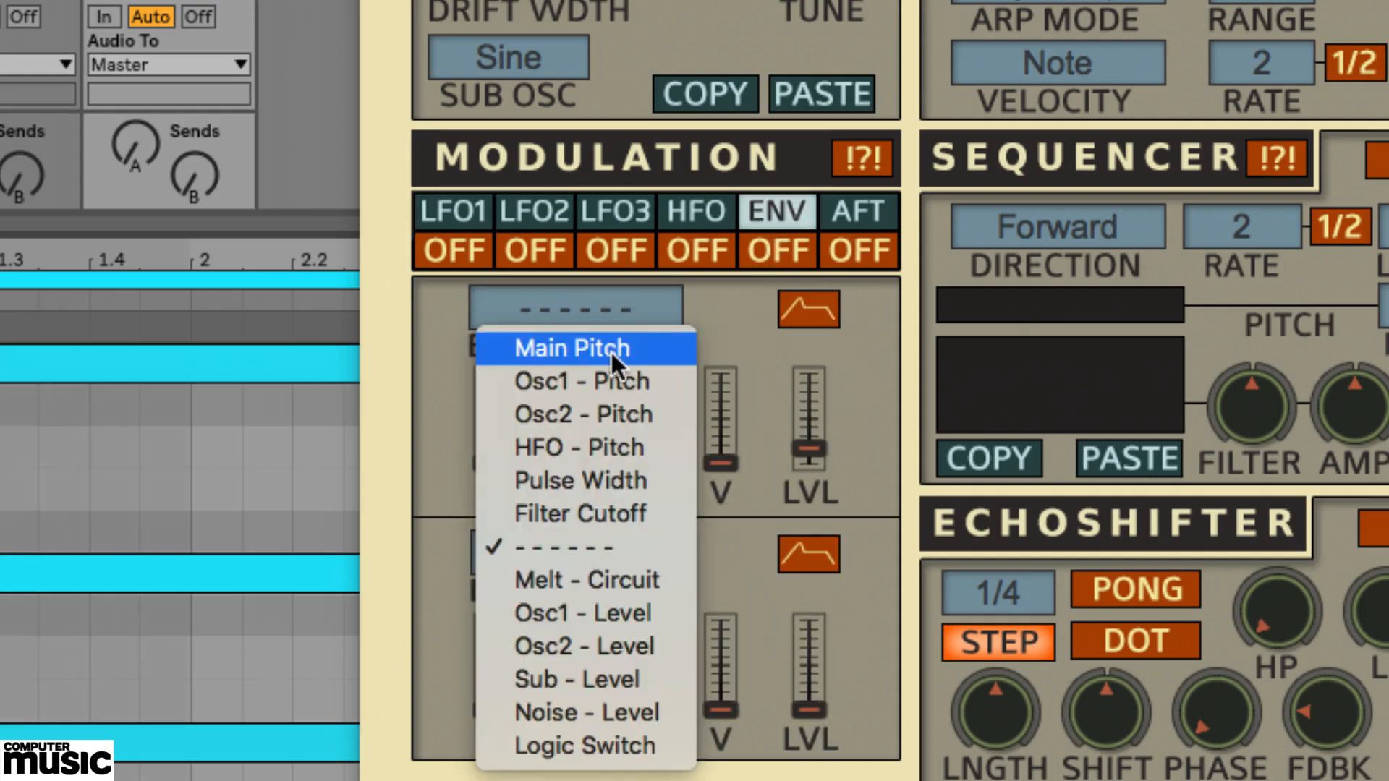
left_click(610, 350)
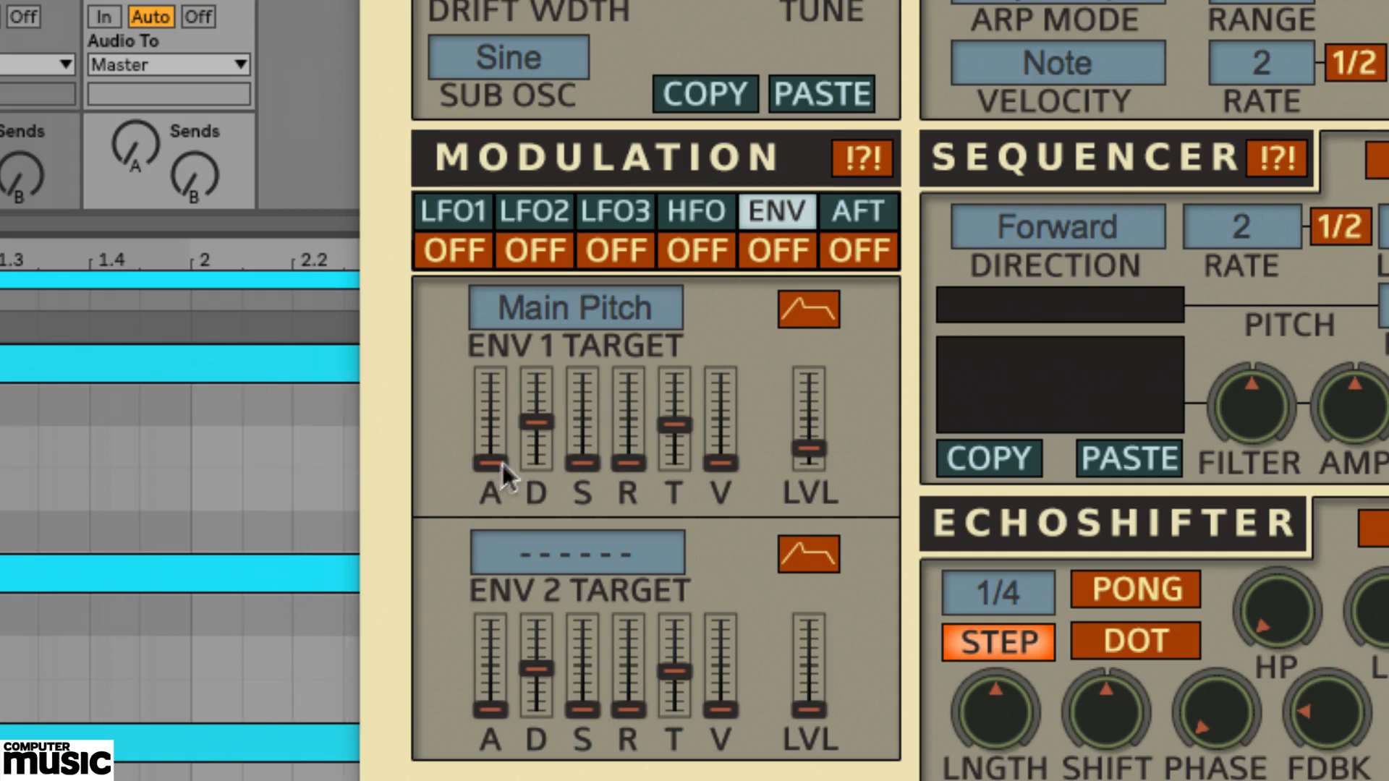
left_click(784, 253)
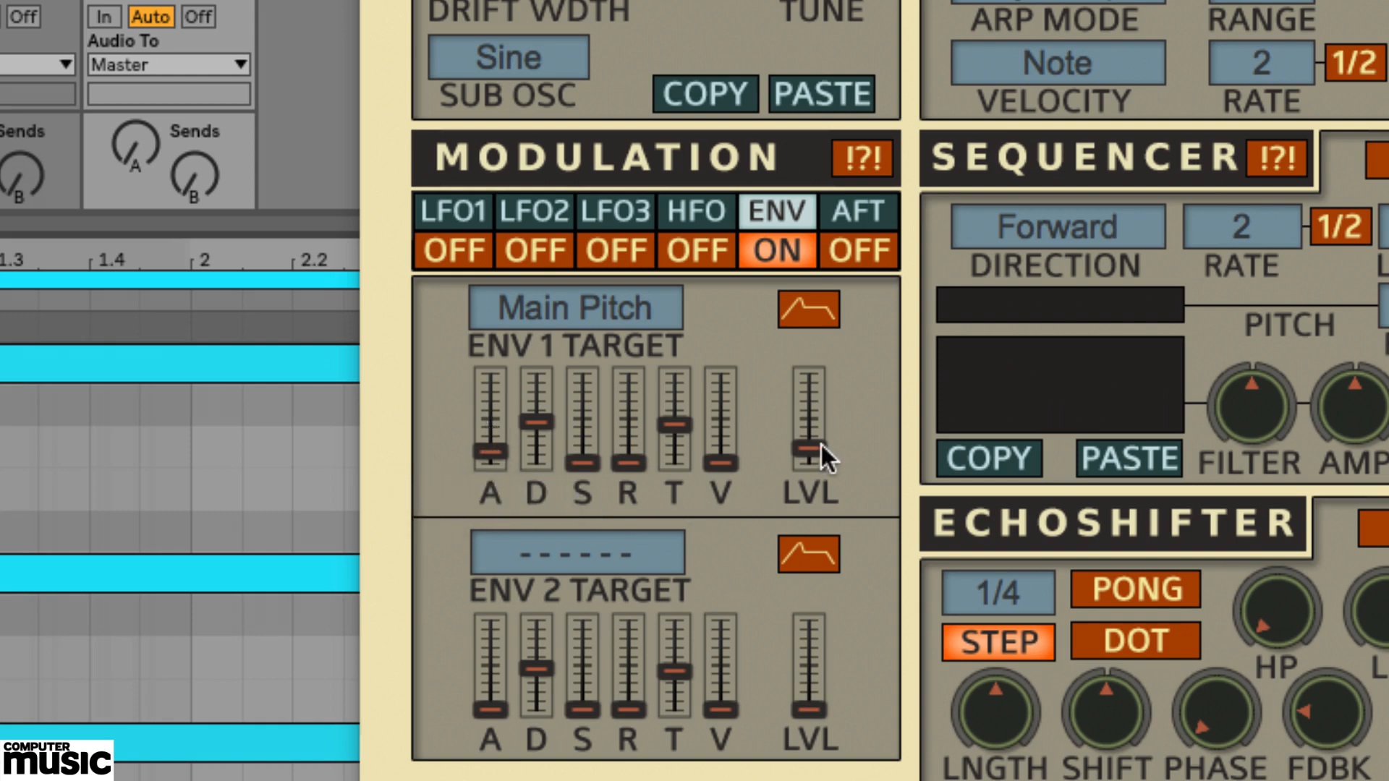
- Invert both modulation envelope 1 and the LPF envelope
left_click(810, 311)
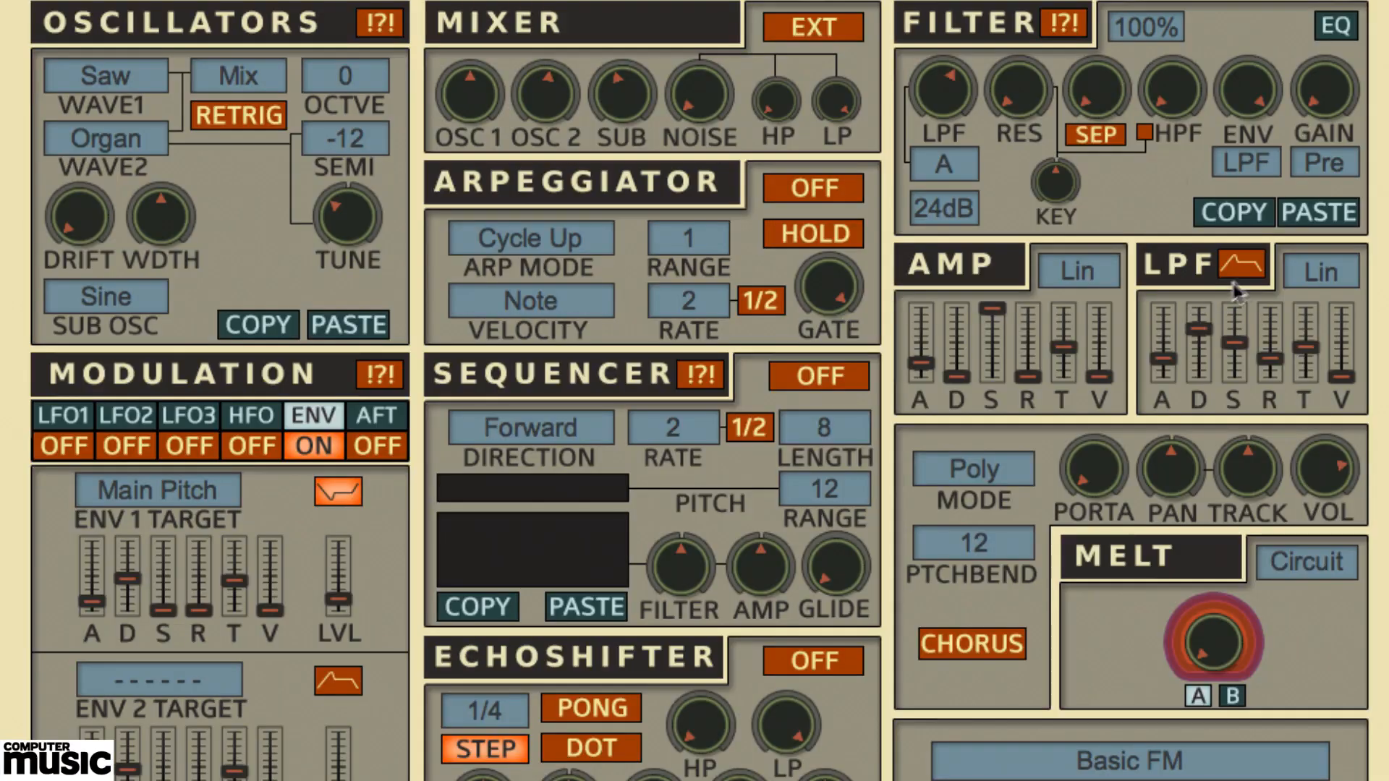
left_click(1241, 266)
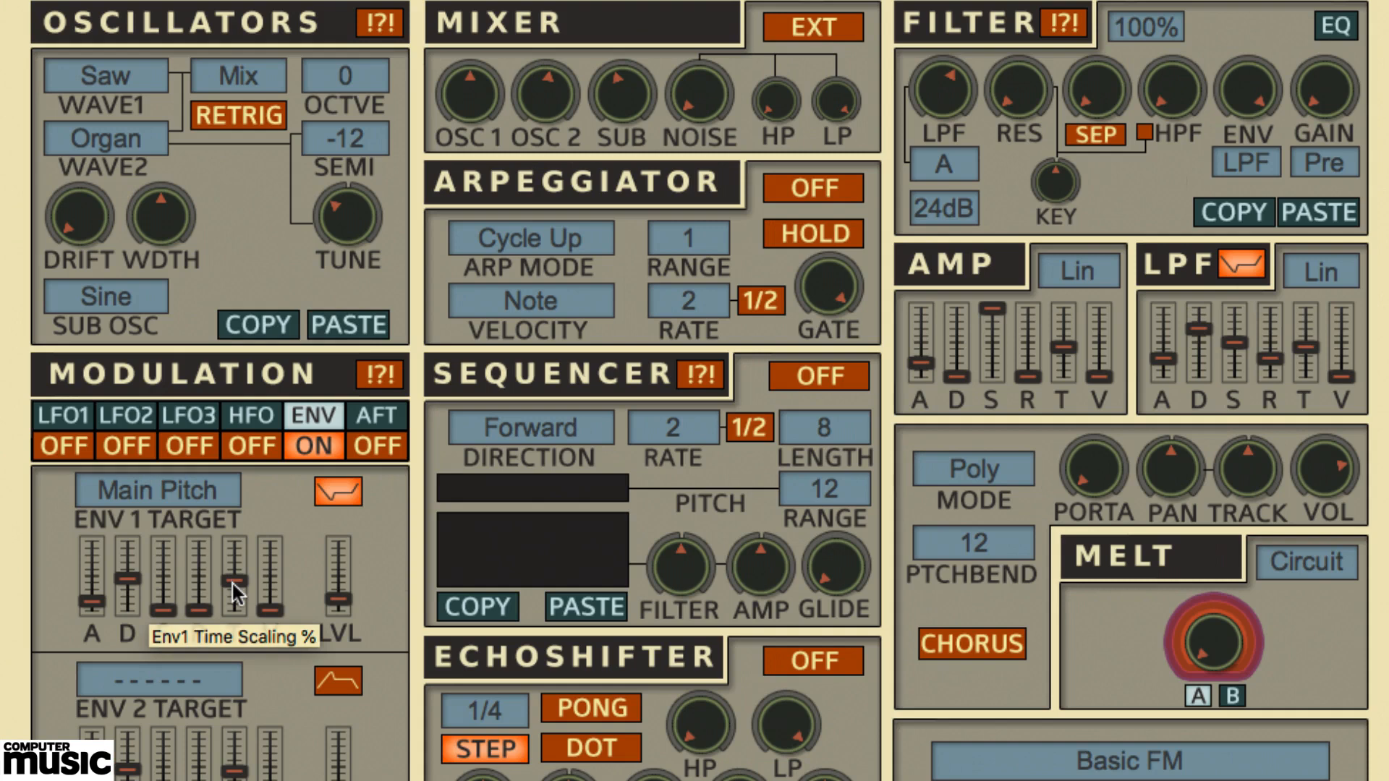
- Lower the envelope 1 and LPF time scaling, and sweep the Amp time scaling to maximum and back down
left_click_drag(232, 584, 232, 588)
left_click_drag(237, 653, 239, 689)
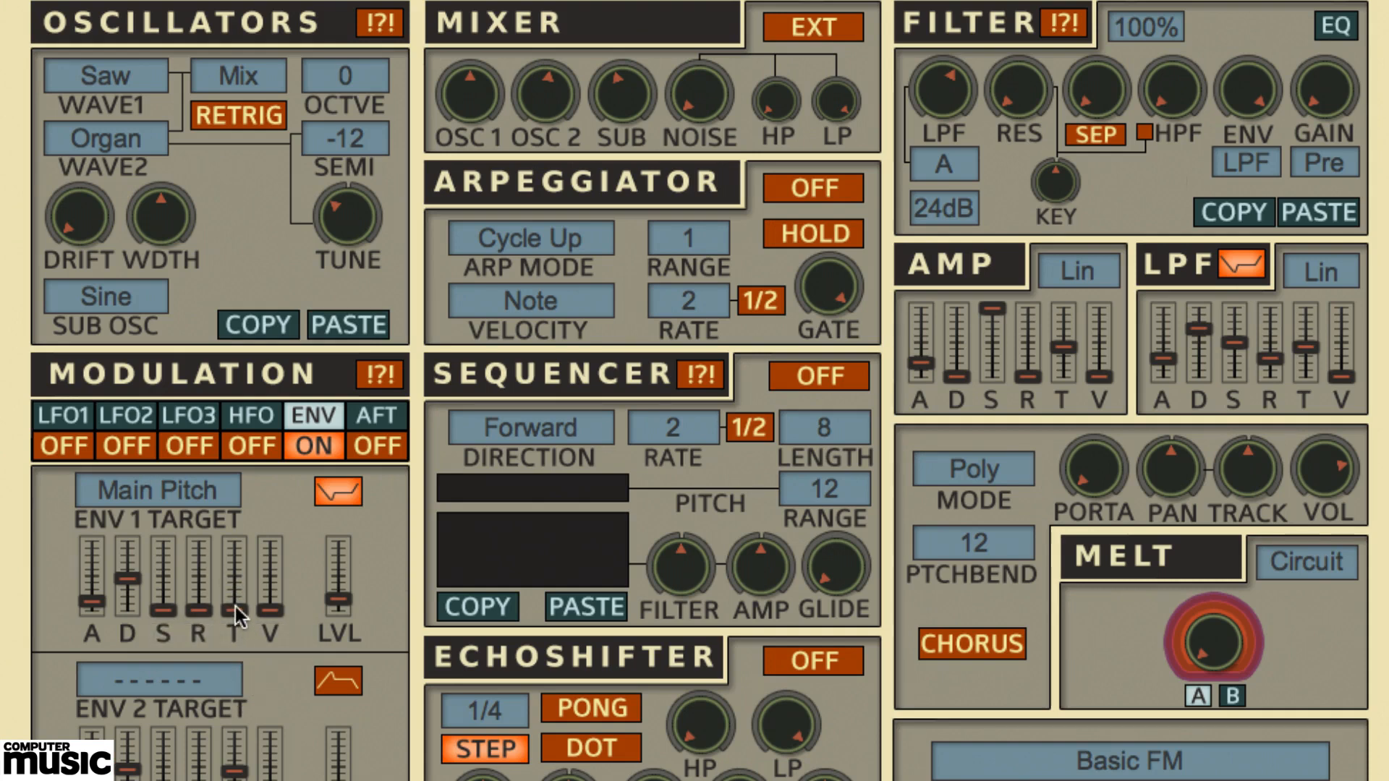
left_click_drag(236, 606, 236, 598)
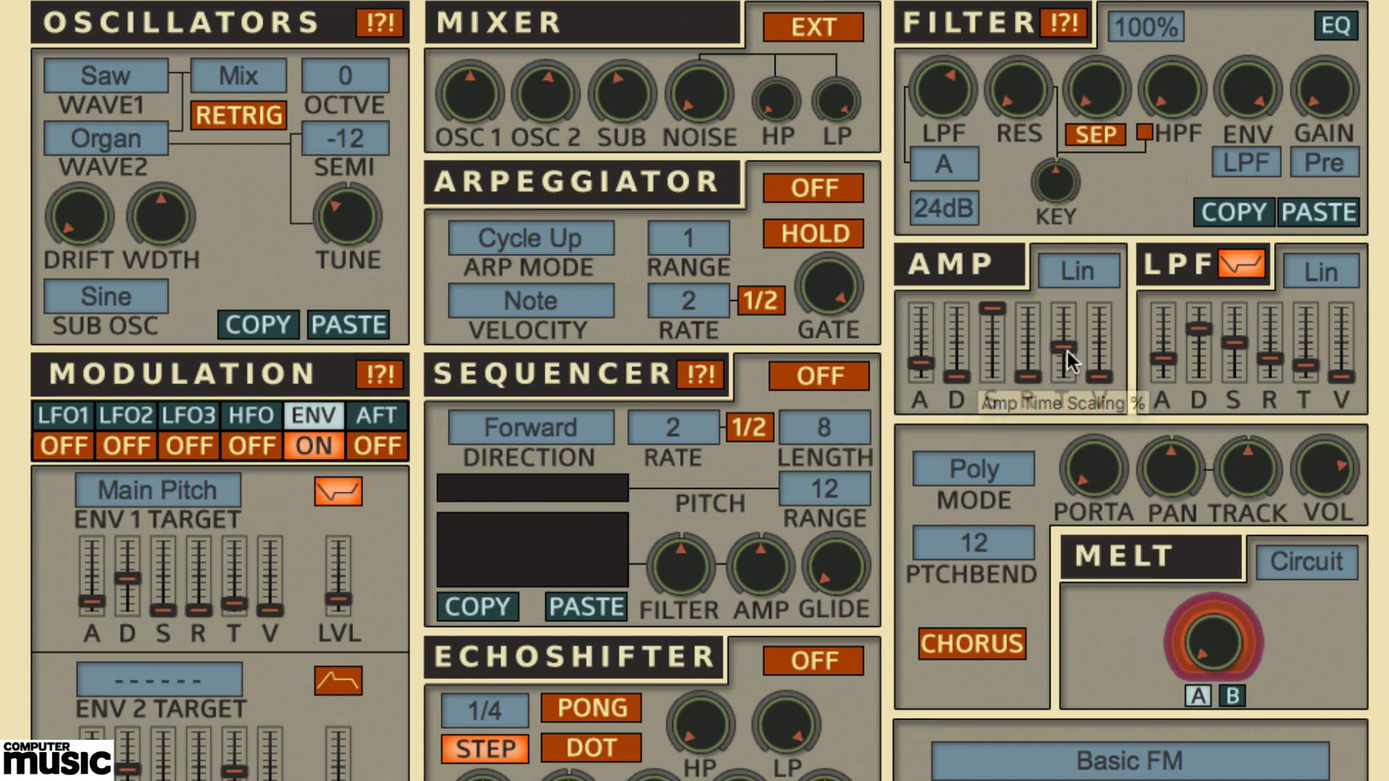
left_click_drag(1066, 350, 1066, 315)
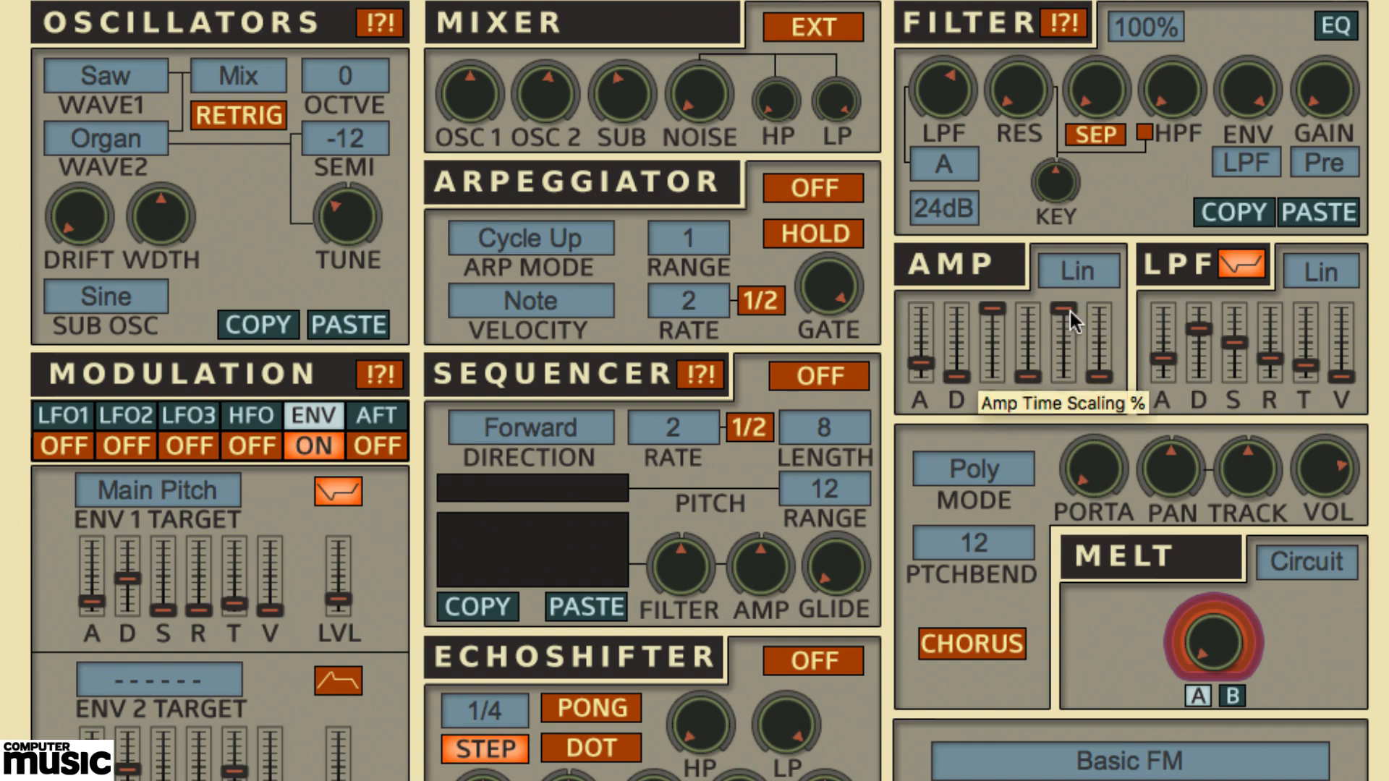
left_click_drag(1068, 309, 1067, 332)
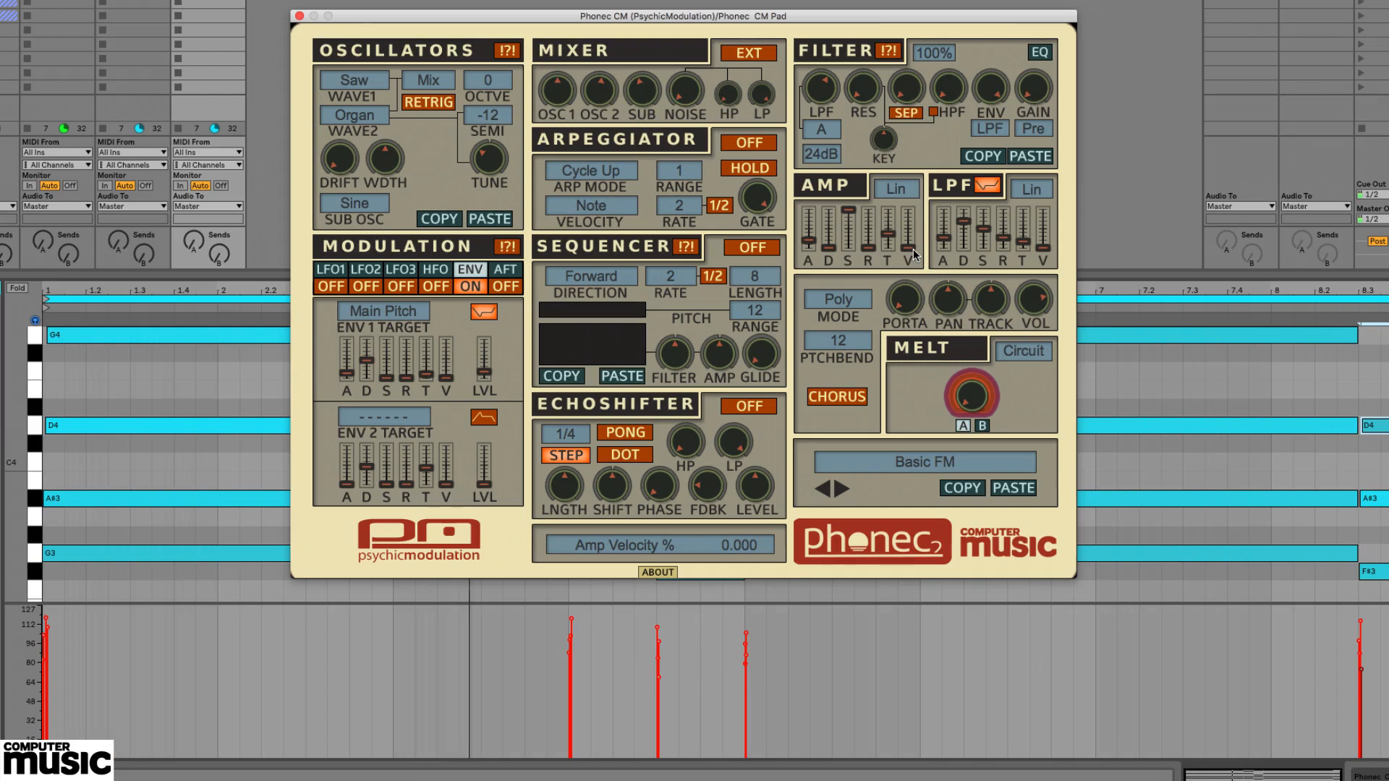
- Try the Amp velocity at 100% and return it to 0, and set the LPF velocity to 100%
left_click_drag(913, 249, 909, 132)
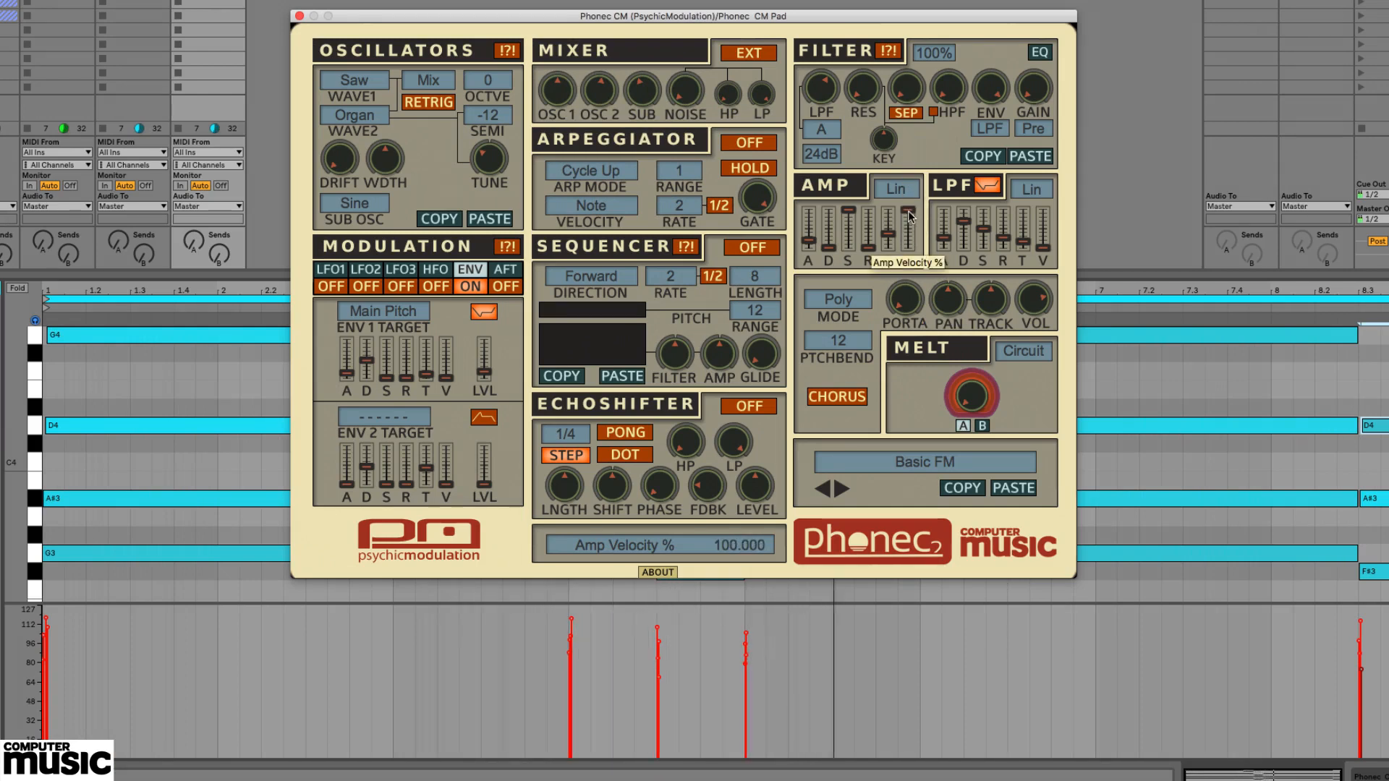
left_click_drag(908, 211, 917, 351)
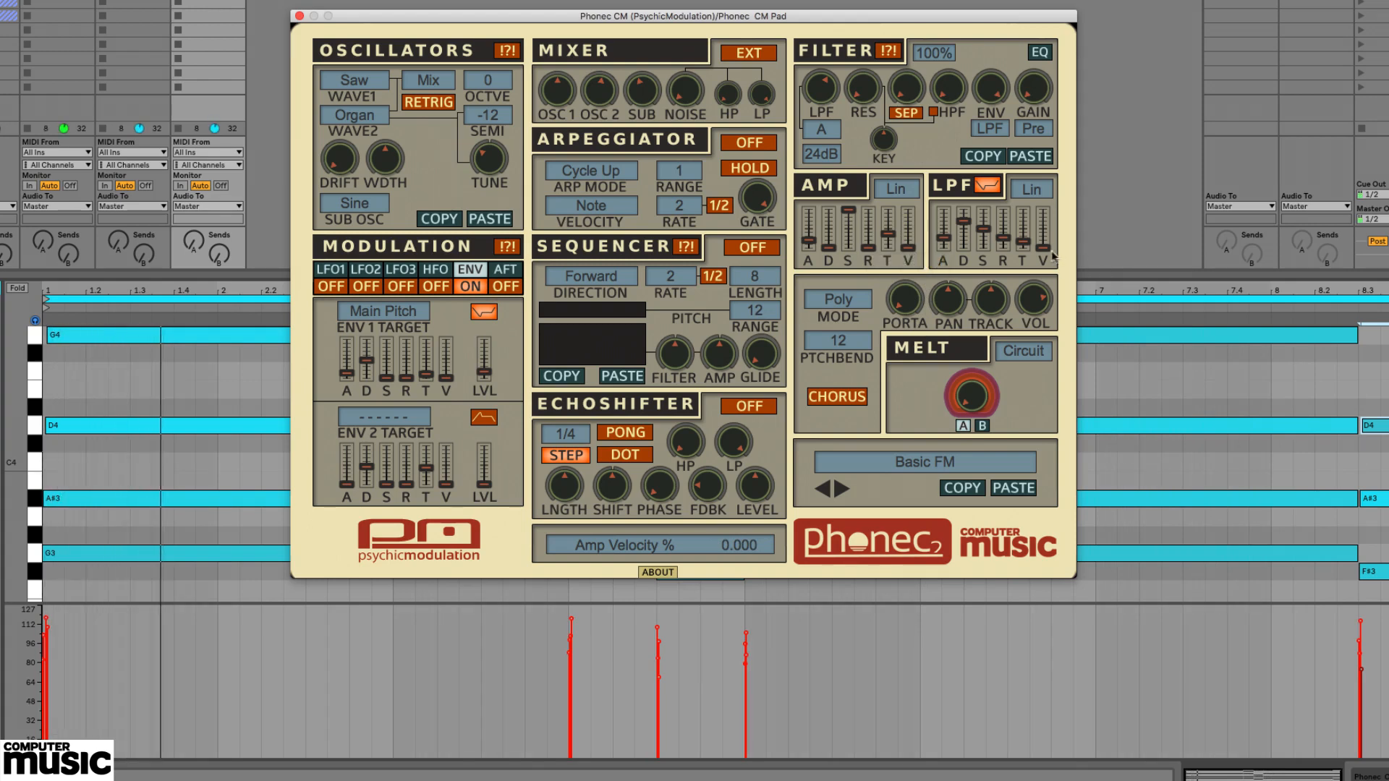
left_click_drag(1053, 255, 1045, 166)
left_click_drag(1044, 223, 1043, 170)
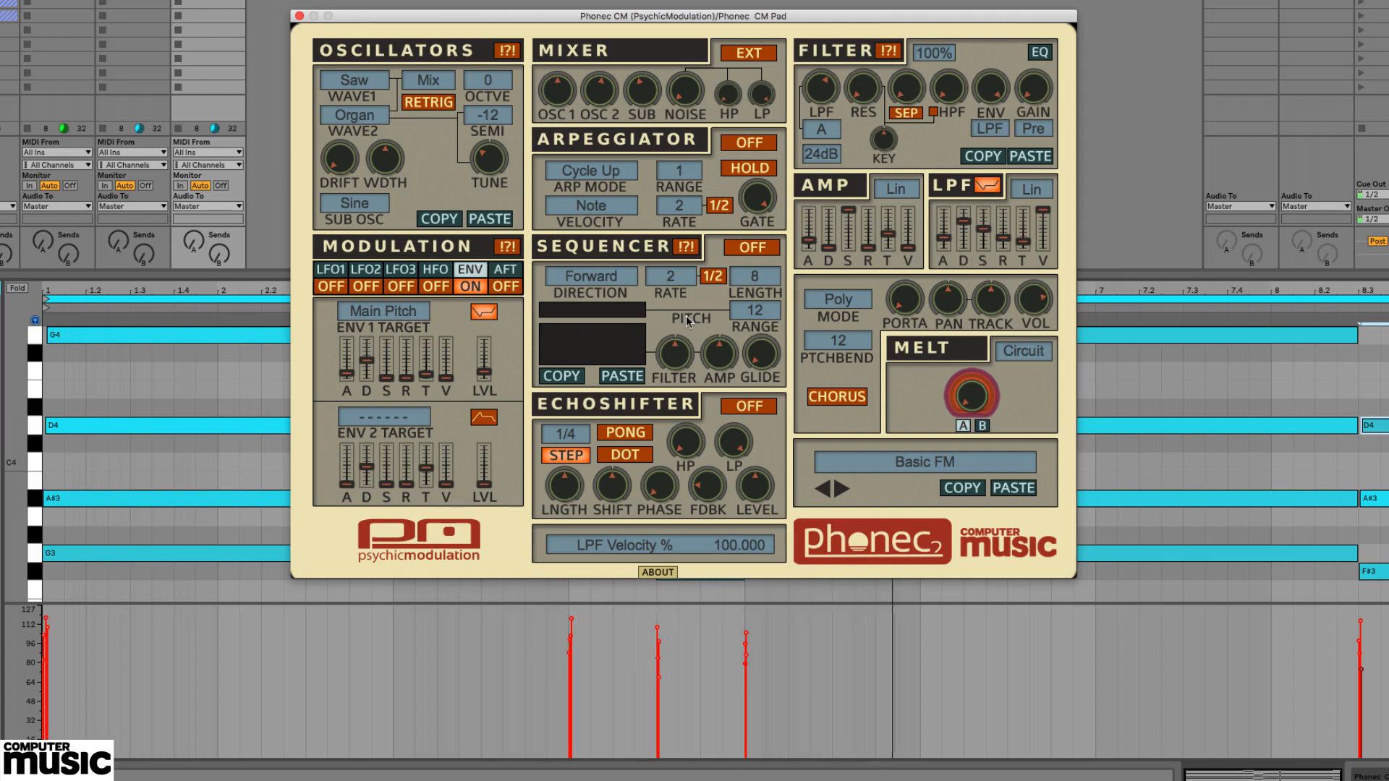
- Raise the modulation envelope 1 velocity to maximum and set its level to about 8.6
left_click(445, 379)
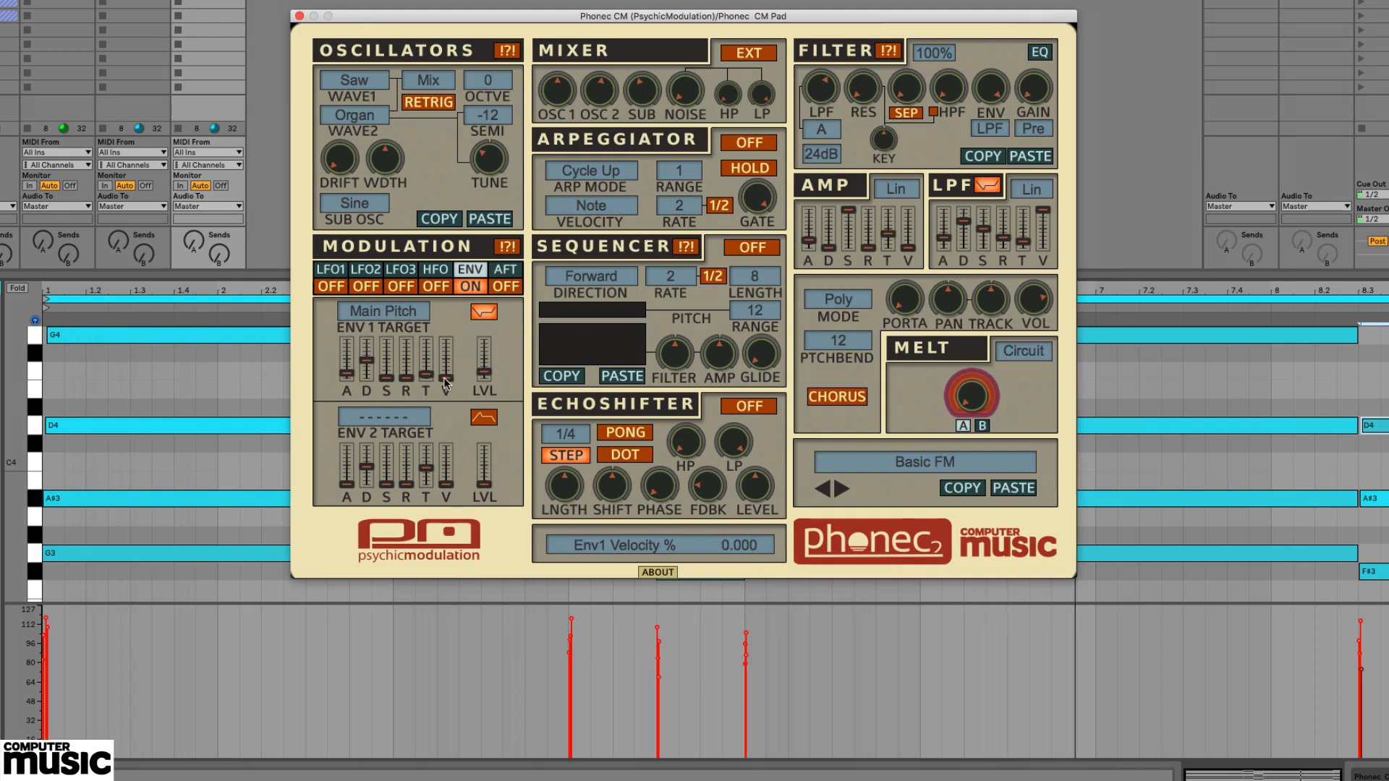
left_click_drag(445, 379, 455, 275)
left_click_drag(483, 372, 486, 366)
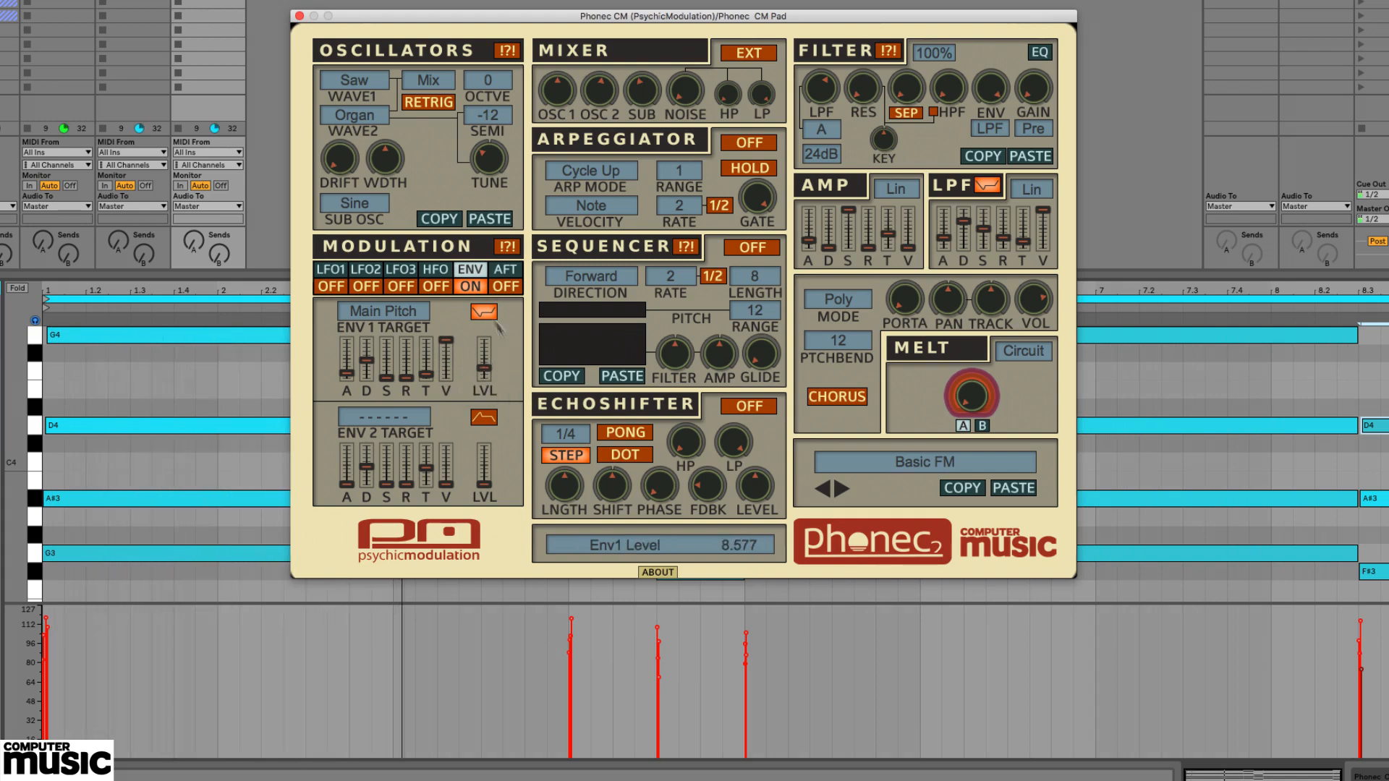
- Switch on LFO1 with Filter Cutoff as its target and raise its depth to about 7.4
left_click(331, 269)
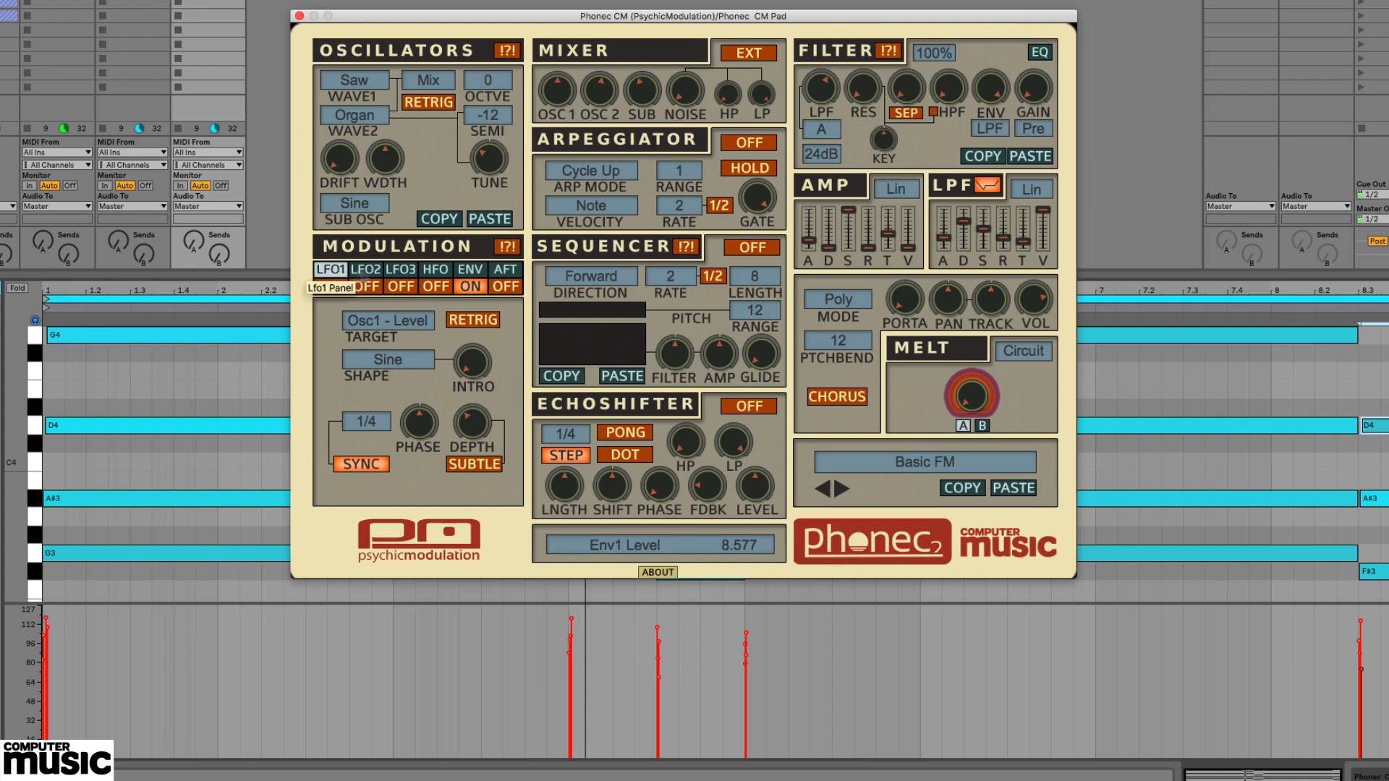
left_click(470, 269)
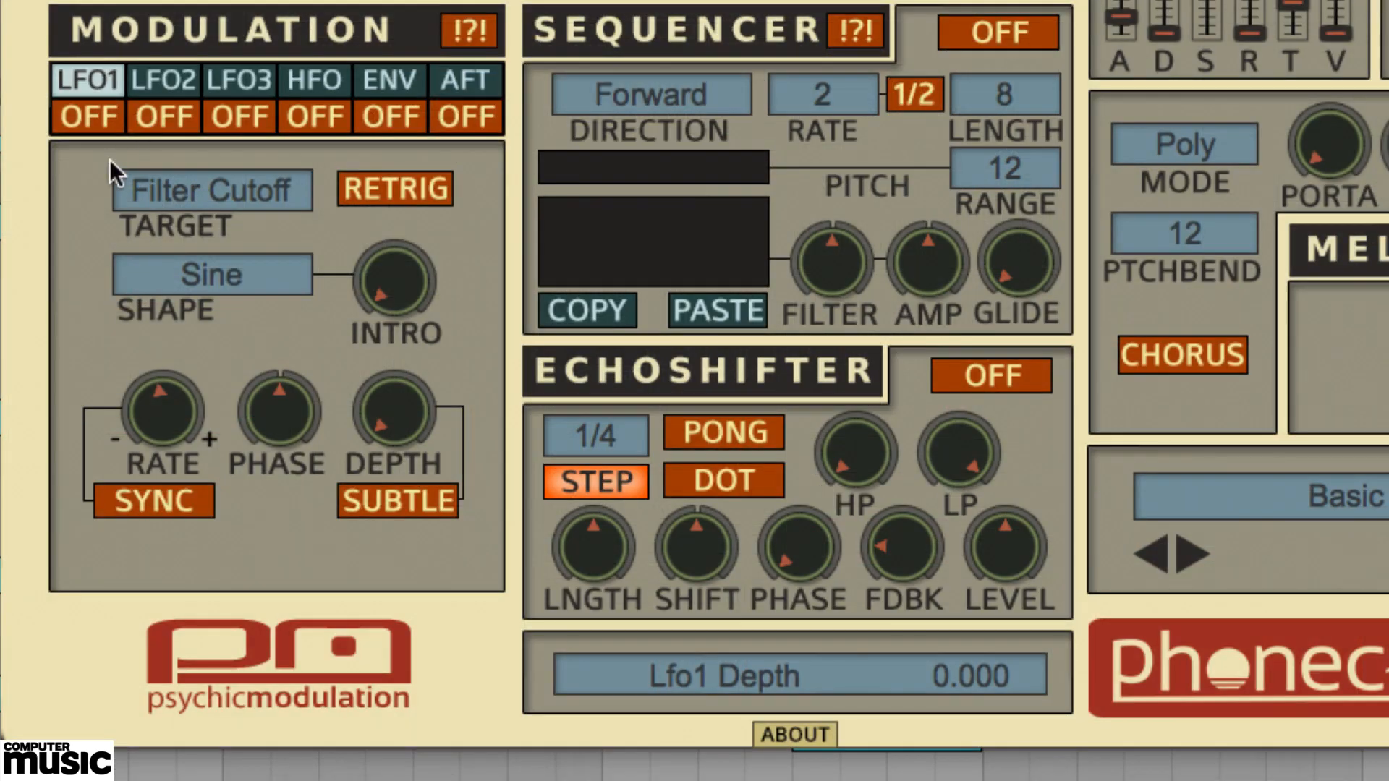
left_click(101, 123)
left_click_drag(402, 381, 435, 260)
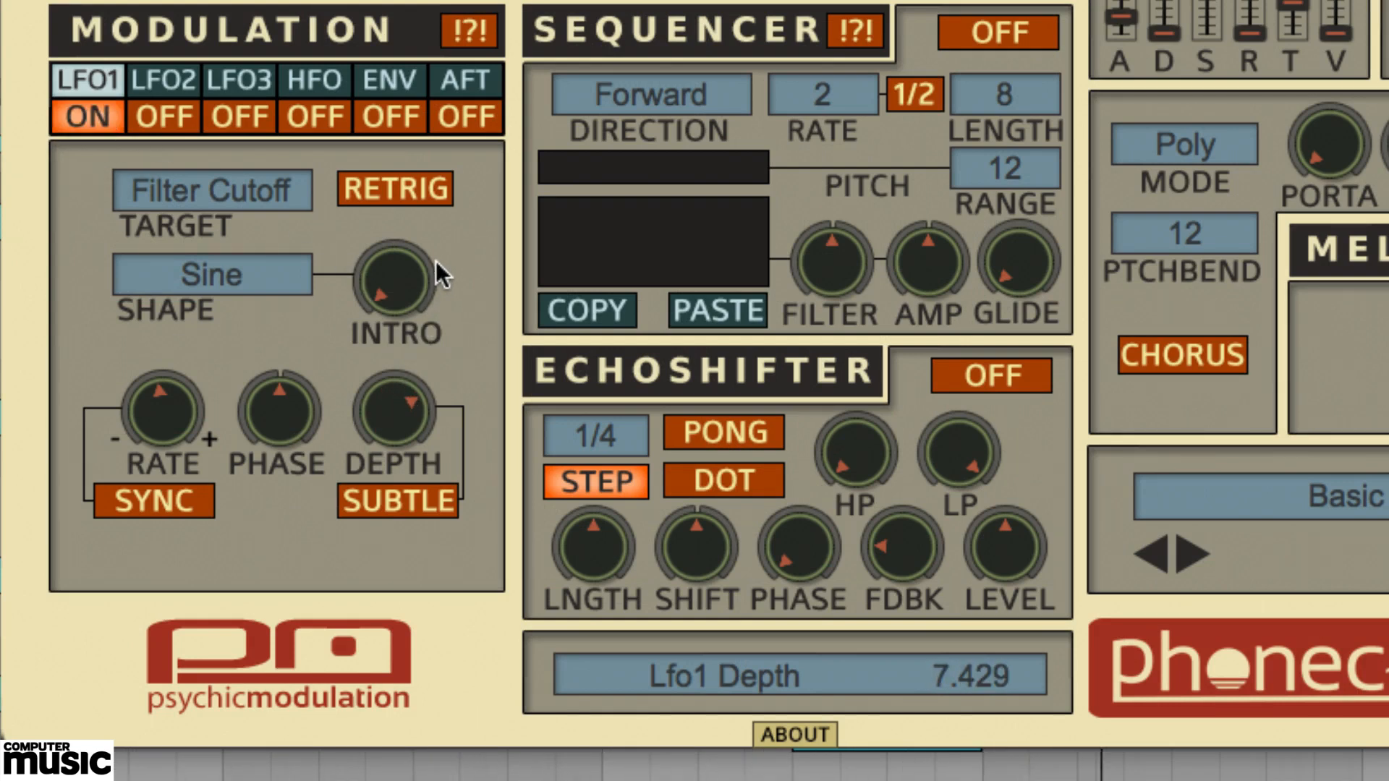
- Try the Saw 2, Ramp 3, Random and Ramp 1 shapes for LFO1
left_click(210, 270)
left_click(215, 434)
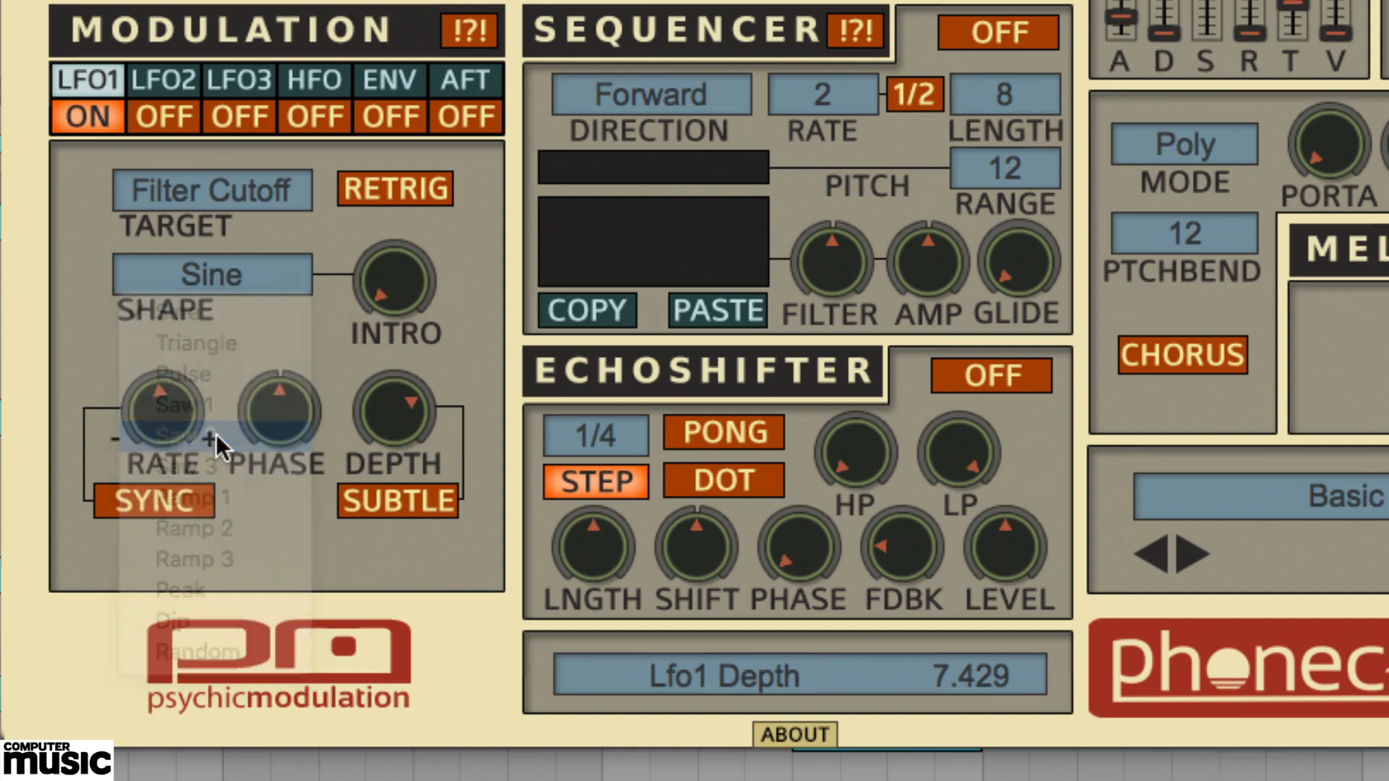
left_click(243, 278)
left_click(228, 557)
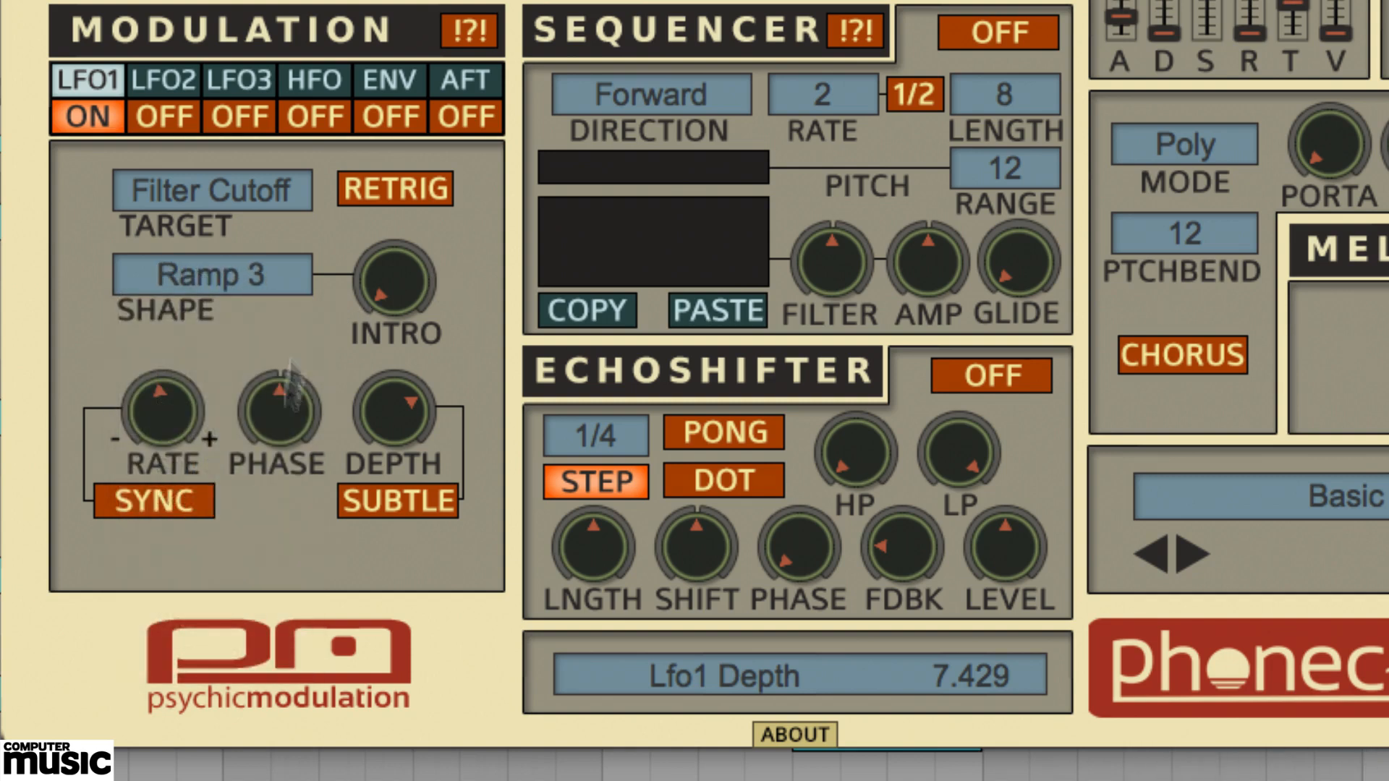
left_click(219, 275)
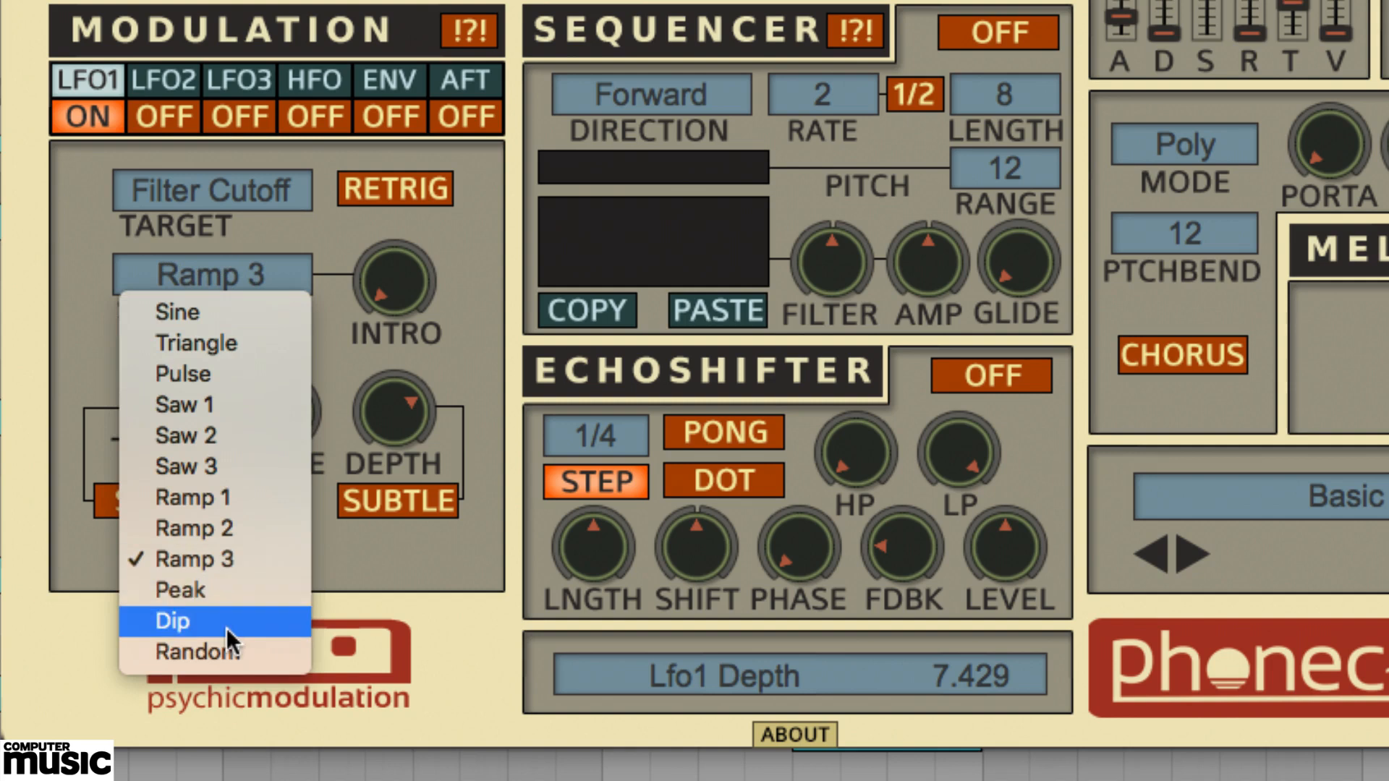
left_click(229, 649)
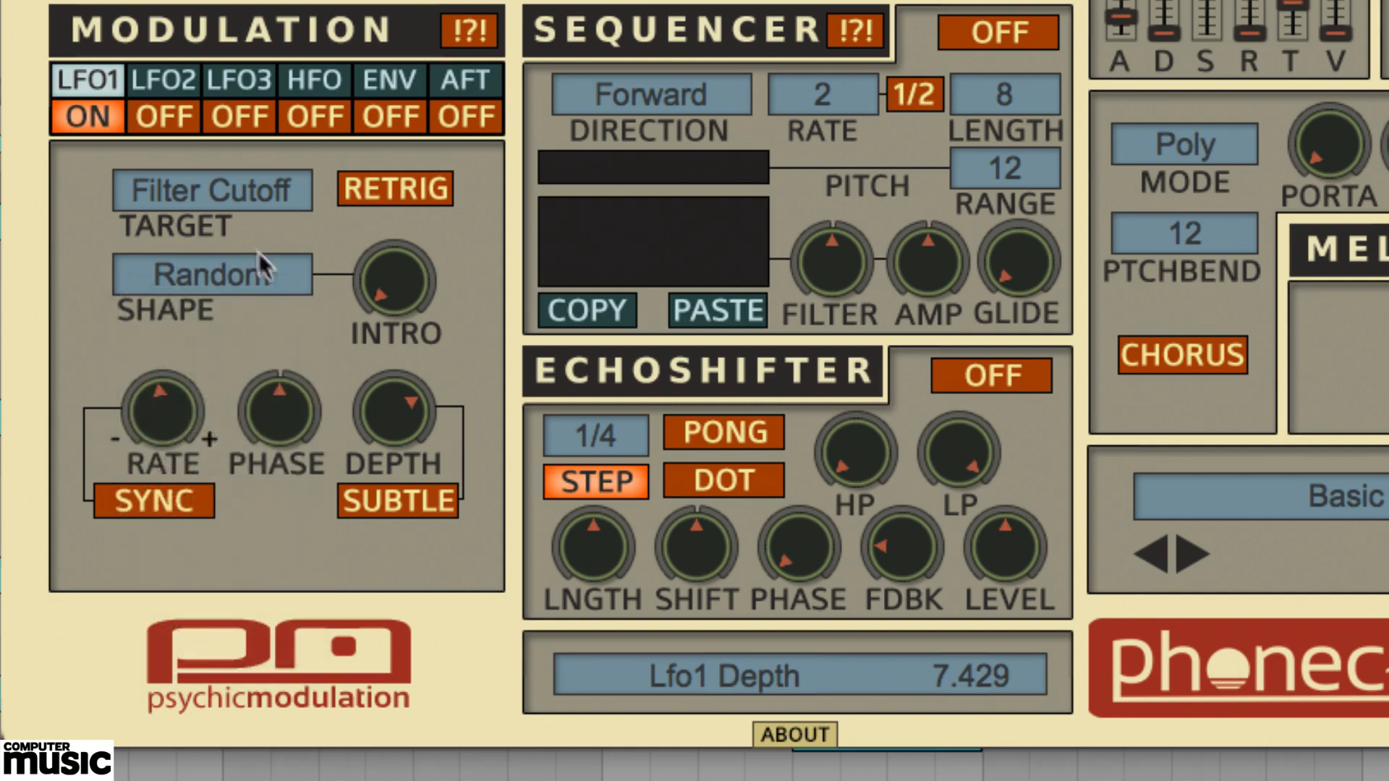
left_click(219, 276)
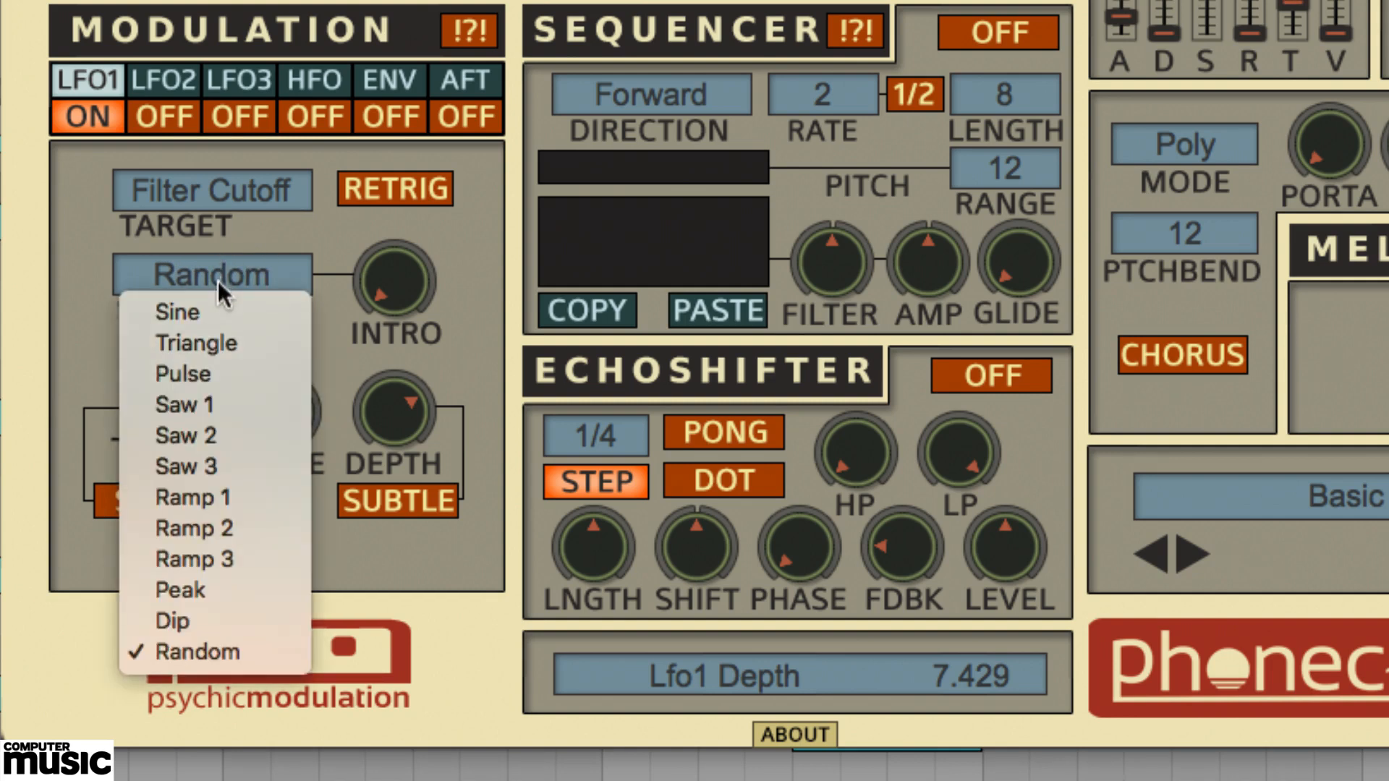
left_click(222, 506)
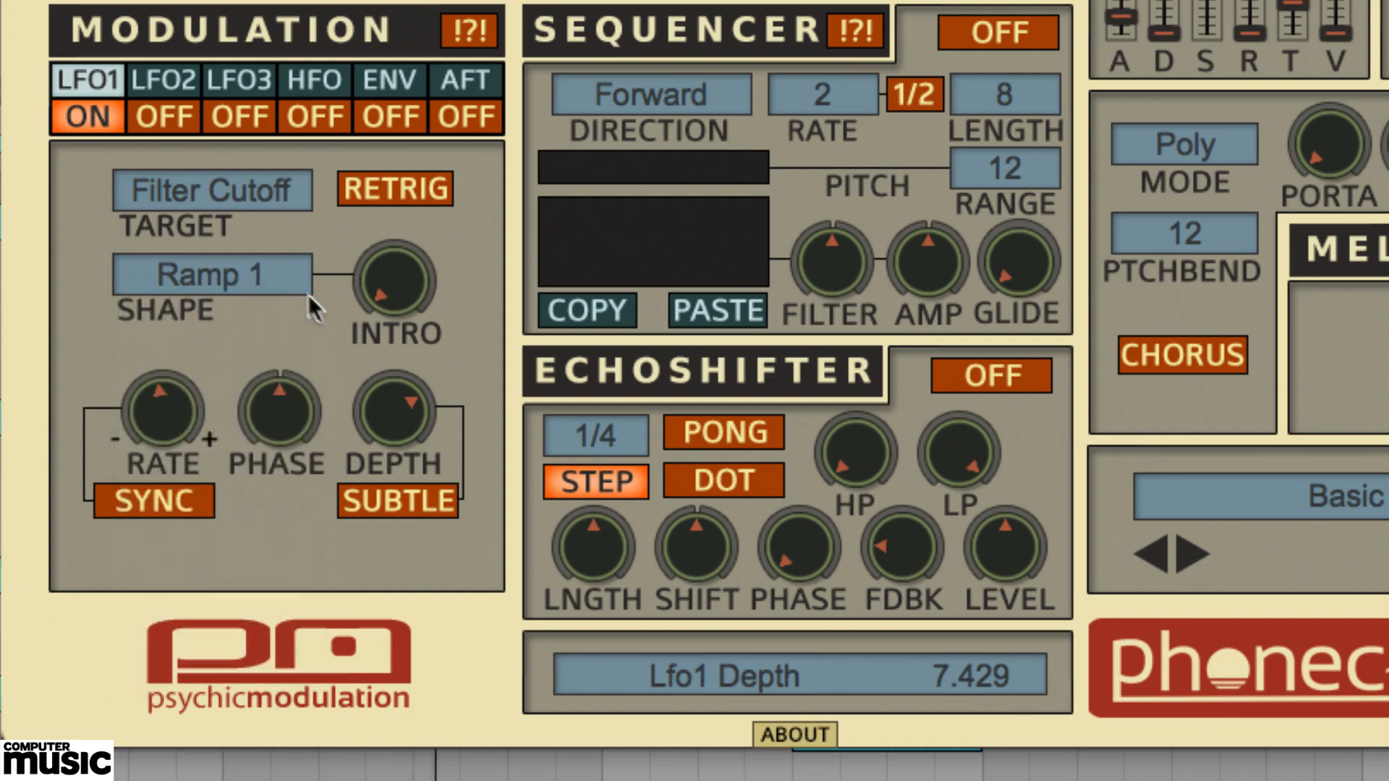
- Set the LFO1 shape to Sine and raise its intro time to about 2.9 s
left_click(251, 268)
left_click(249, 310)
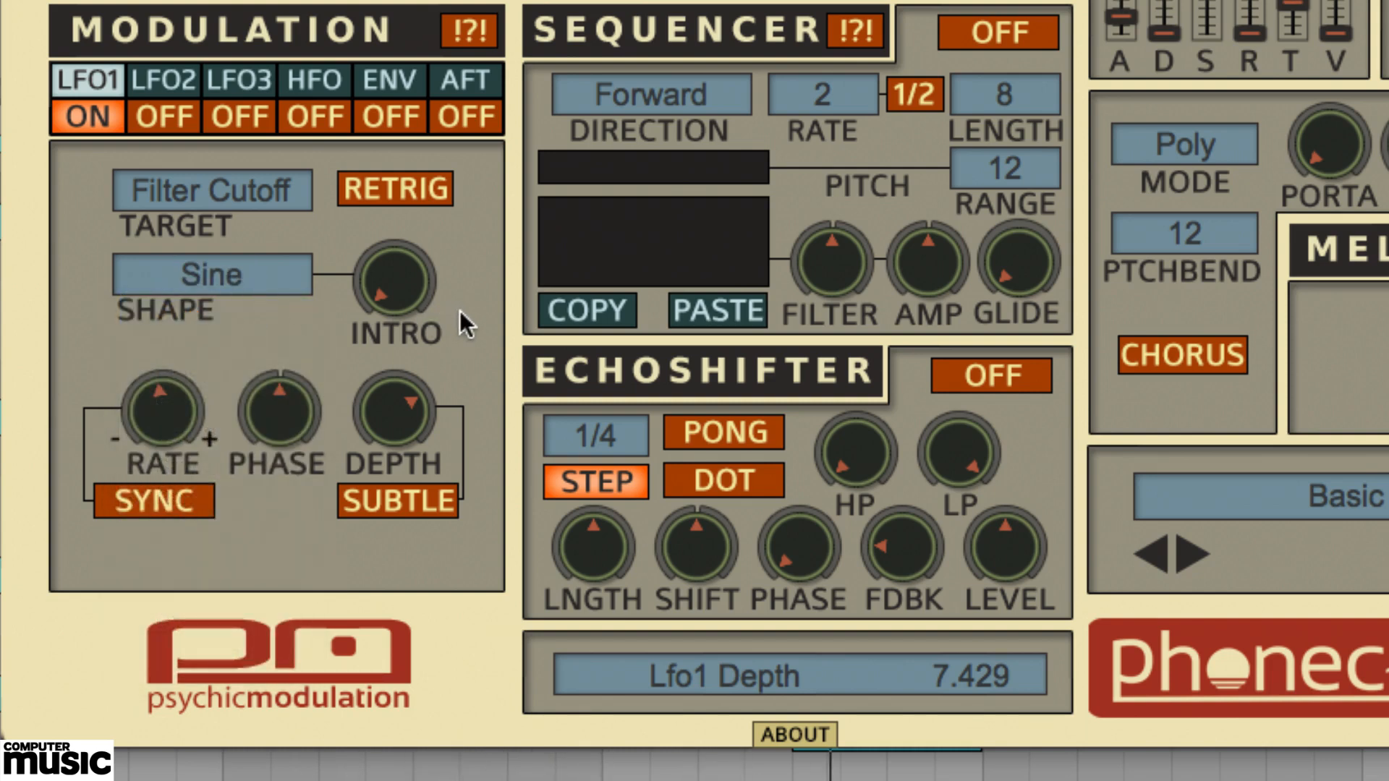
left_click_drag(398, 295, 388, 214)
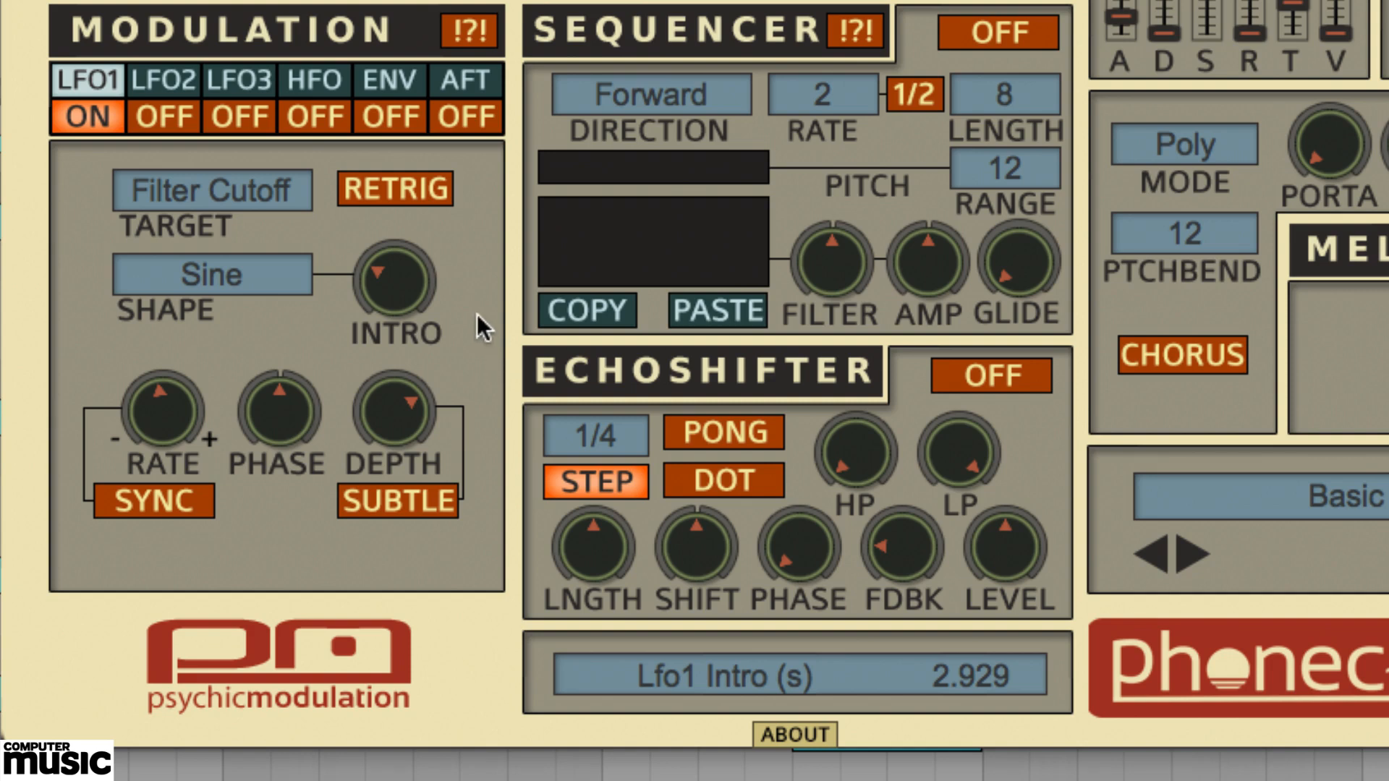
- Enable LFO1 retrigger with an intro time of about 0.86 s, and try an LFO1 phase offset of about -17% before resetting it
left_click(425, 192)
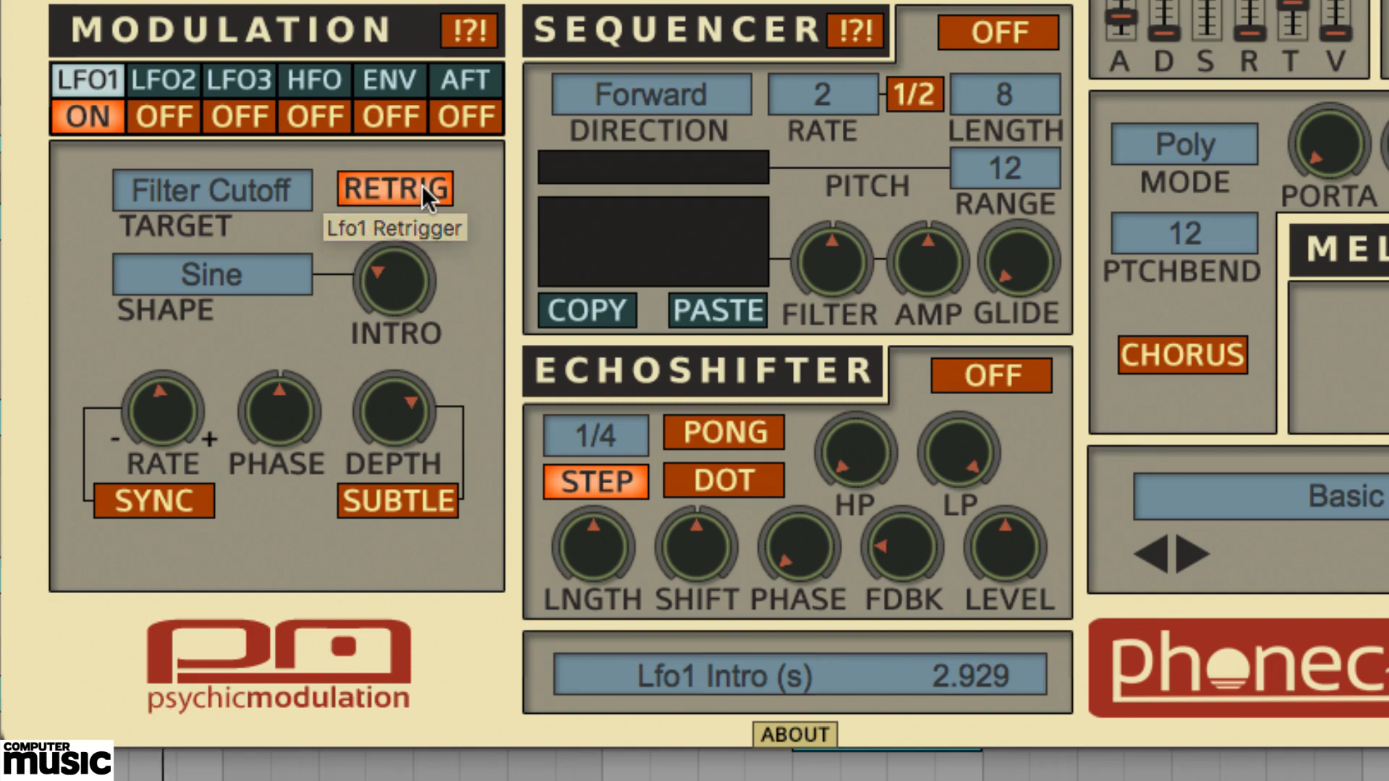
left_click_drag(395, 269, 391, 338)
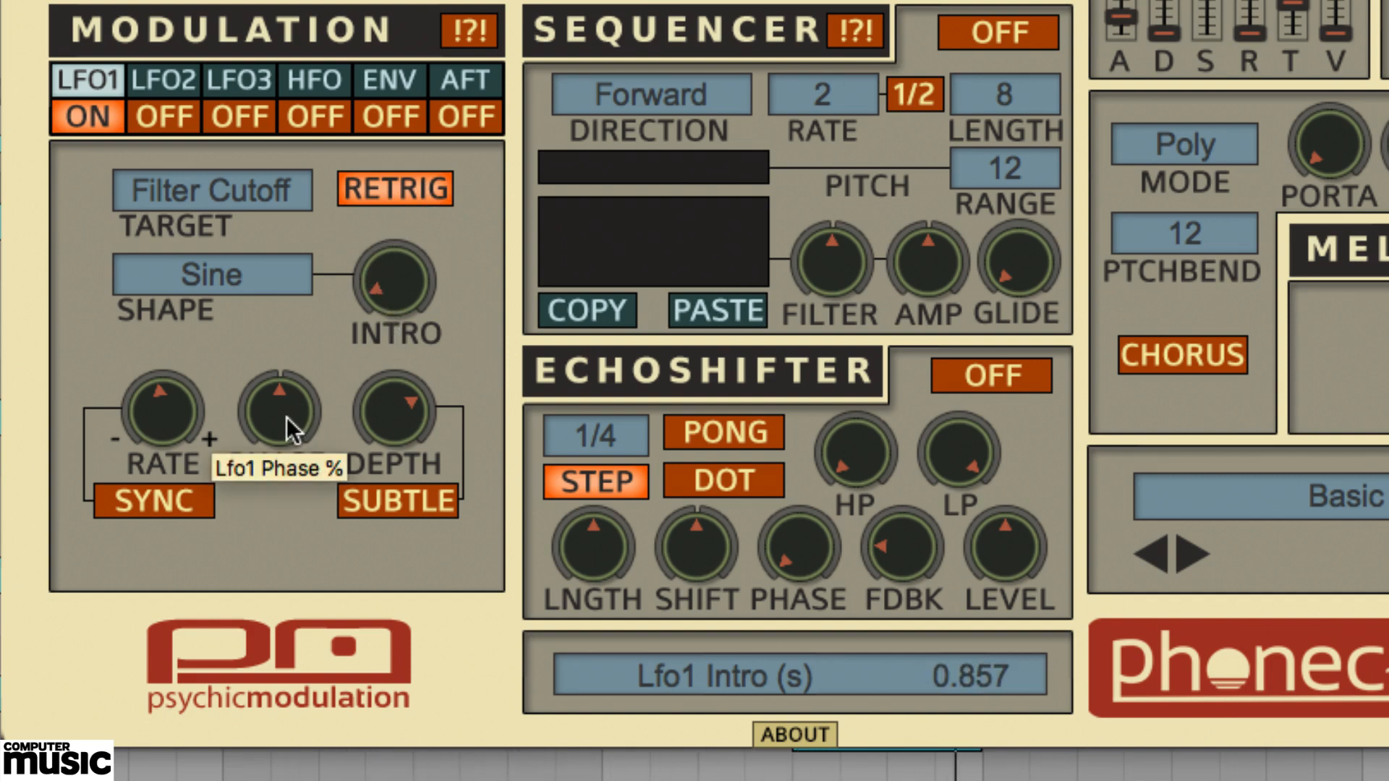
left_click_drag(288, 417, 301, 473)
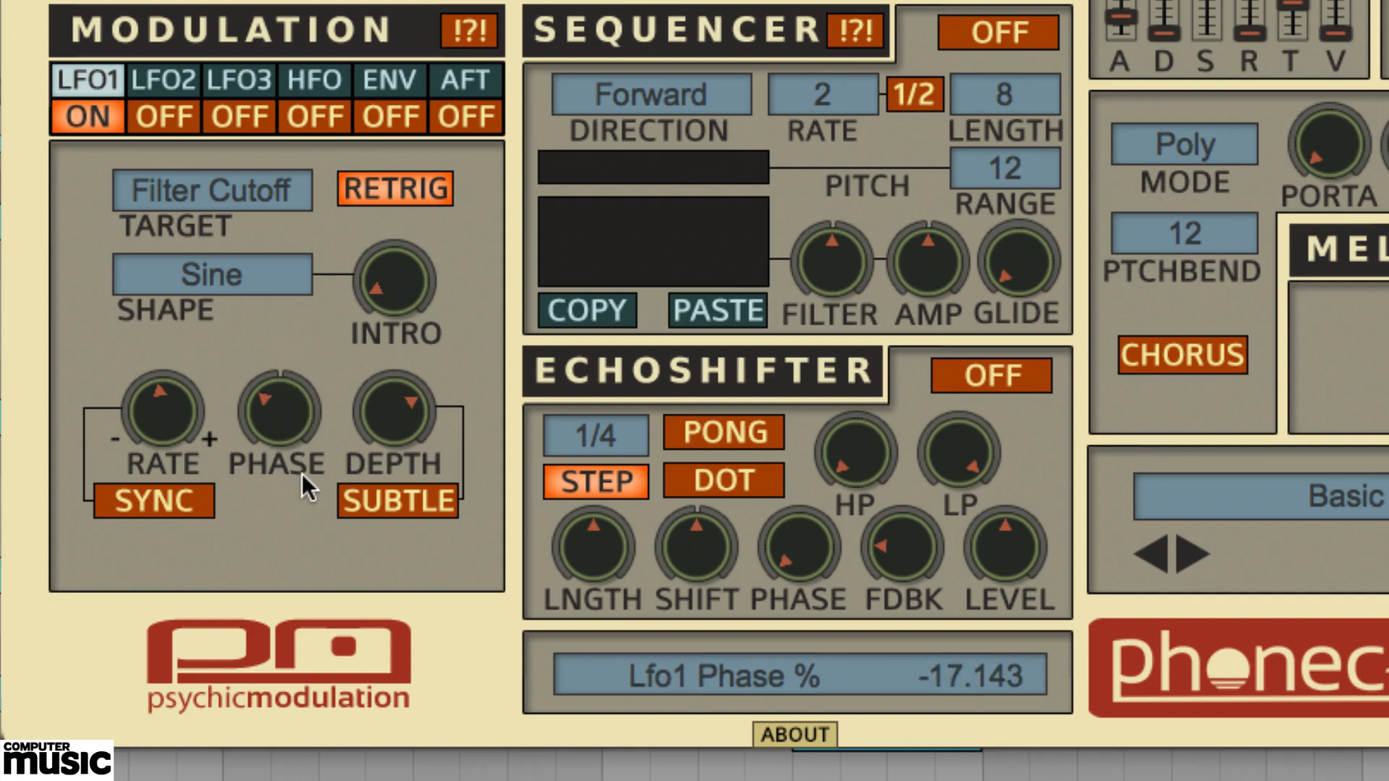
double_click(279, 414)
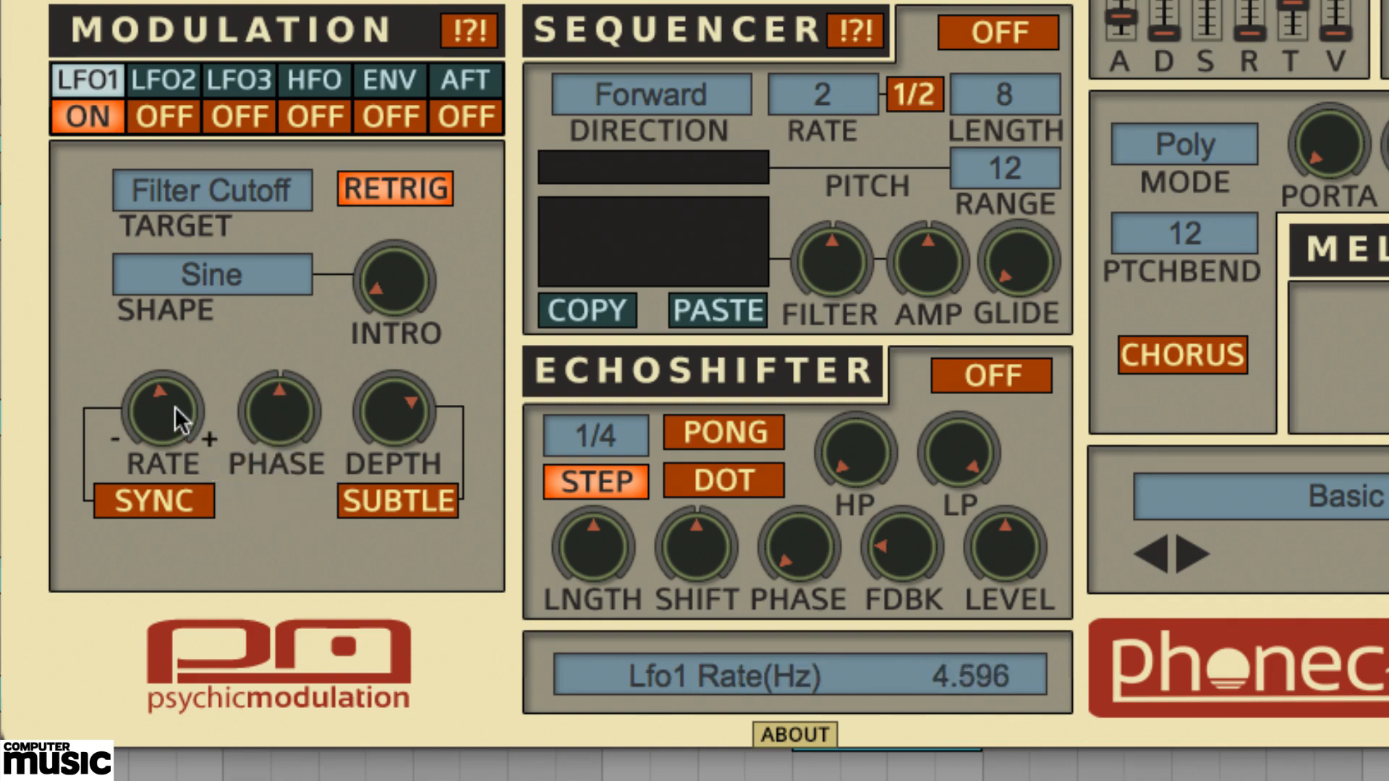
- Lower the LFO1 rate to about 1.4 Hz and sync it to tempo at 1/4
left_click_drag(175, 371, 192, 454)
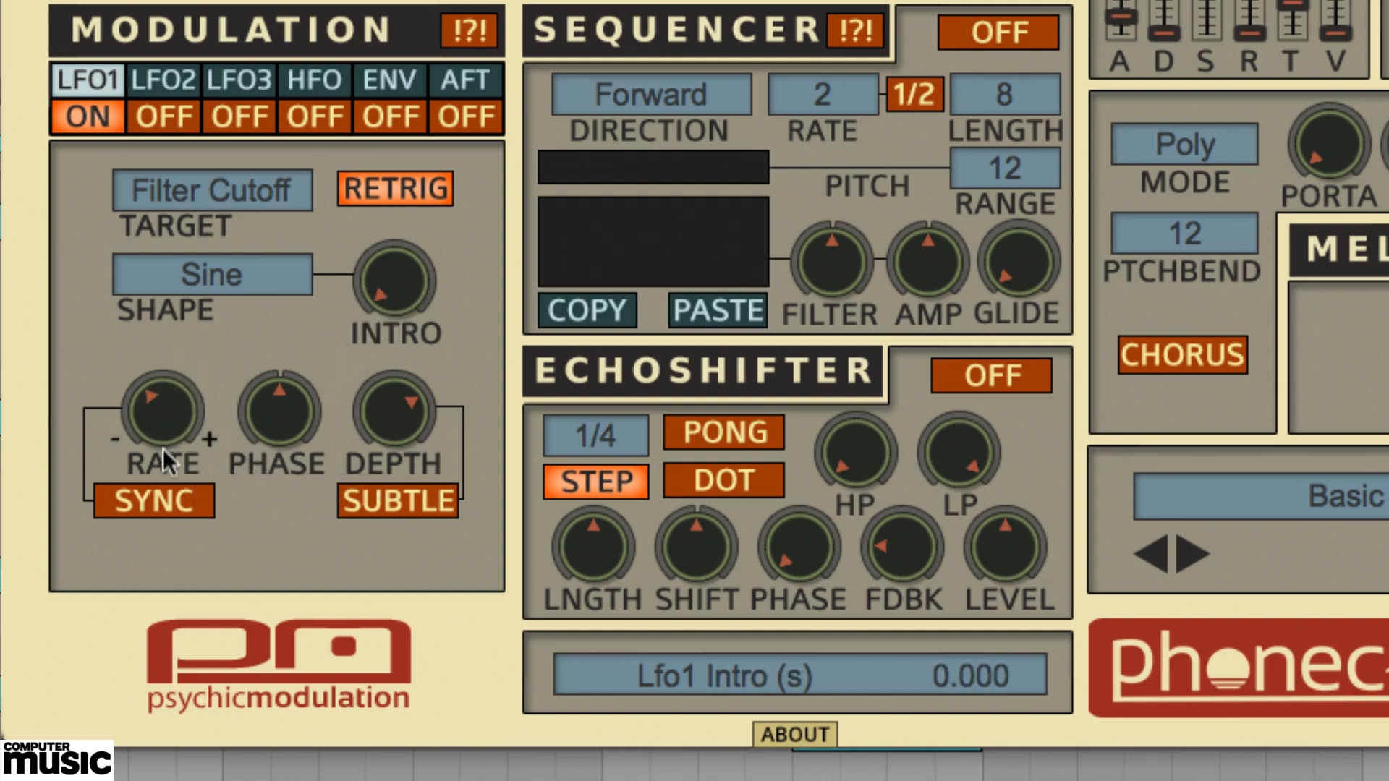
left_click_drag(163, 430, 162, 449)
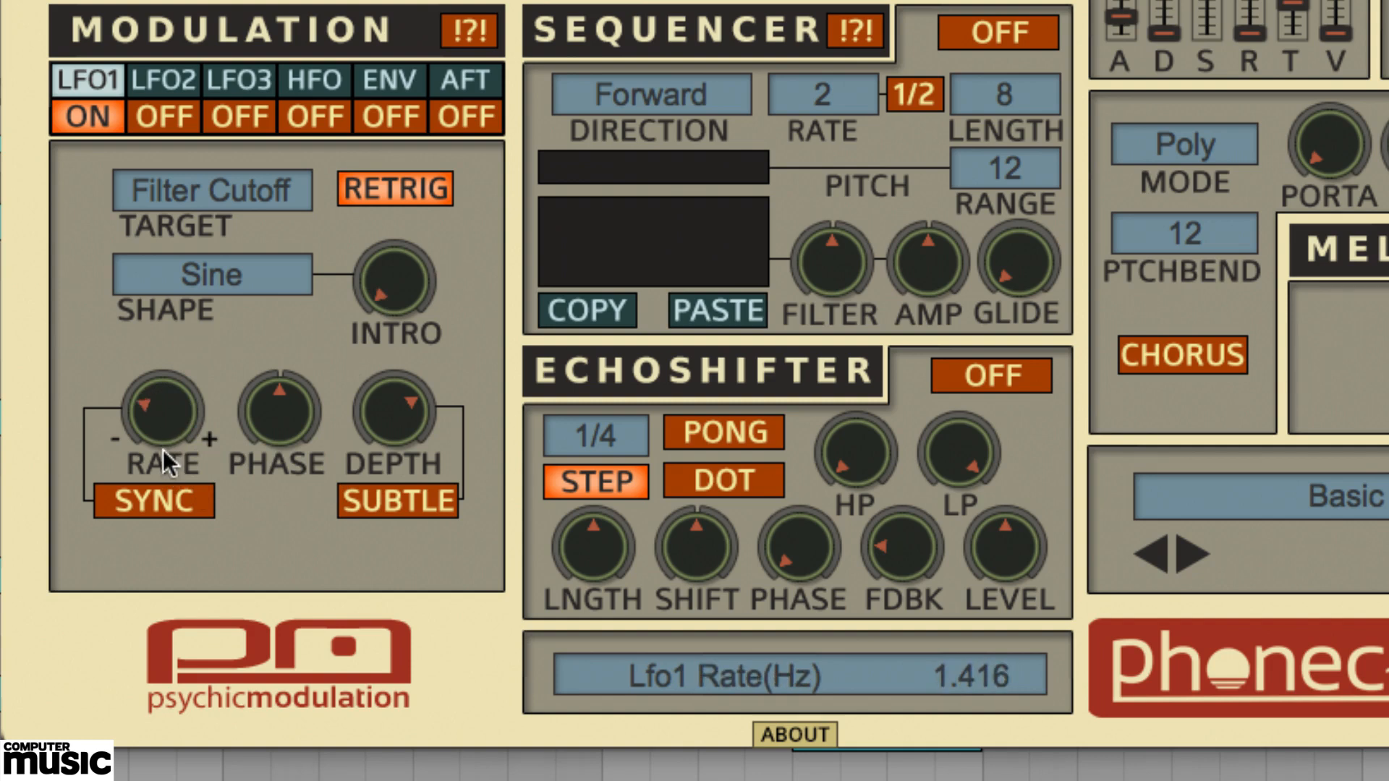
left_click(162, 505)
left_click(176, 405)
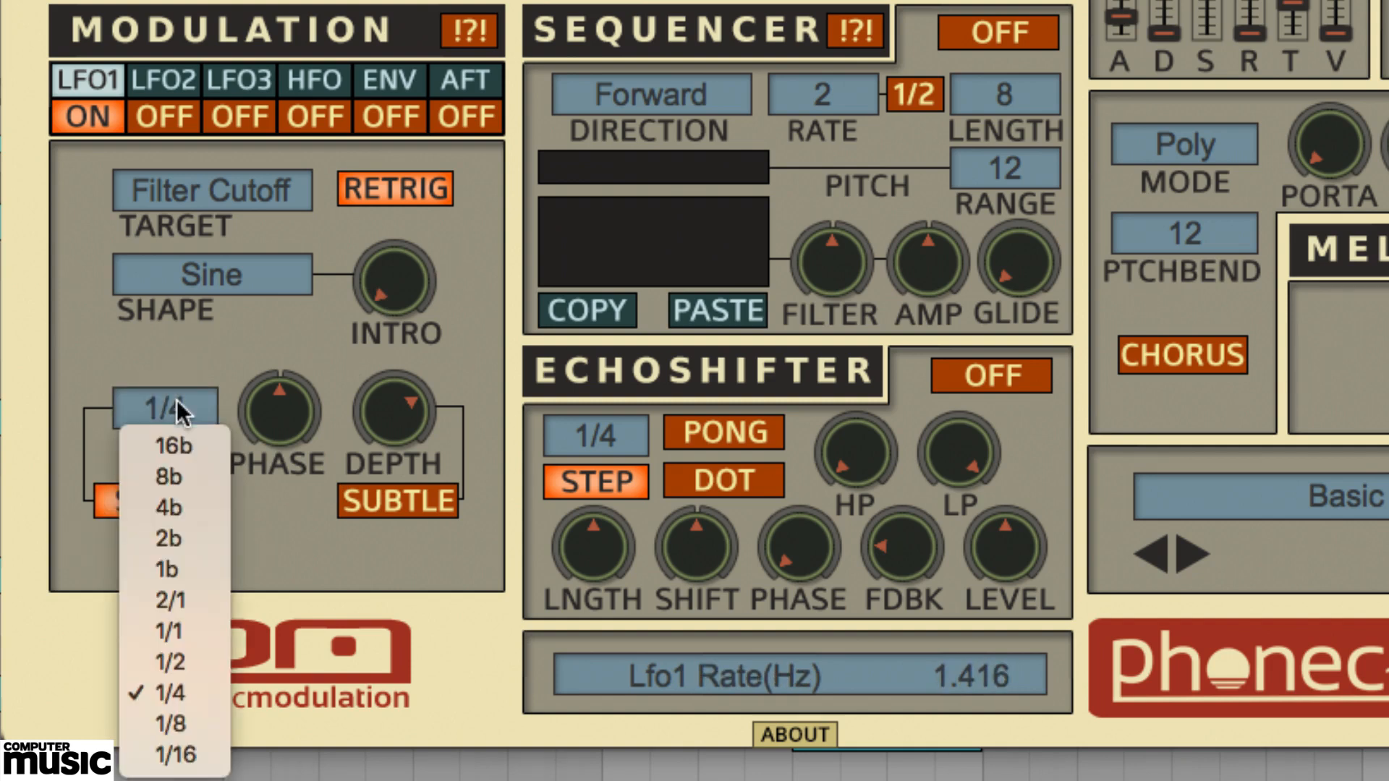
left_click(286, 550)
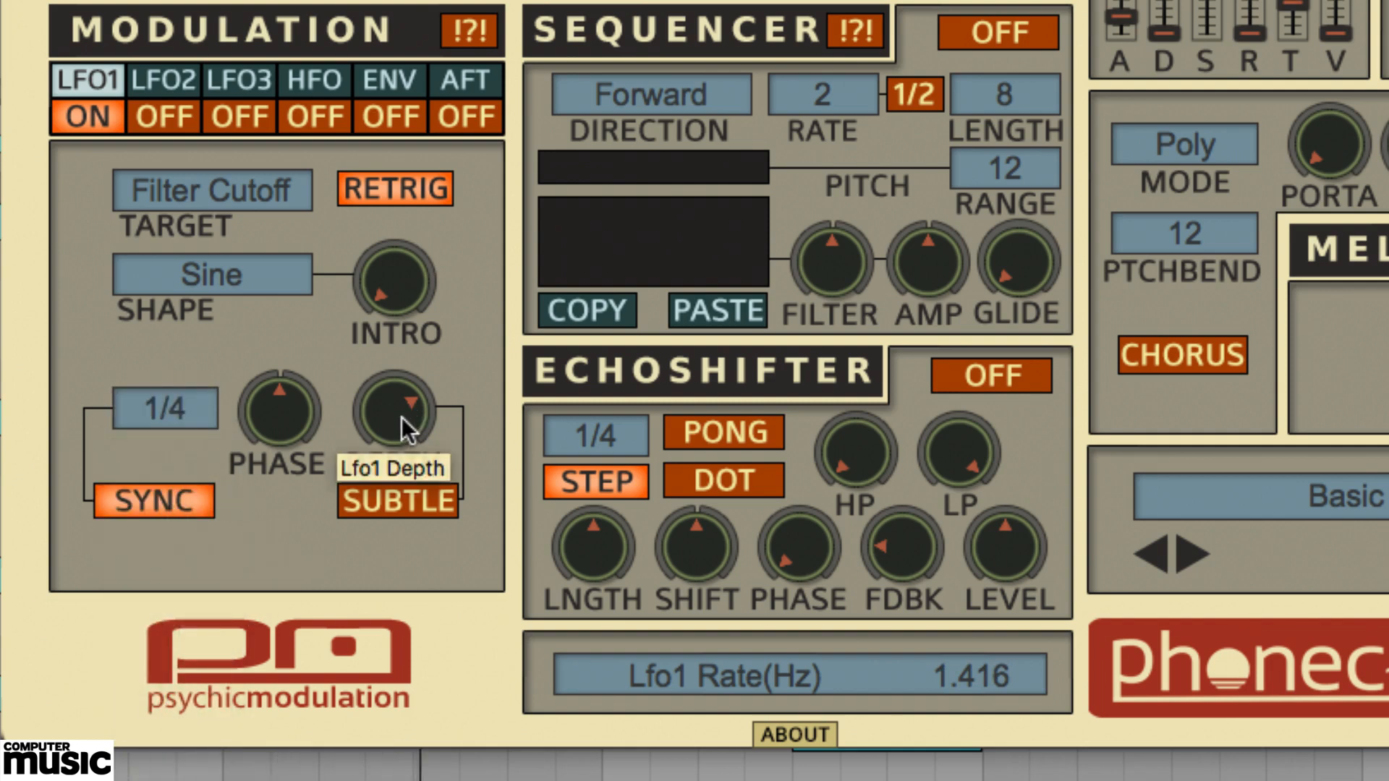
- Raise the LFO1 depth to 10 and enable its Subtle option
left_click_drag(404, 425, 410, 370)
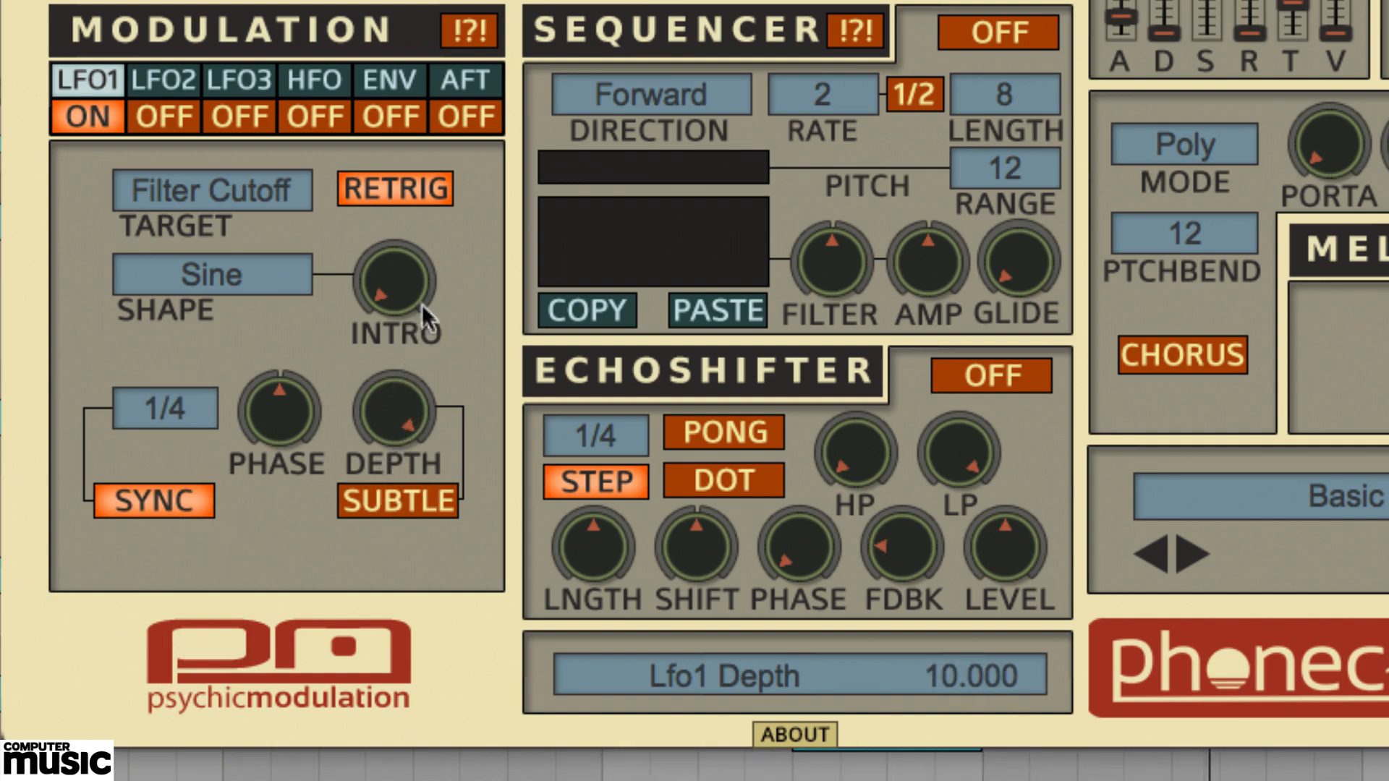
left_click(397, 498)
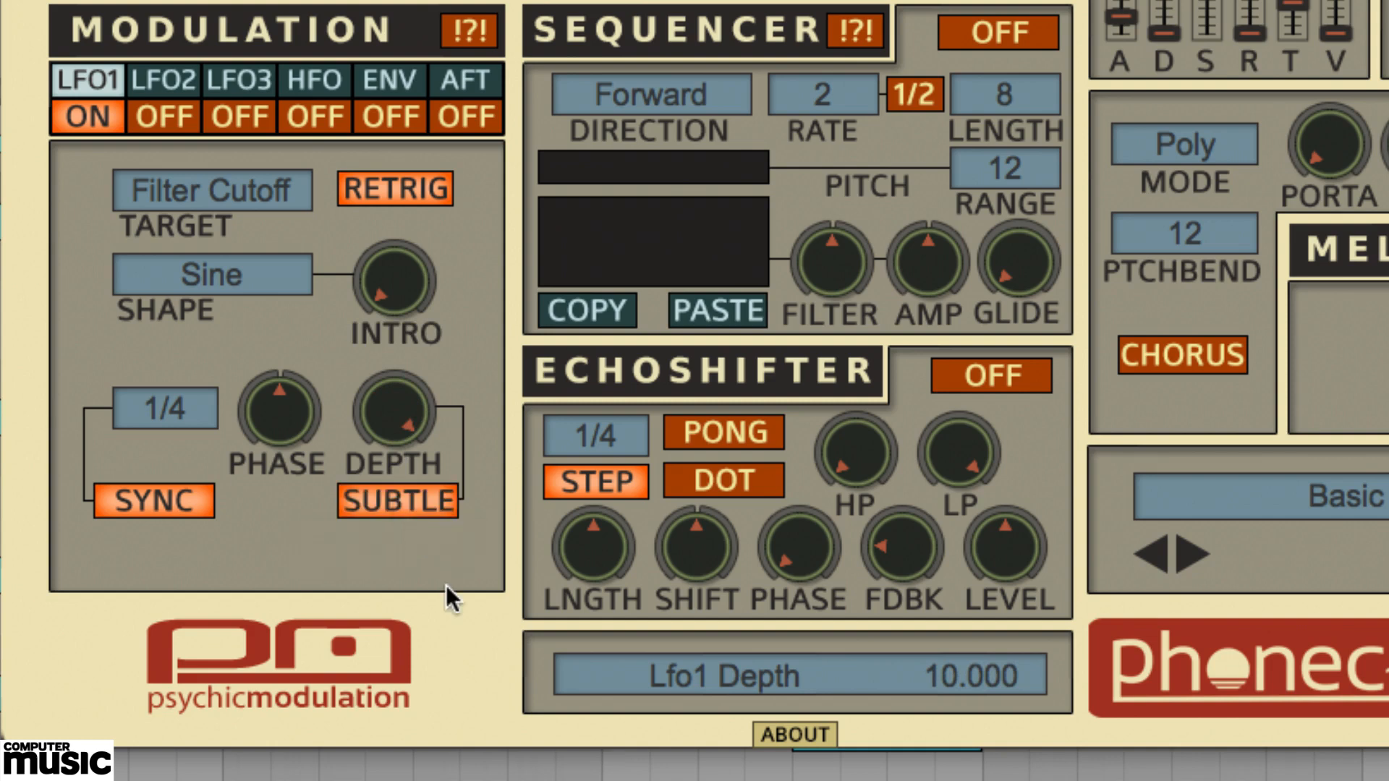
- Switch on the HFO with Osc1 - FM as its target, full depth and the Saw shape
left_click(327, 82)
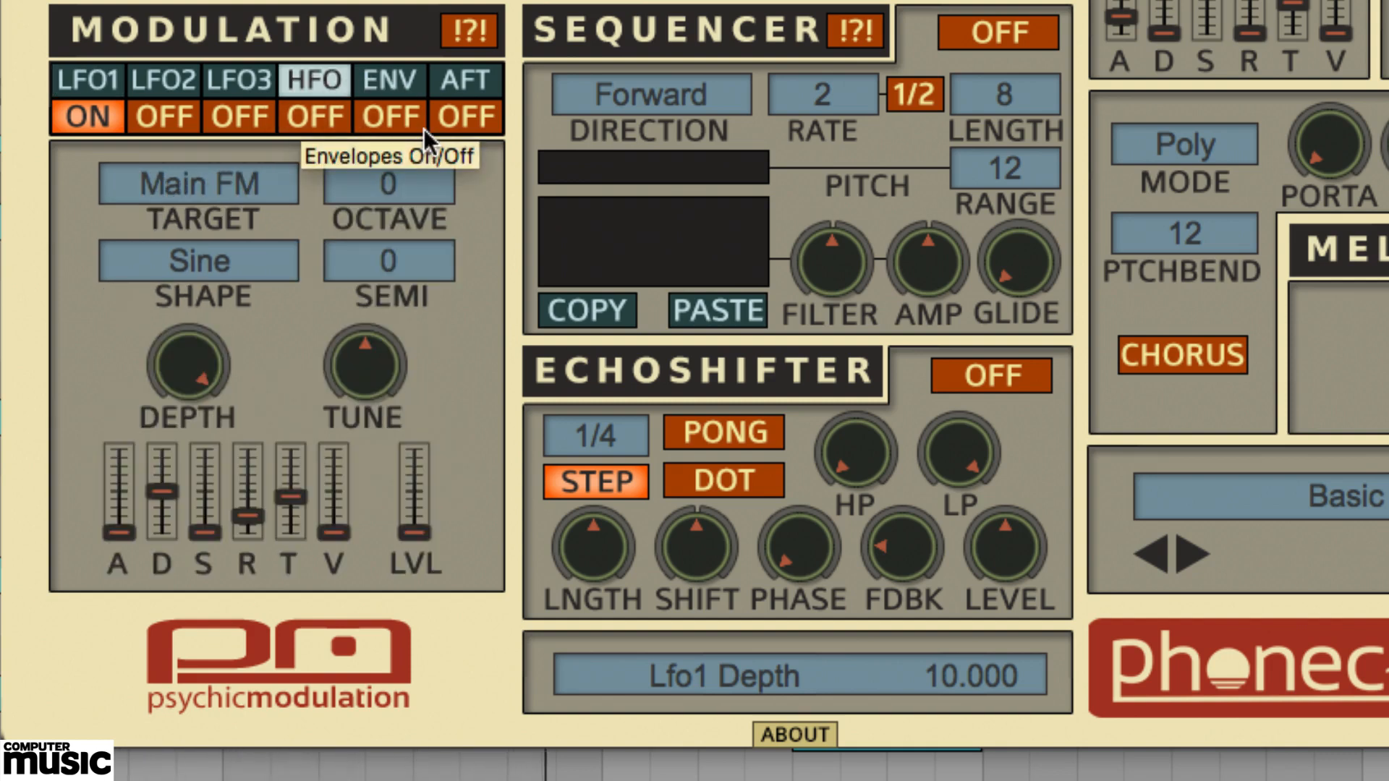
left_click(232, 184)
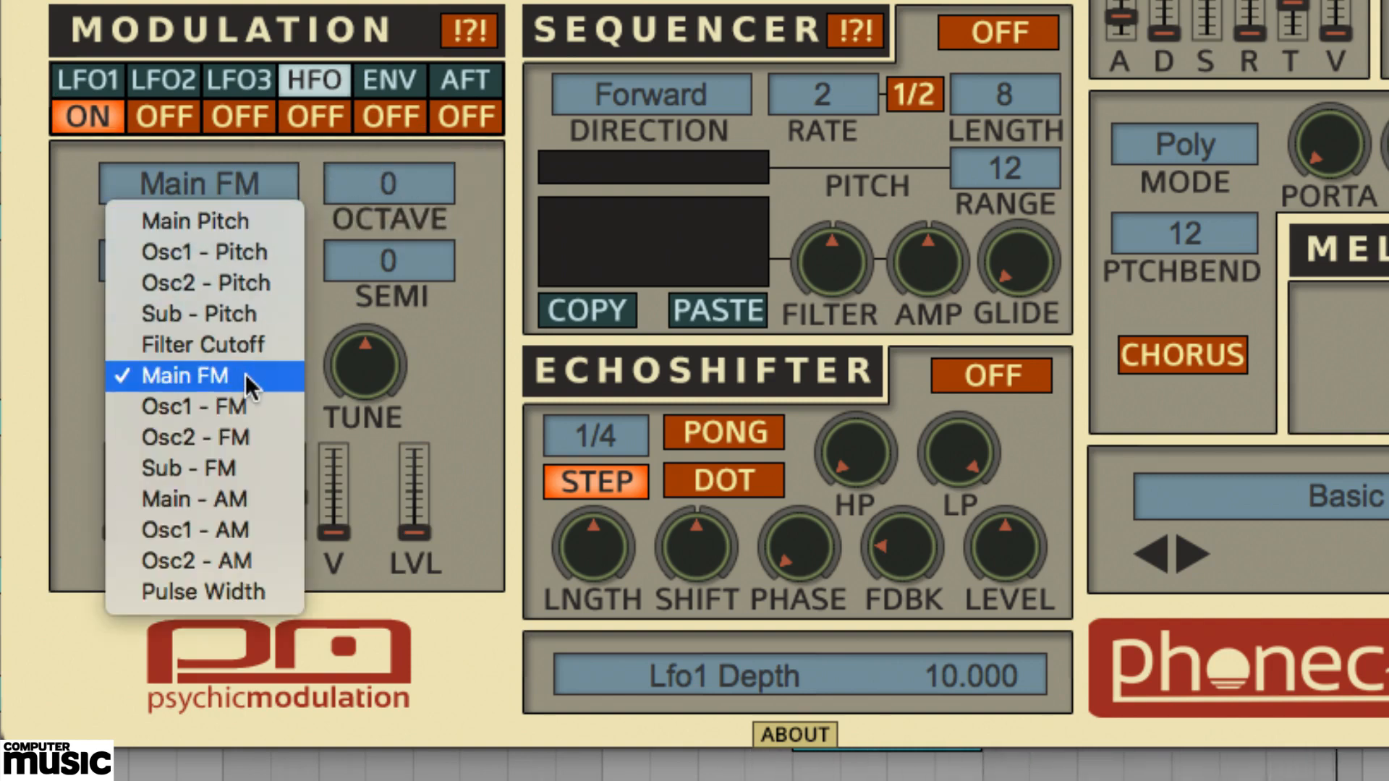
left_click(245, 408)
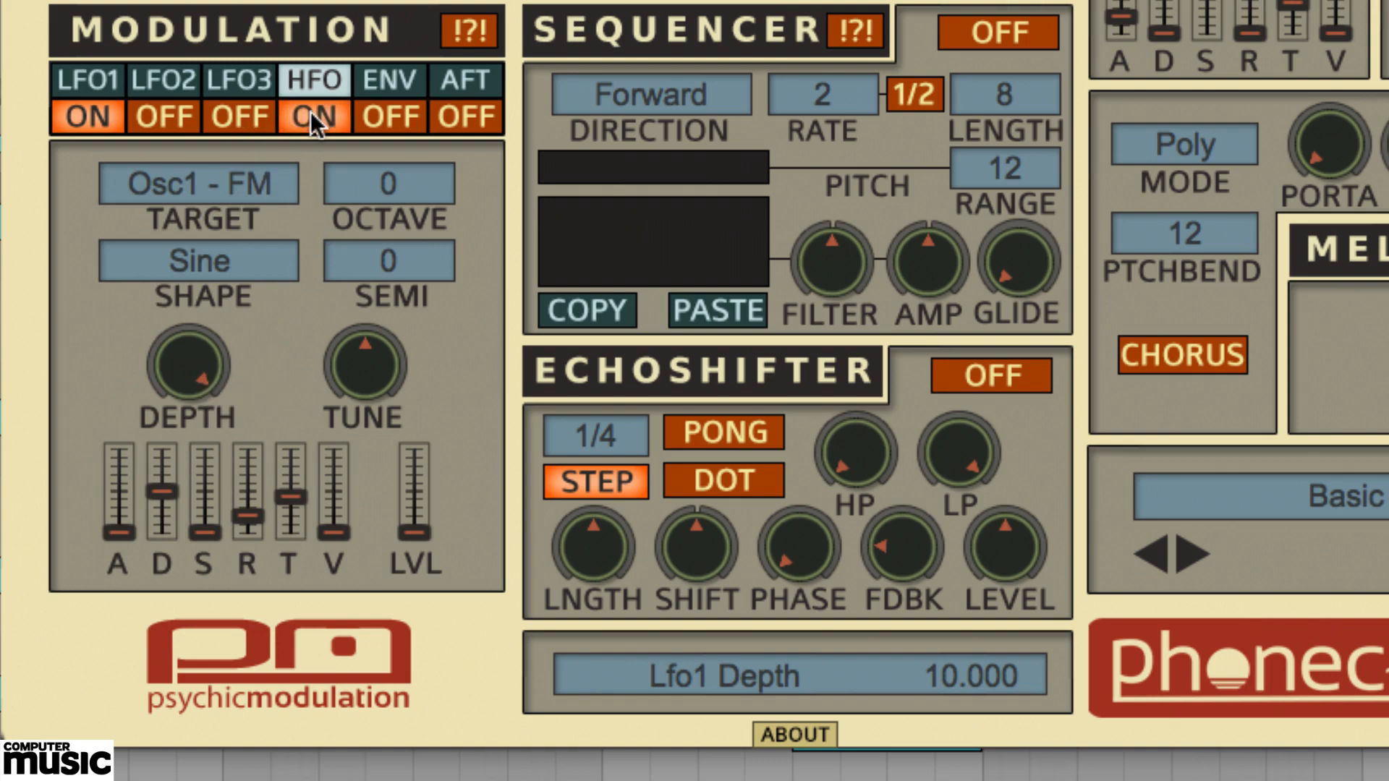
left_click_drag(178, 366, 211, 358)
left_click(213, 262)
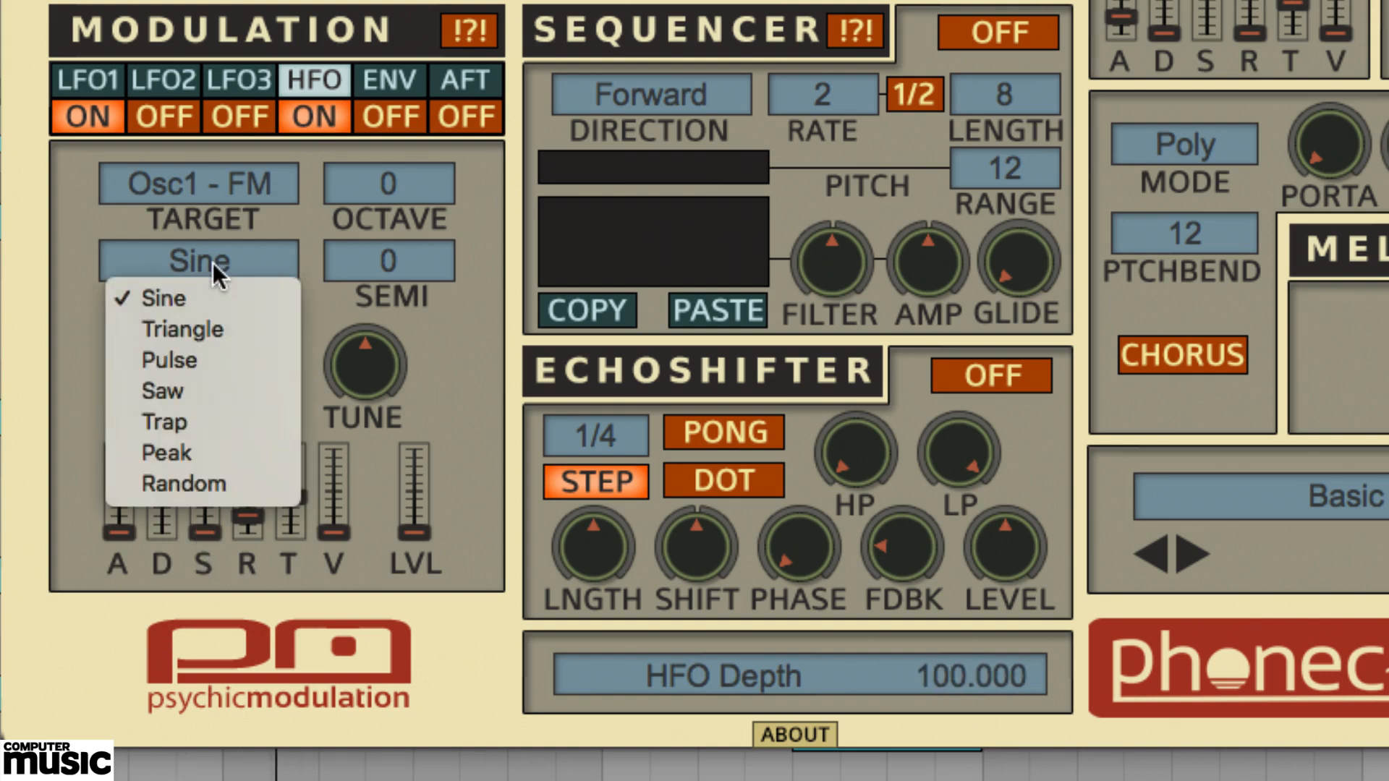
left_click(206, 392)
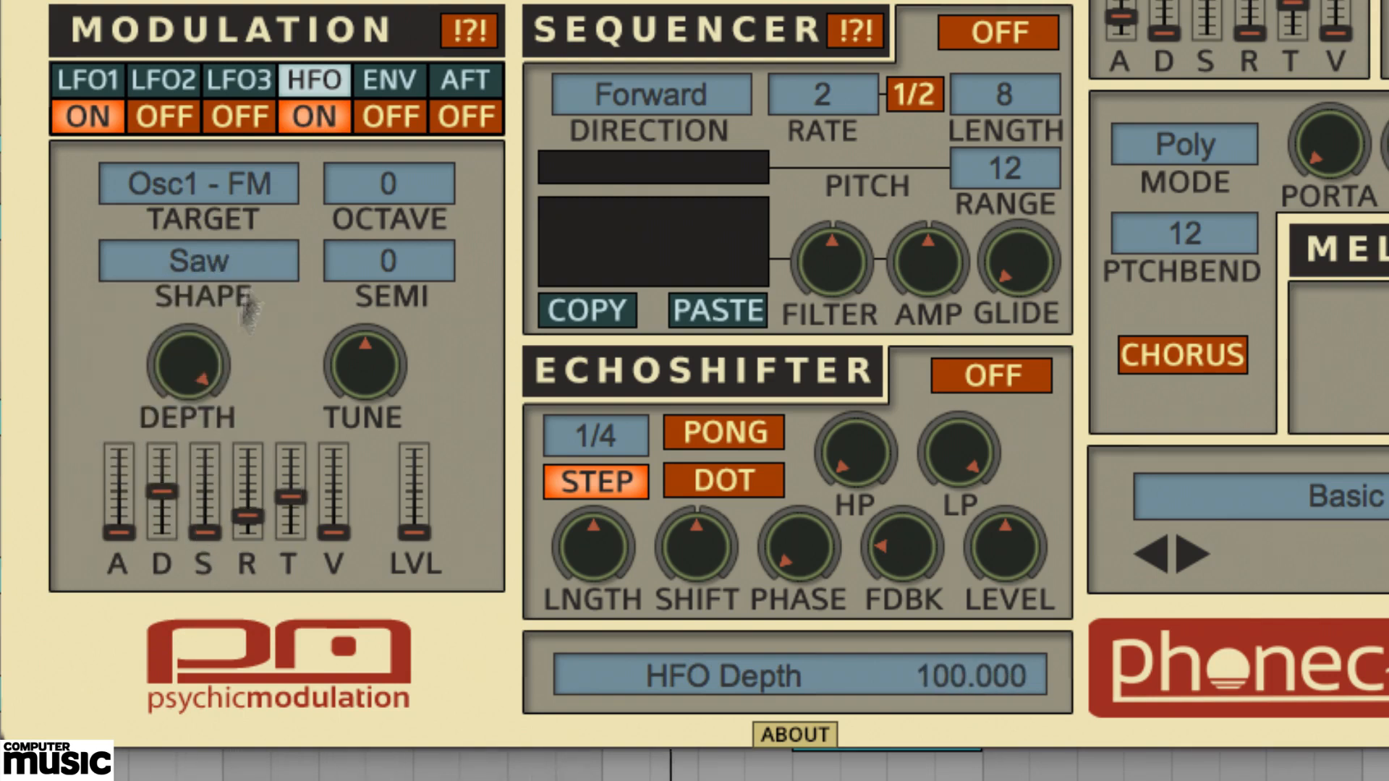
- Set the HFO target to Main - AM and offset its pitch by 4 semitones and about 73 cents
left_click(228, 185)
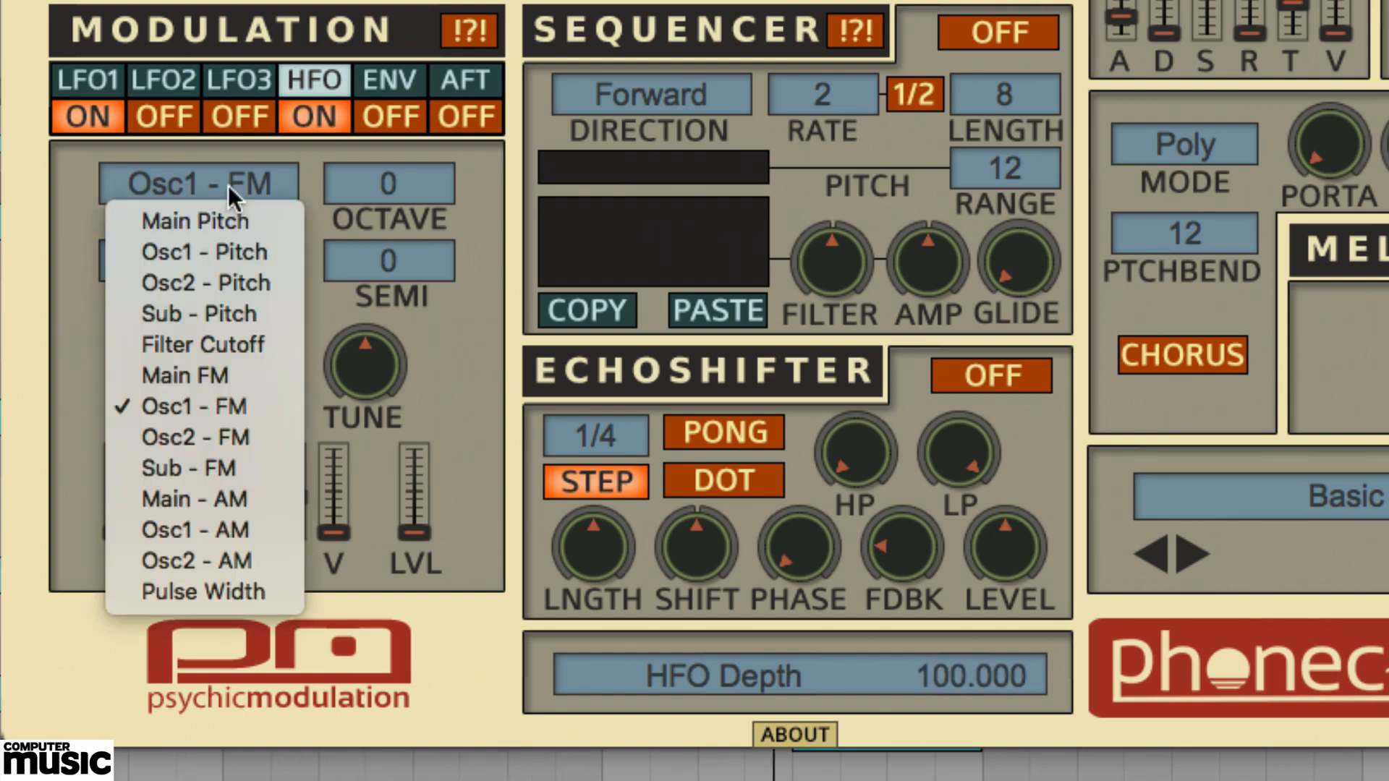
left_click(243, 500)
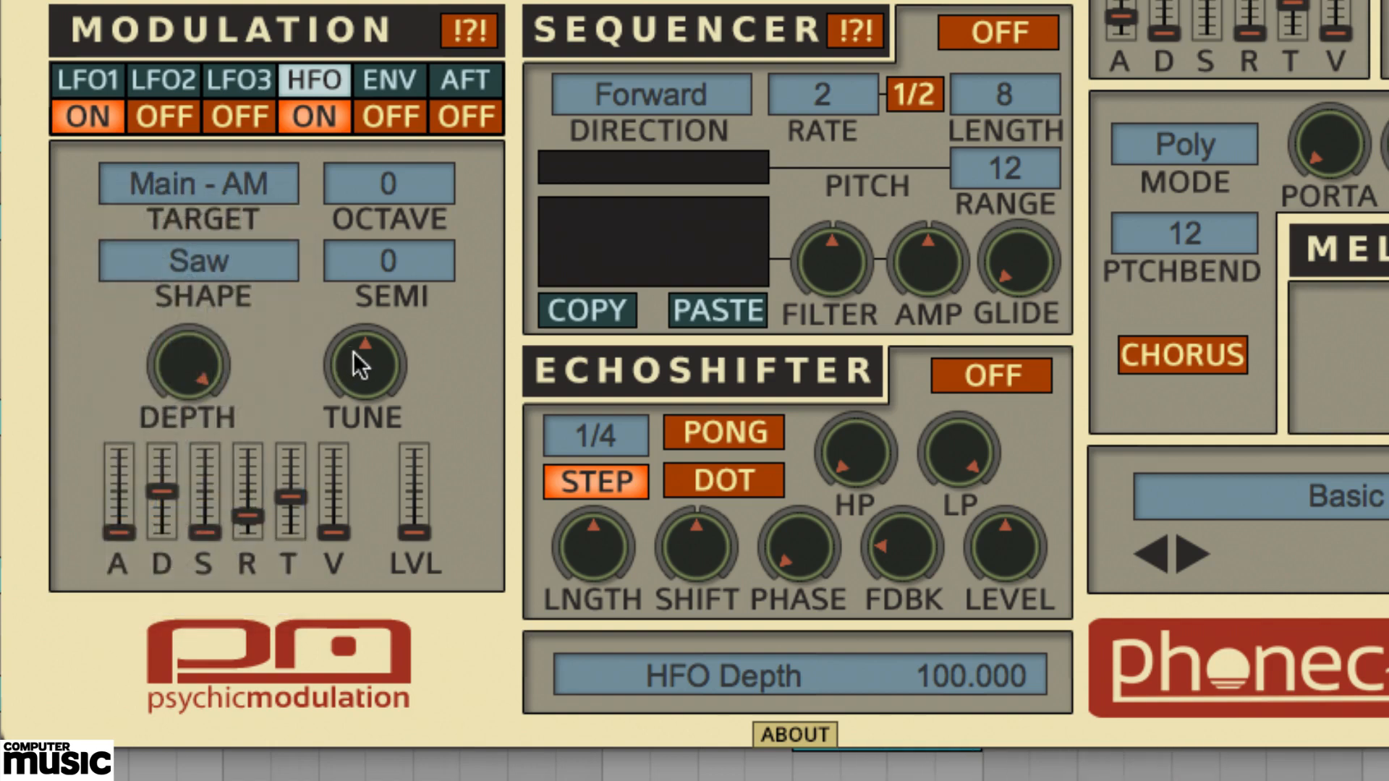
left_click_drag(354, 351, 349, 266)
left_click(348, 266)
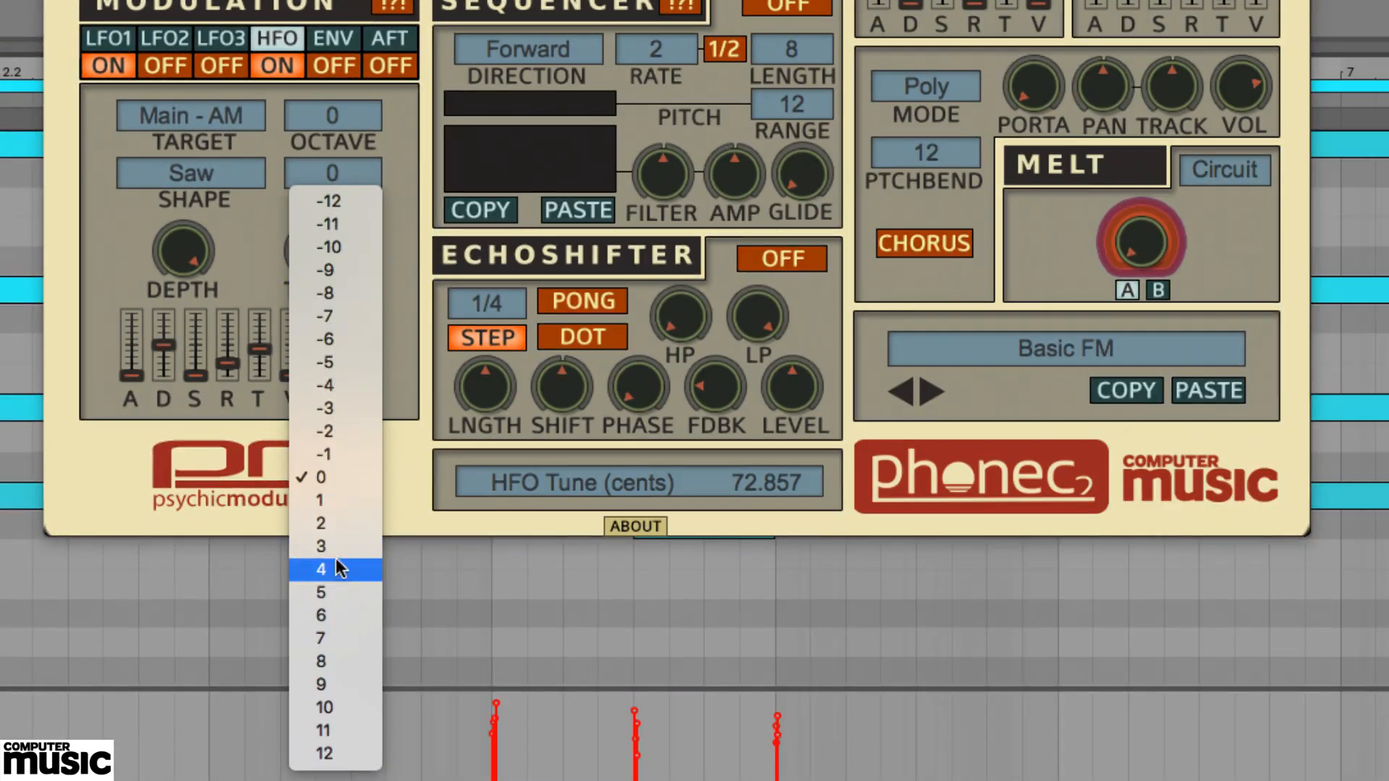
left_click(337, 570)
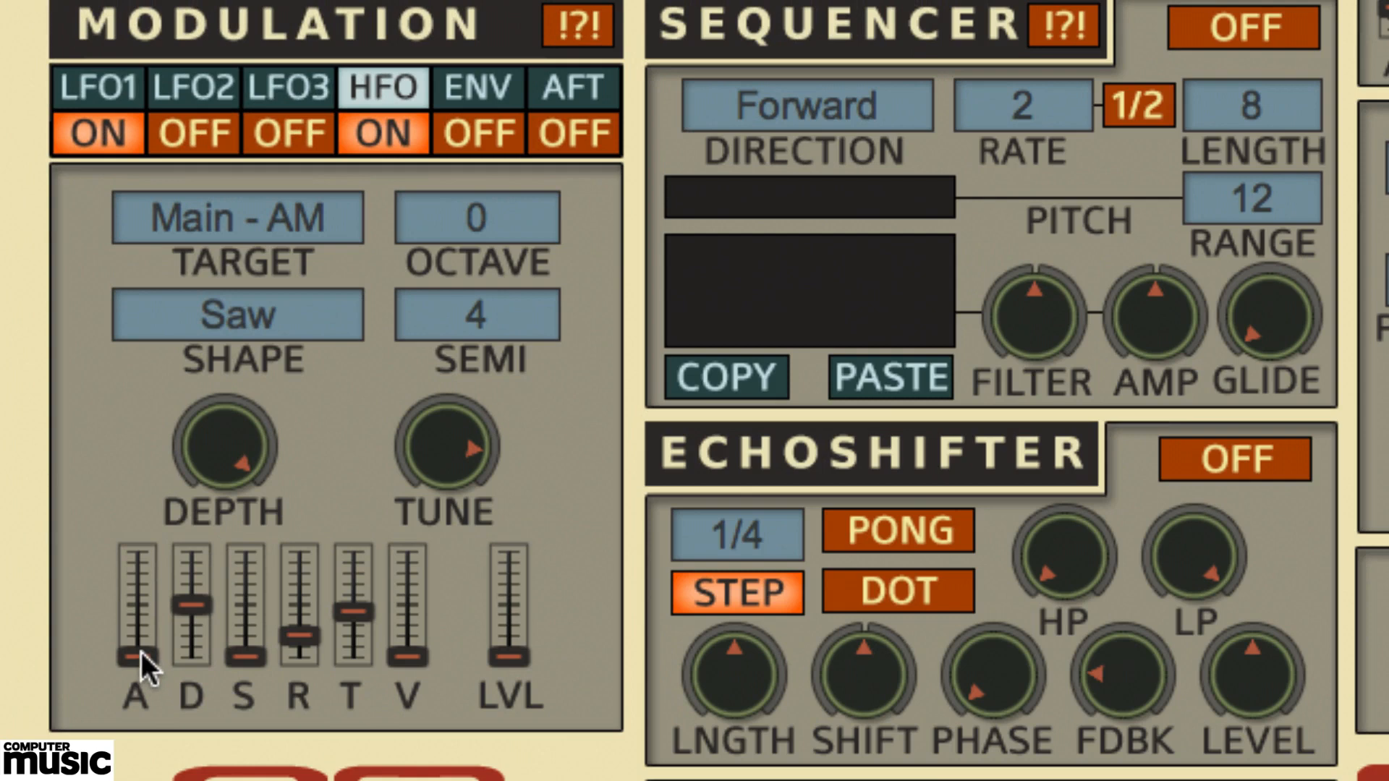
- Raise the HFO envelope's attack to roughly a third and its level to about half
left_click_drag(141, 652, 135, 580)
left_click_drag(516, 626, 525, 506)
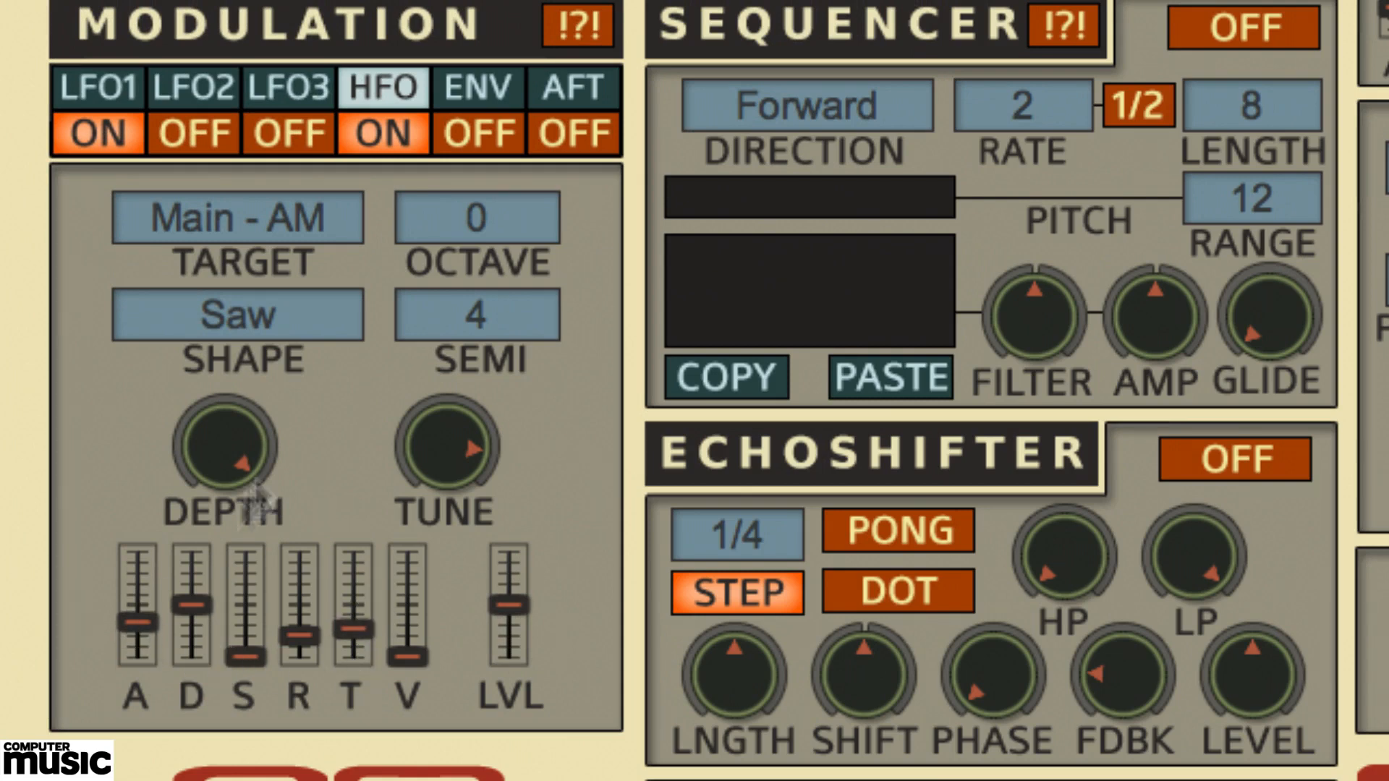
- Set the HFO target to Main FM and sweep its fine tune down and up, ending sharp
left_click(271, 240)
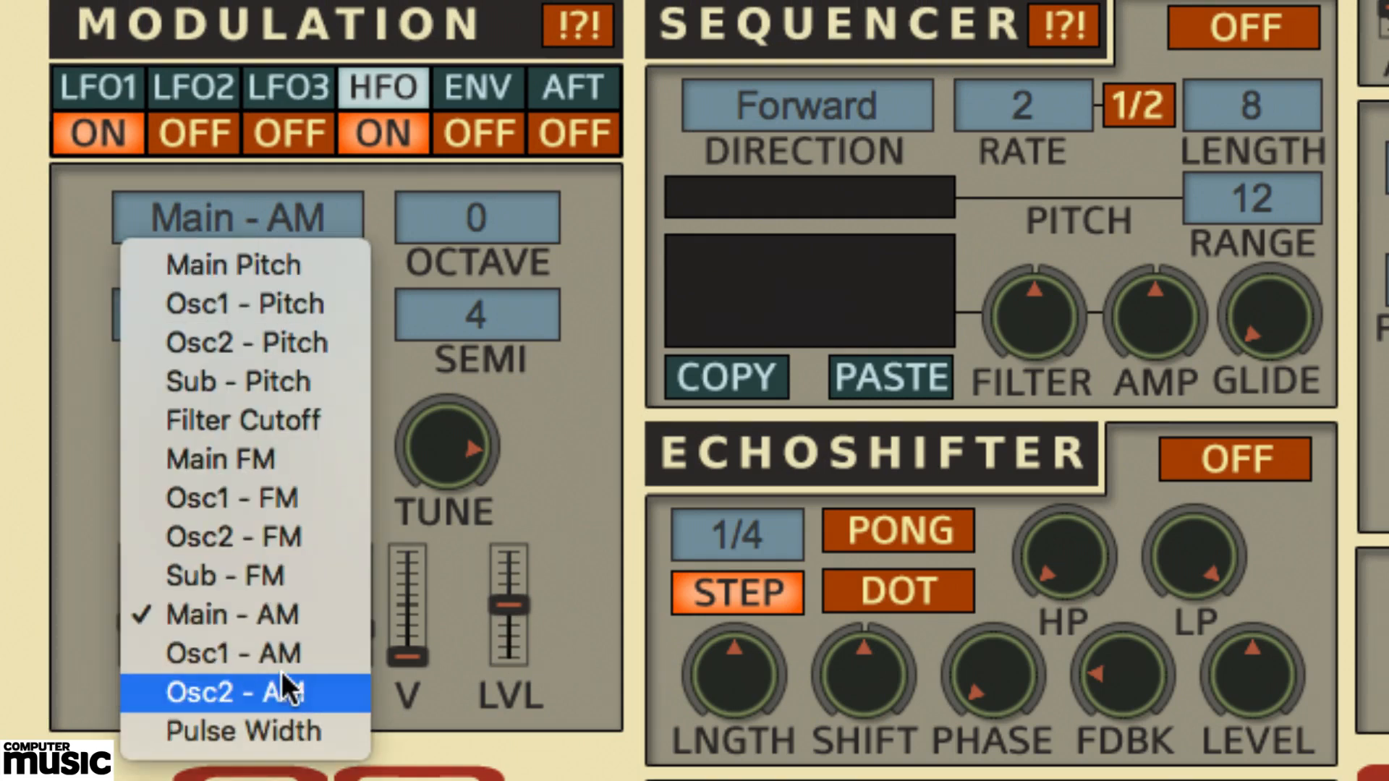
left_click(279, 460)
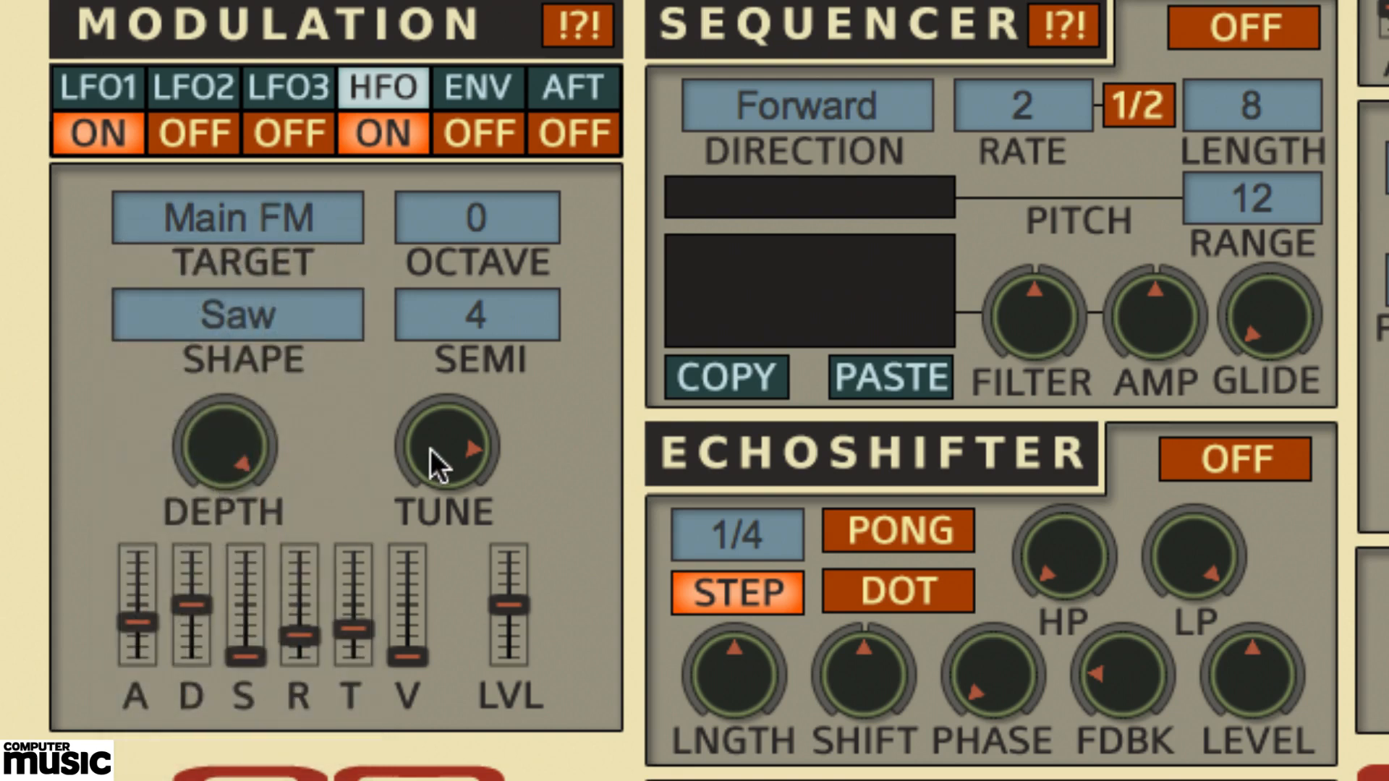
left_click_drag(431, 452, 427, 557)
left_click_drag(418, 672, 415, 551)
left_click_drag(419, 485, 418, 470)
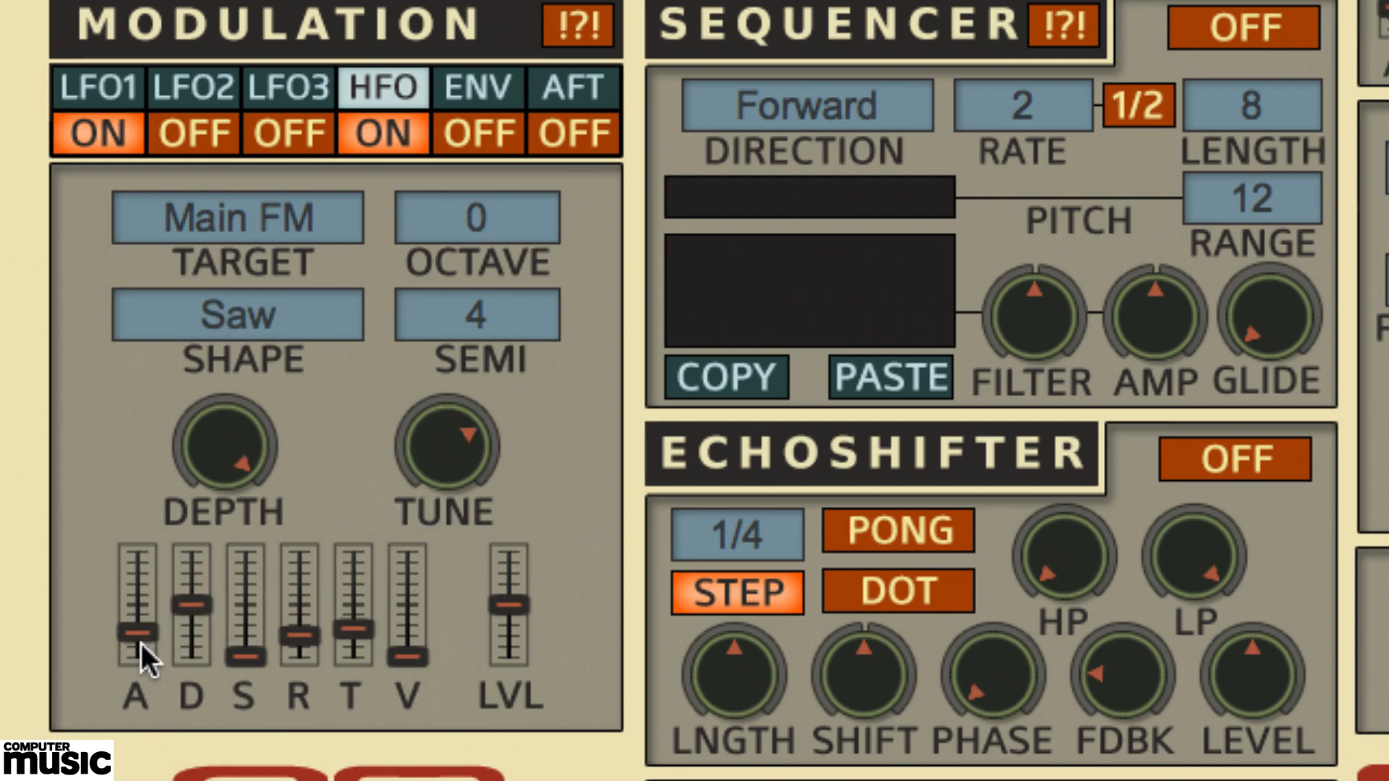
- Raise the HFO envelope's sustain, velocity and level, and lower its attack
left_click_drag(262, 651, 261, 572)
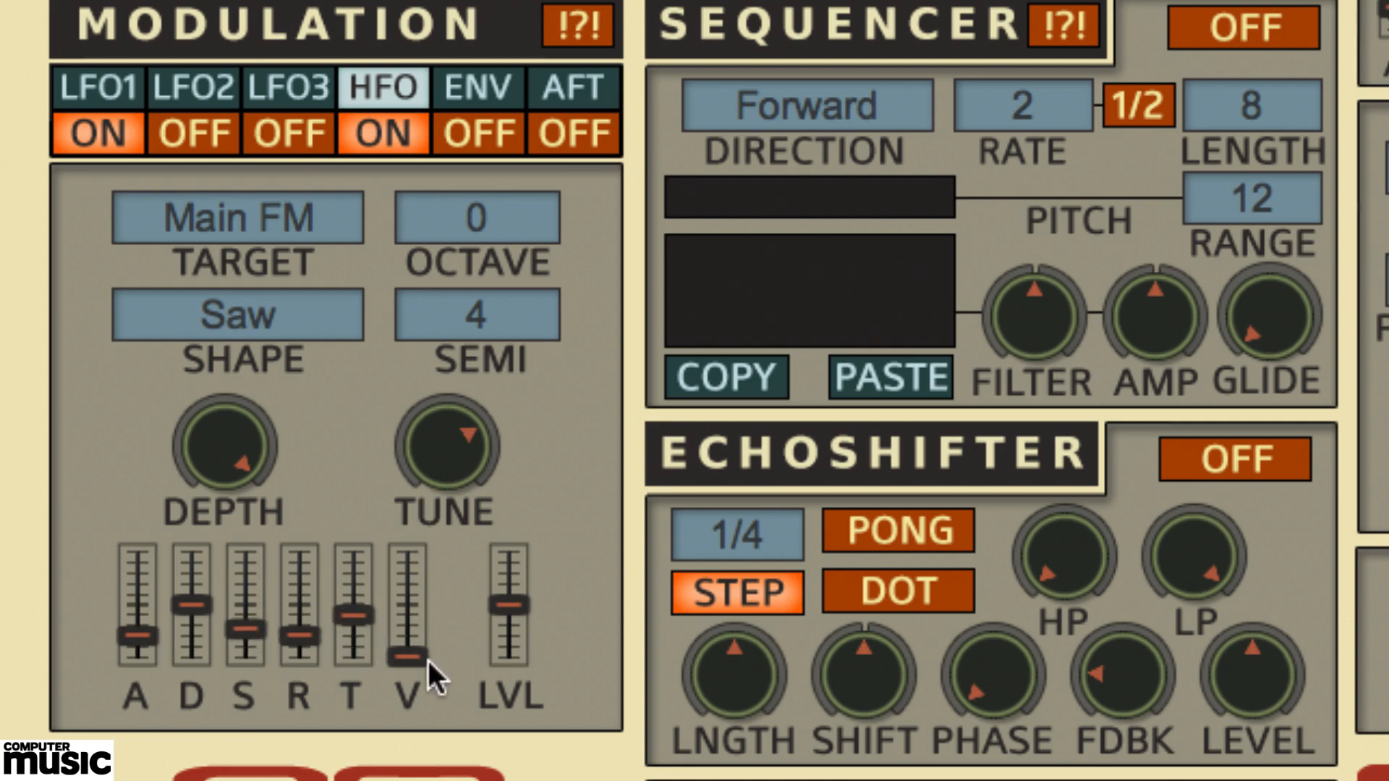
left_click_drag(417, 566, 419, 449)
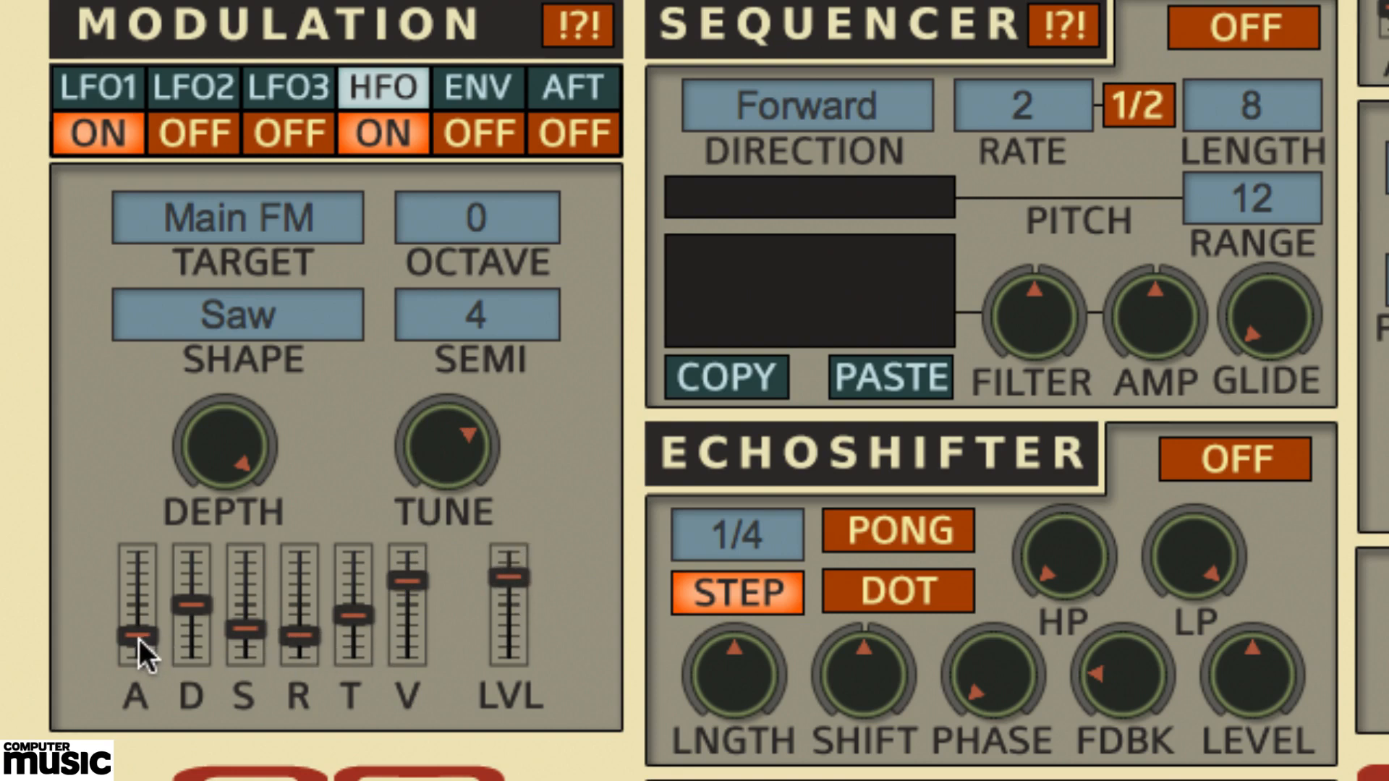
left_click_drag(137, 608, 137, 658)
left_click_drag(227, 514, 224, 500)
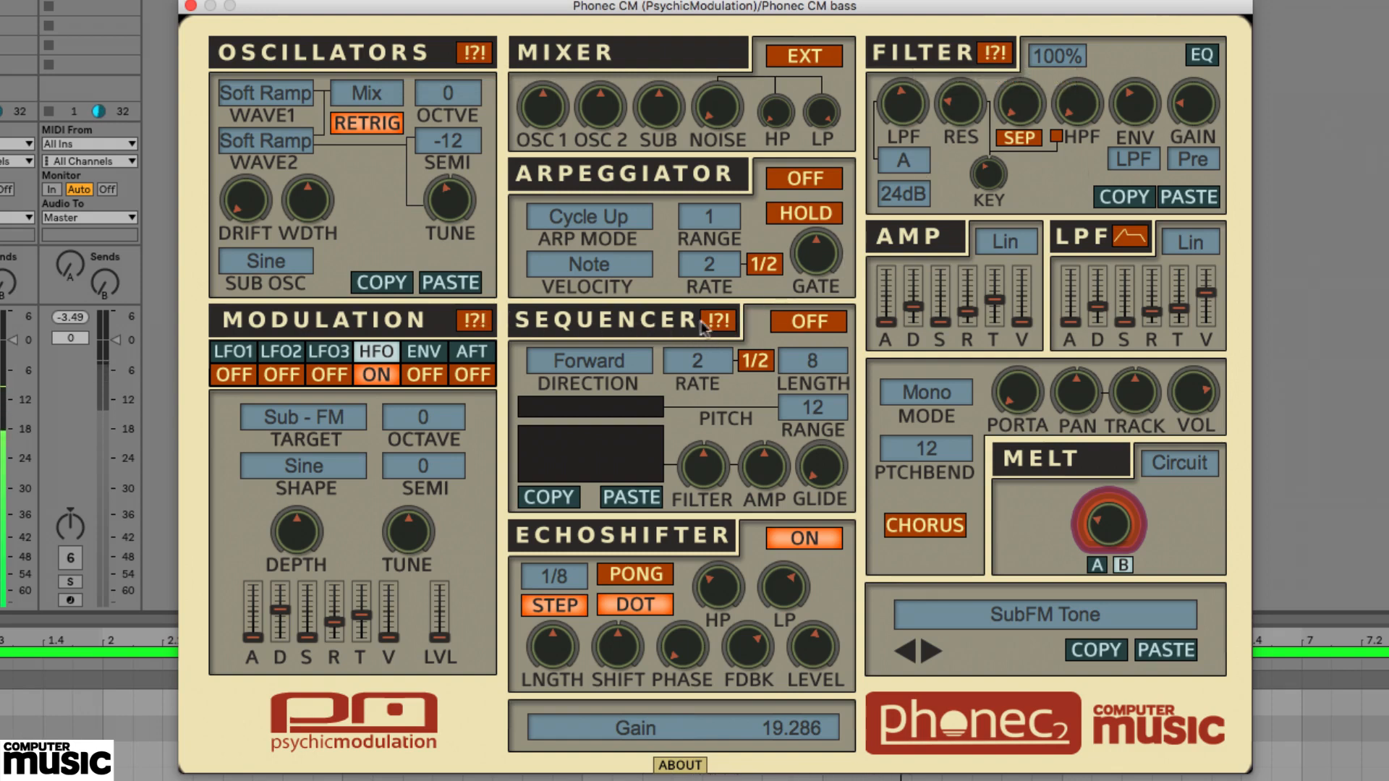
- Randomise the oscillator controls of the SubFM Tone preset twice
left_click(483, 55)
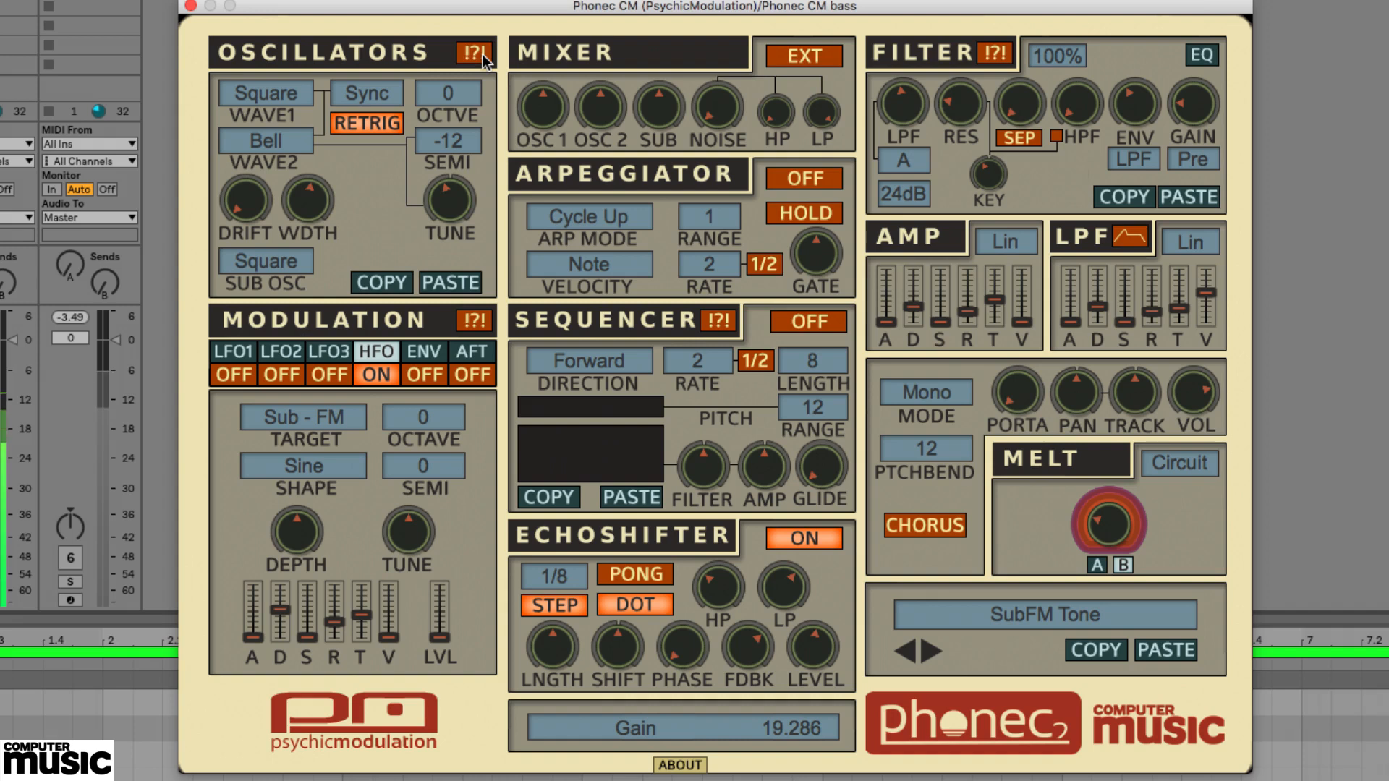
left_click(483, 55)
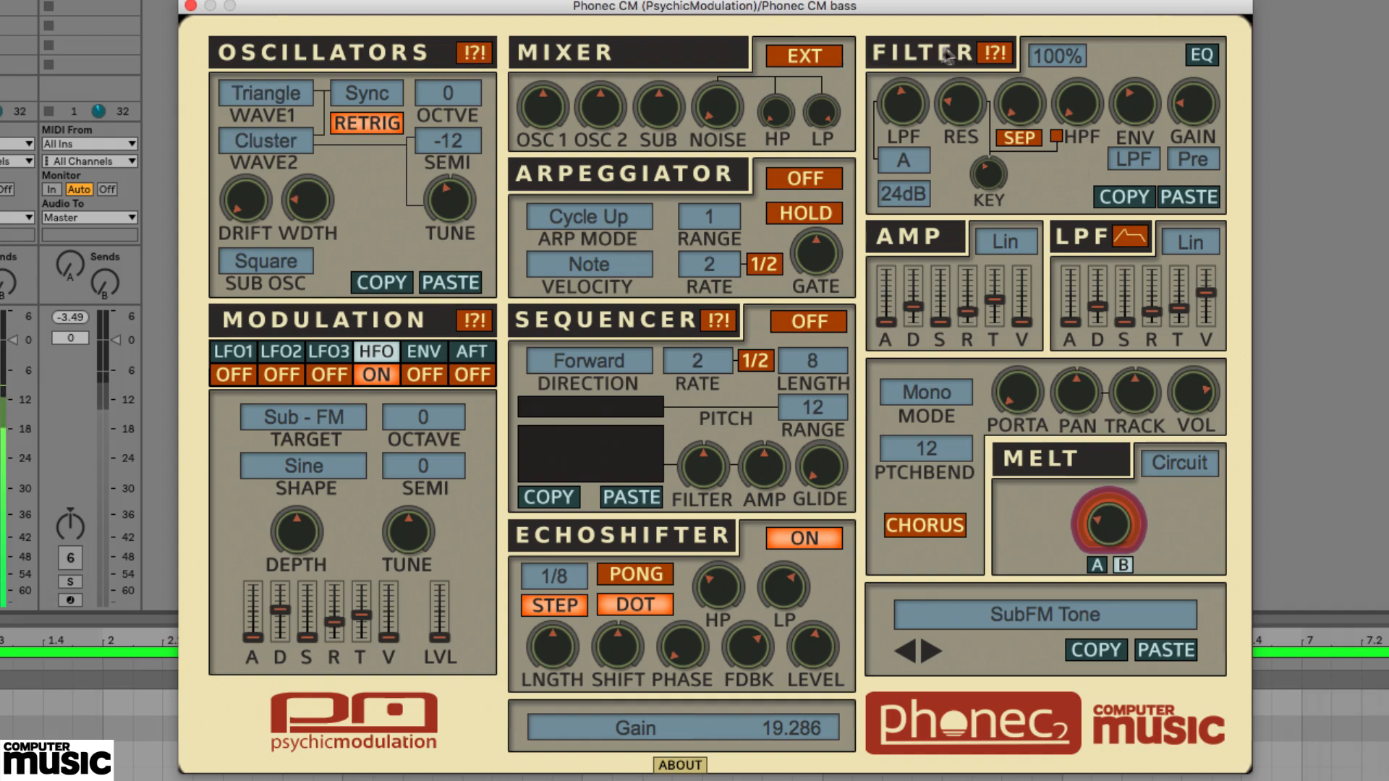
- Randomise the filter controls four times to try different filter and envelope settings
left_click(1003, 52)
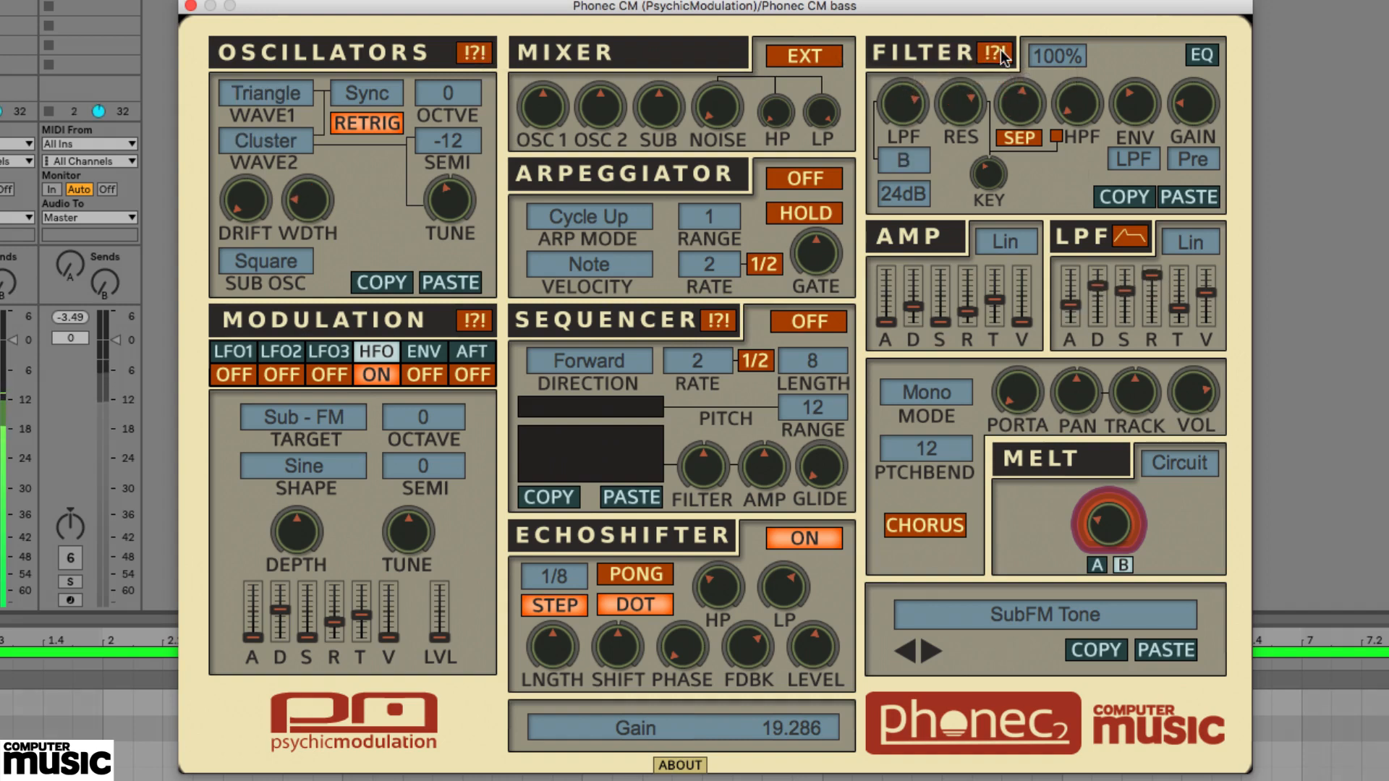
left_click(1003, 53)
left_click(1003, 56)
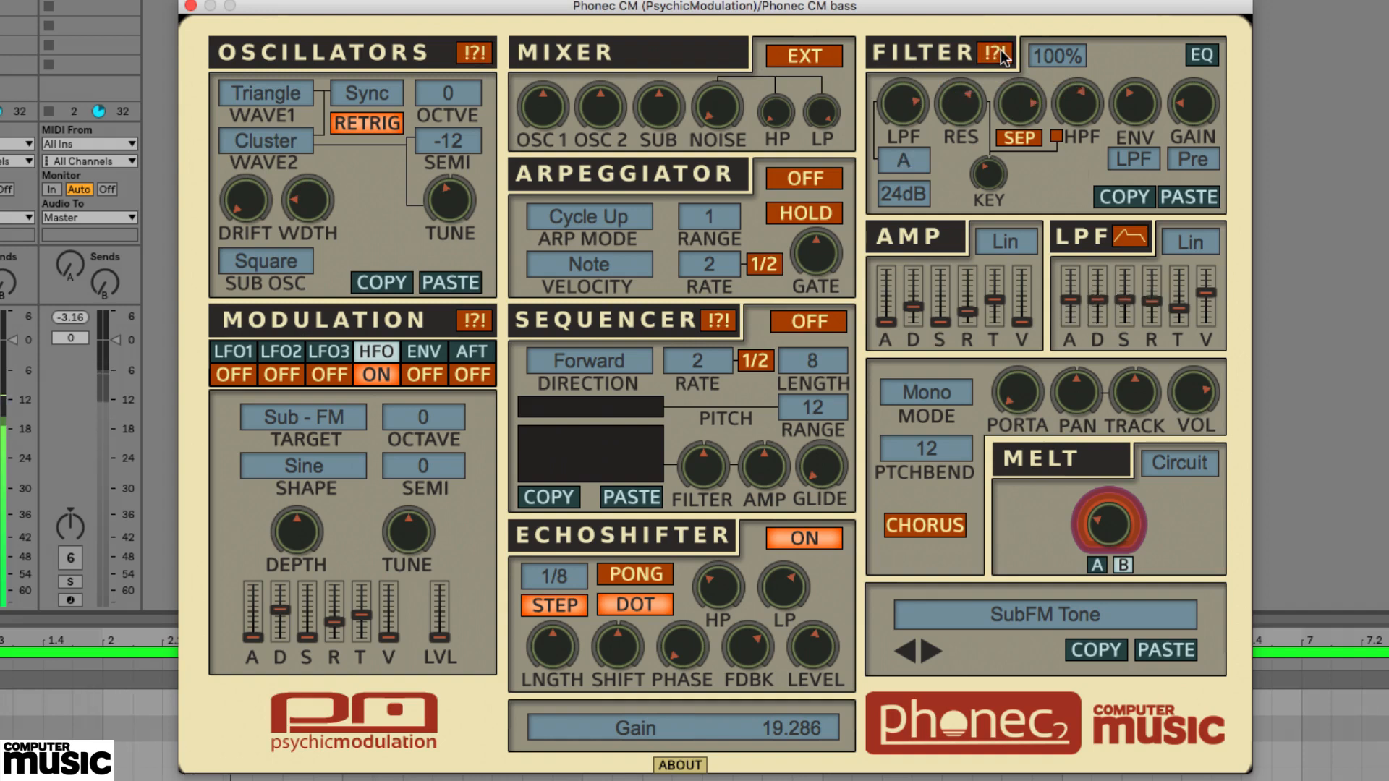
left_click(1003, 55)
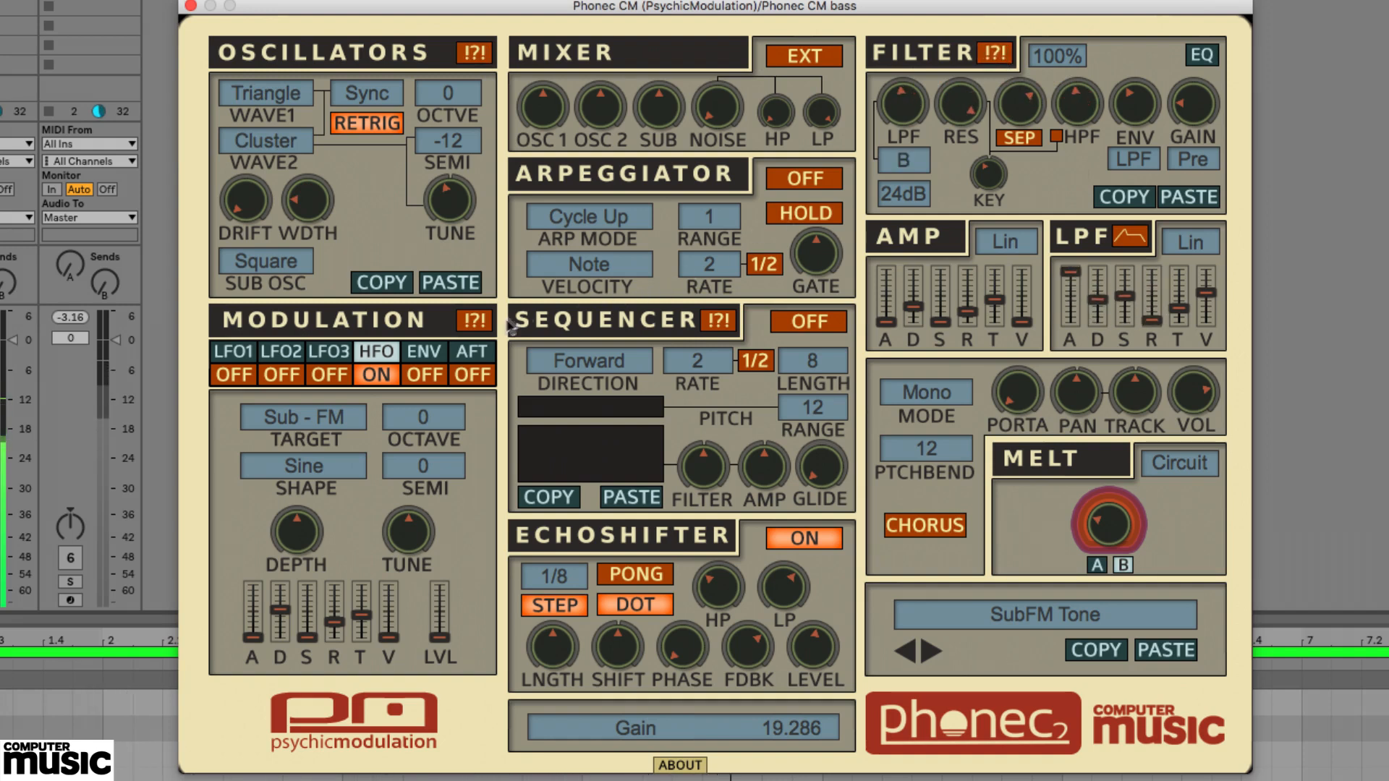
- Randomise the HFO controls twice, and switch on LFO1 with randomised settings
left_click(474, 321)
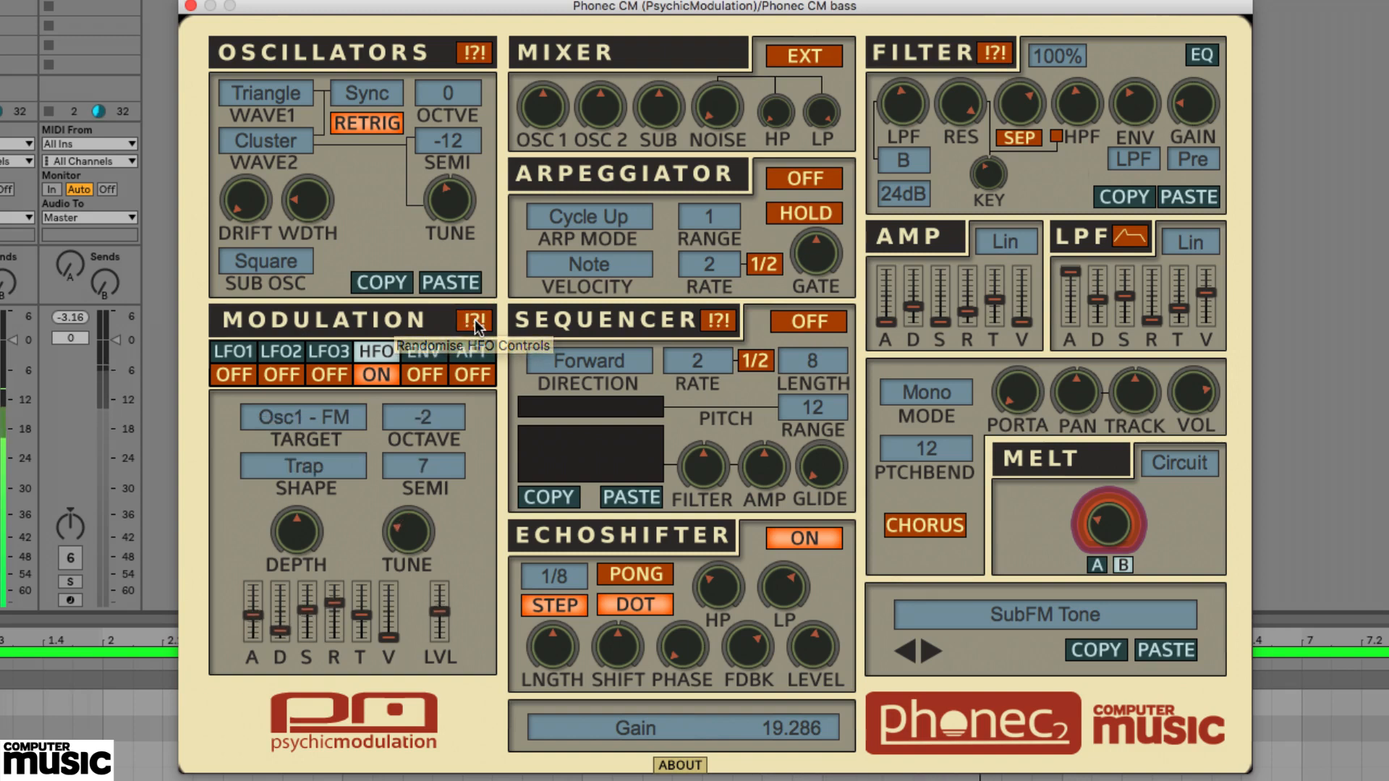
left_click(474, 321)
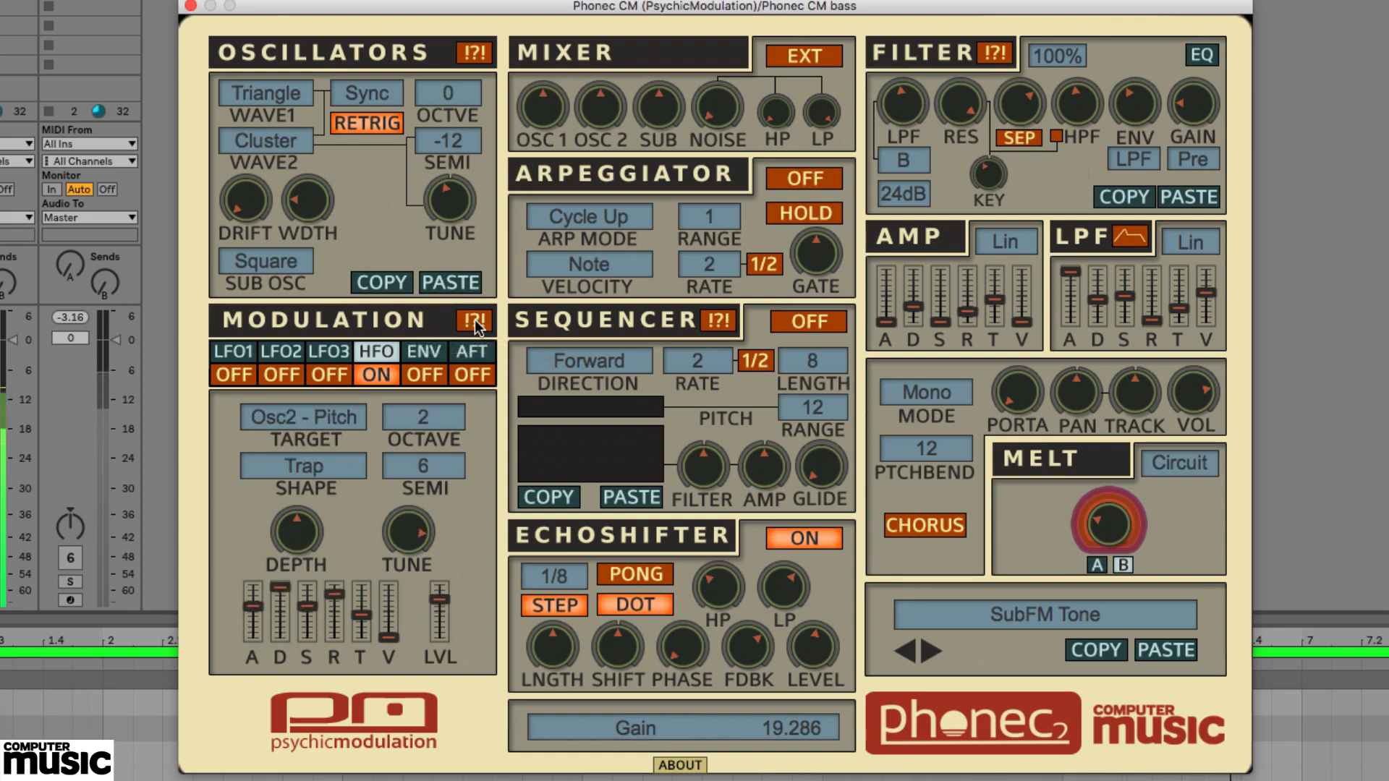
left_click(231, 353)
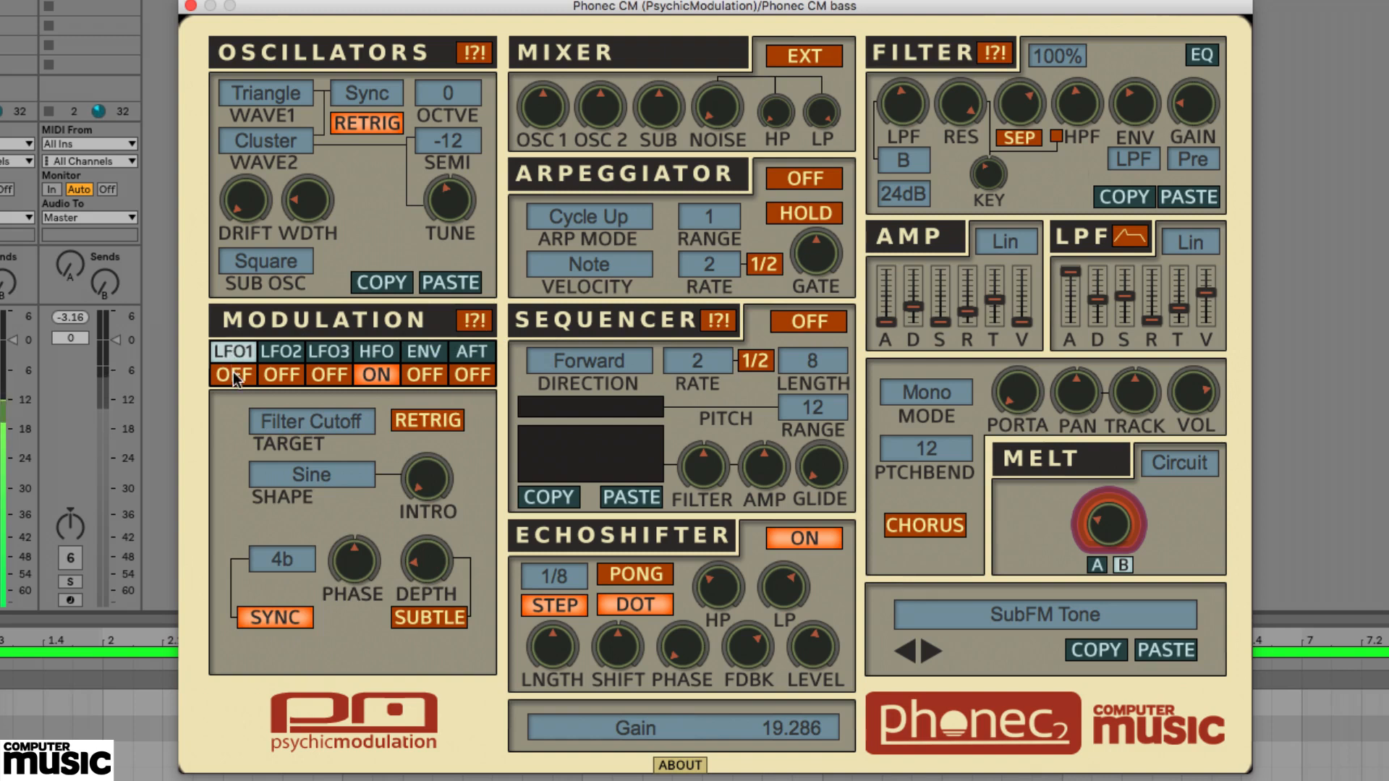
left_click(235, 377)
left_click(485, 321)
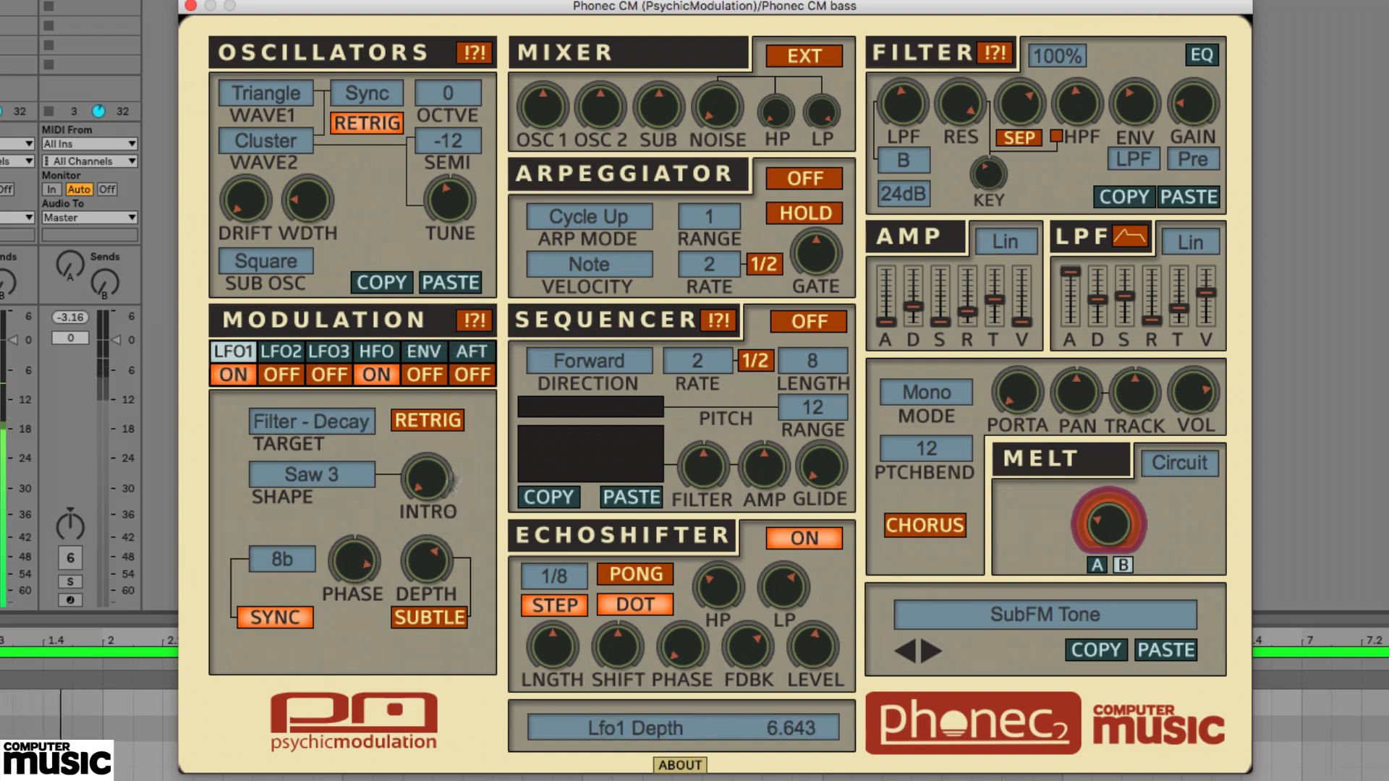
- Randomise the LFO1 settings again, and switch on the sequencer with its rate set to 4
left_click(474, 324)
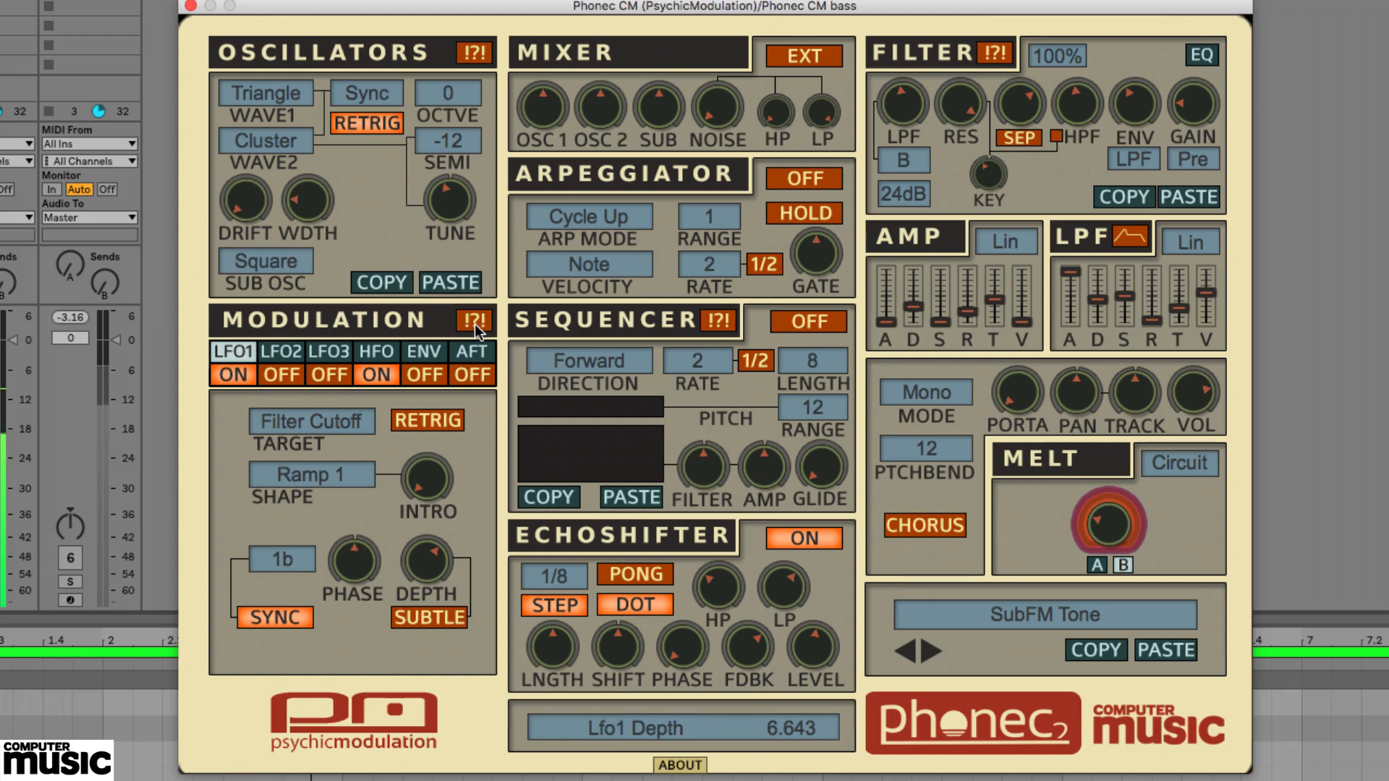
left_click(811, 323)
left_click(699, 365)
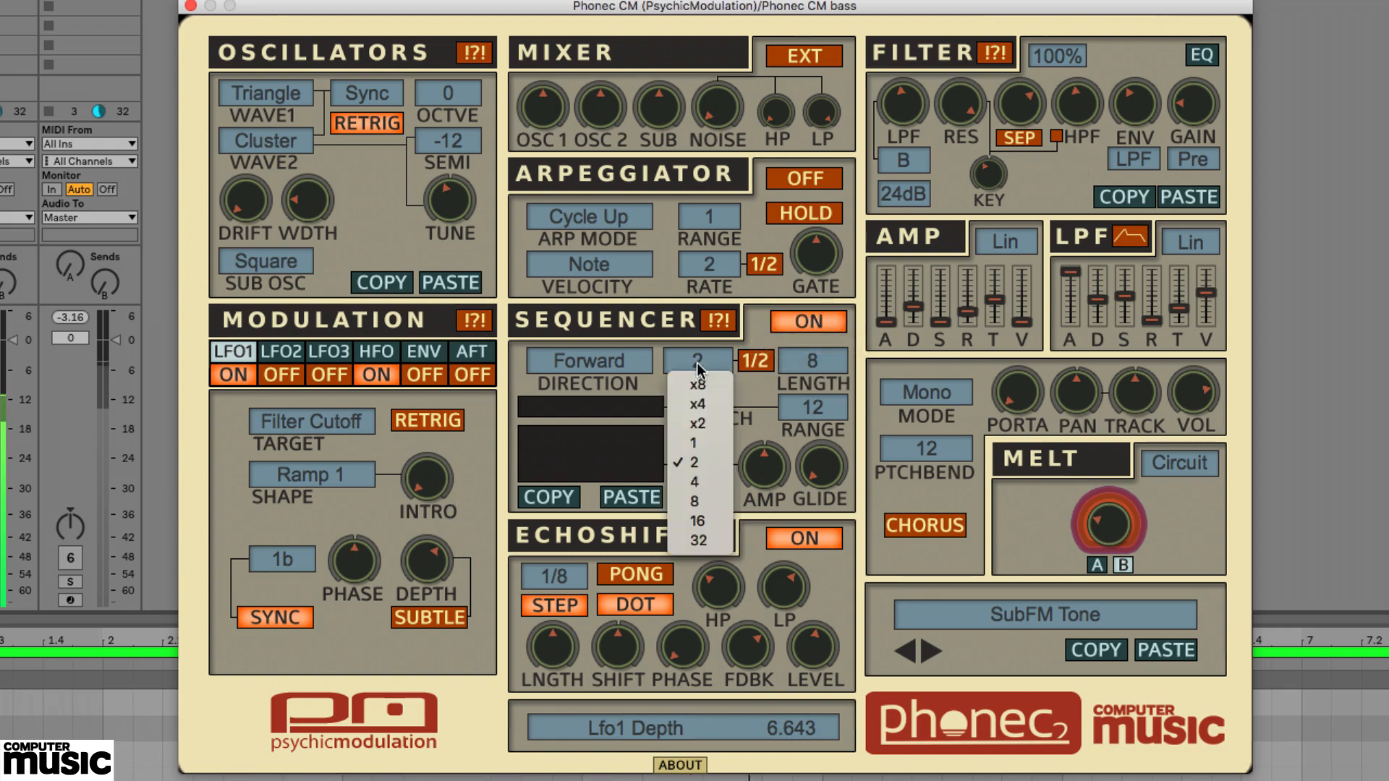
left_click(706, 481)
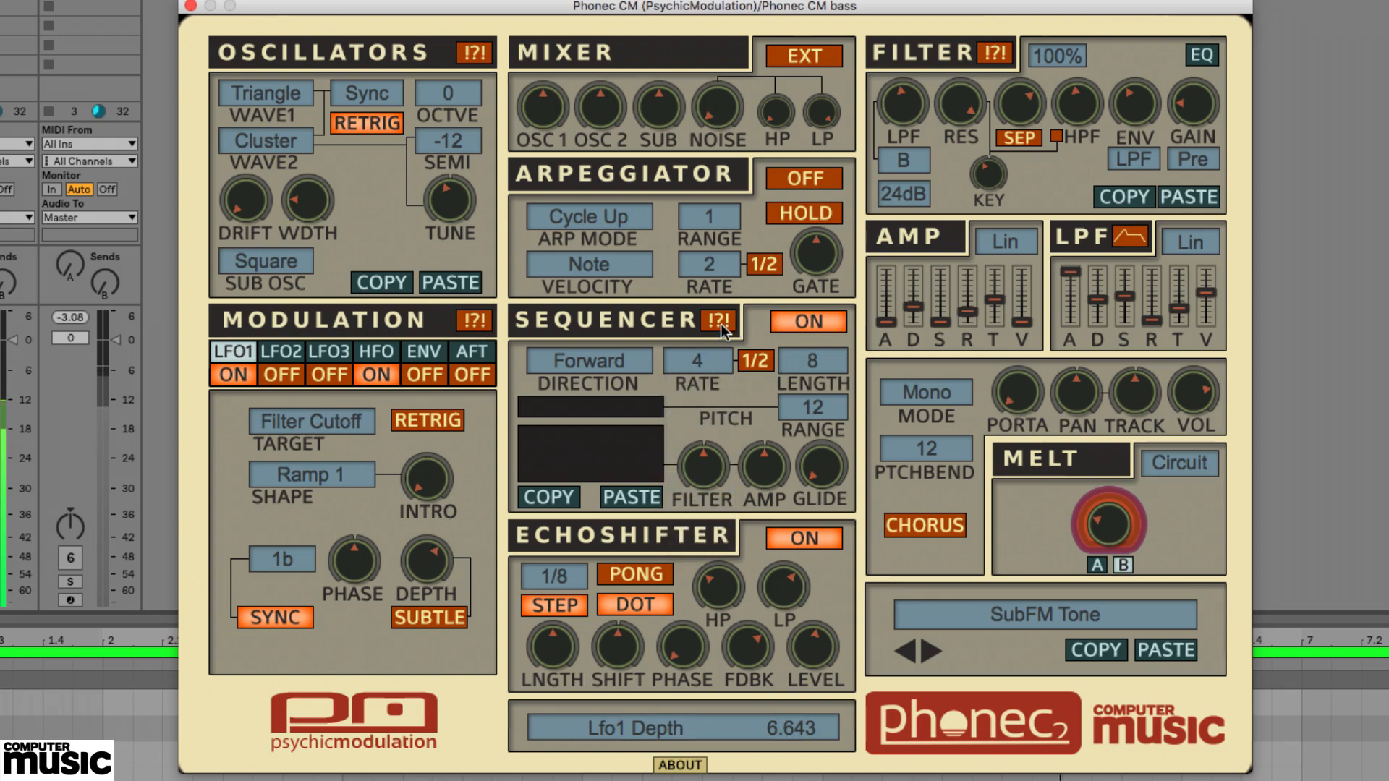
- Randomise the sequencer pattern twice, raising its filter amount and setting its amp amount to -21.429
left_click(721, 327)
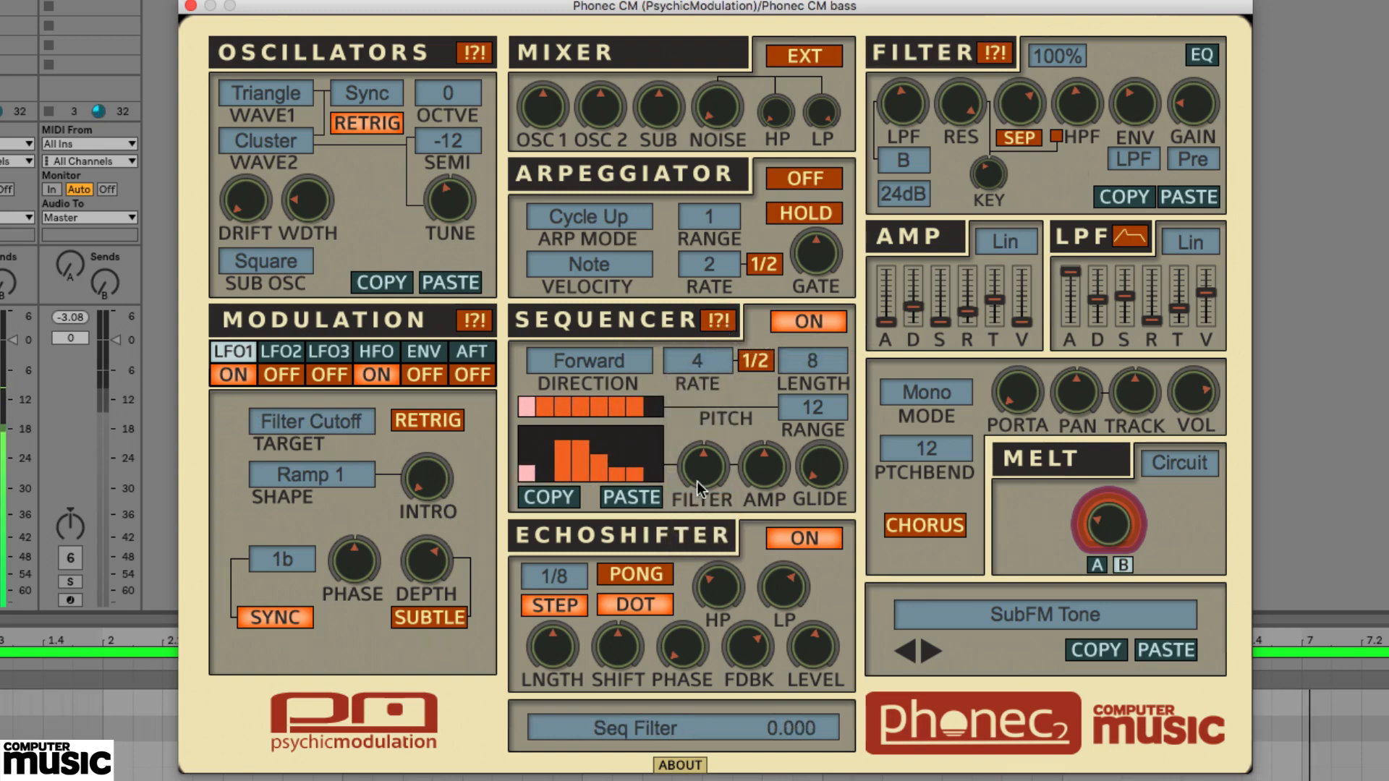
left_click_drag(696, 480, 771, 489)
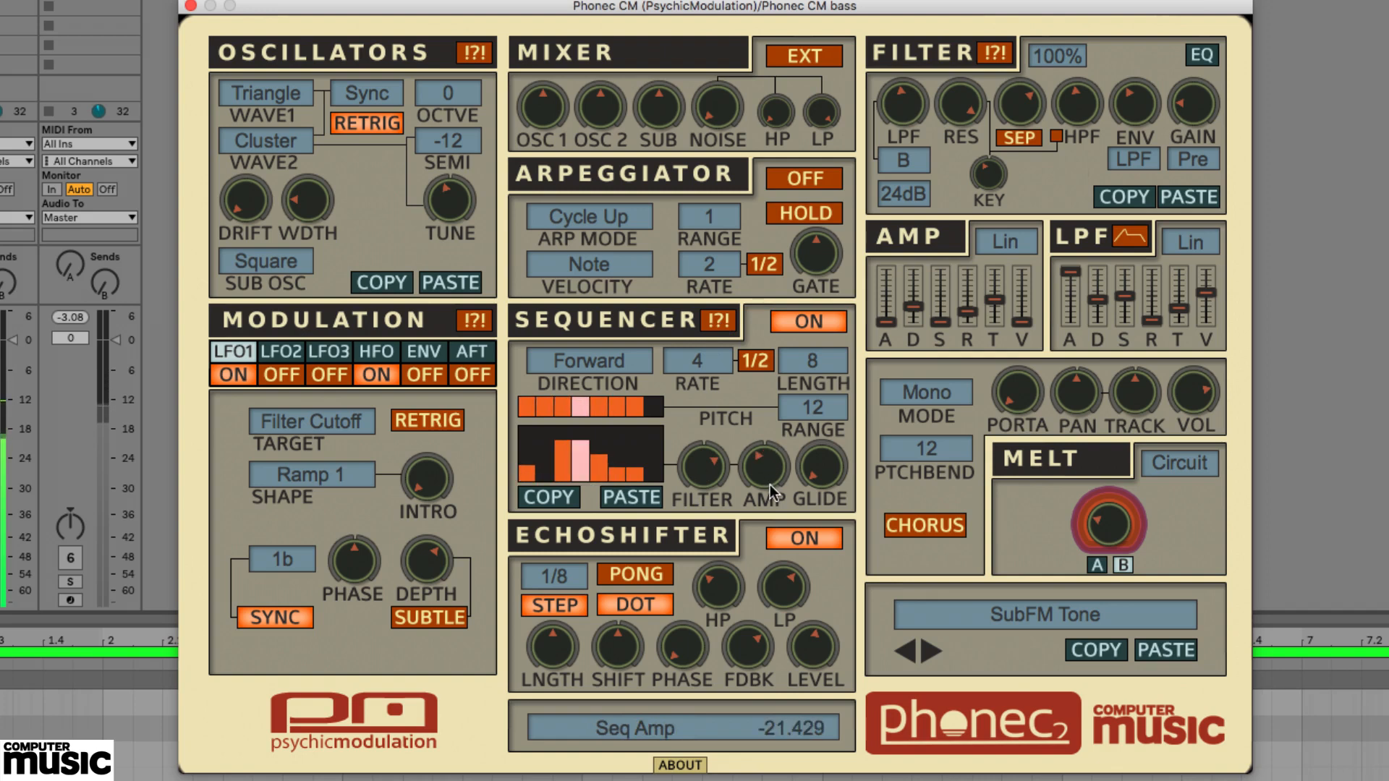
left_click(715, 320)
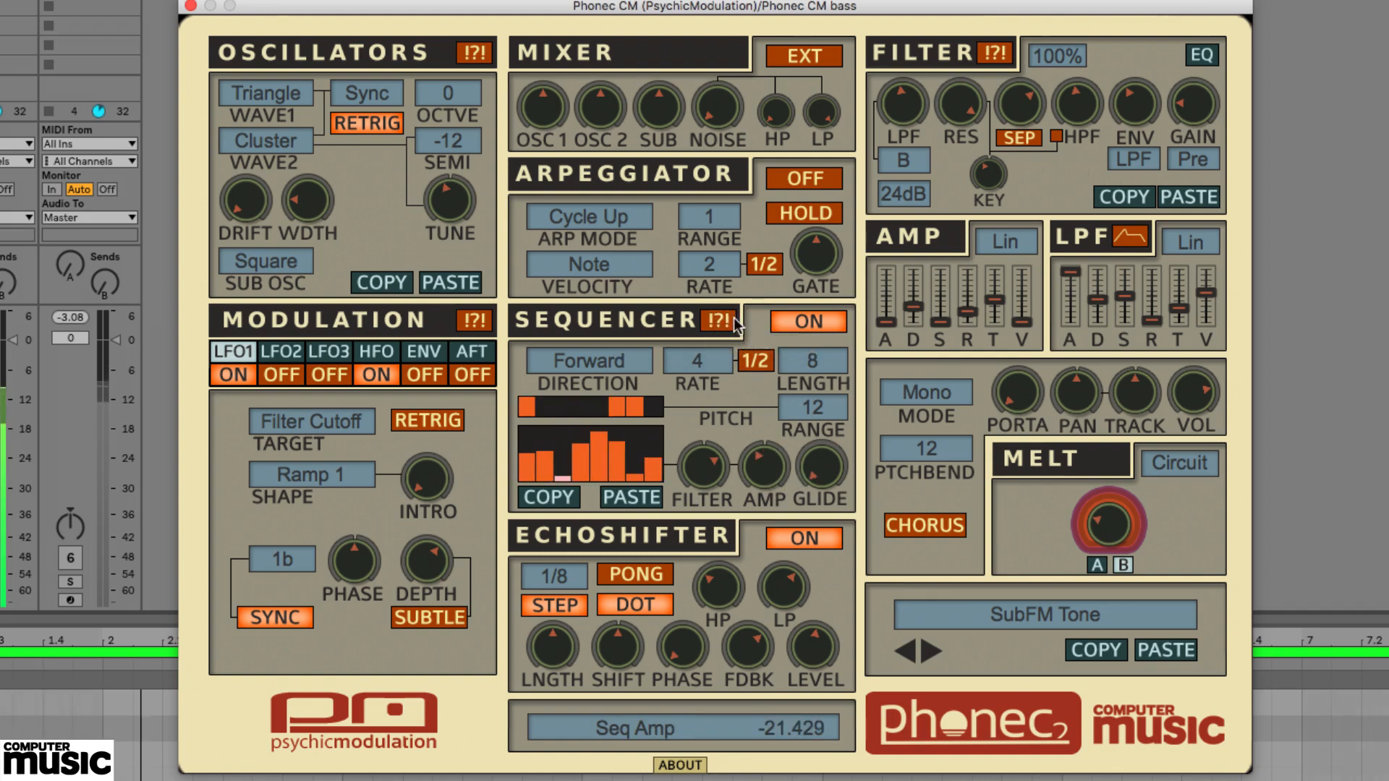
- Copy the sequencer pattern, randomise it three times, paste the copied pattern back, and set the sequencer filter amount to 62.857
left_click(551, 496)
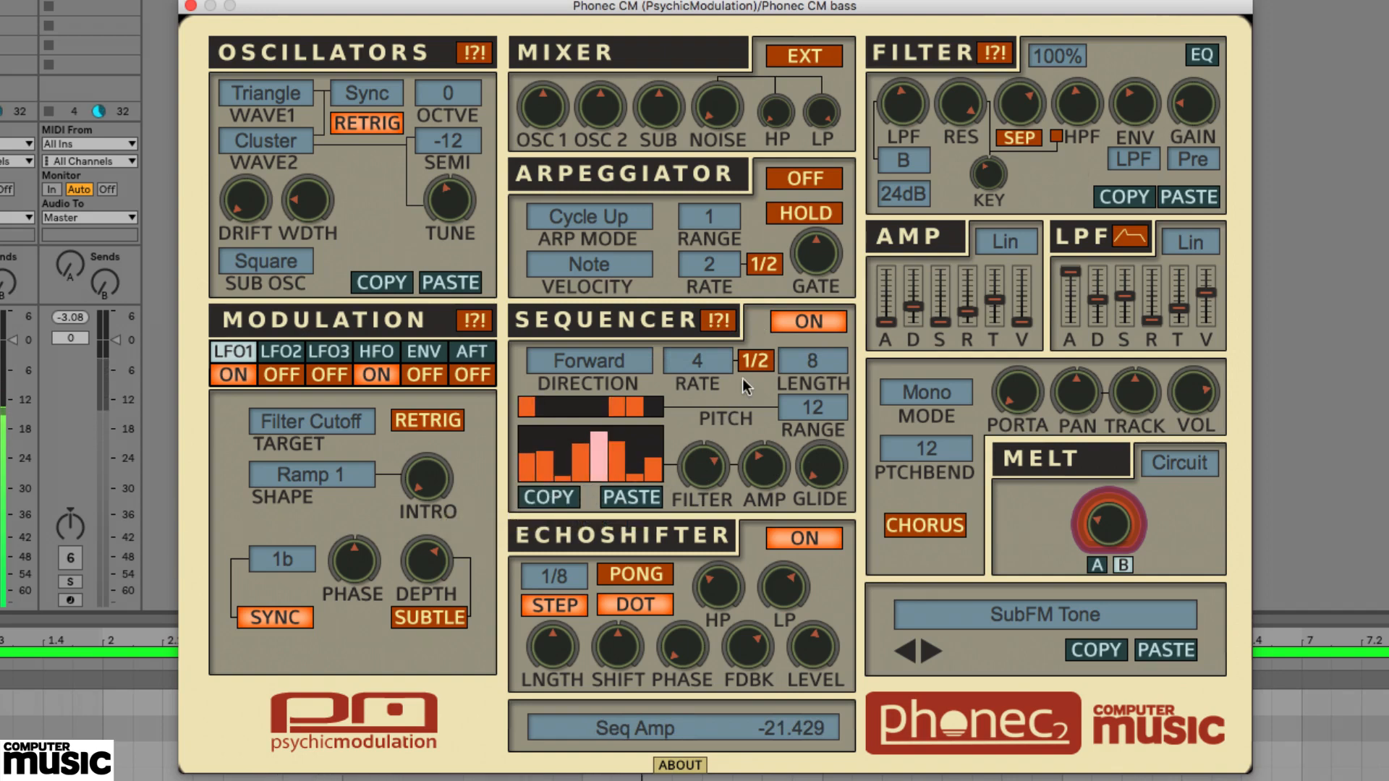
left_click(722, 327)
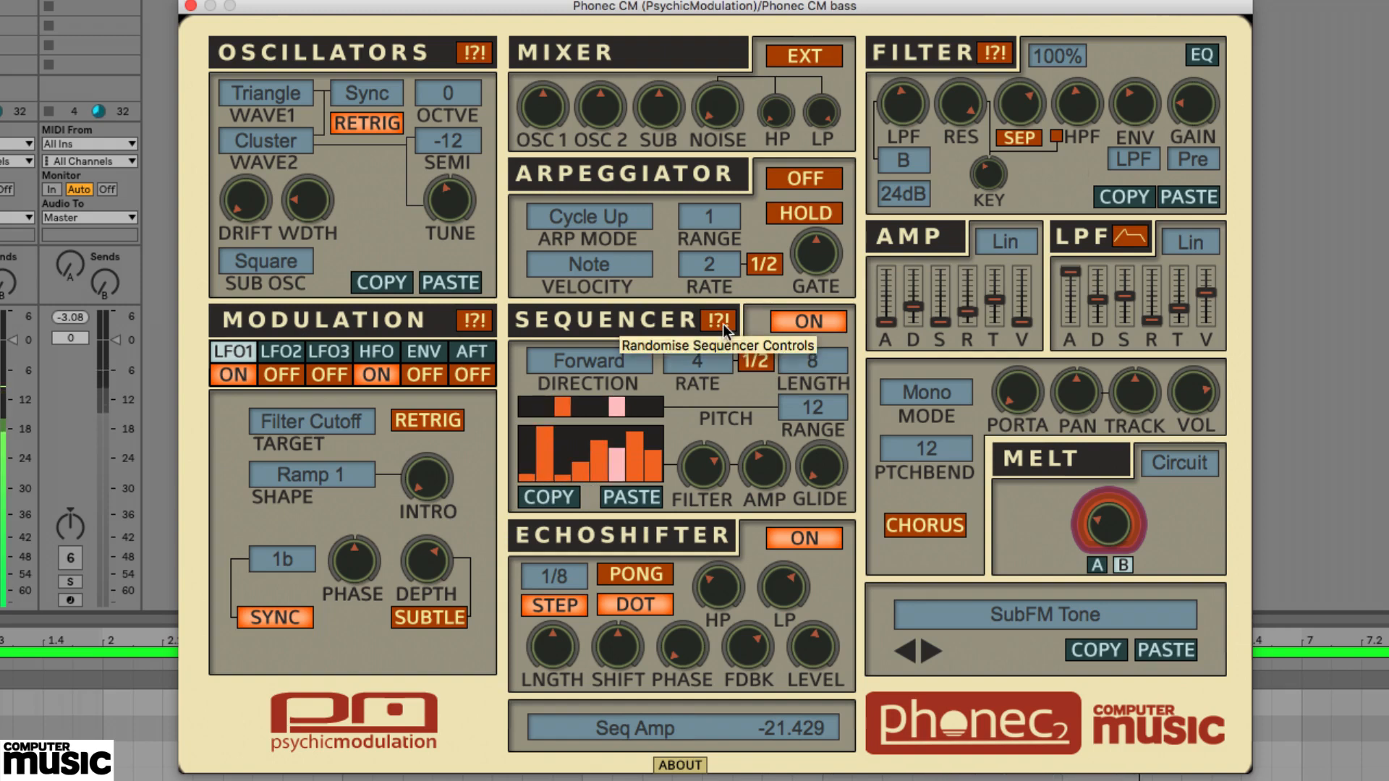
left_click(723, 324)
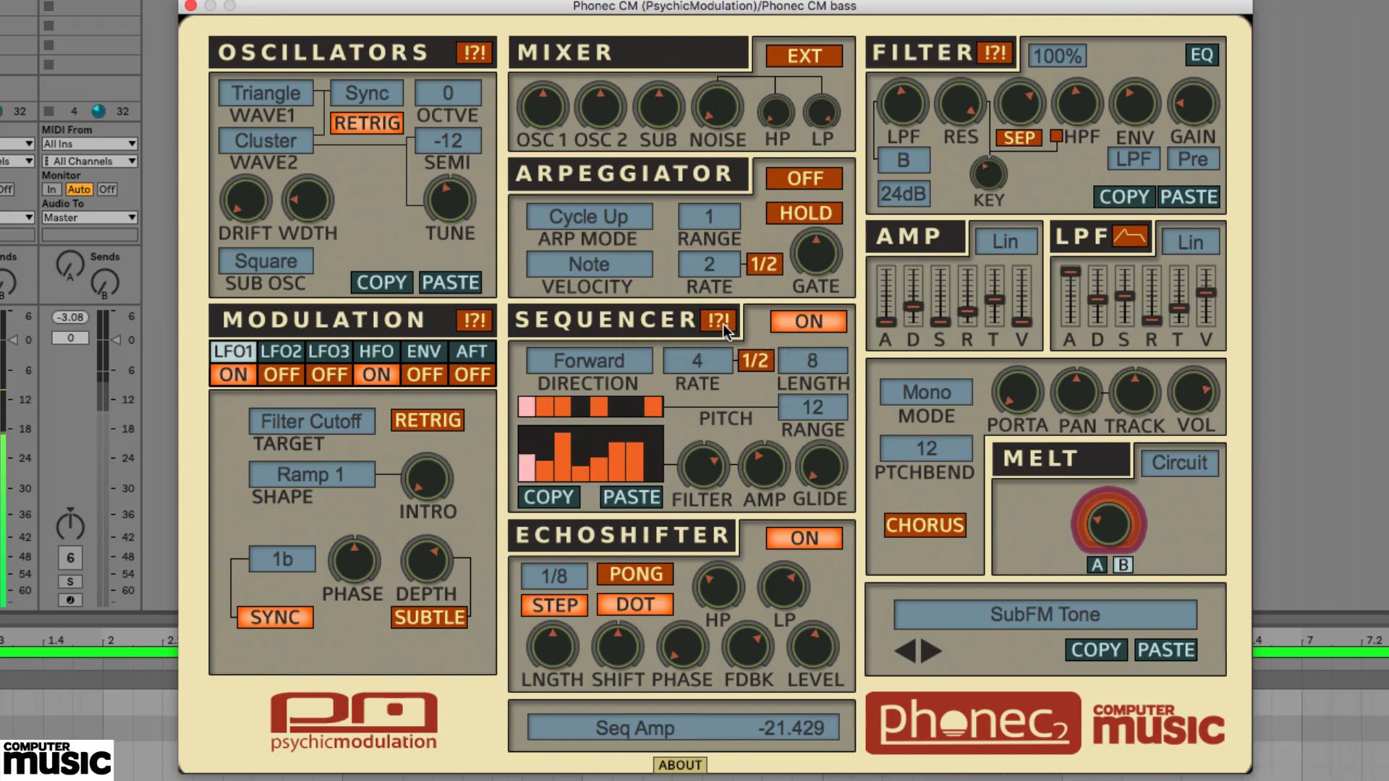
left_click(723, 324)
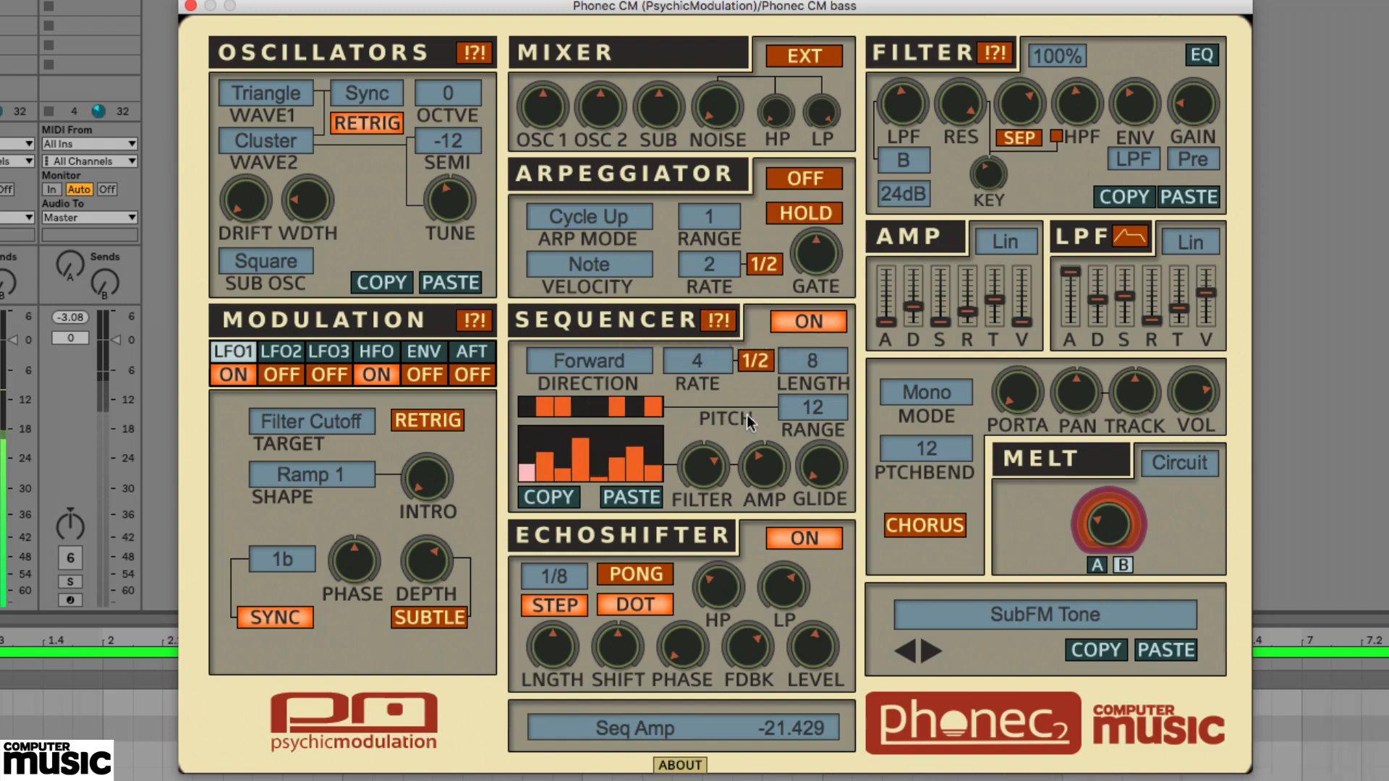
left_click(631, 496)
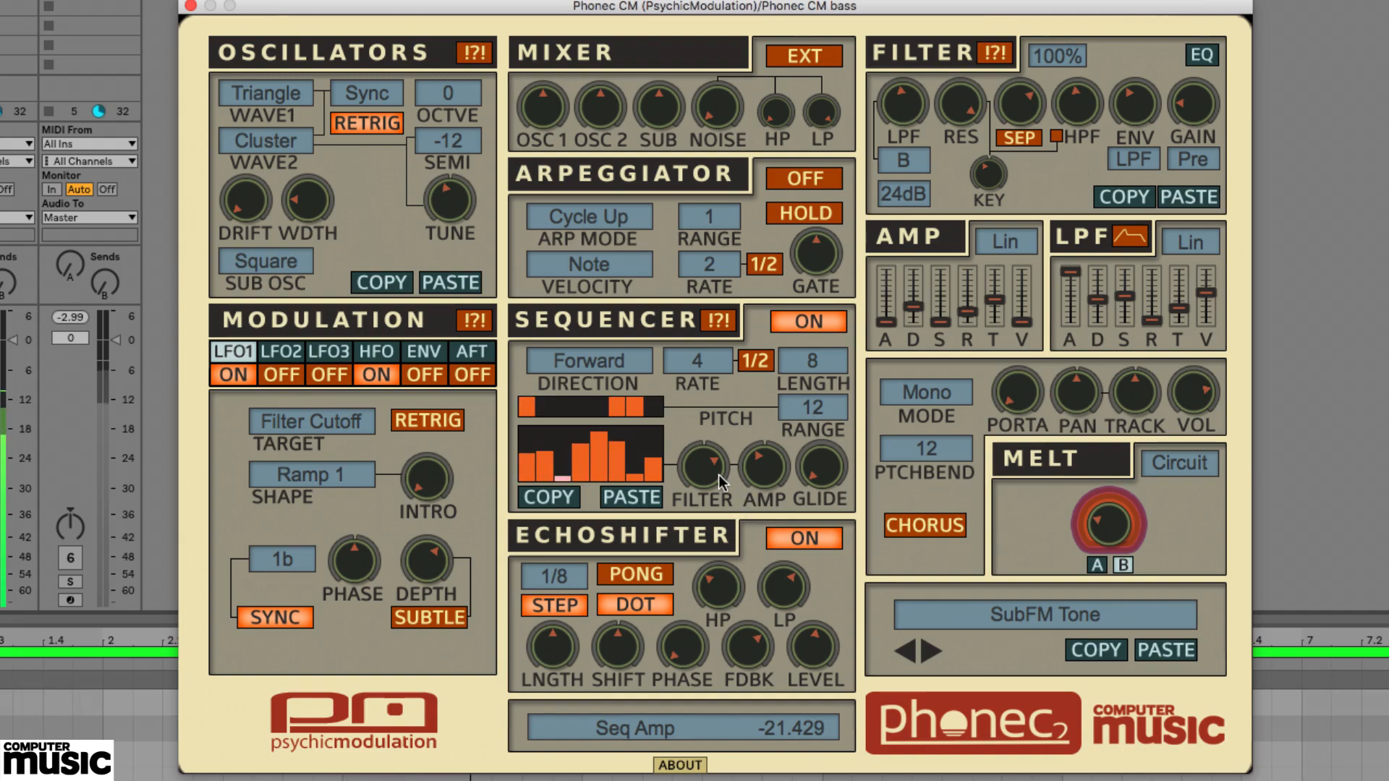
left_click_drag(718, 475, 720, 469)
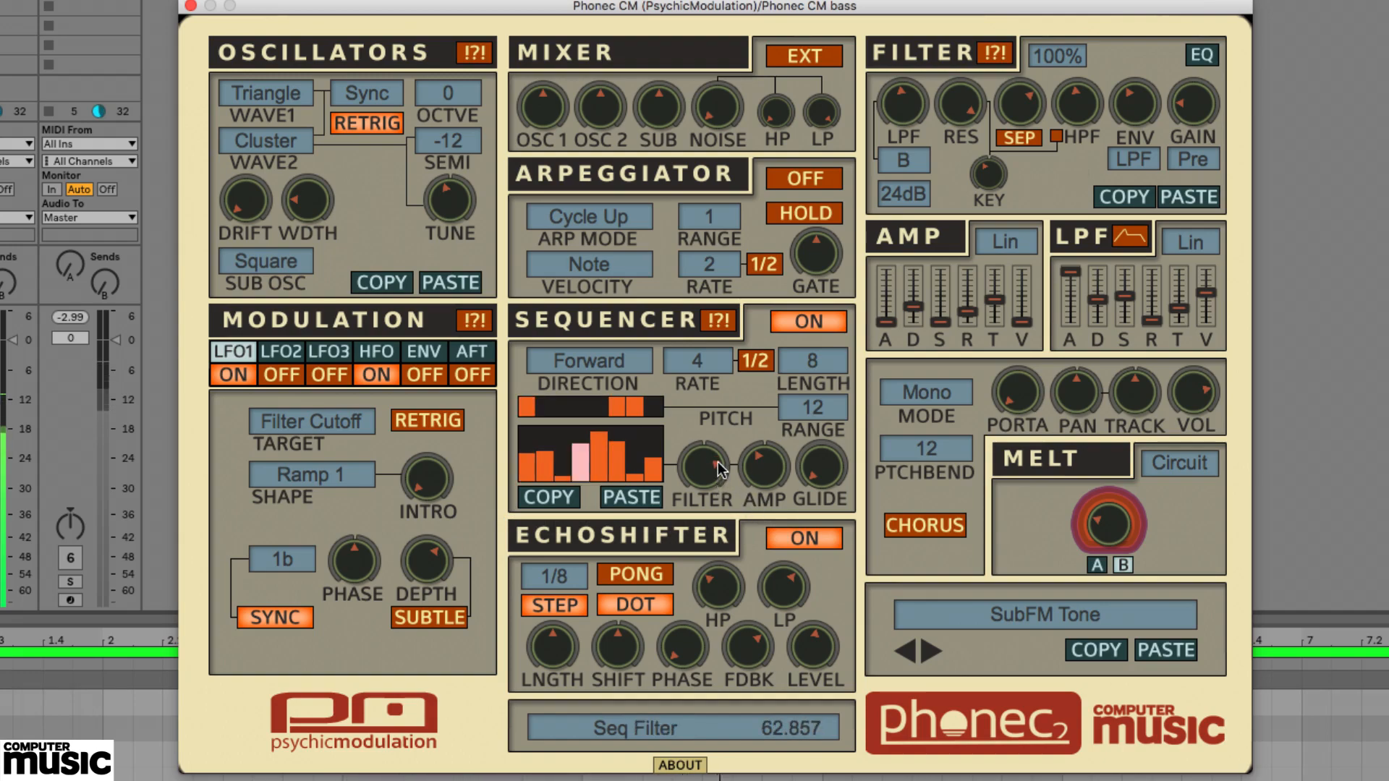
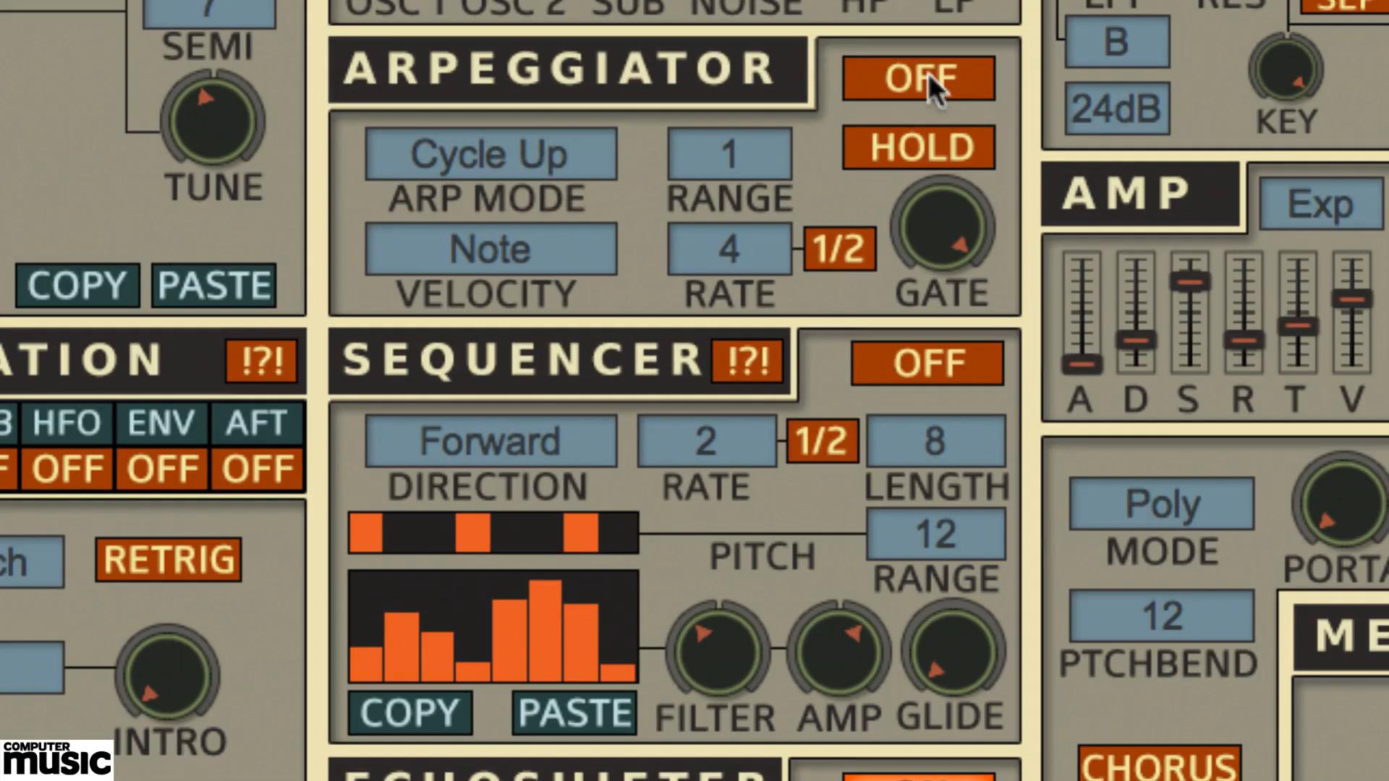
- Switch on the arpeggiator and change its mode through Cycle Down, Cycle Up/Dn and Random to Cycle Up/Dn2
left_click(754, 207)
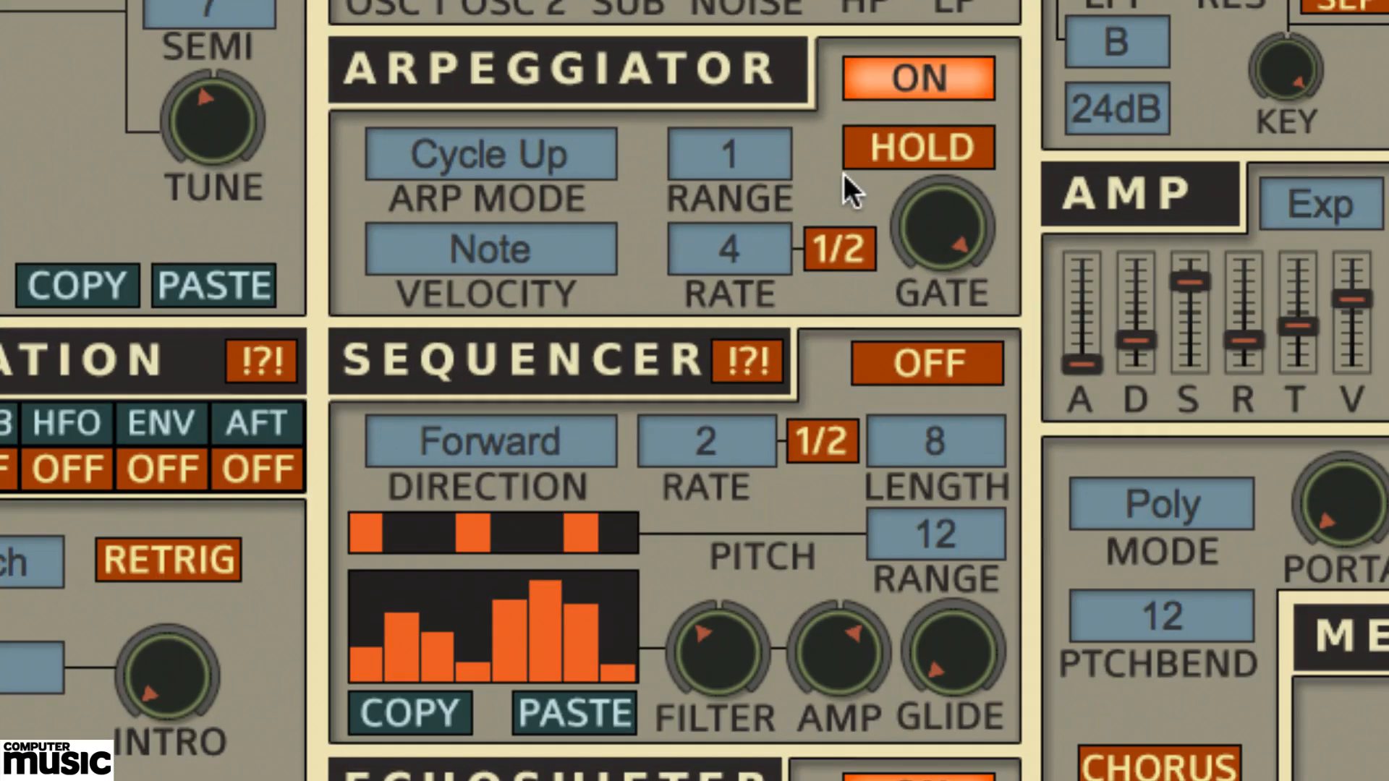
left_click(523, 145)
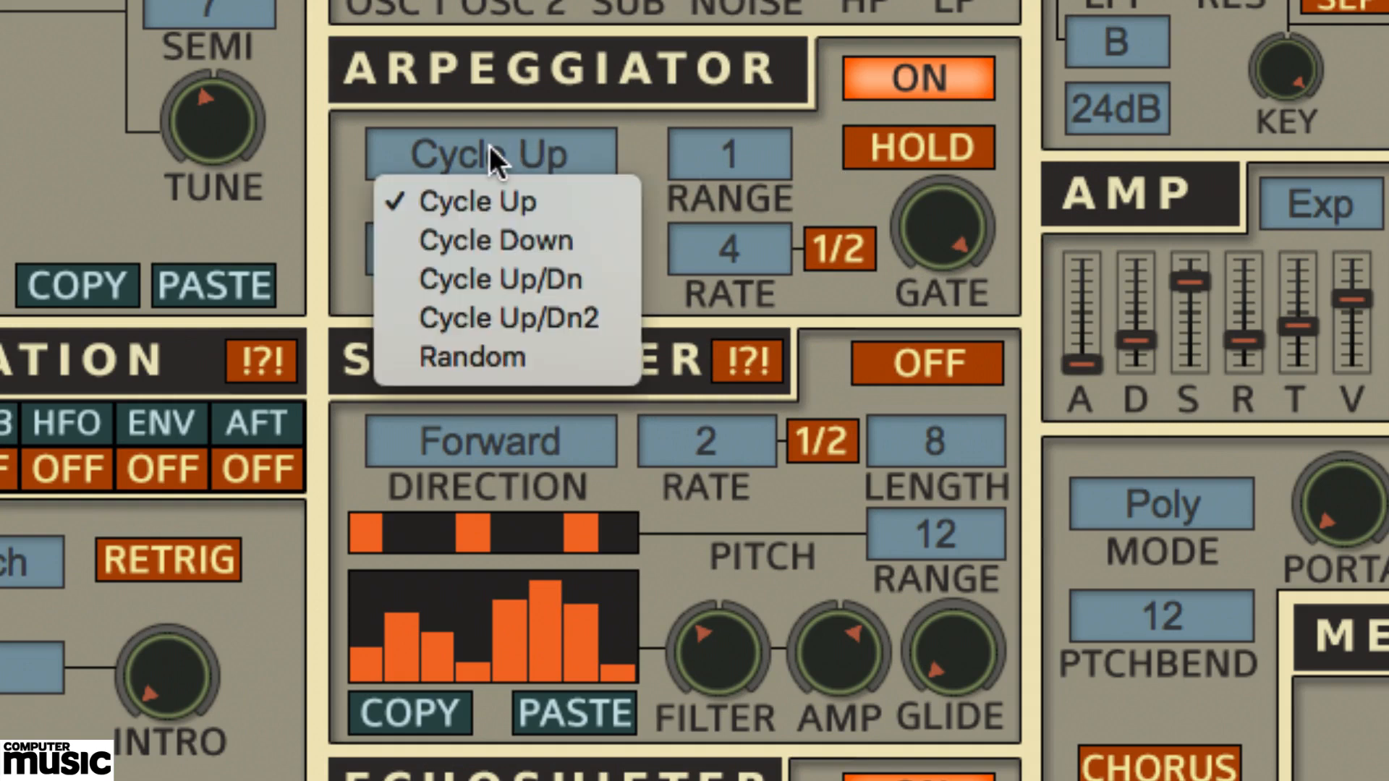
left_click(496, 238)
left_click(524, 158)
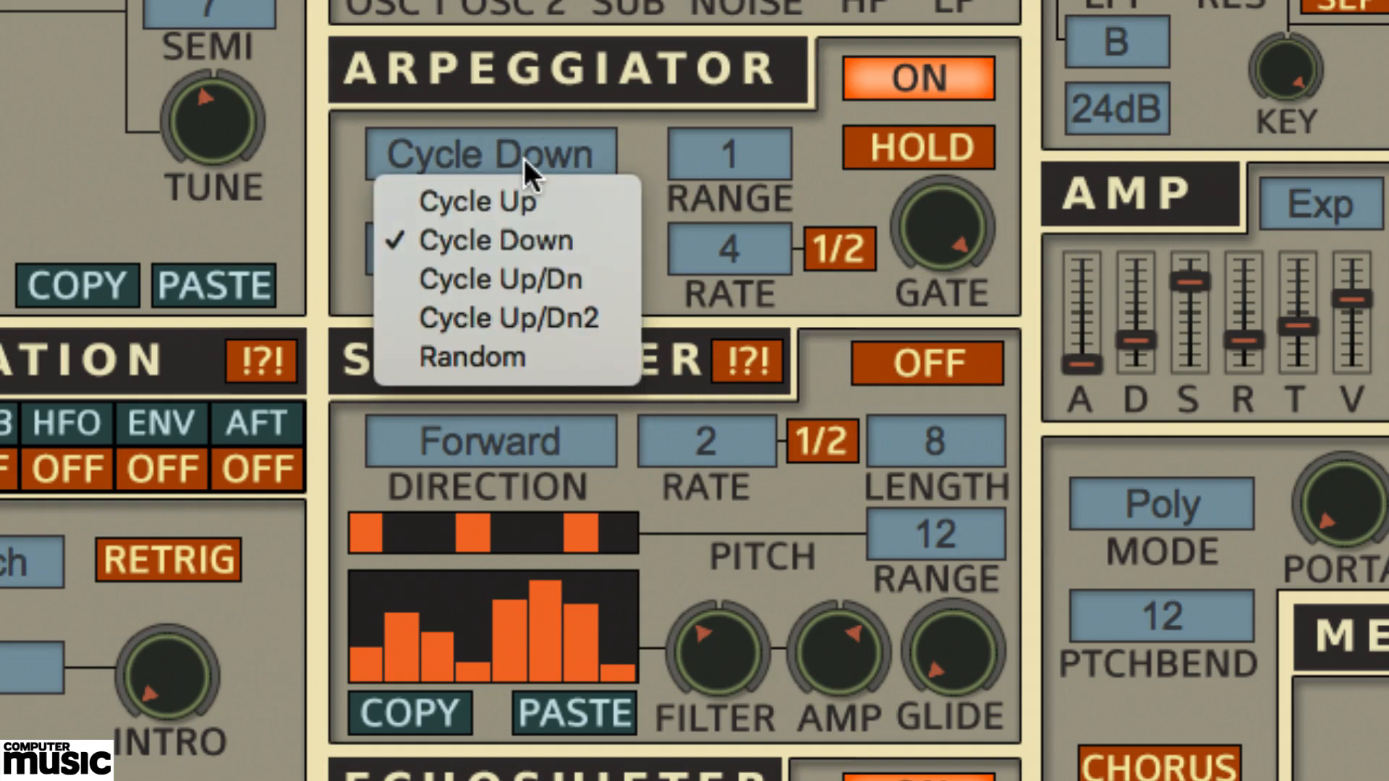
left_click(523, 271)
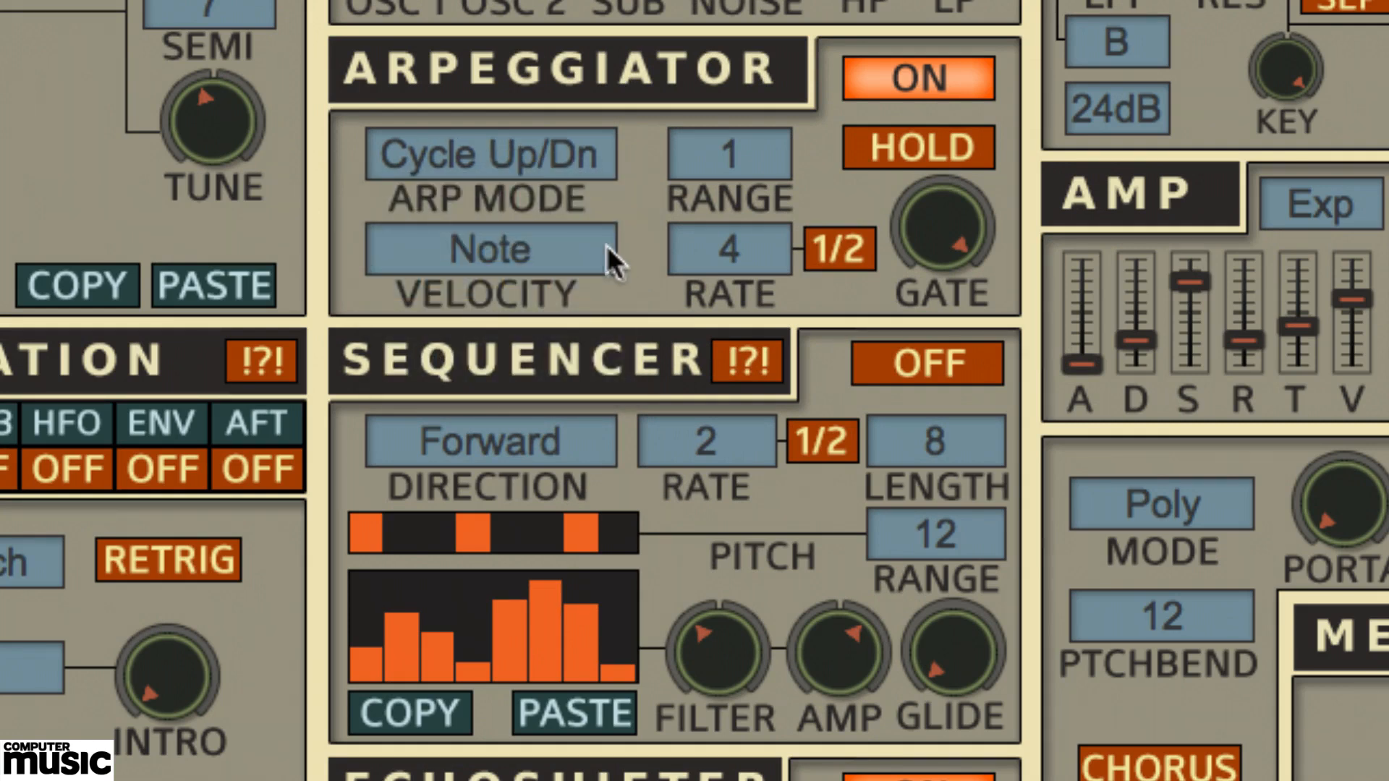
left_click(513, 159)
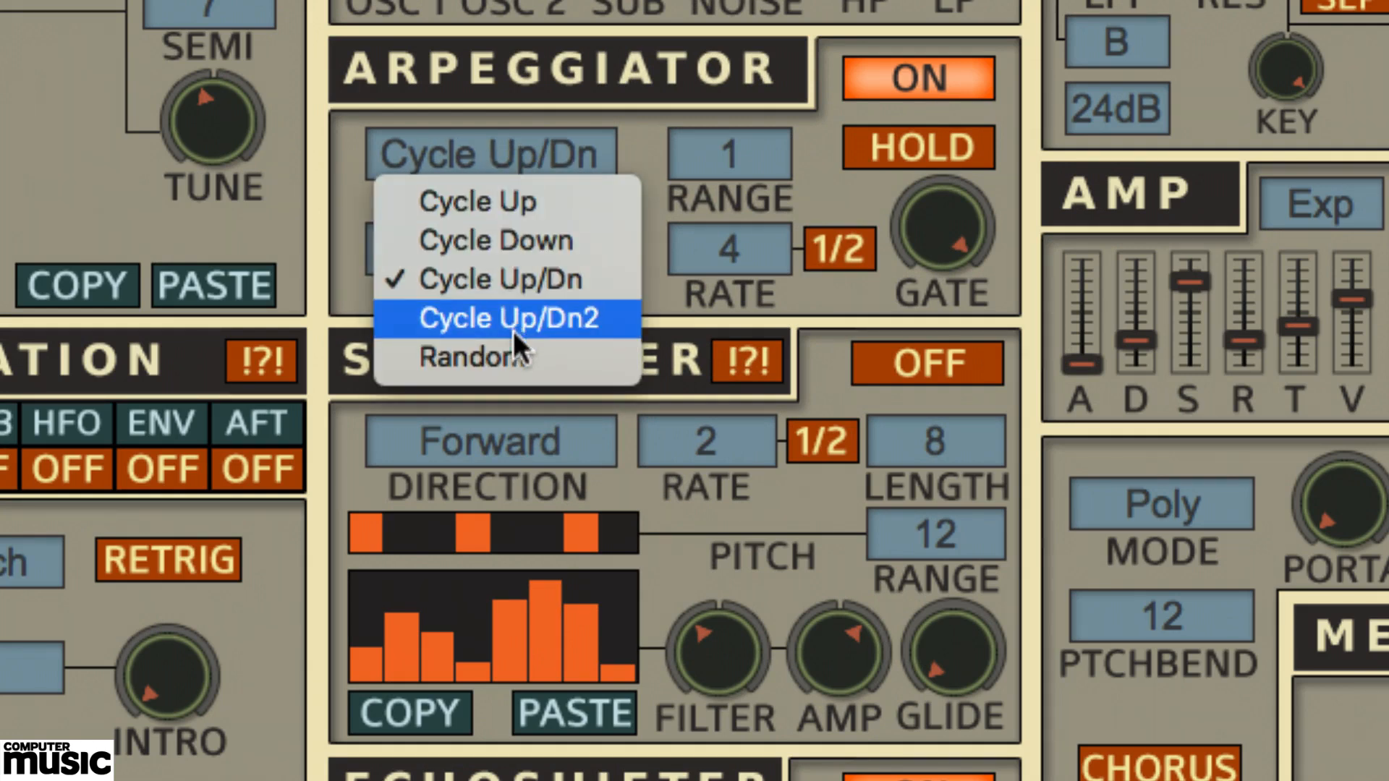
left_click(514, 350)
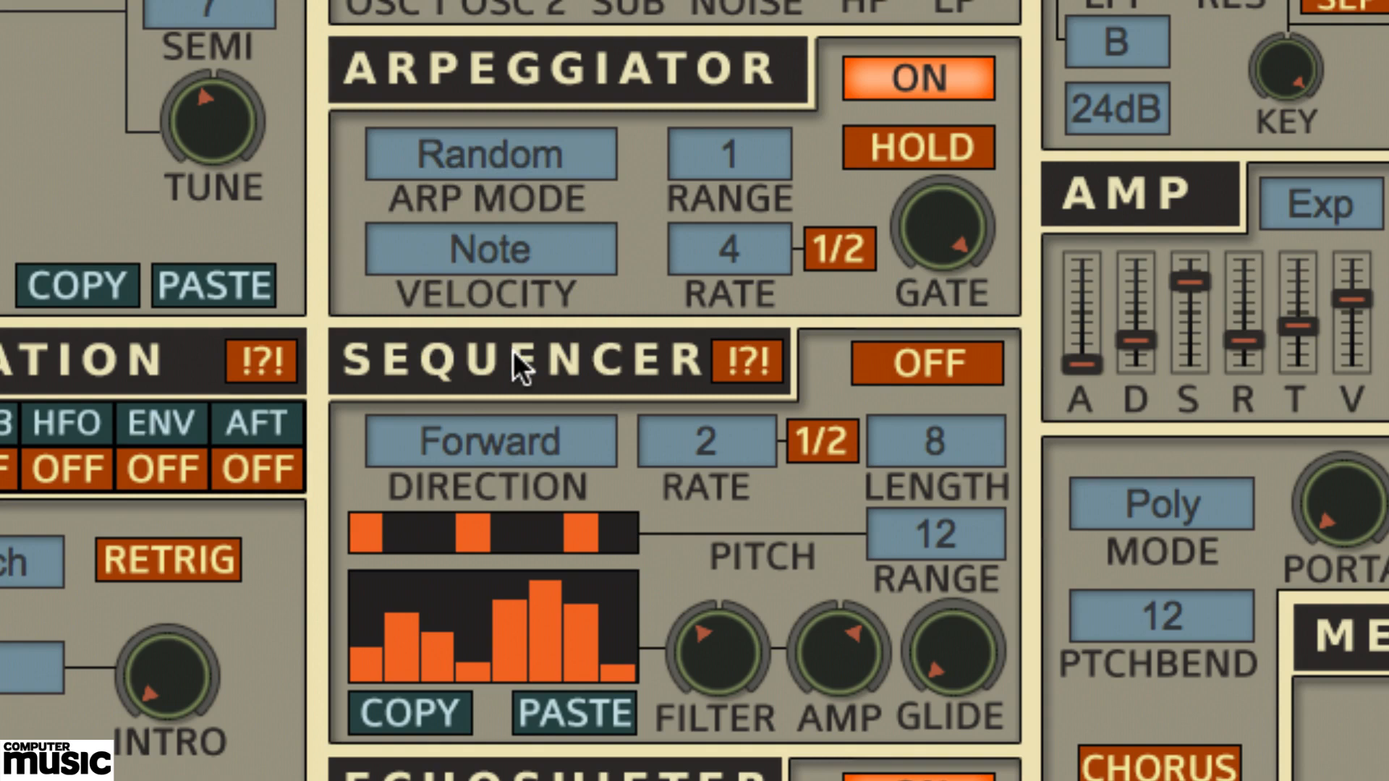
left_click(515, 156)
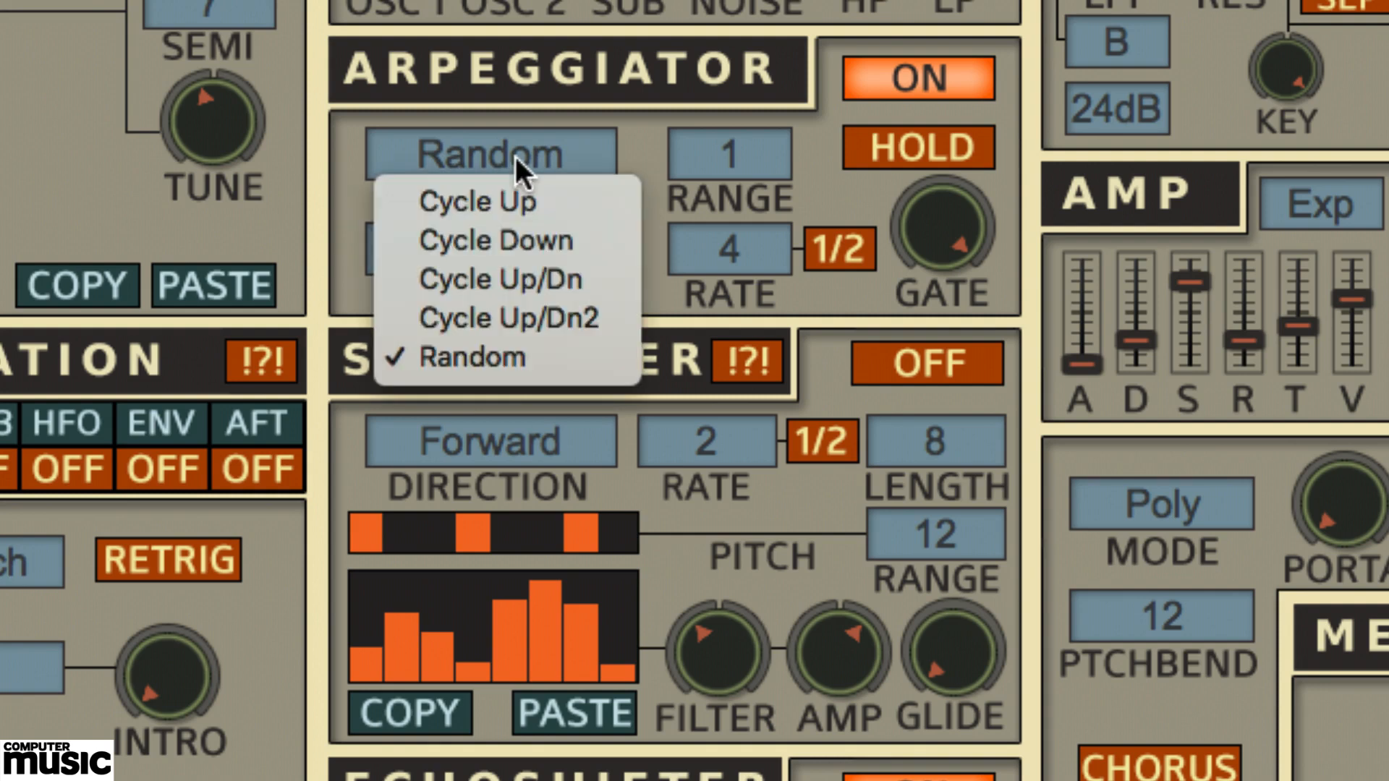
left_click(519, 317)
- Try arpeggiator ranges of 2, 3 and 4, and settle the range on 2
left_click(734, 163)
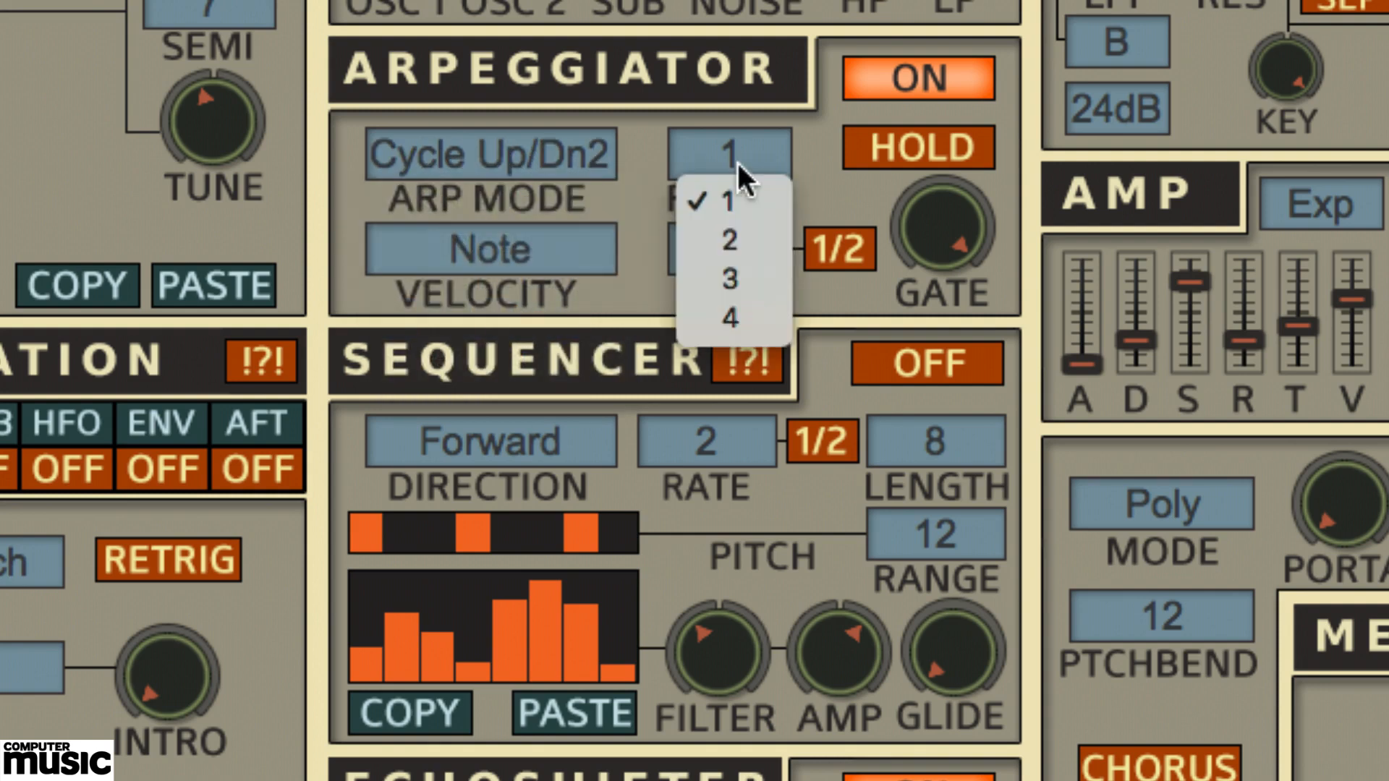
left_click(738, 233)
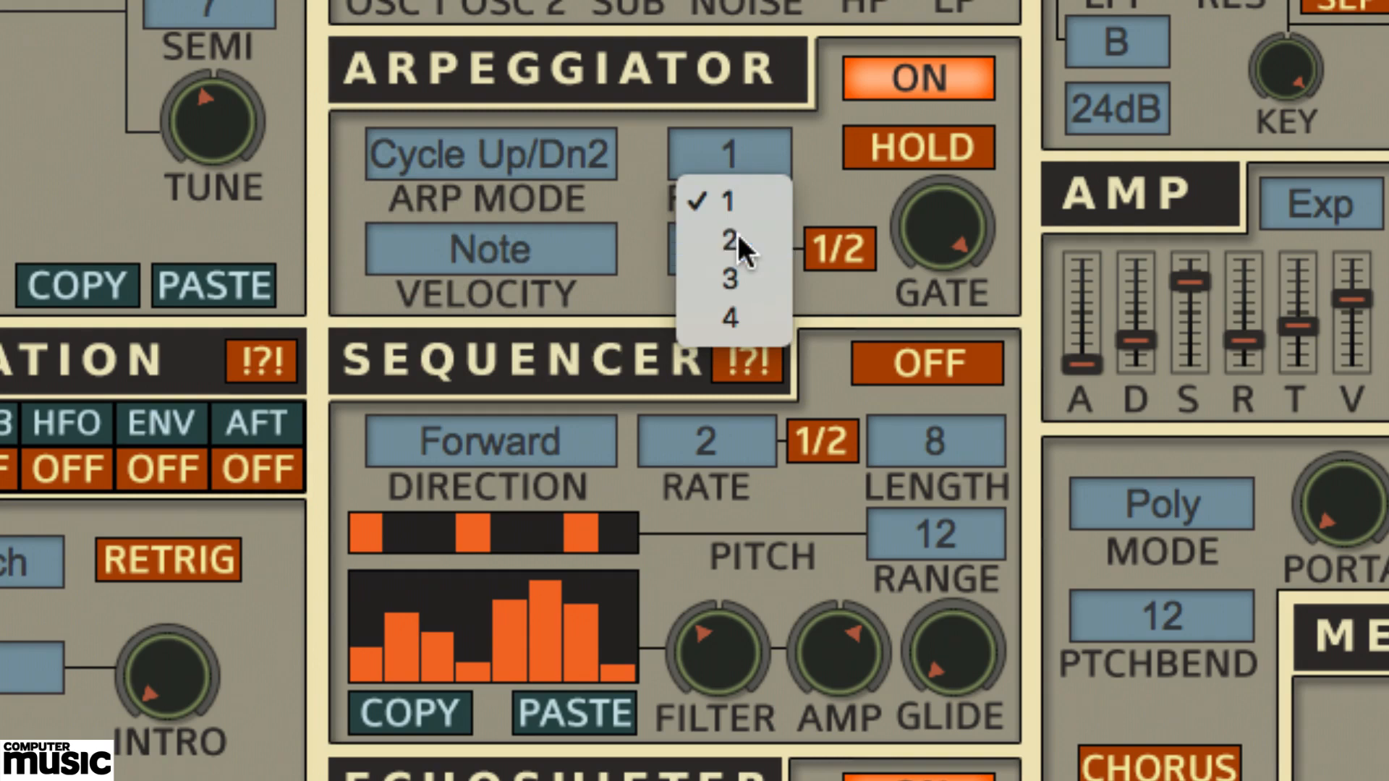
left_click(740, 158)
left_click(738, 276)
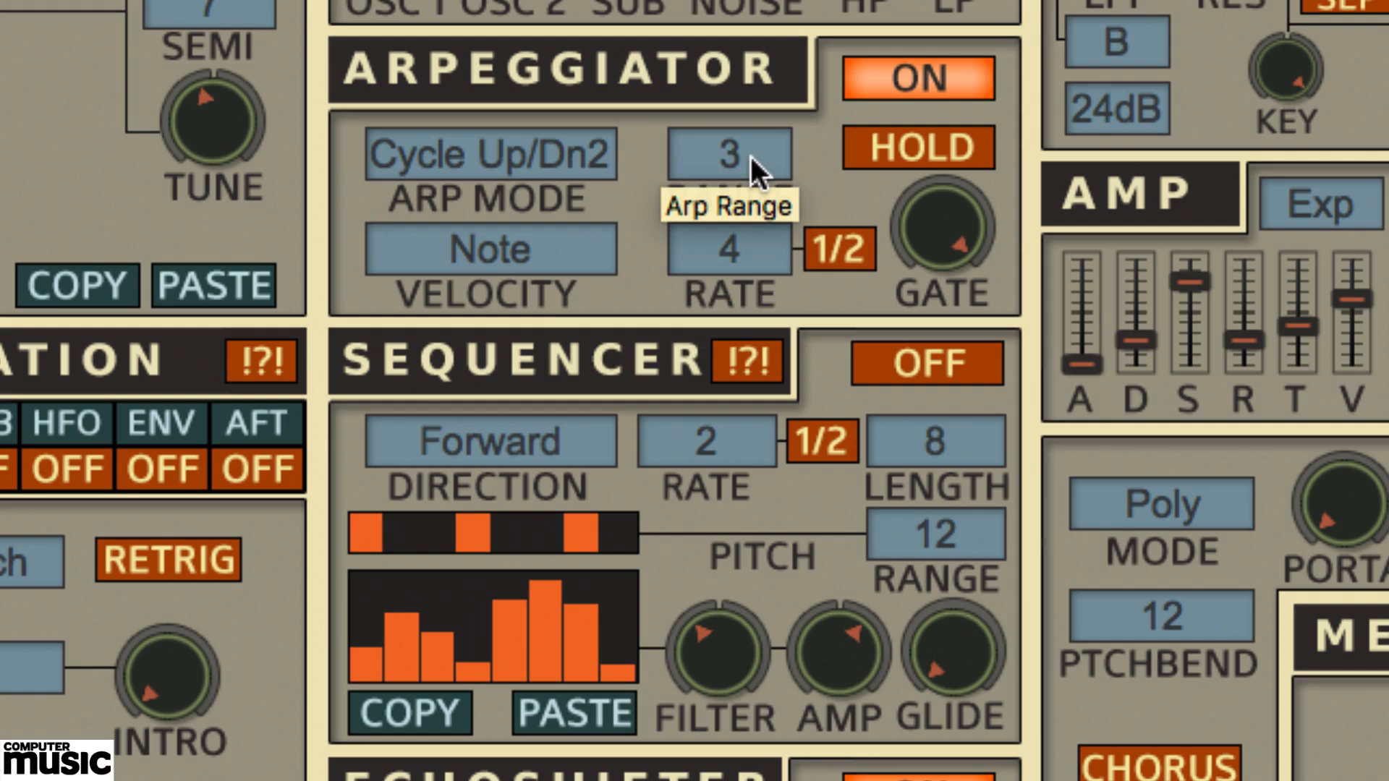
left_click(751, 156)
left_click(742, 312)
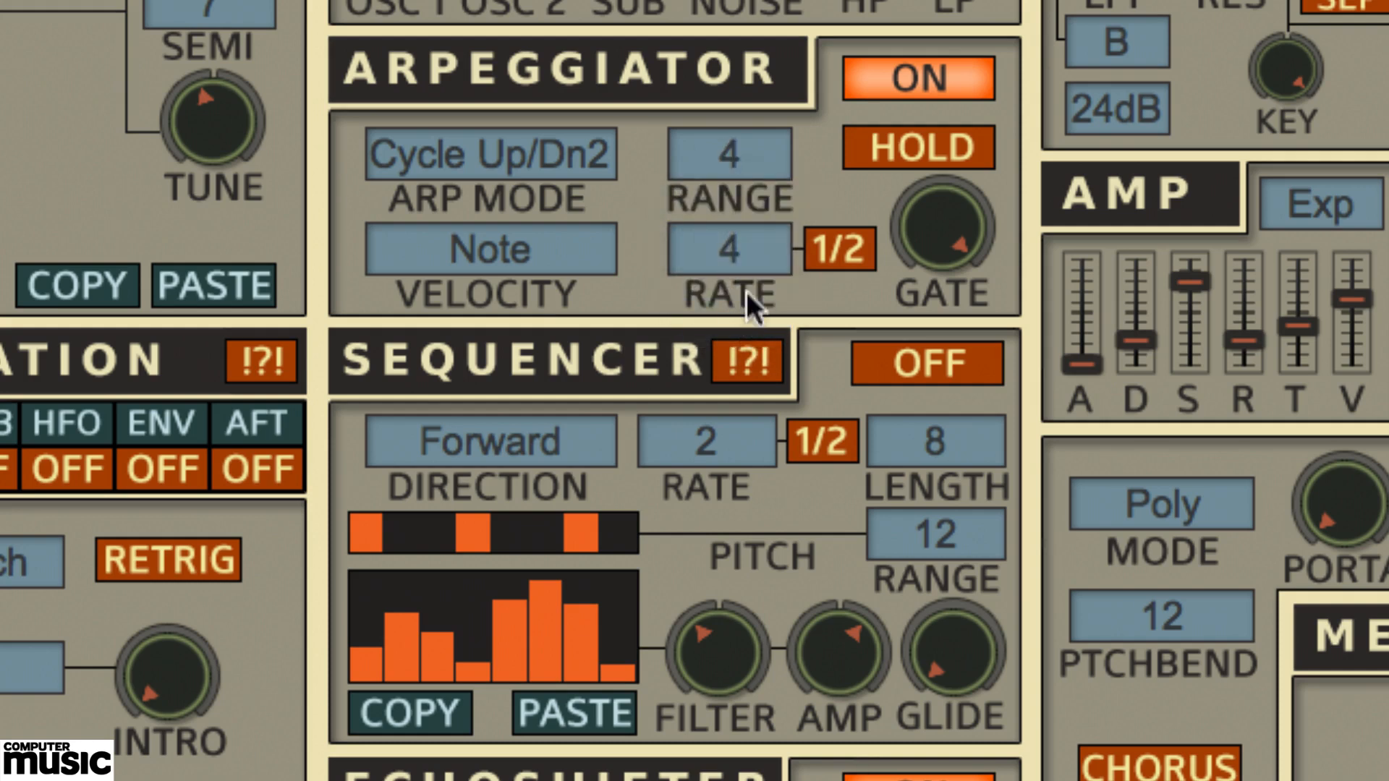
left_click(729, 171)
left_click(727, 247)
- Try arpeggiator rates of 8 and 2, and set the rate back to 4 with the 1/2 option on
left_click(740, 246)
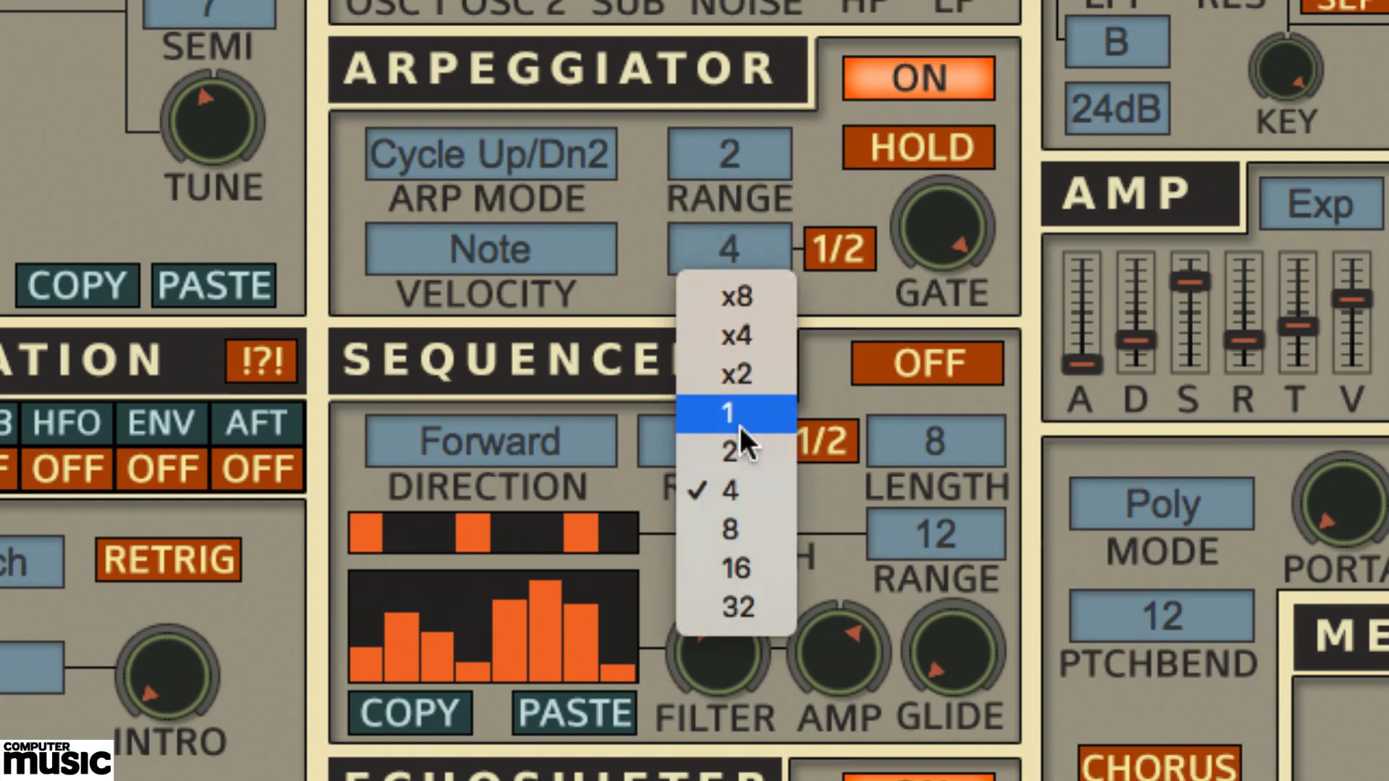
left_click(736, 530)
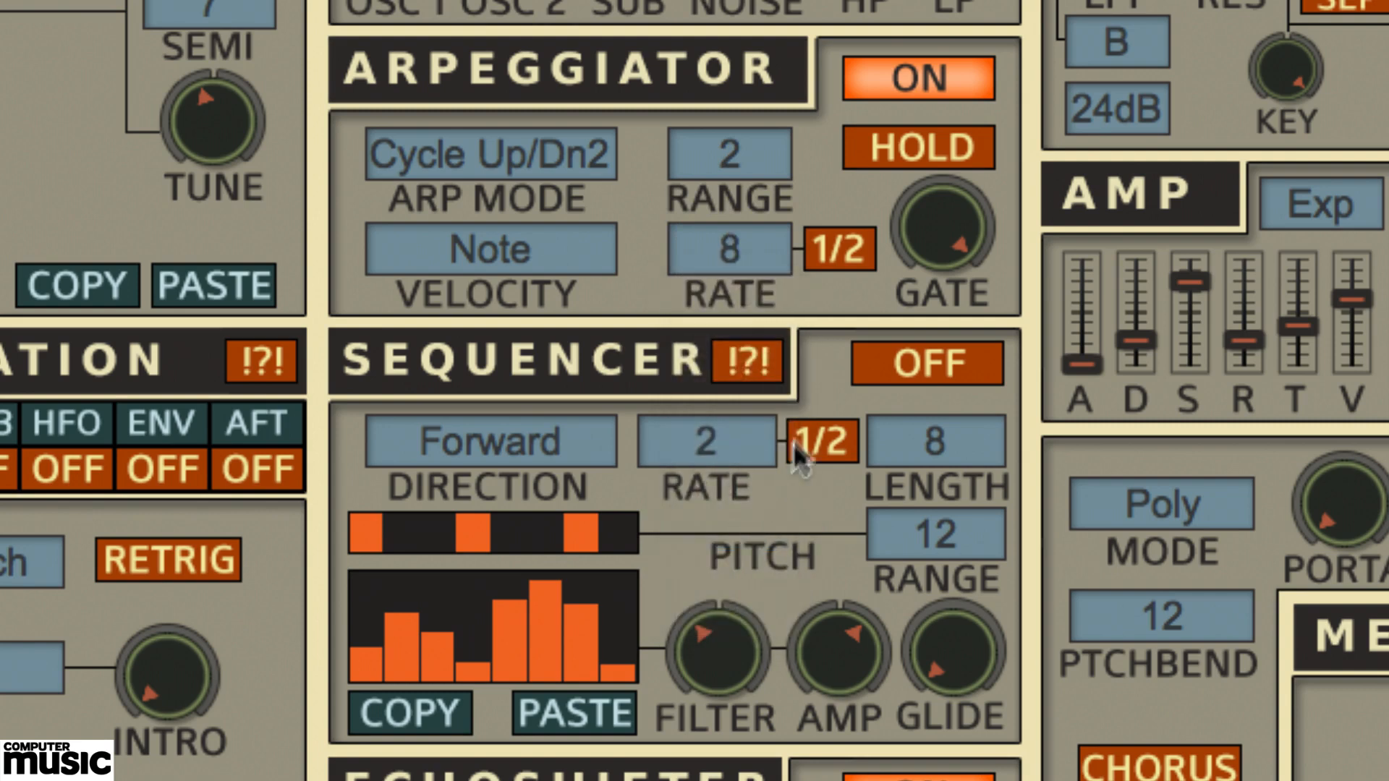
left_click(721, 248)
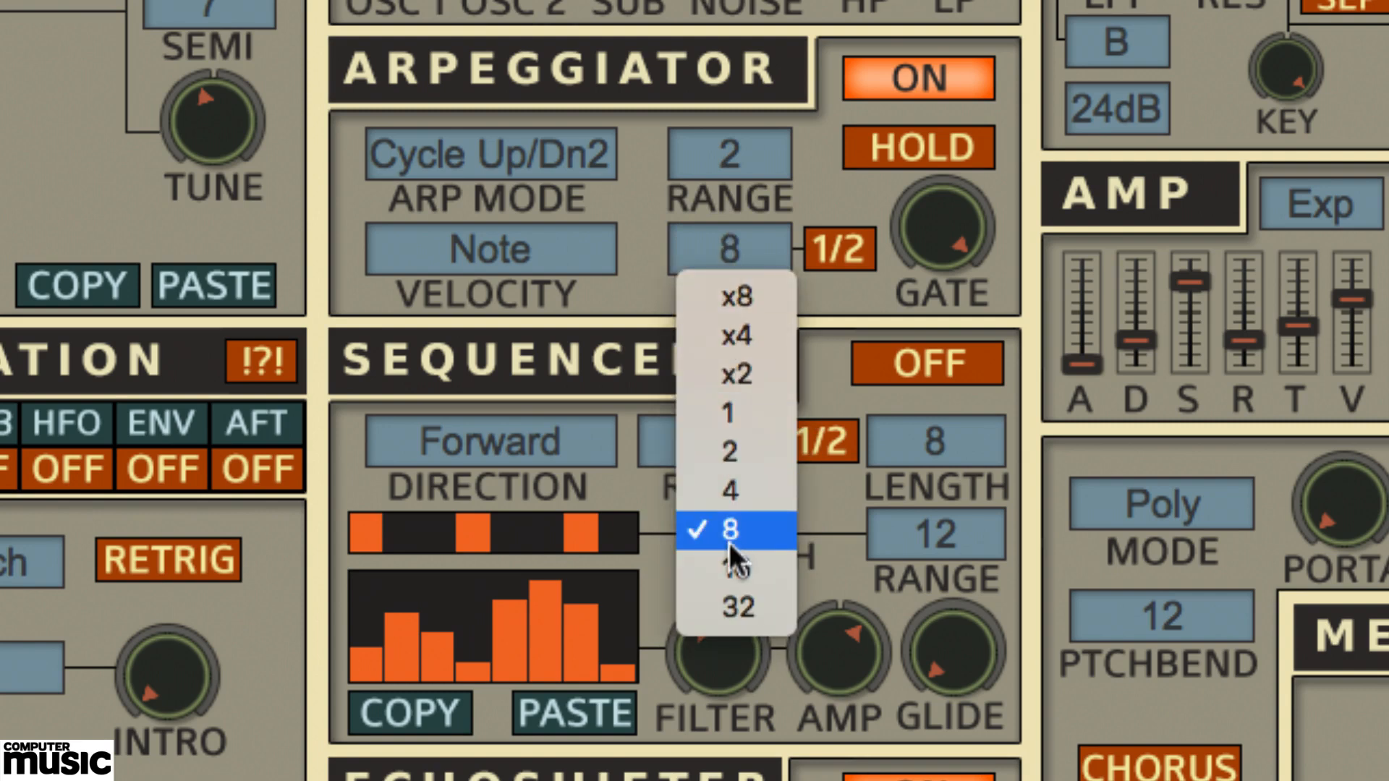
left_click(732, 457)
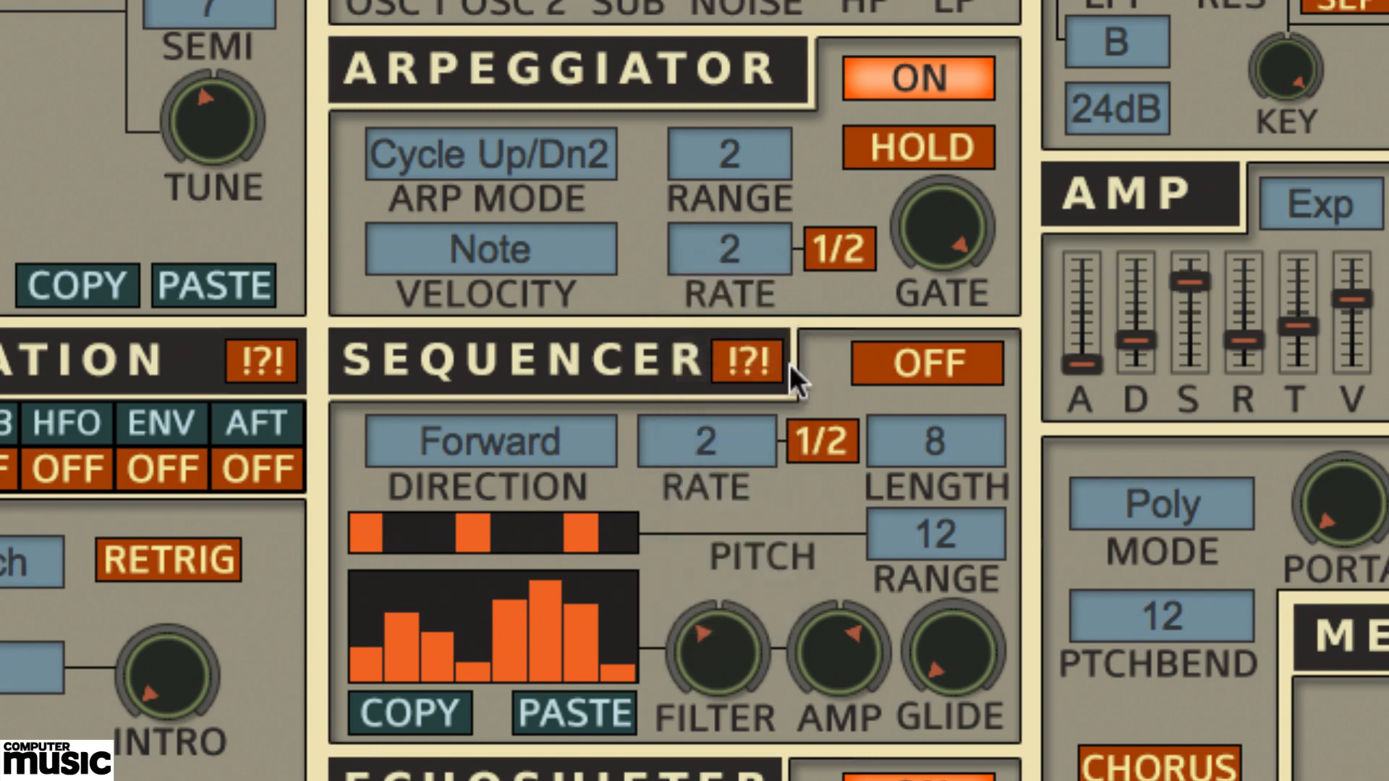
left_click(740, 254)
left_click(743, 481)
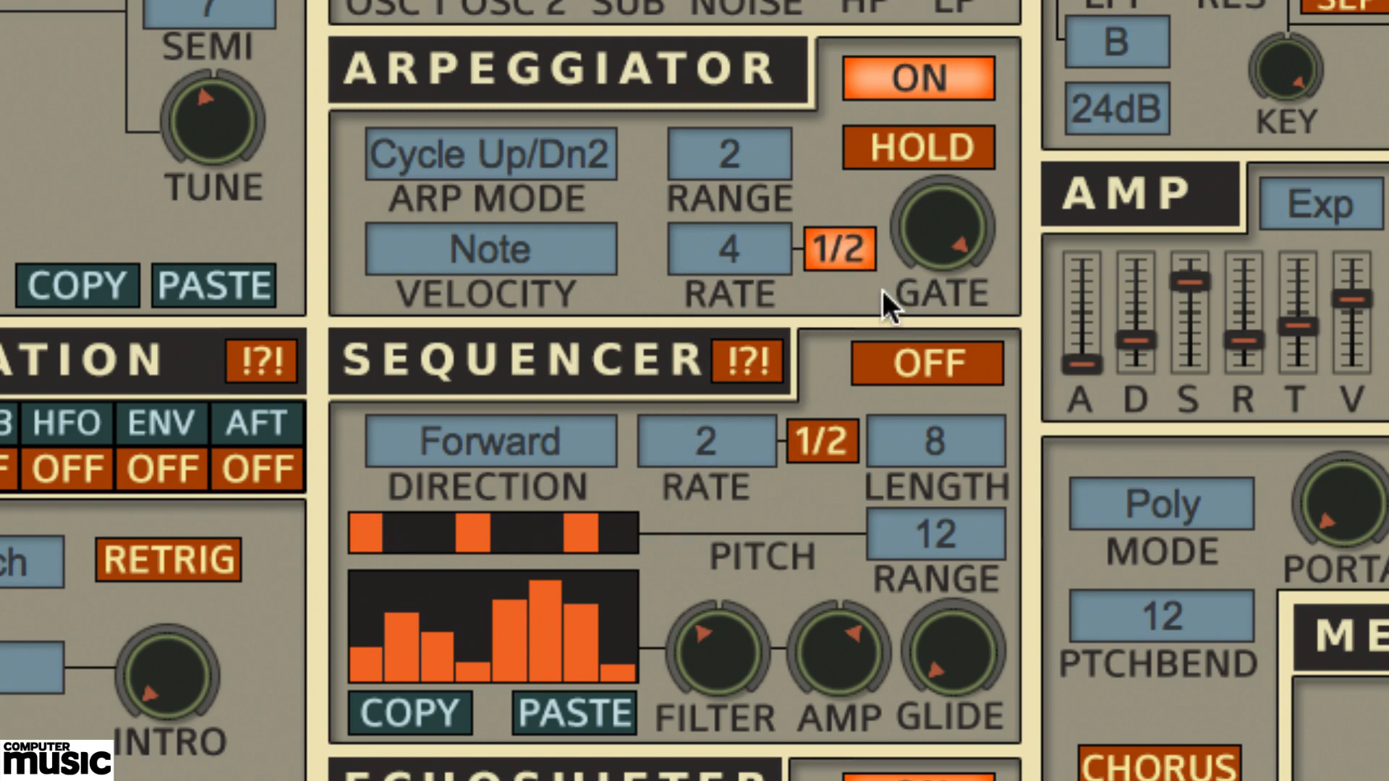
- Switch off the arpeggiator's 1/2 rate option, and lower its gate before raising it back
left_click(827, 243)
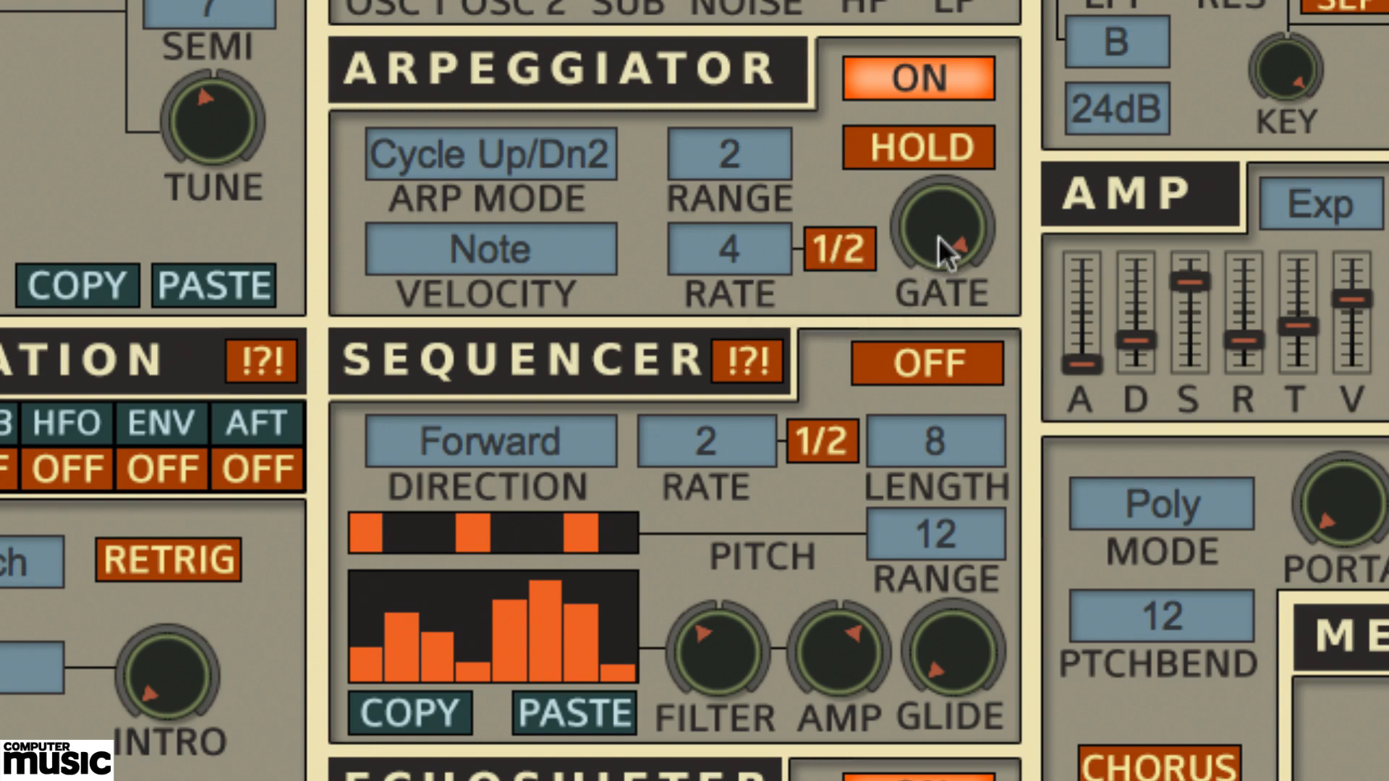
left_click_drag(936, 219, 935, 293)
left_click_drag(930, 491, 917, 405)
- Try Constant velocity on the arpeggiator, return it to Note, and switch the arpeggiator off with Hold enabled
left_click(567, 232)
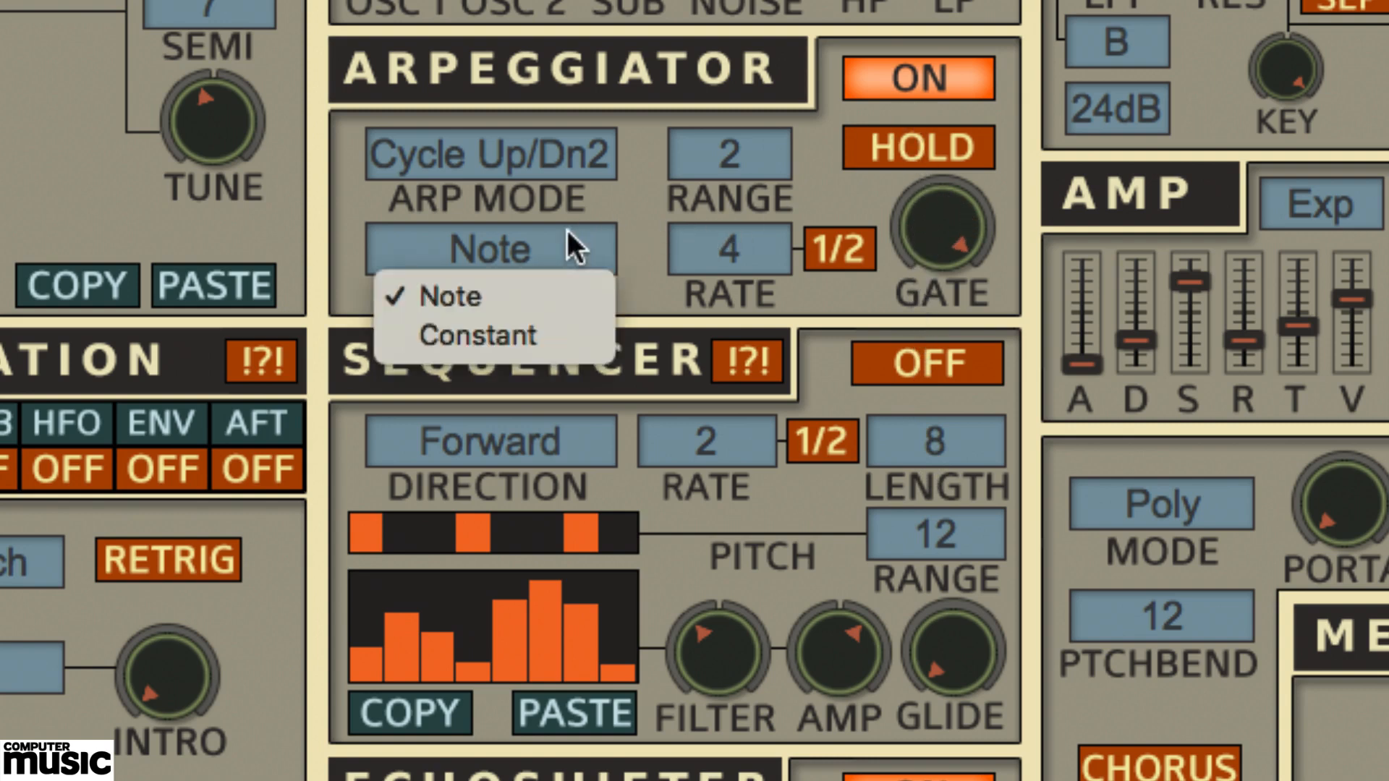
left_click(532, 334)
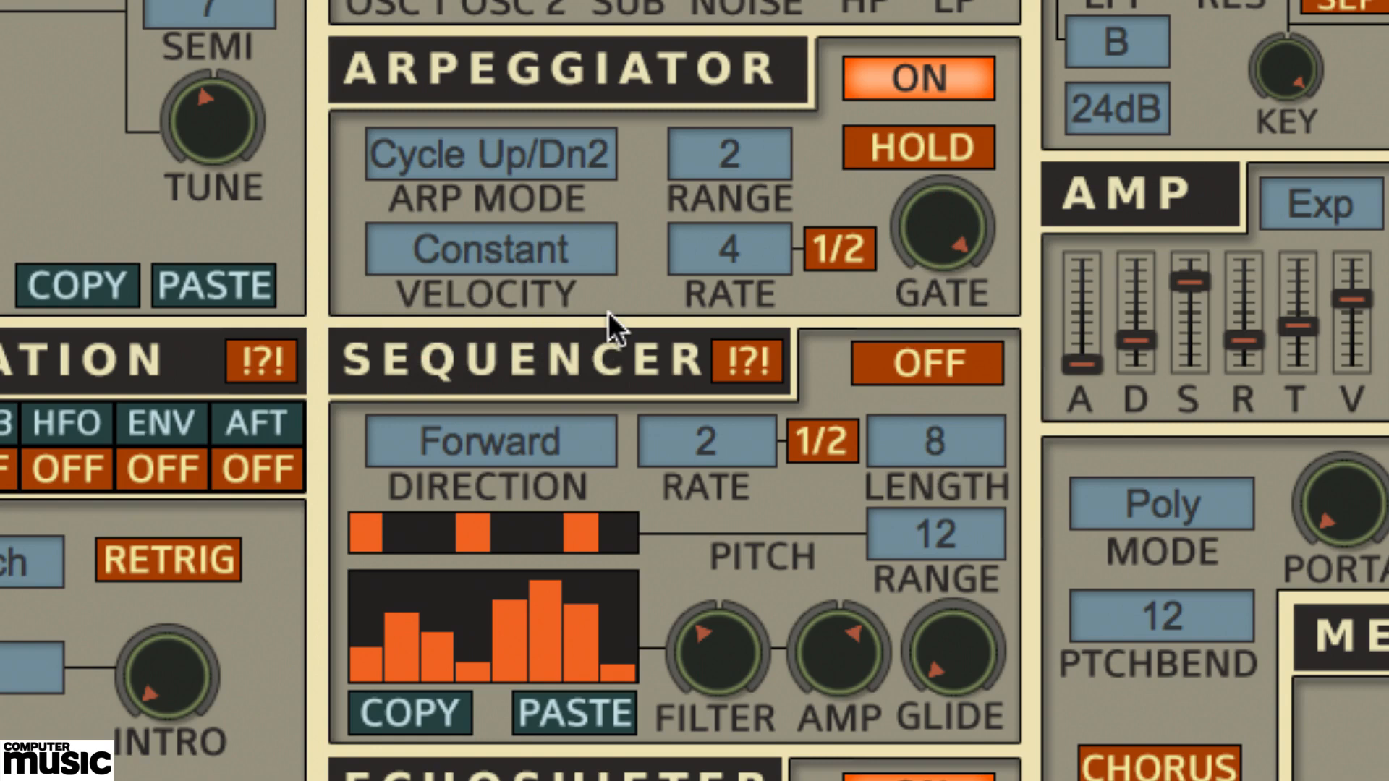
left_click(522, 250)
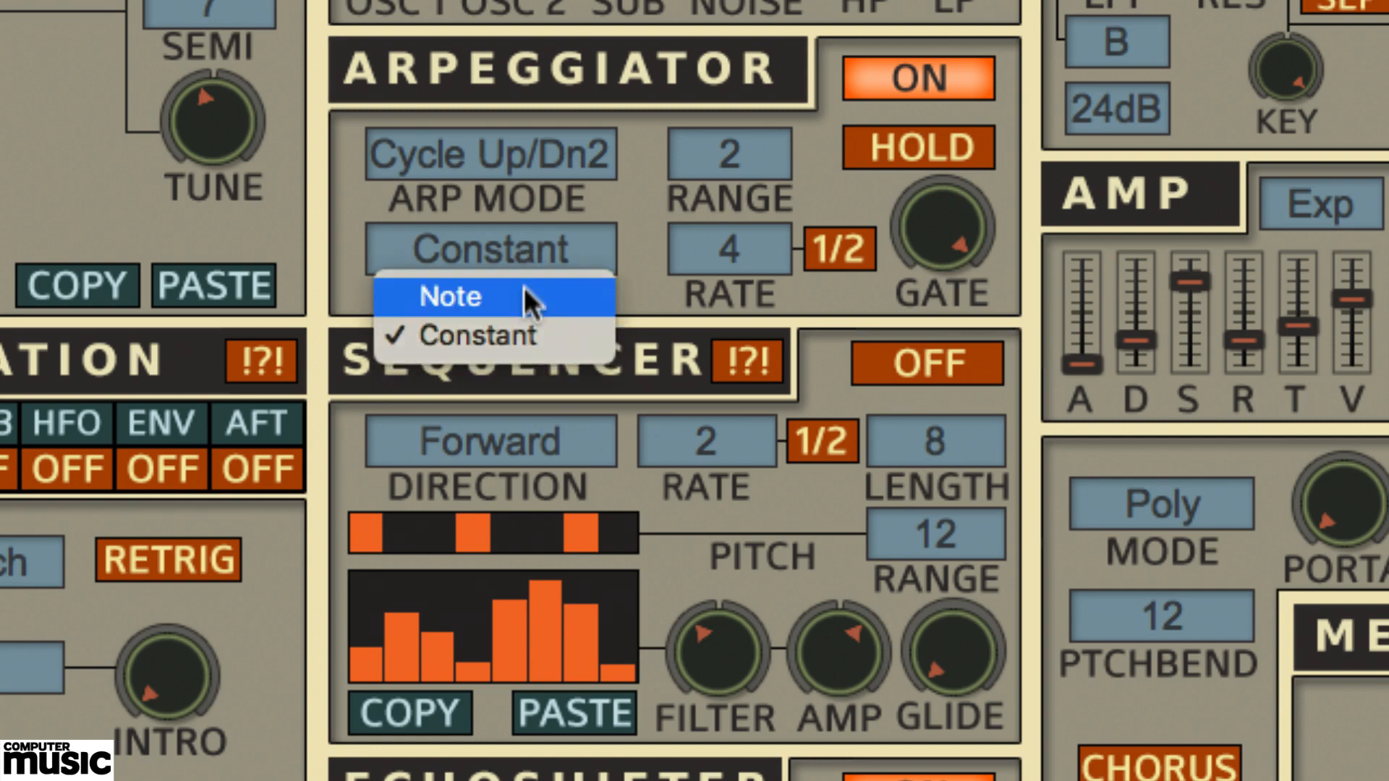
left_click(525, 298)
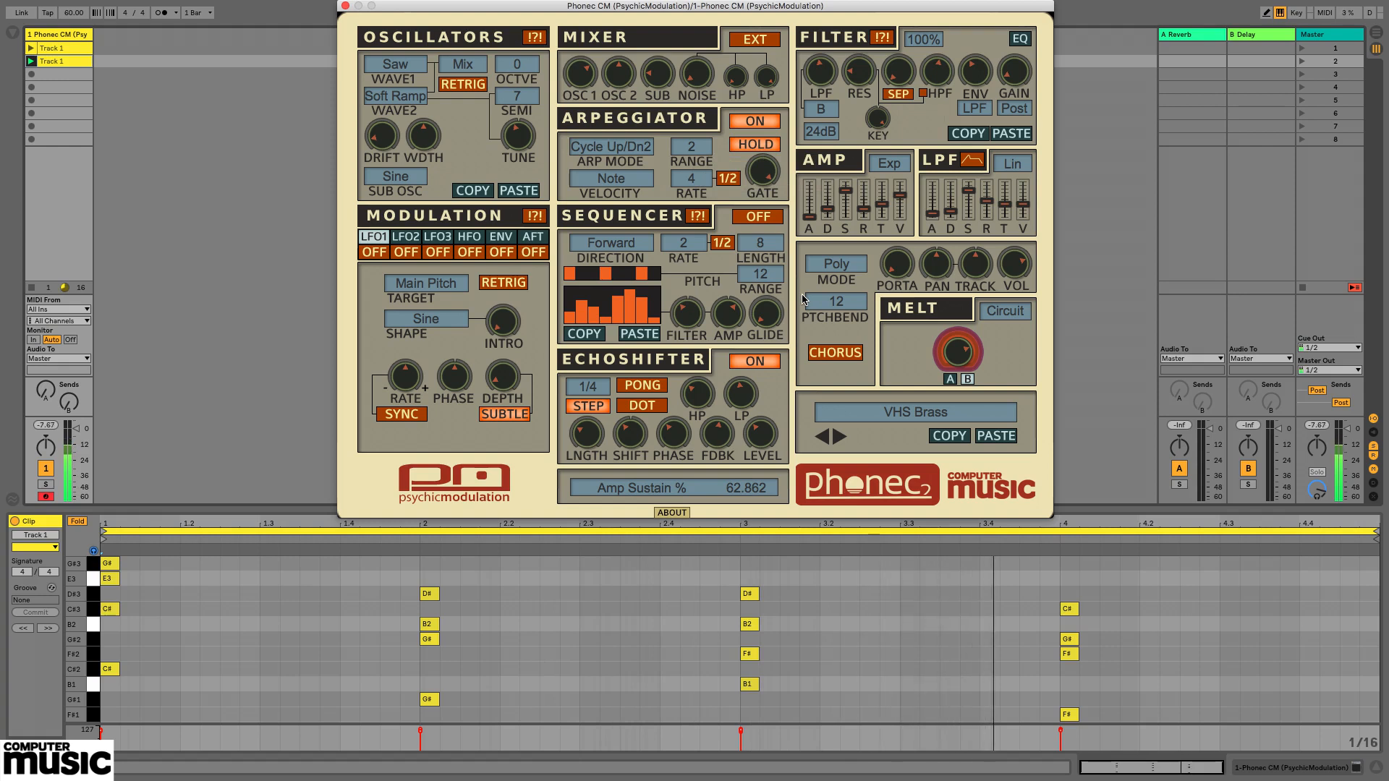
left_click(763, 128)
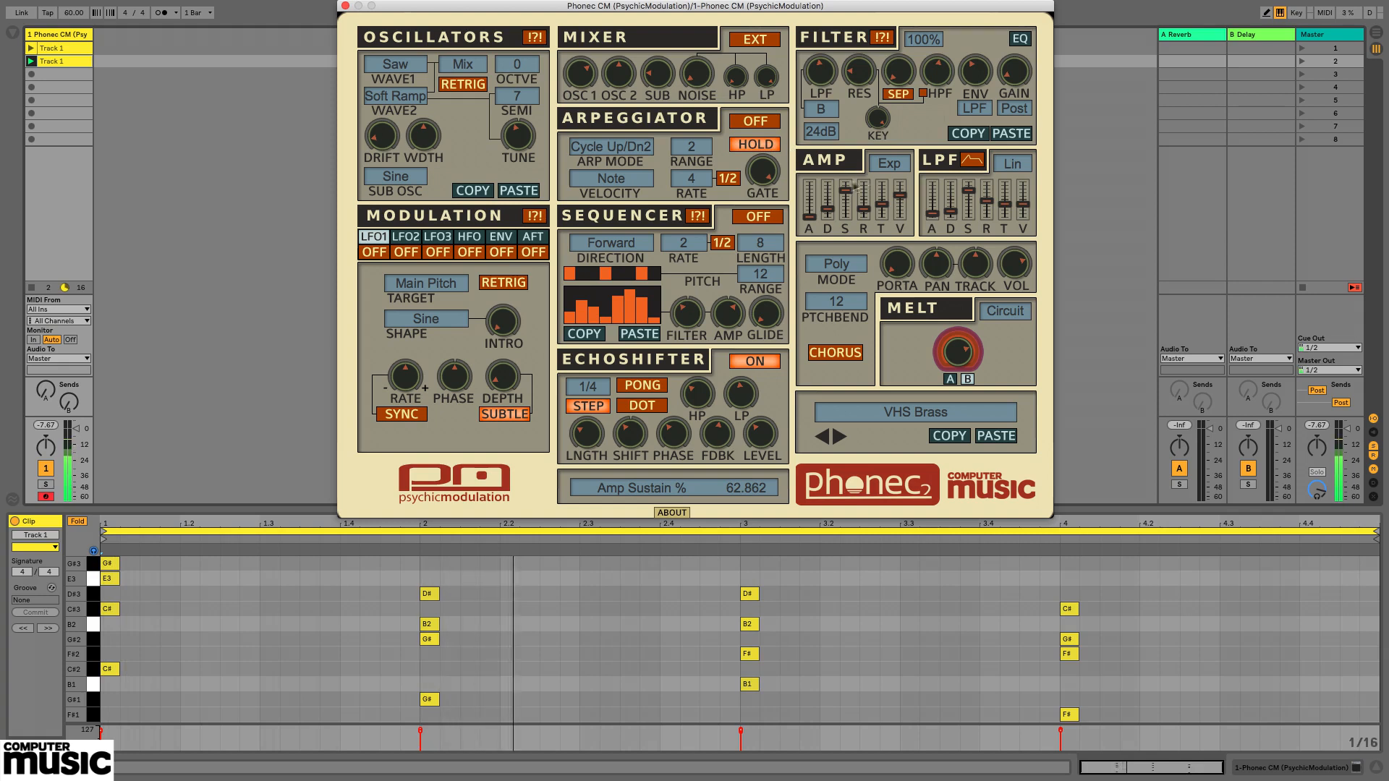
- Lower the amp envelope's sustain to about 49%, and raise it again
left_click_drag(846, 192, 851, 206)
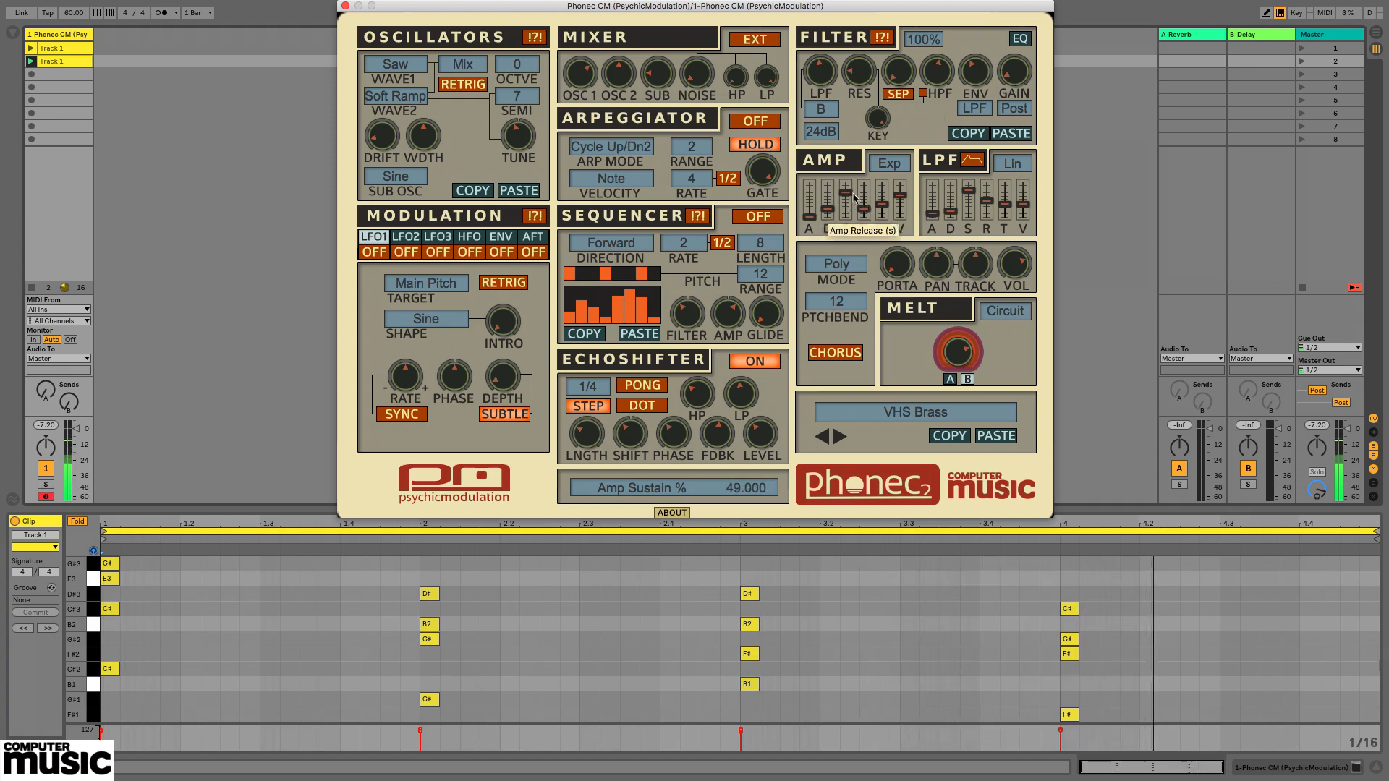
left_click_drag(844, 191, 845, 186)
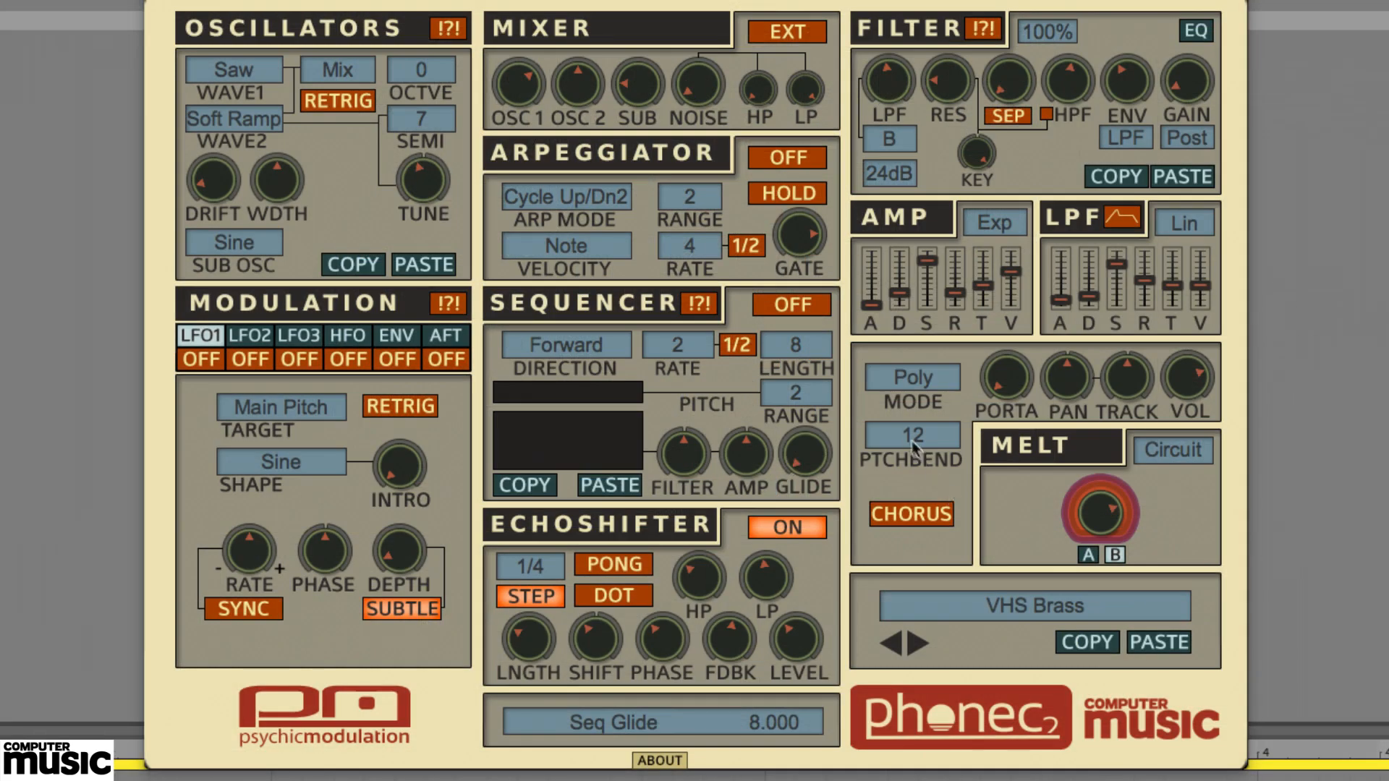
- Switch on the sequencer and set its rate to 4
left_click(804, 306)
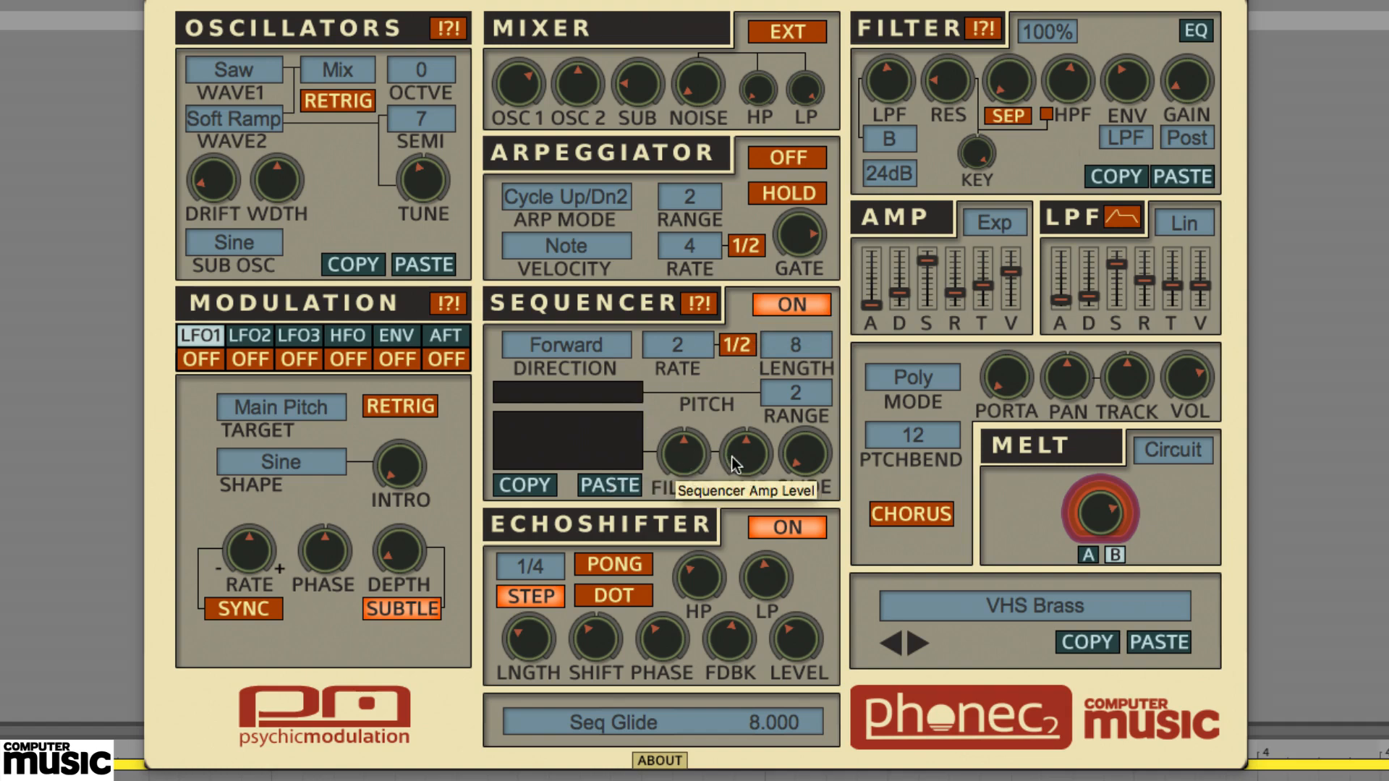
left_click(799, 341)
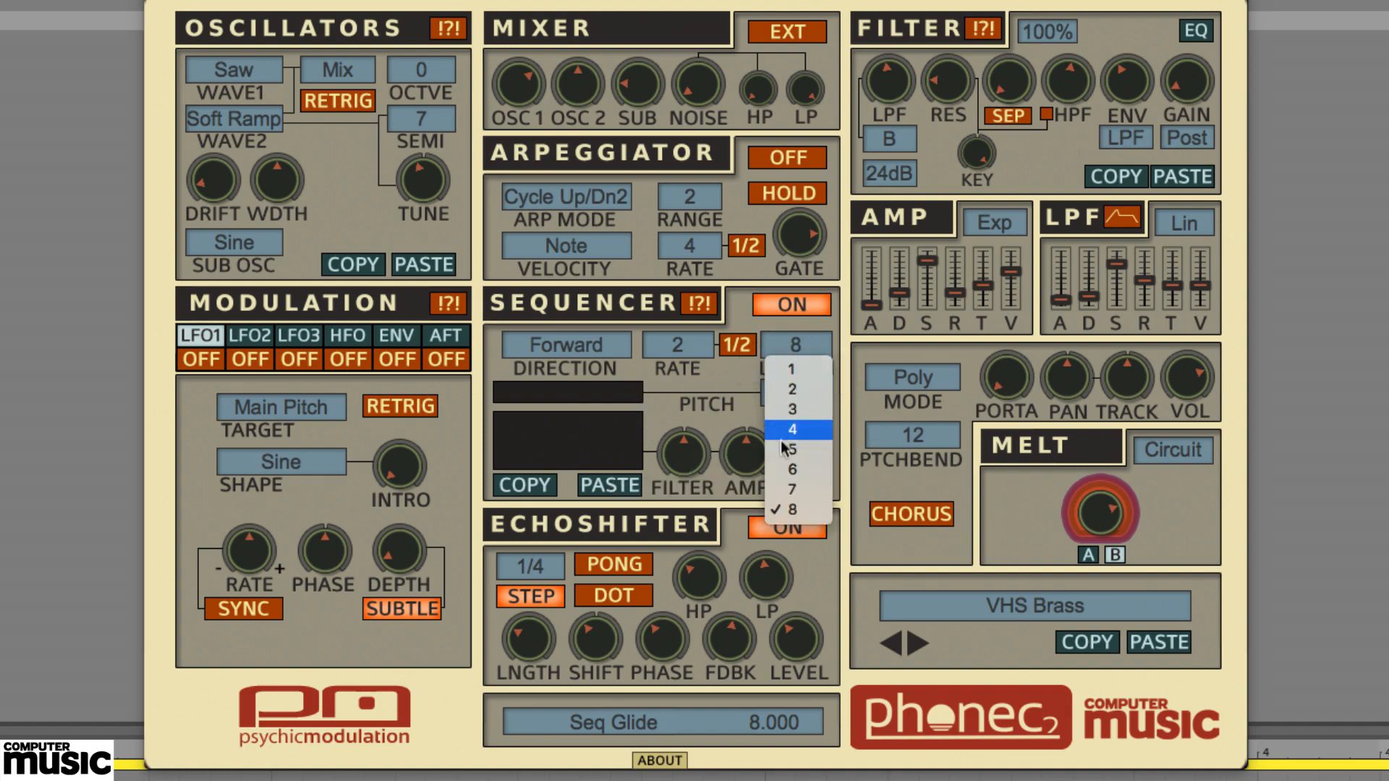
left_click(678, 346)
left_click(678, 345)
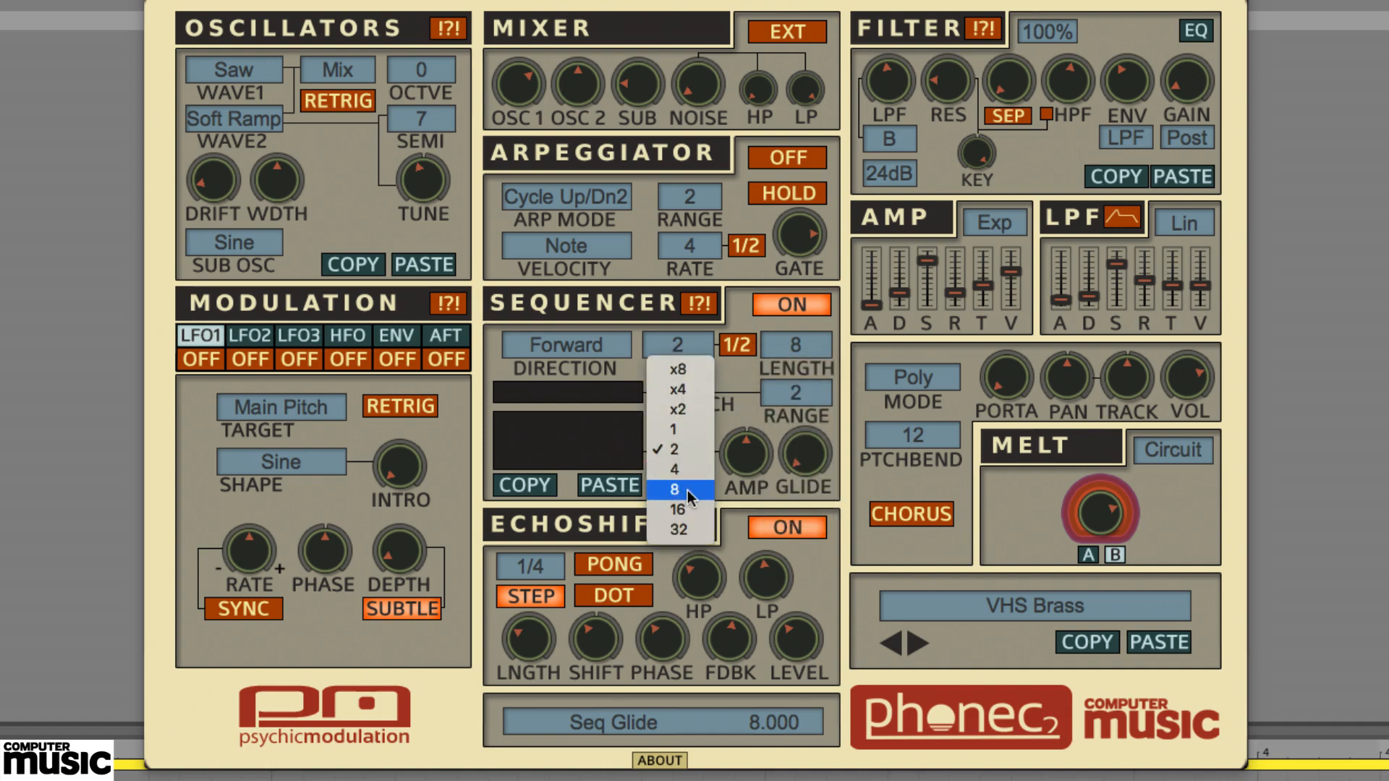
left_click(683, 469)
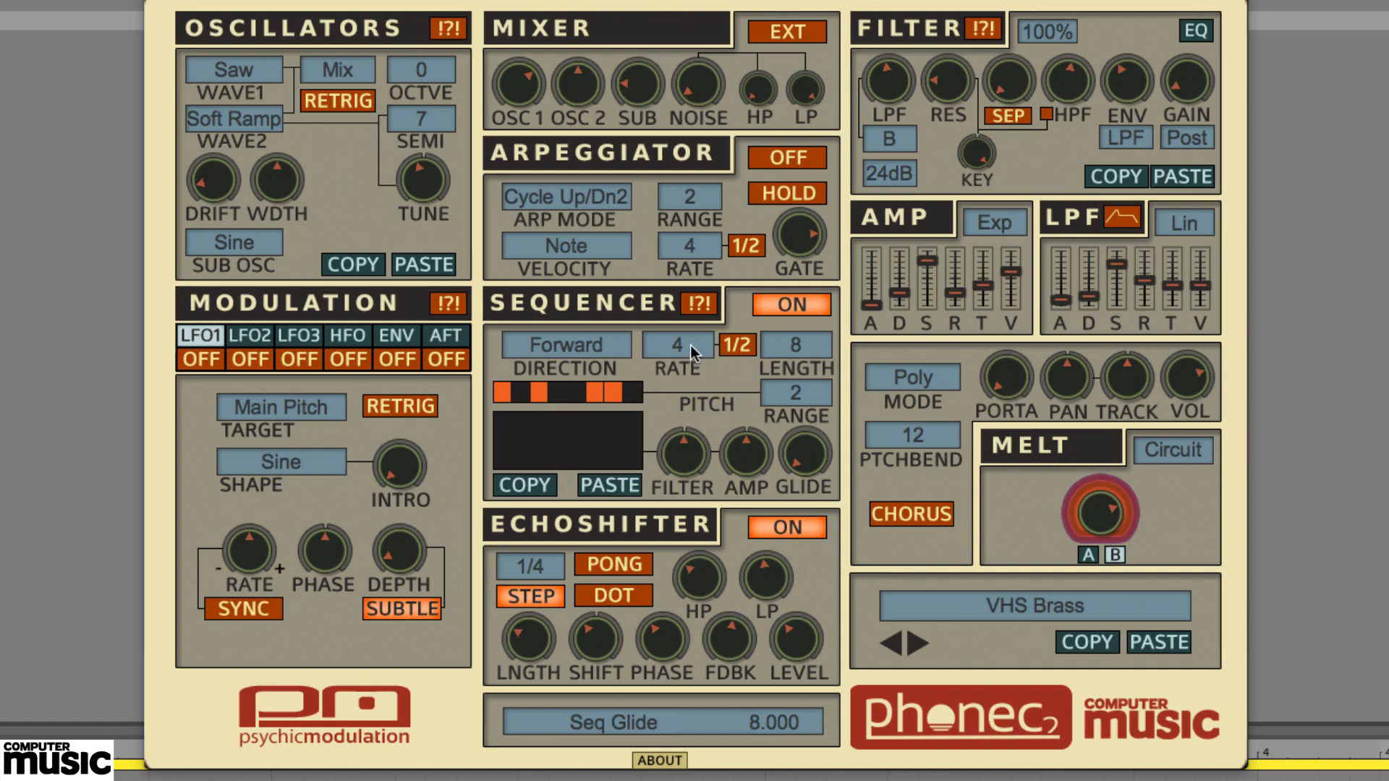
- Try the sequencer's 1/2 rate option, leave it off, and set the rate to 8
left_click(732, 347)
left_click(734, 345)
left_click(680, 344)
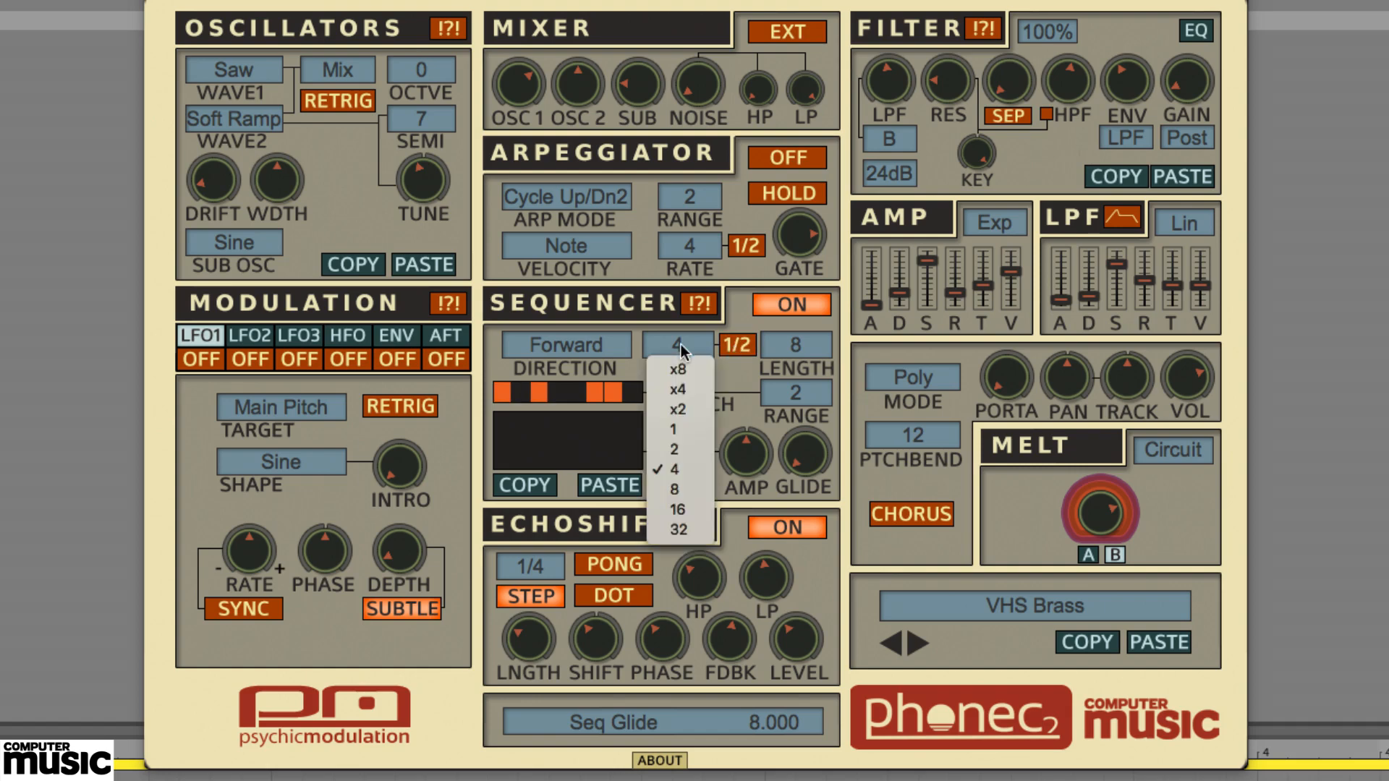
left_click(688, 493)
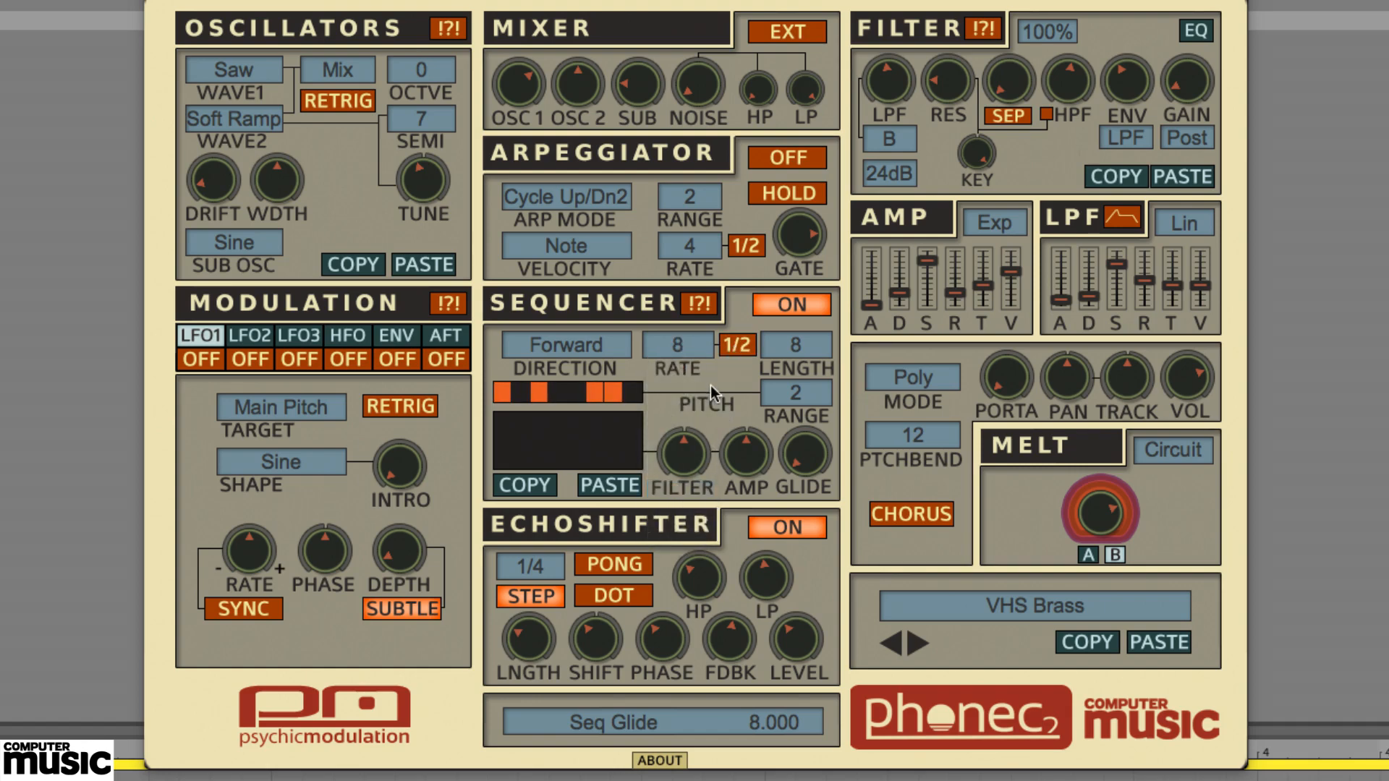
- Try a sequencer pitch range of -3, and settle the range on 7
left_click(795, 393)
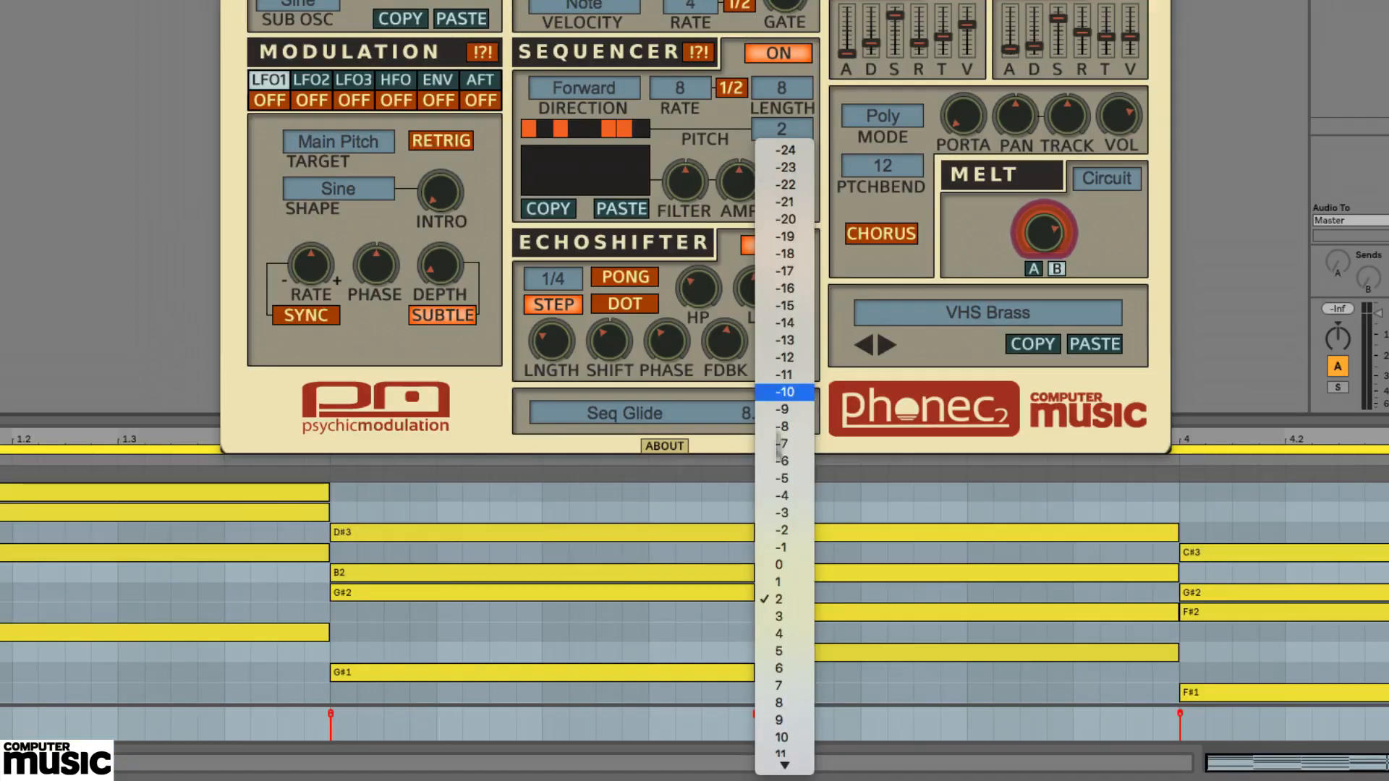
left_click(783, 513)
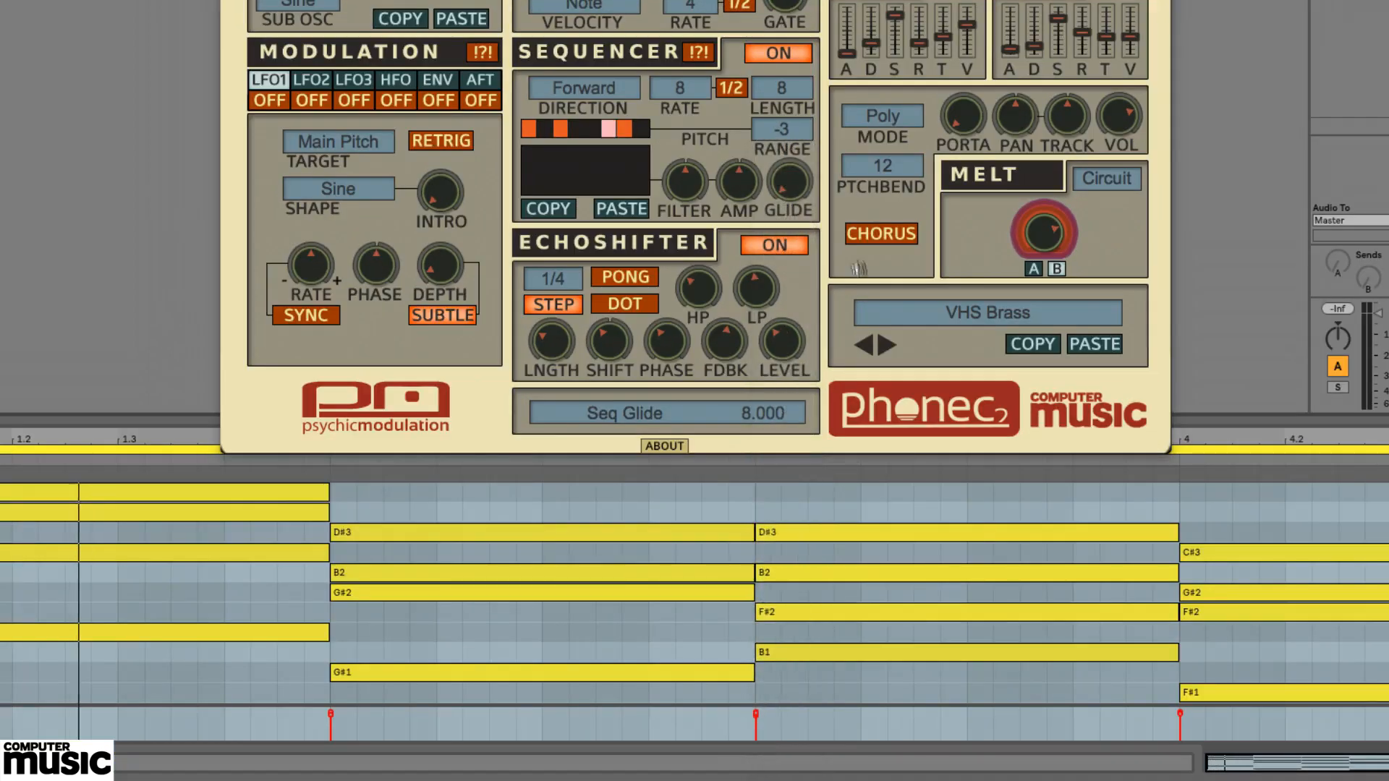
left_click(781, 129)
left_click(786, 685)
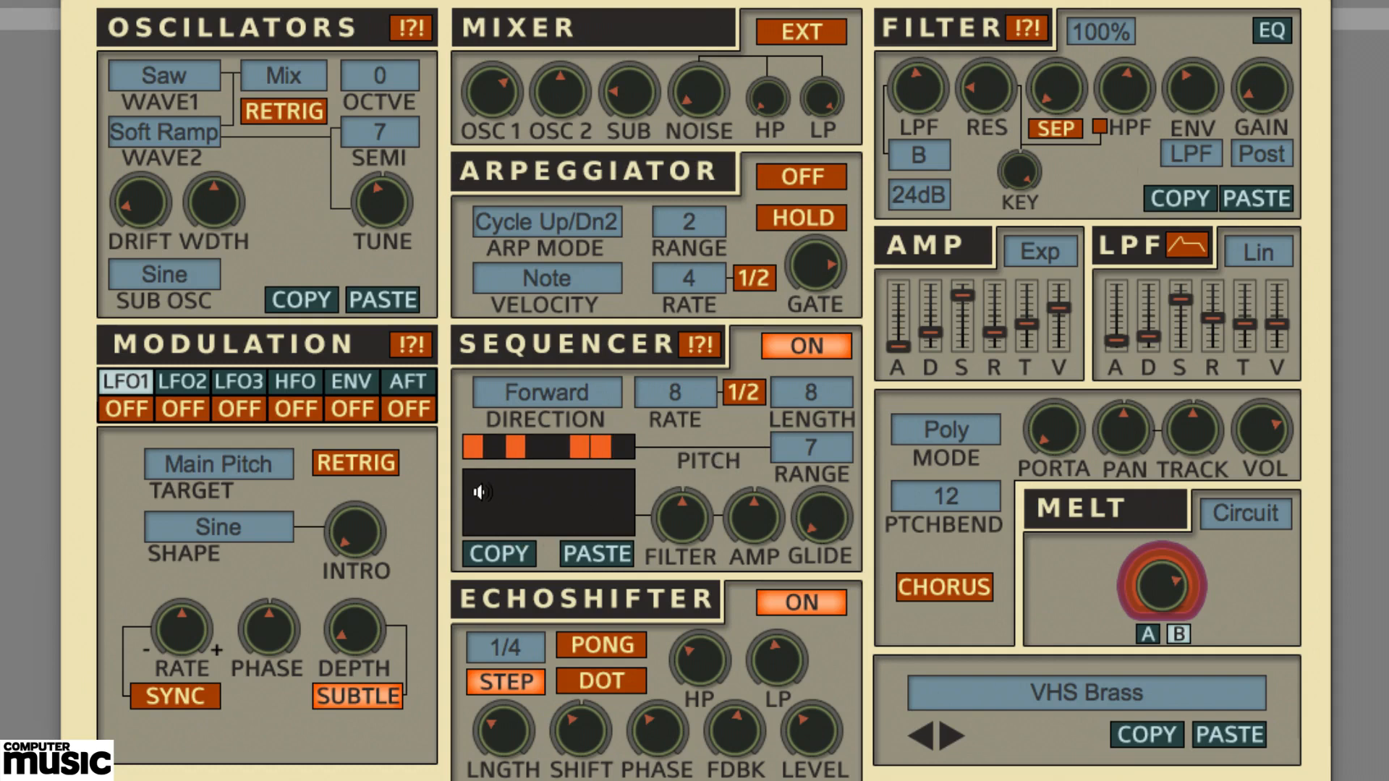
- Draw levels for sequencer steps 1, 3, 4, 5, 7 and 8, with step 7 at about 88
left_click(479, 492)
left_click(558, 495)
left_click(600, 477)
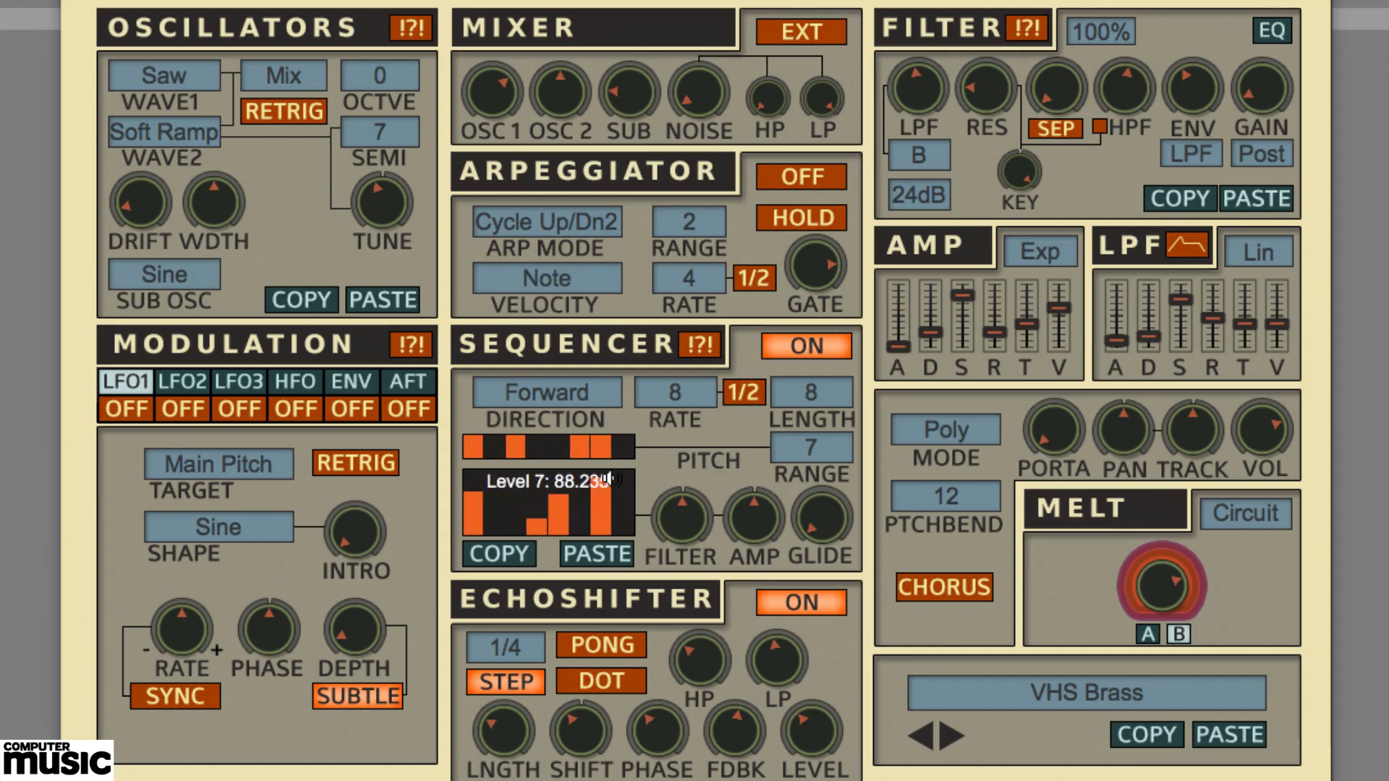
left_click(514, 516)
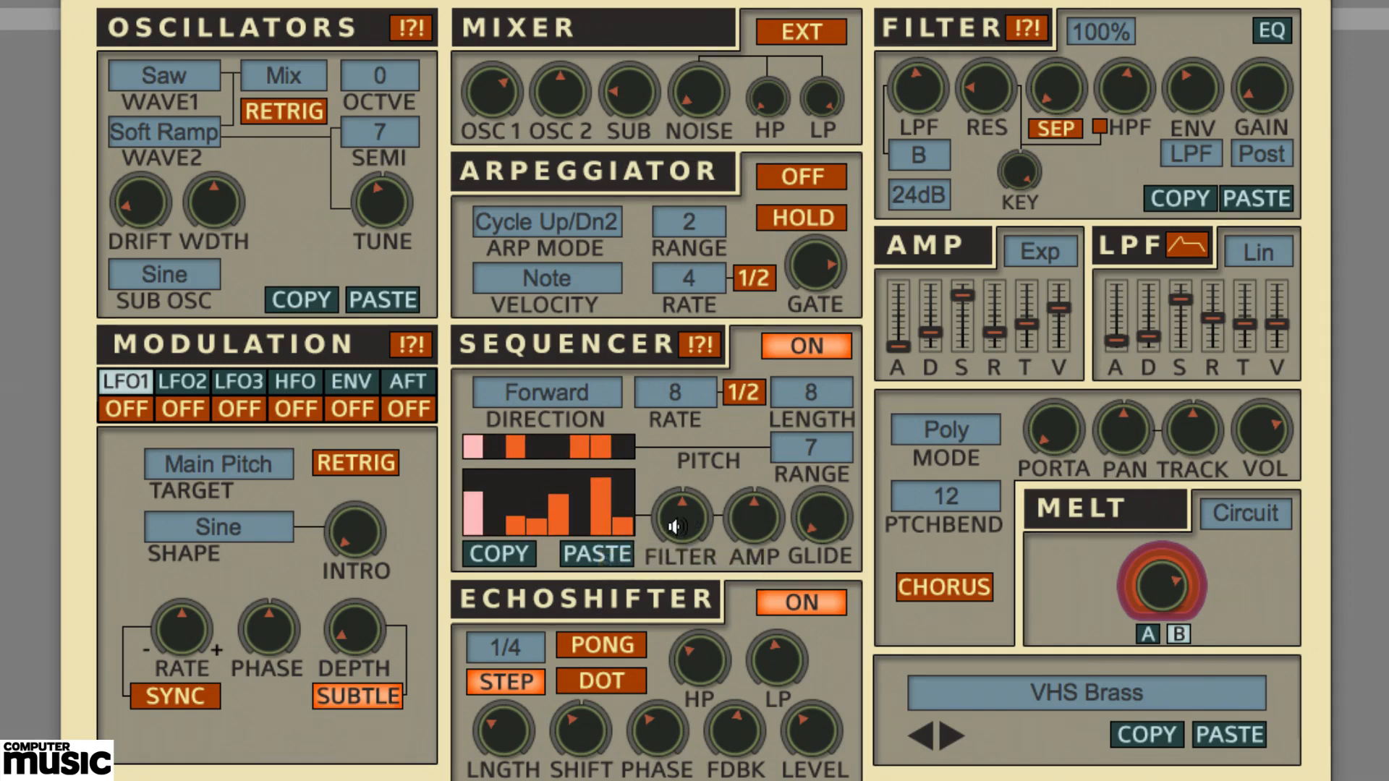
- Try a lower sequencer filter amount, and raise it above its centre setting
left_click_drag(676, 519, 676, 555)
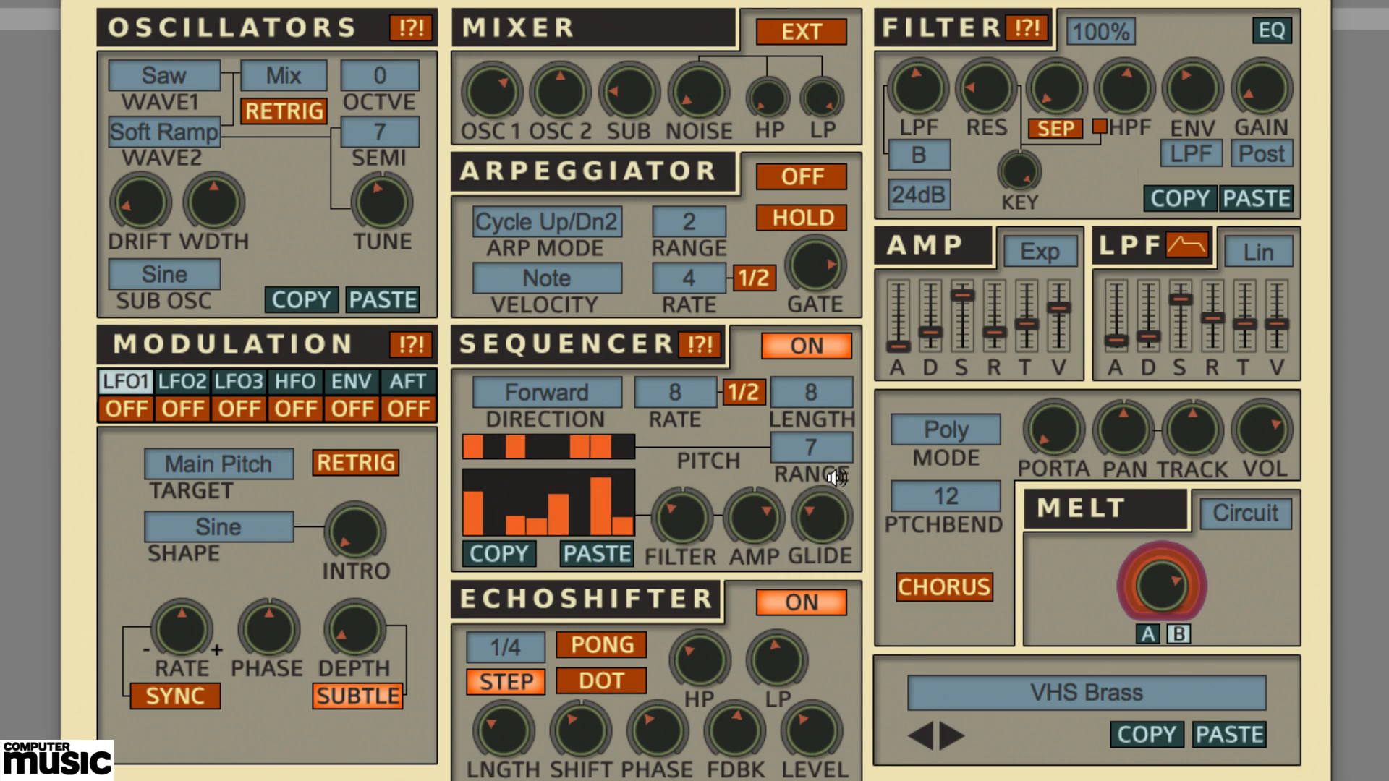
left_click_drag(692, 509, 704, 477)
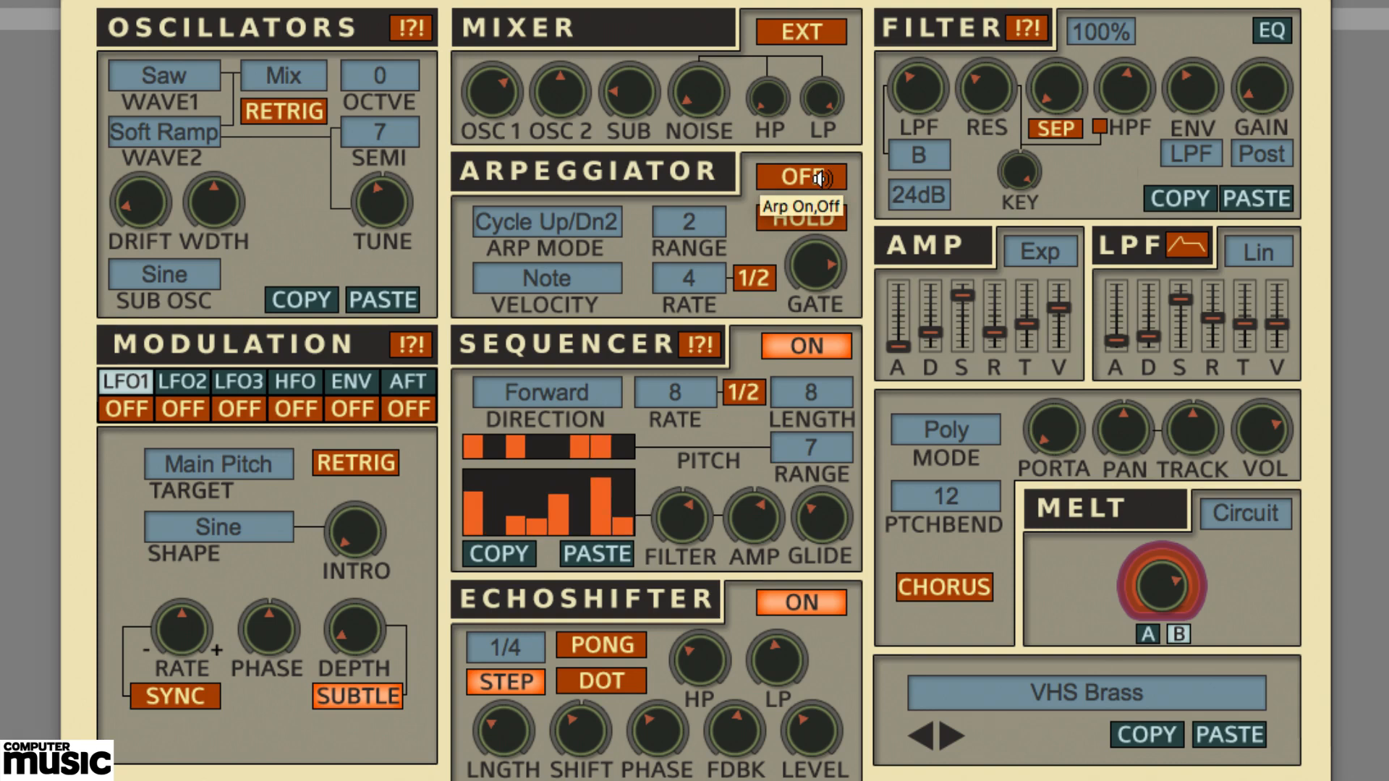
- Switch on the arpeggiator alongside the sequencer and reduce the sequencer's glide
left_click(819, 178)
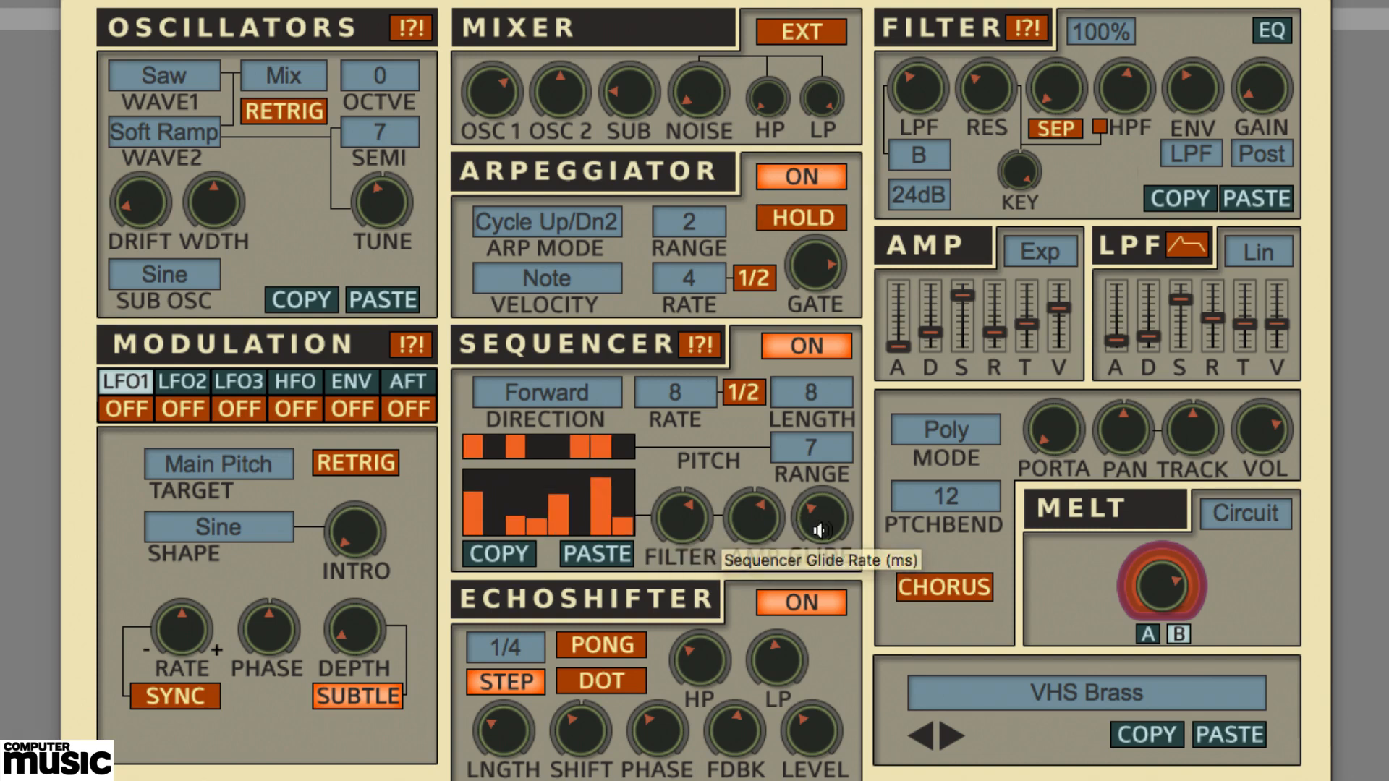
left_click_drag(812, 515, 821, 546)
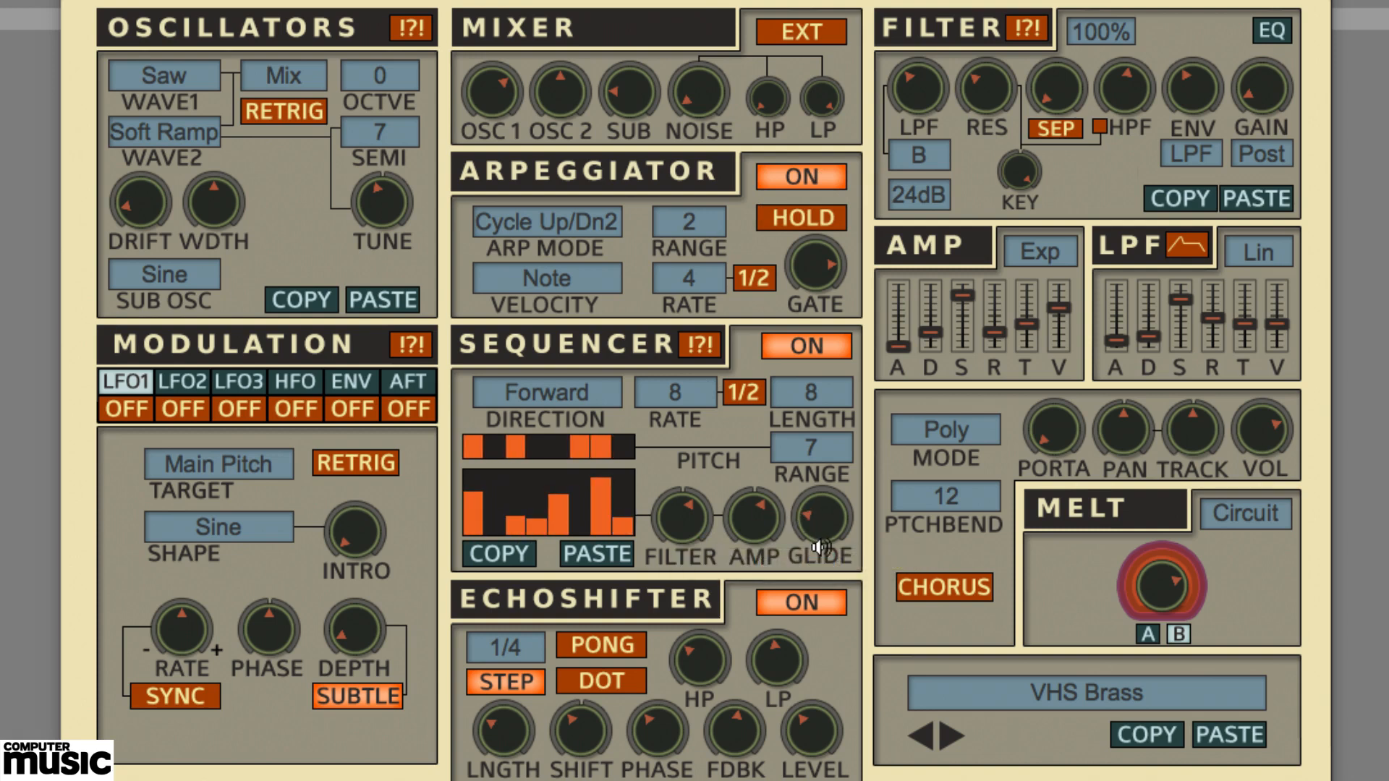
- Try the sequencer directions Back and Fwd/Back, and settle on Random
left_click(567, 395)
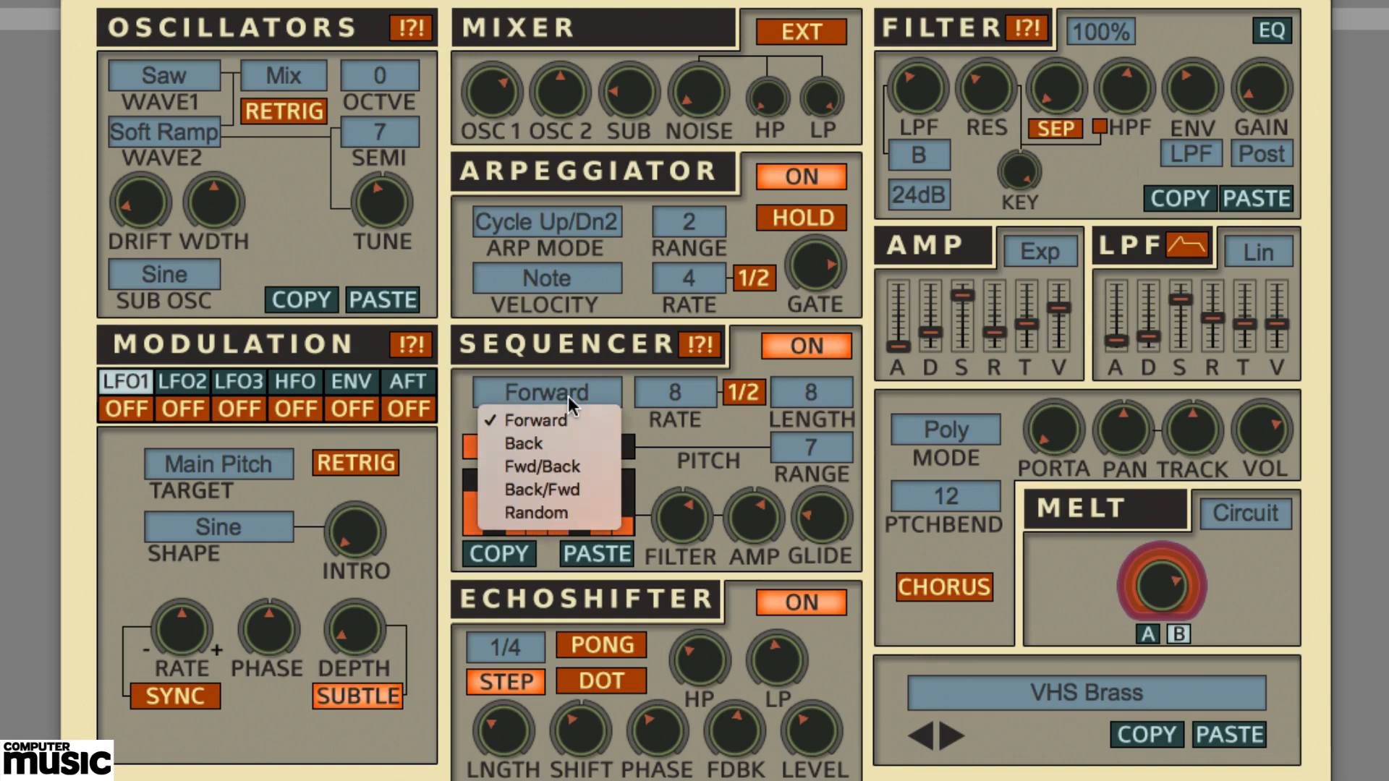
left_click(571, 444)
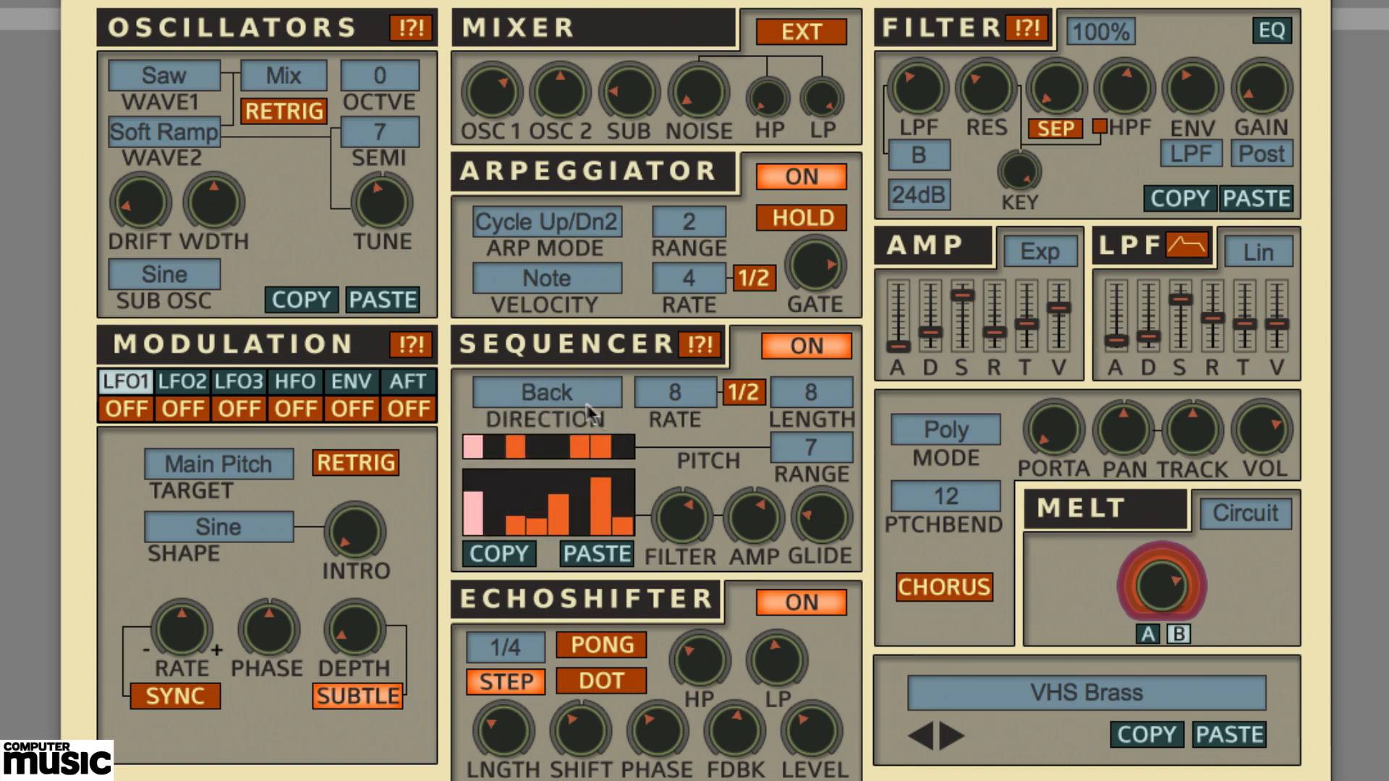
left_click(557, 390)
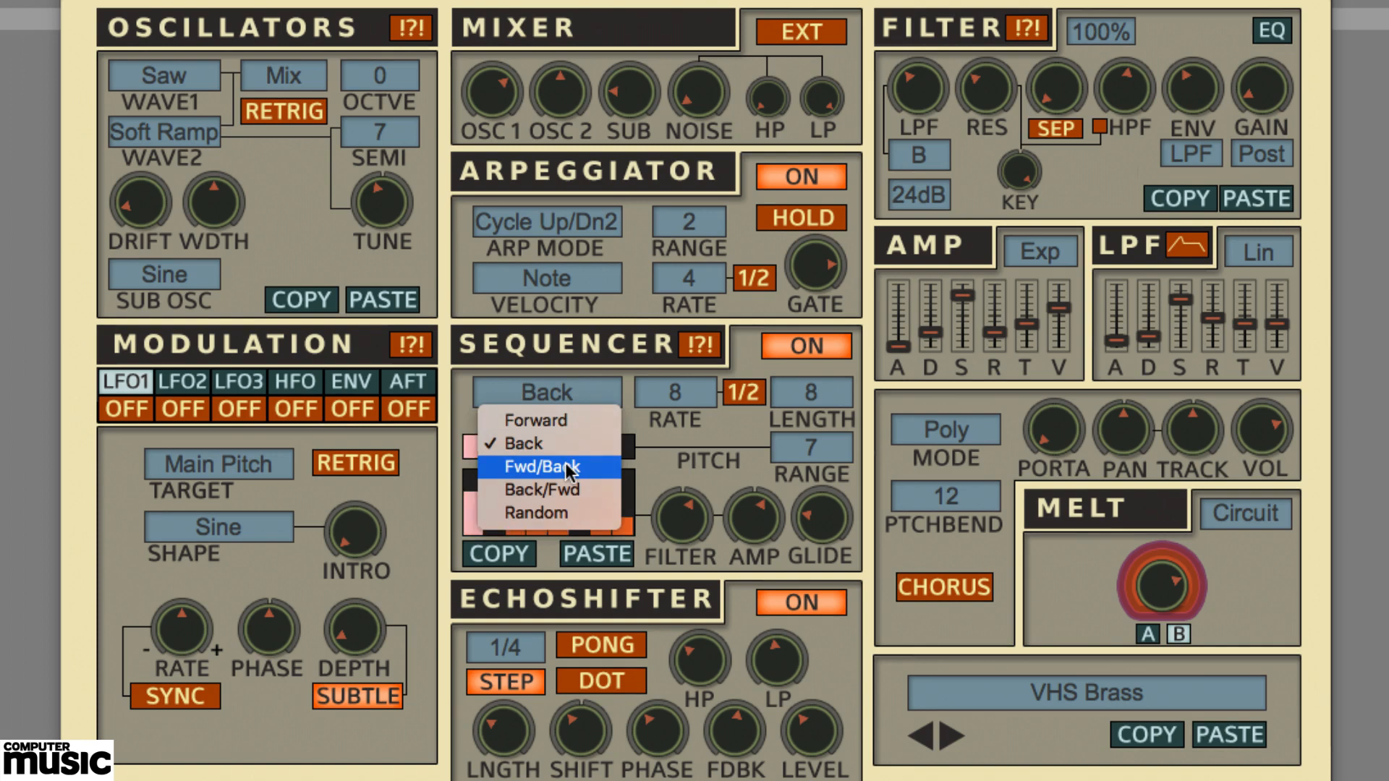
left_click(565, 467)
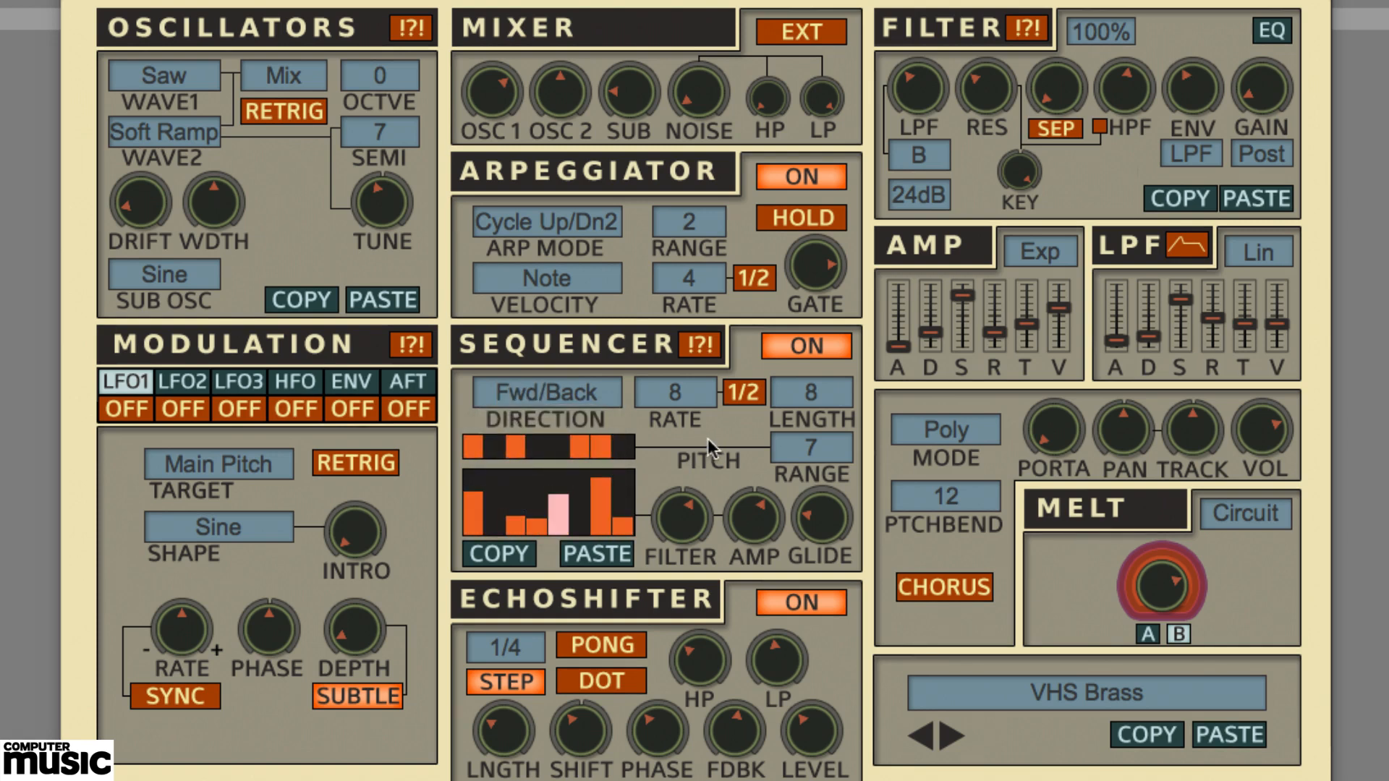
left_click(558, 392)
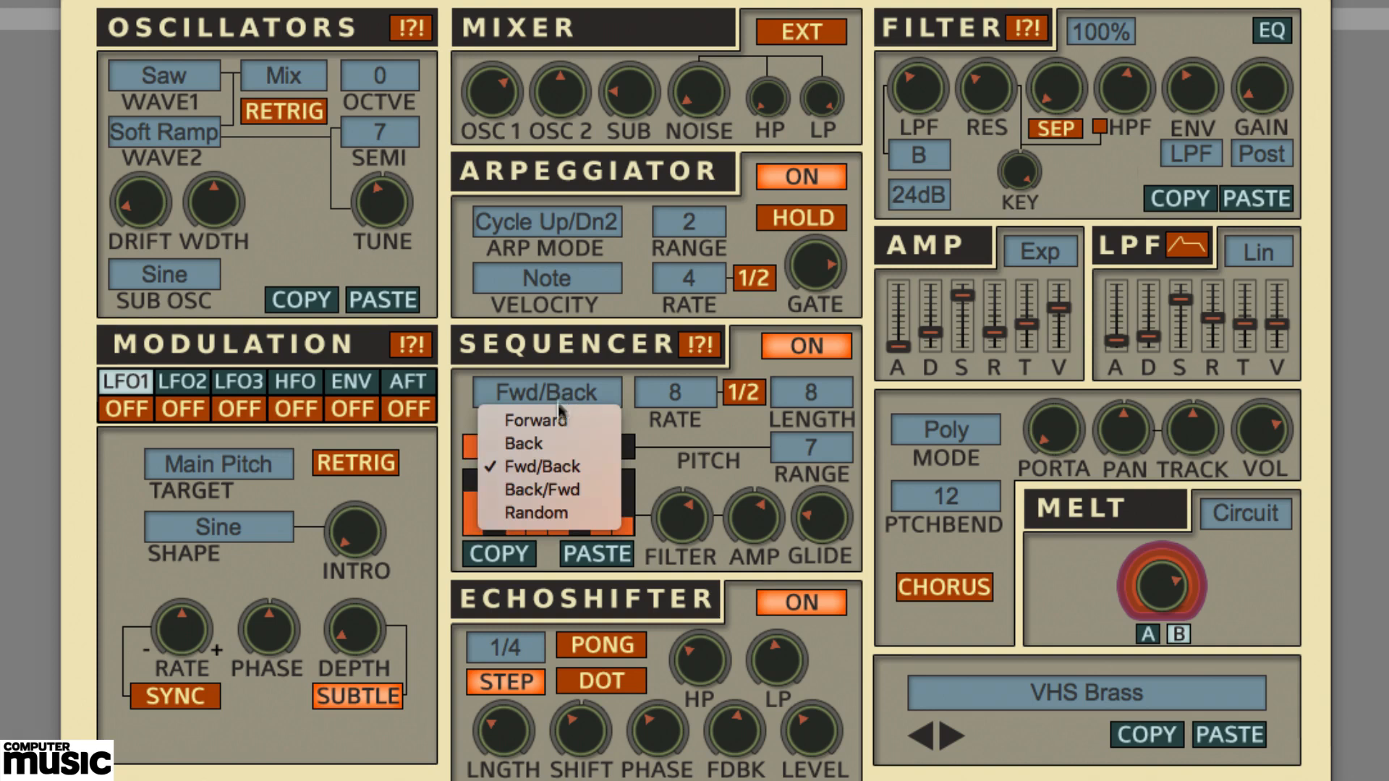
left_click(567, 511)
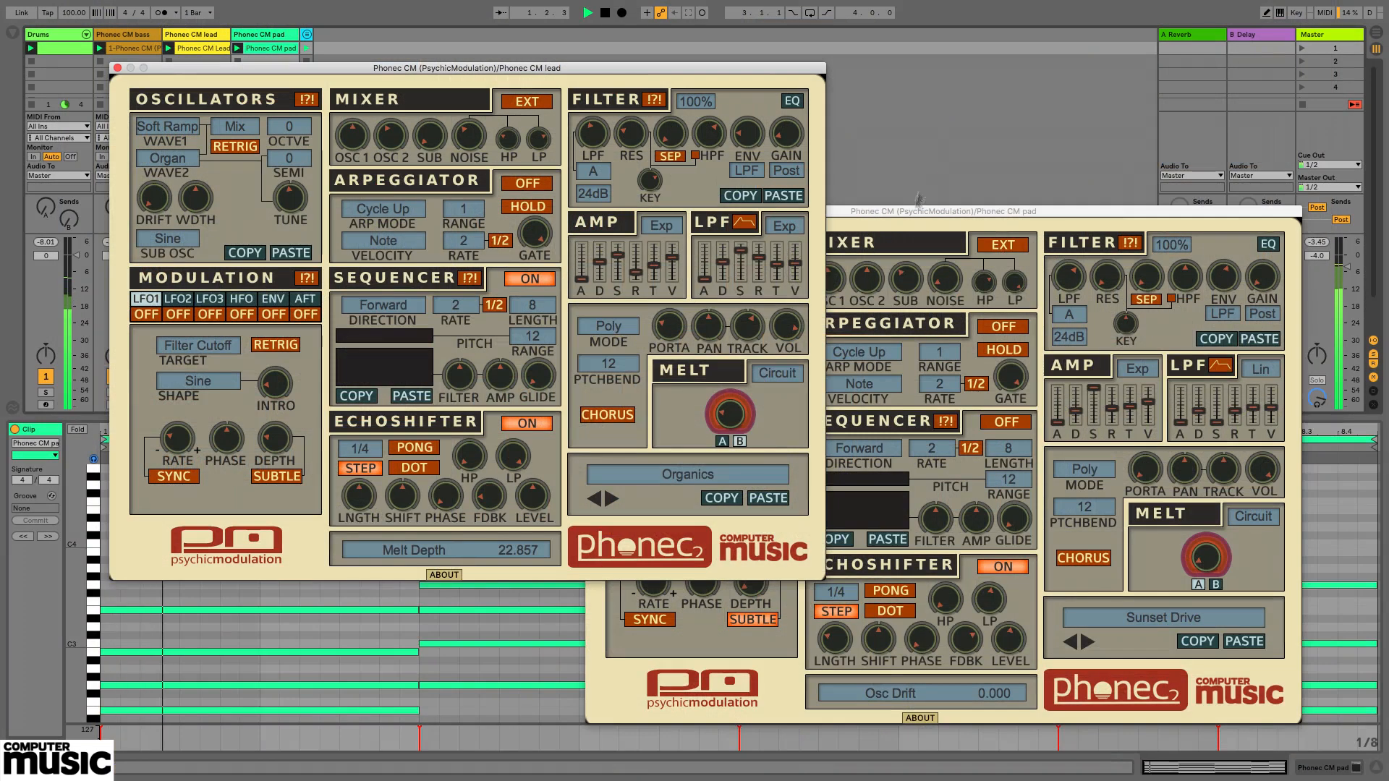
- Switch on the chorus in the Phonec CM lead and Phonec CM pad instances
left_click(621, 417)
left_click(1088, 560)
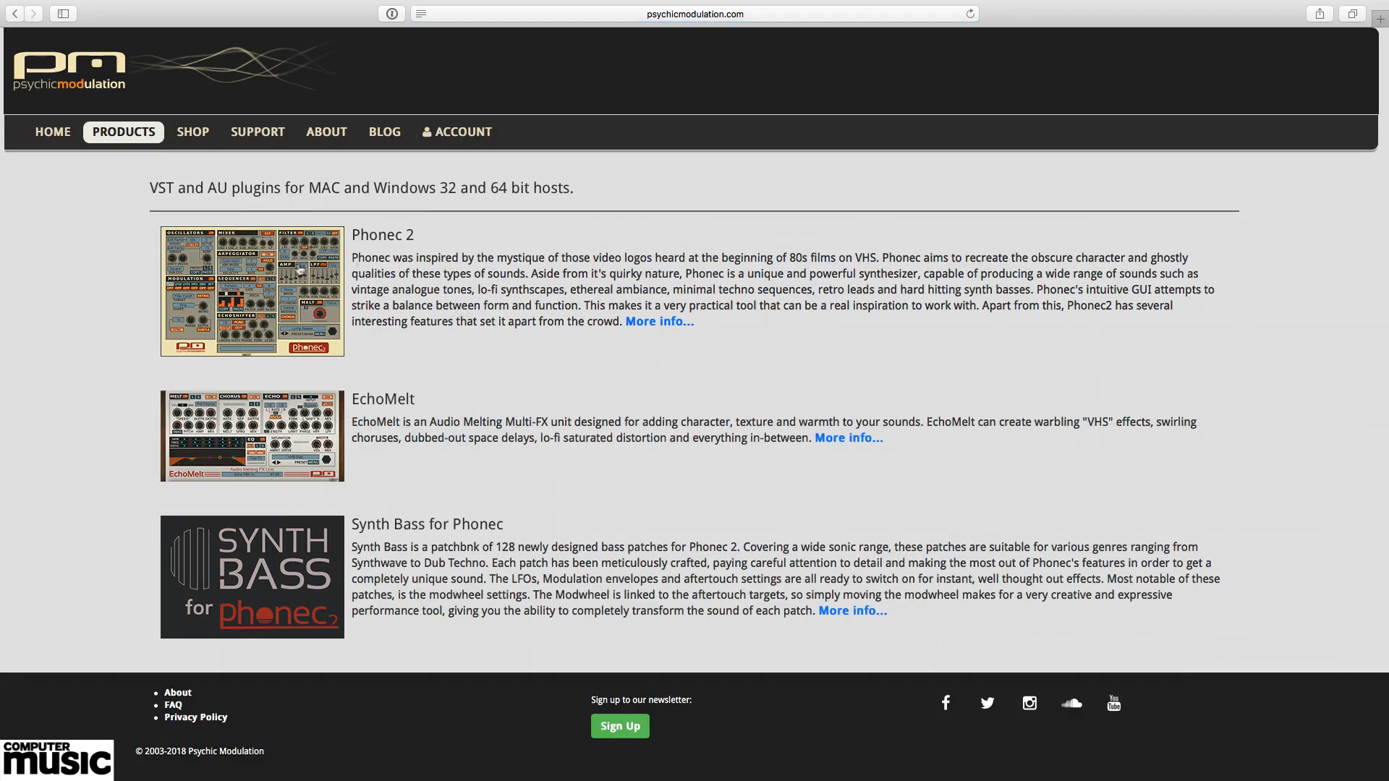
- On the Psychic Modulation website in the browser, review the Phonec 2 product page and start buying Phonec v2.3
left_click(293, 270)
scroll(583, 423, "down", 5)
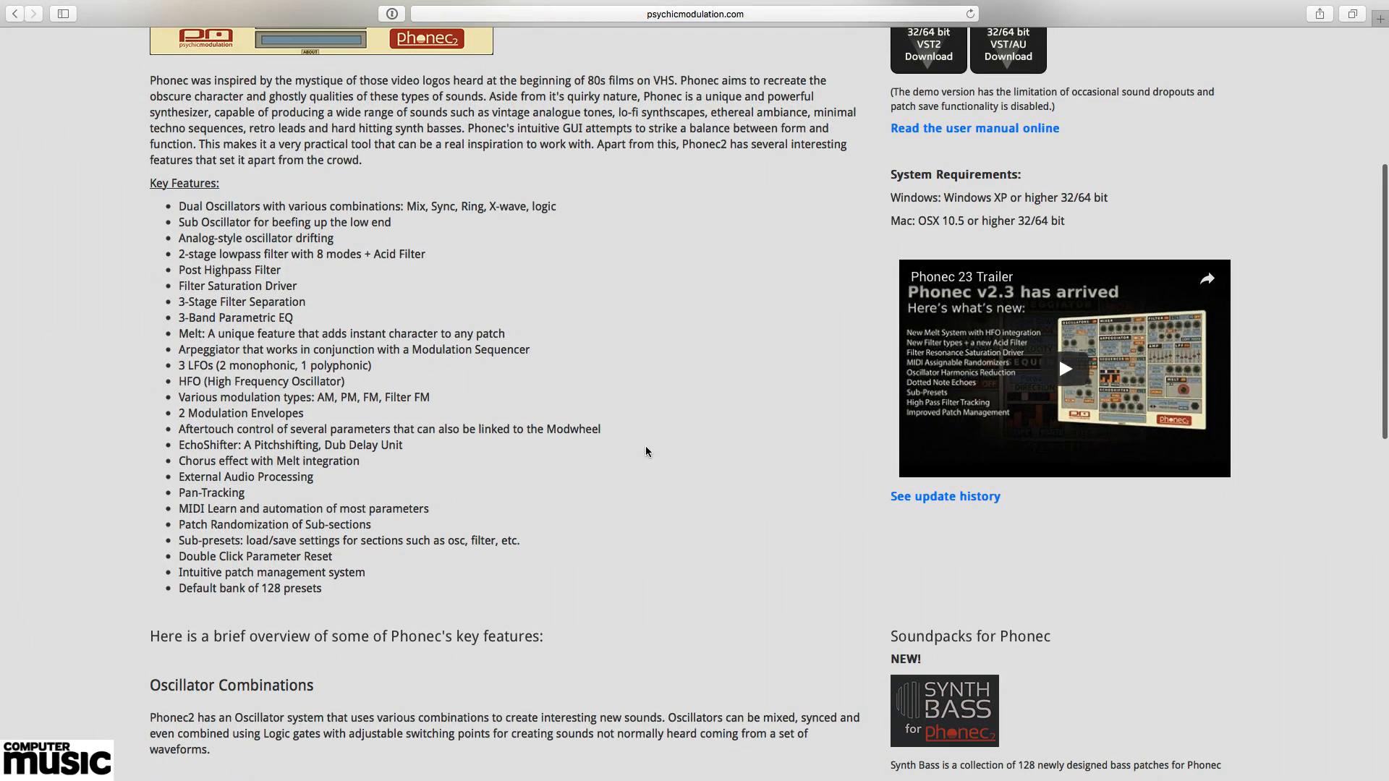
scroll(646, 451, "down", 10)
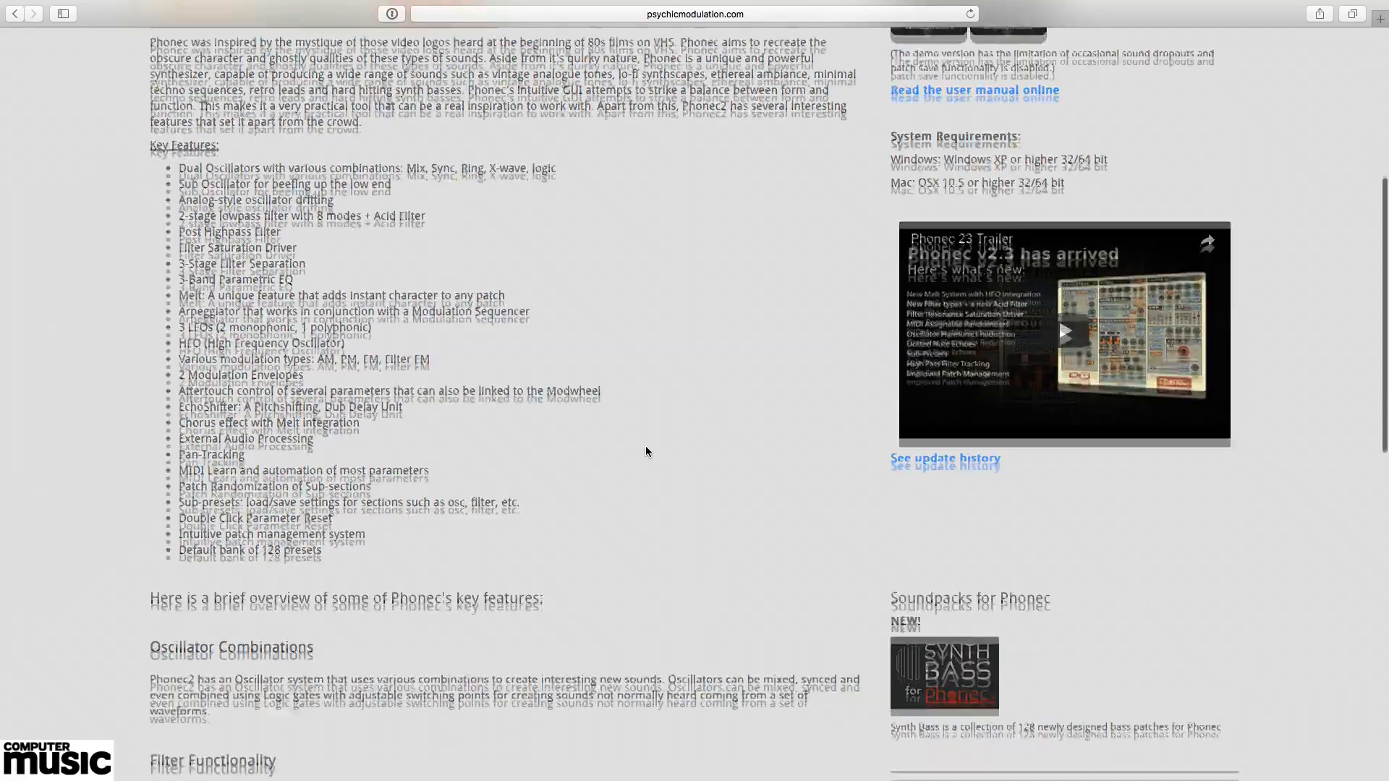
scroll(646, 448, "down", 5)
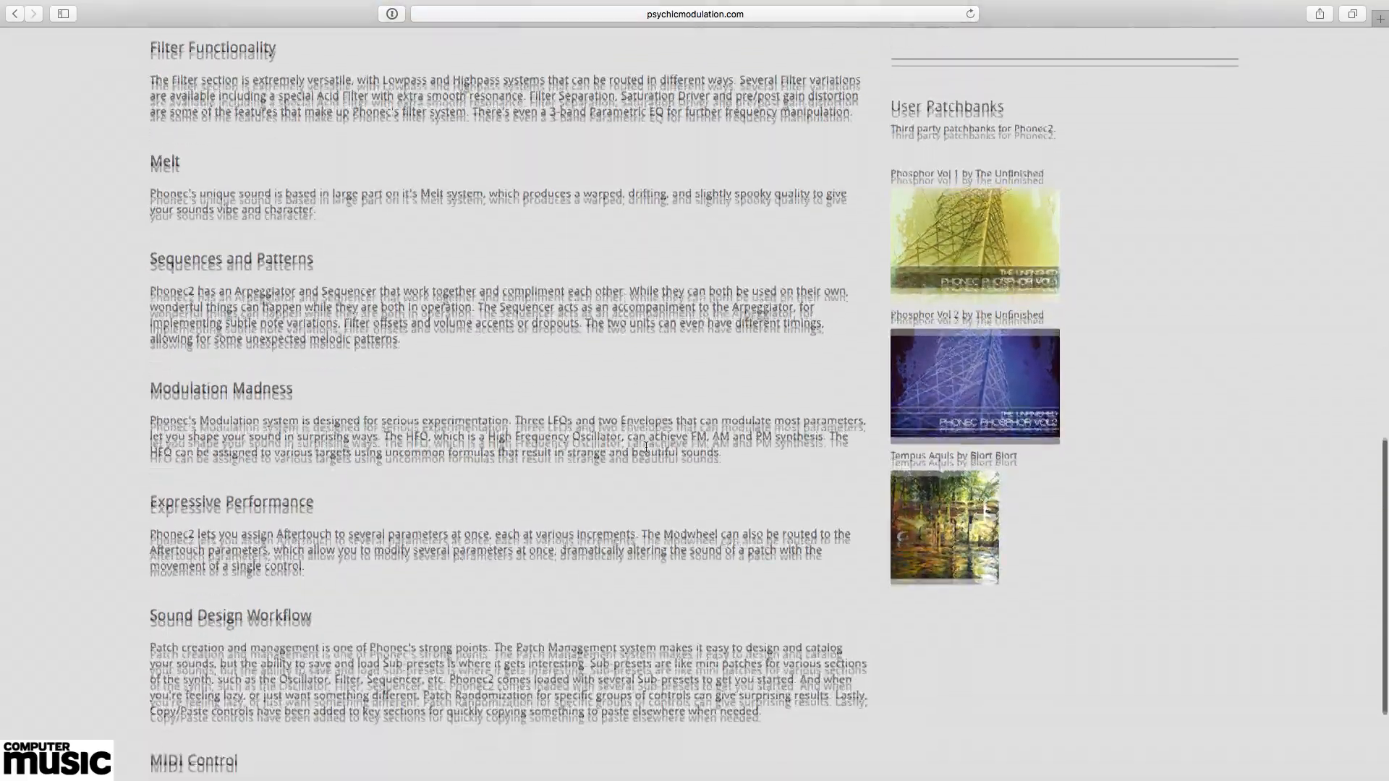
scroll(645, 450, "up", 20)
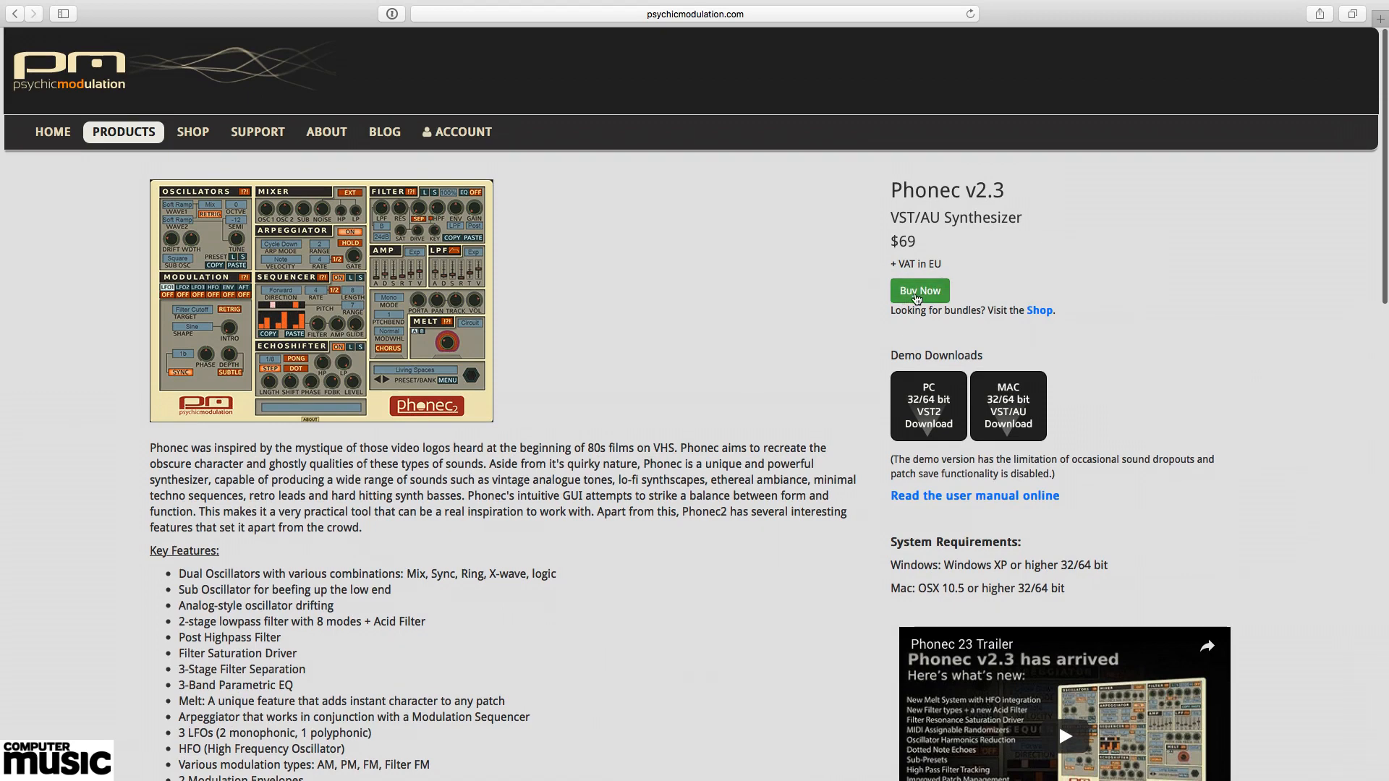
left_click(916, 292)
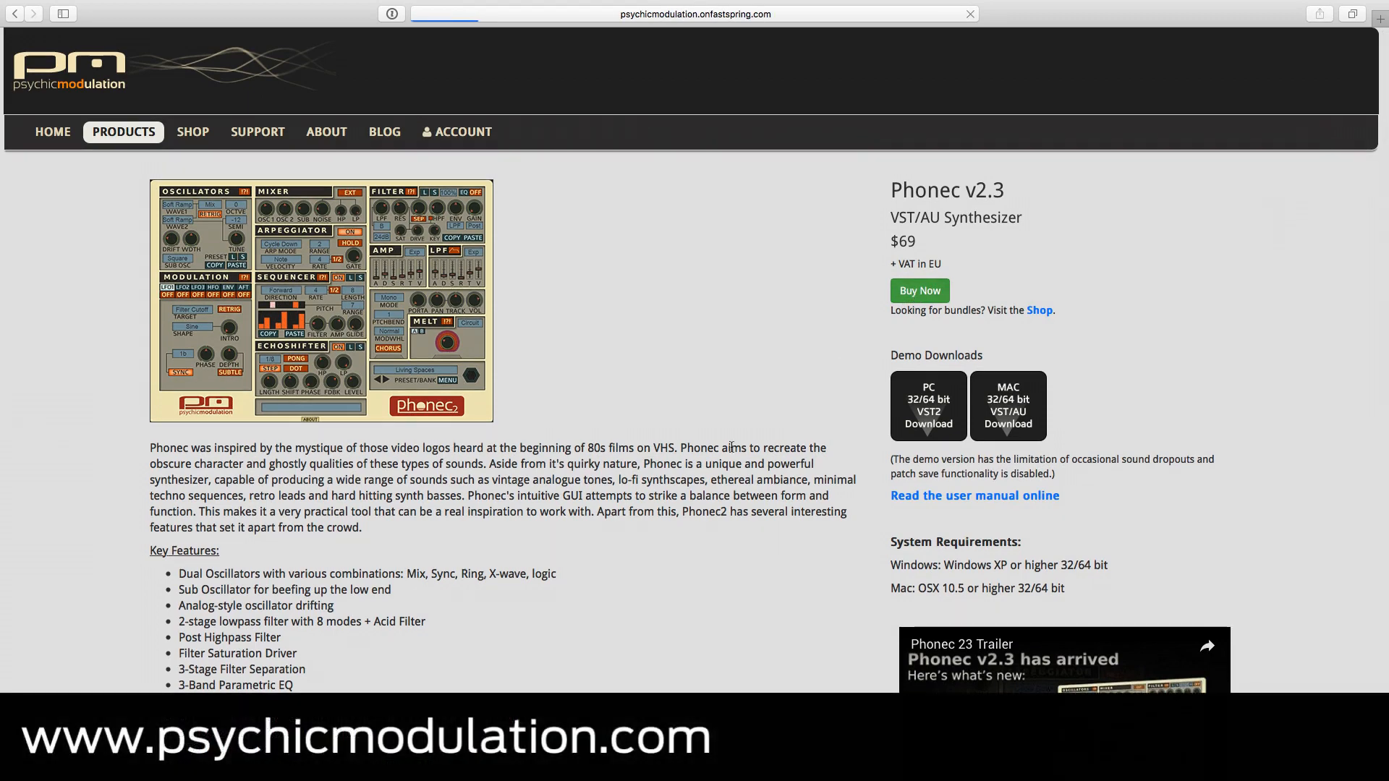